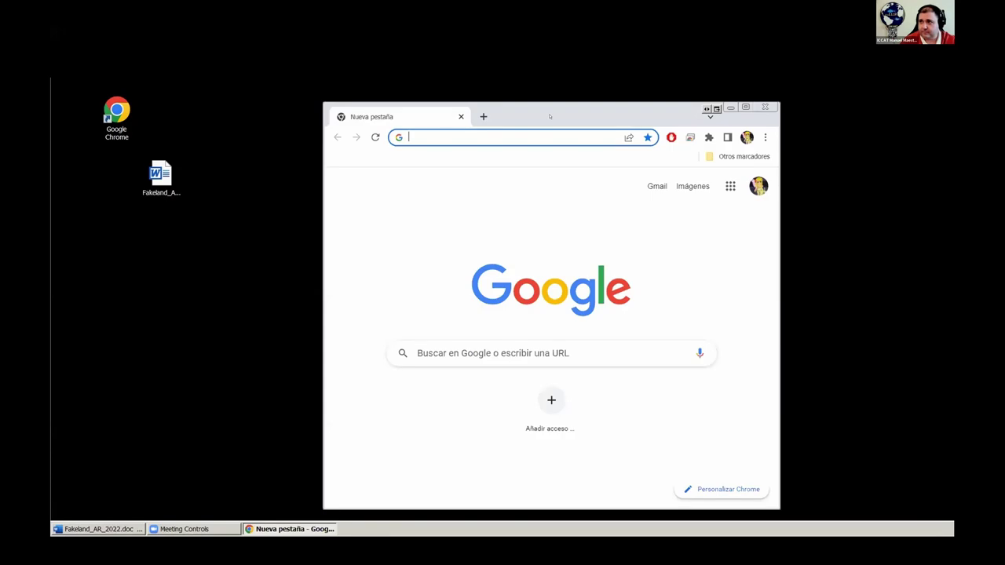
Maximize the browser window, search Google for "ioms iccat" and open the IOMS - Integrated Online Management System site
{"action": "double_click", "coordinate": [548, 117]}
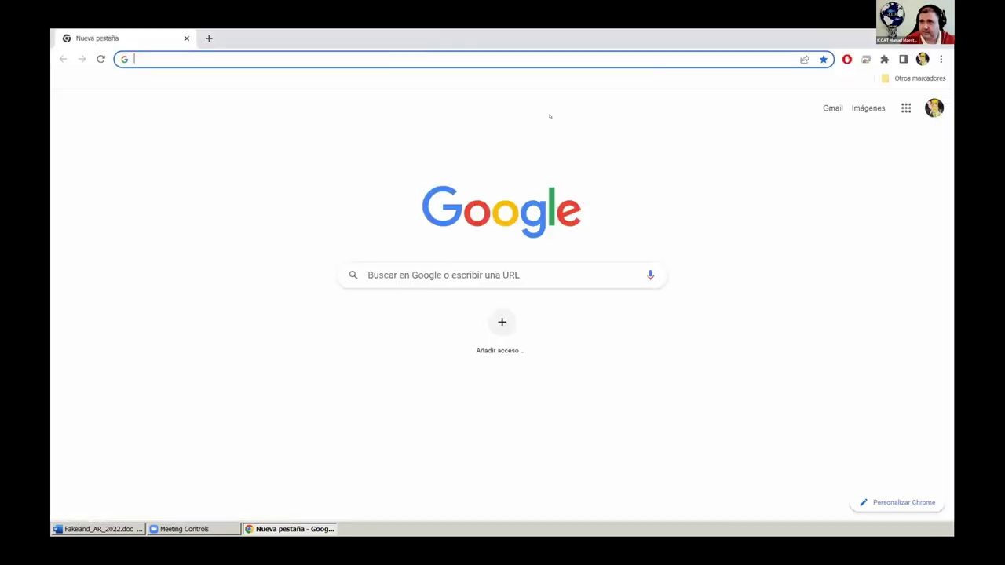
{"action": "left_click", "coordinate": [459, 273]}
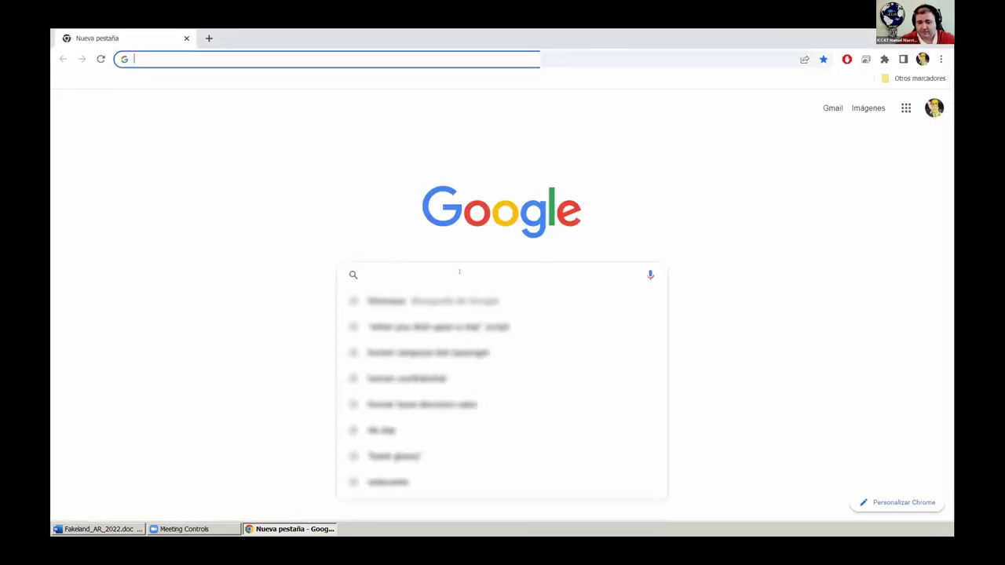
{"action": "type", "text": "ioms"}
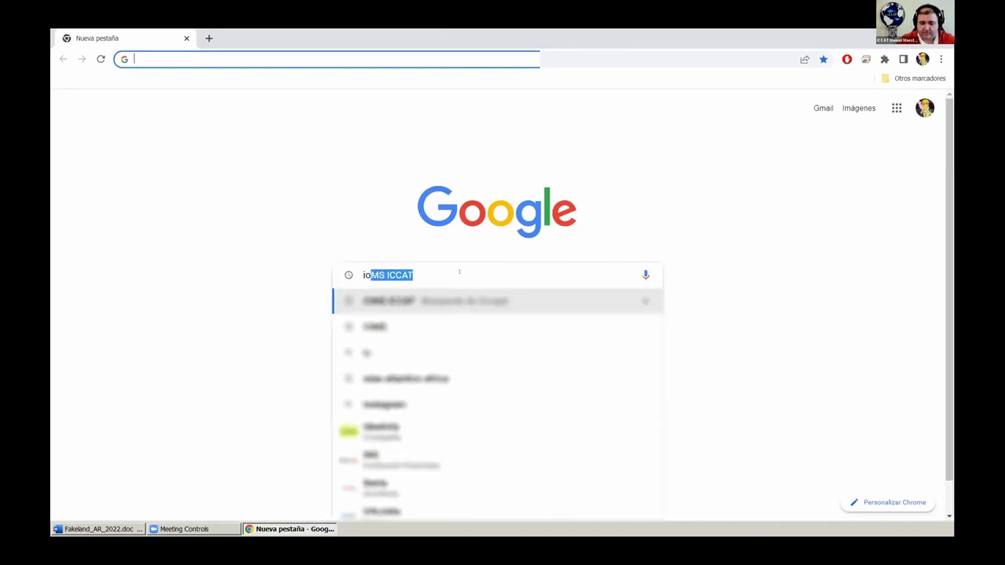
{"action": "type", "text": " icca"}
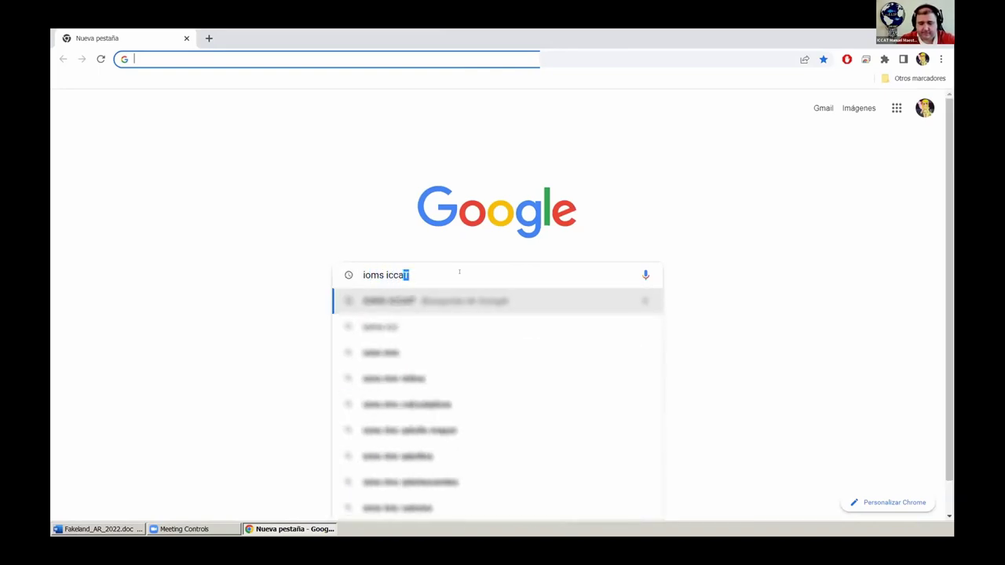
{"action": "type", "text": "t"}
{"action": "key", "text": "Return"}
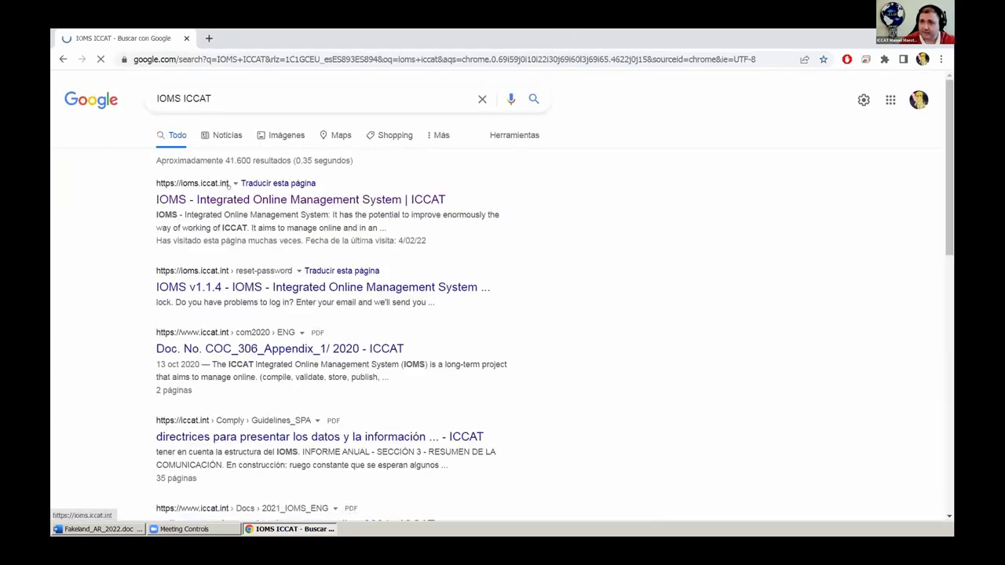
{"action": "left_click", "coordinate": [234, 197]}
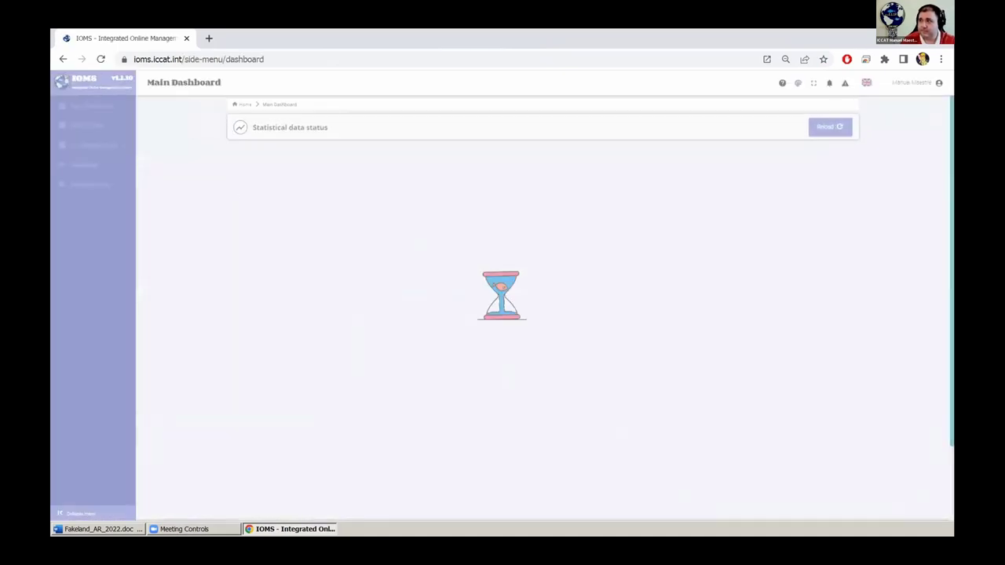
Log out of IOMS and log back in with the account e-mail and password
{"action": "left_click", "coordinate": [913, 82]}
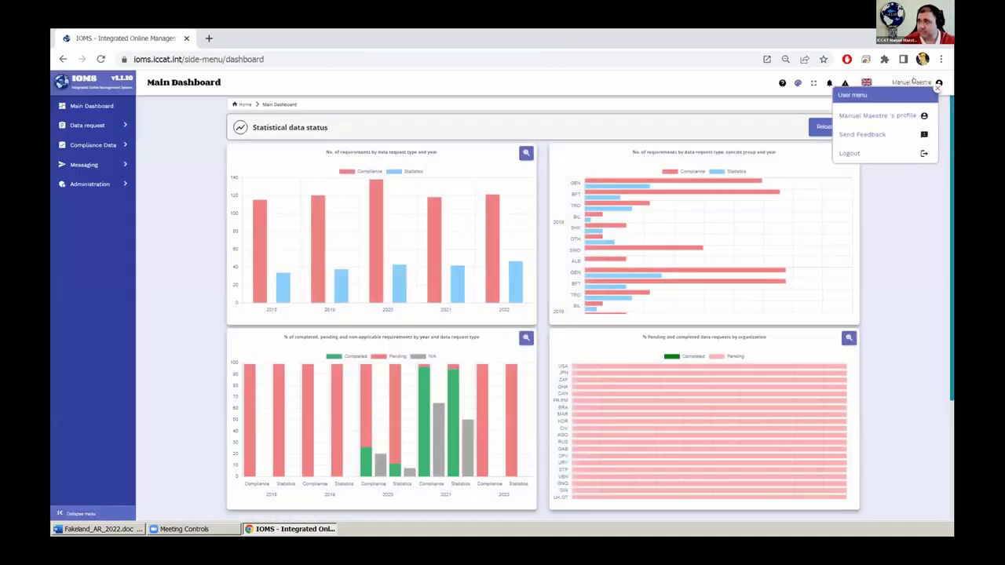
{"action": "left_click", "coordinate": [850, 154]}
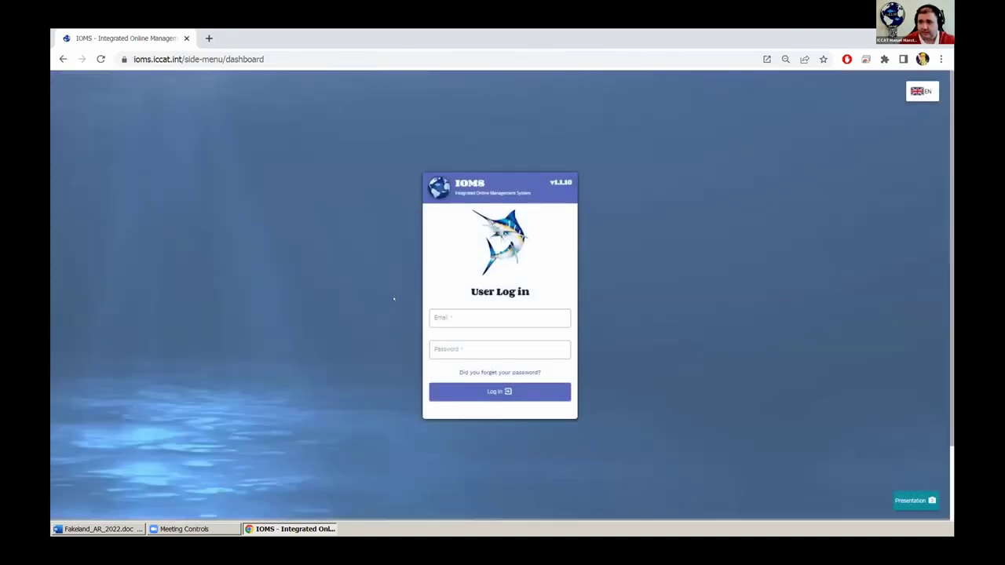
{"action": "left_click", "coordinate": [457, 317]}
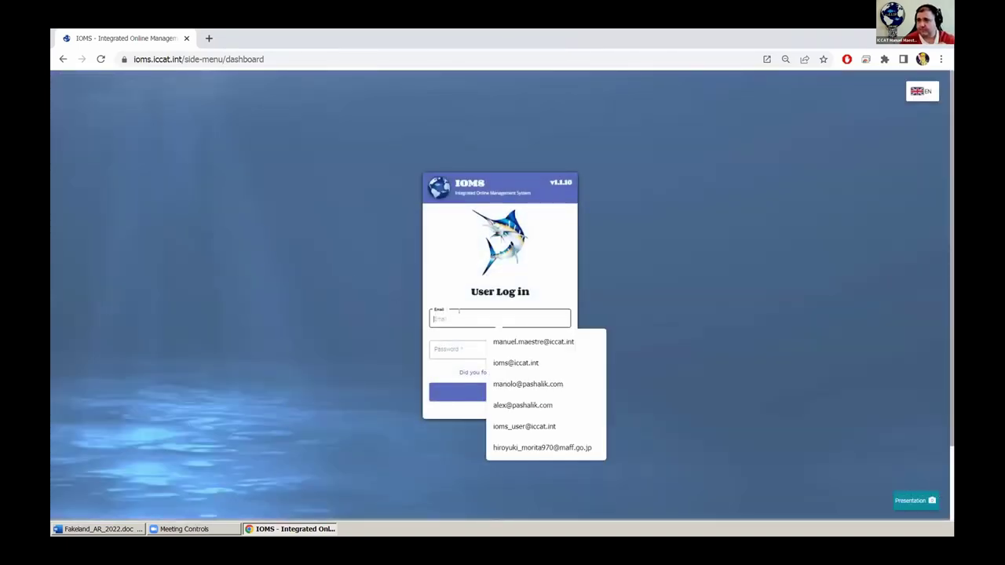
{"action": "left_click", "coordinate": [538, 341]}
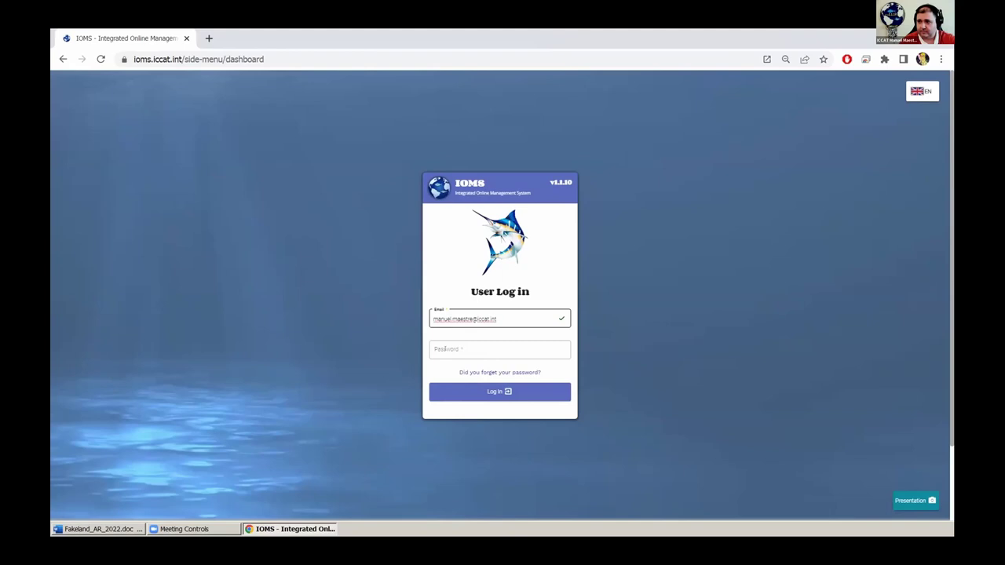
{"action": "left_click", "coordinate": [445, 349]}
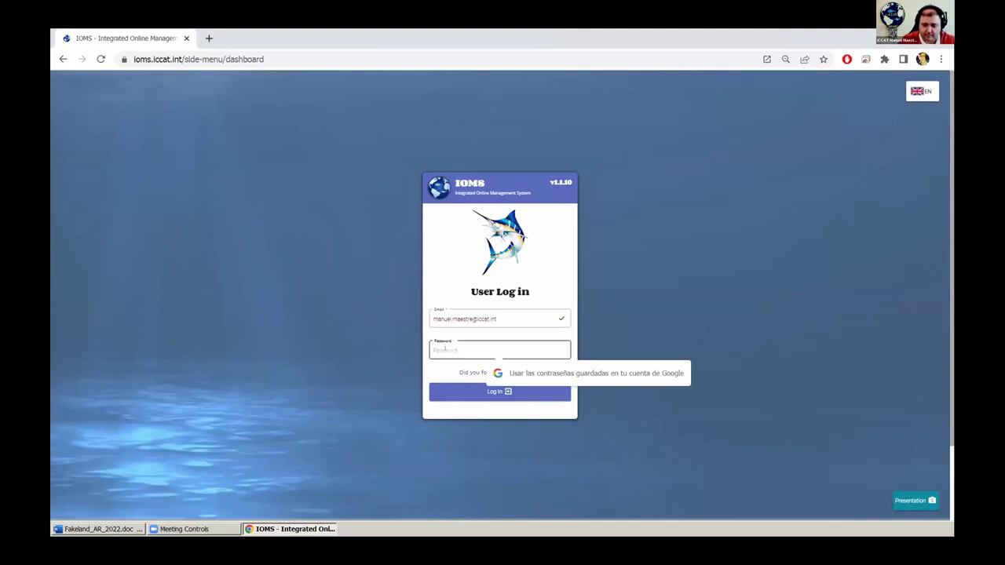
{"action": "type", "text": "xxxxx"}
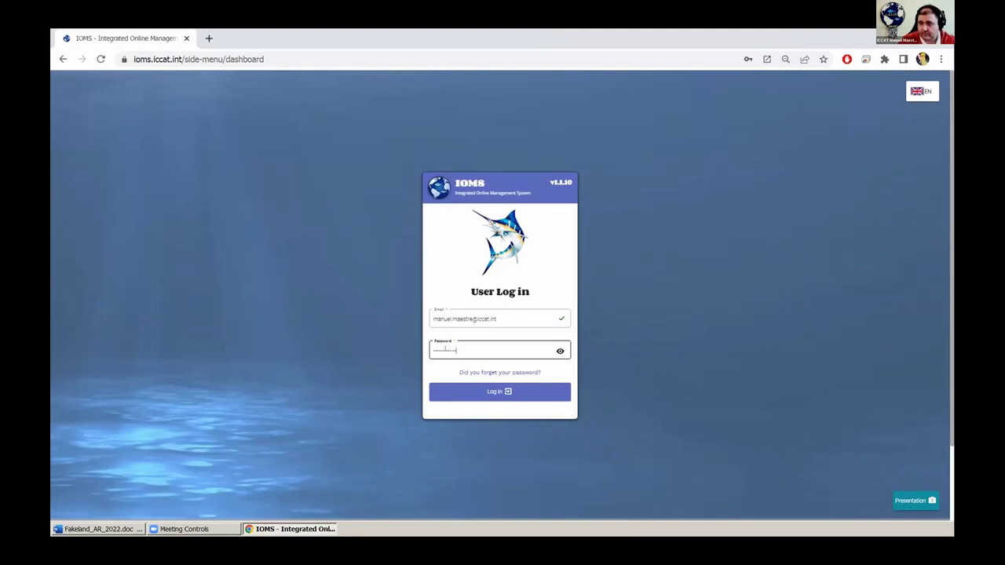
{"action": "key", "text": "Return"}
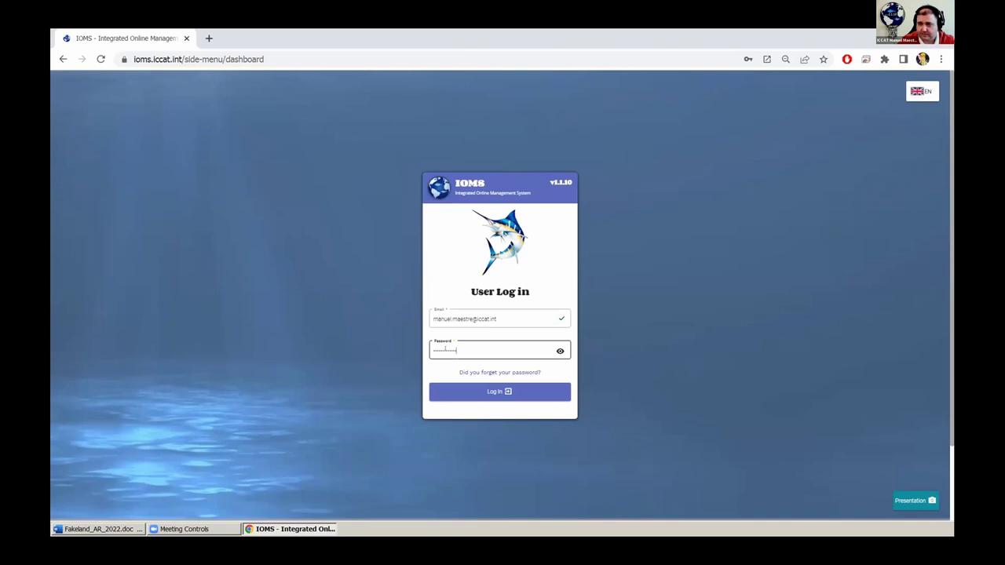
{"action": "key", "text": "Return"}
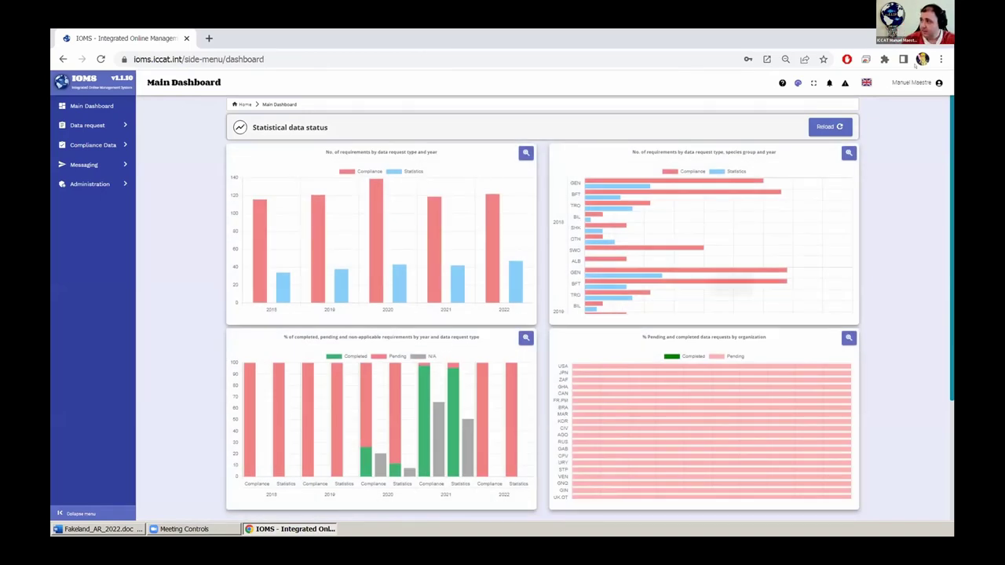
View the logged-in account's profile details, and return to the Main Dashboard
{"action": "left_click", "coordinate": [912, 82]}
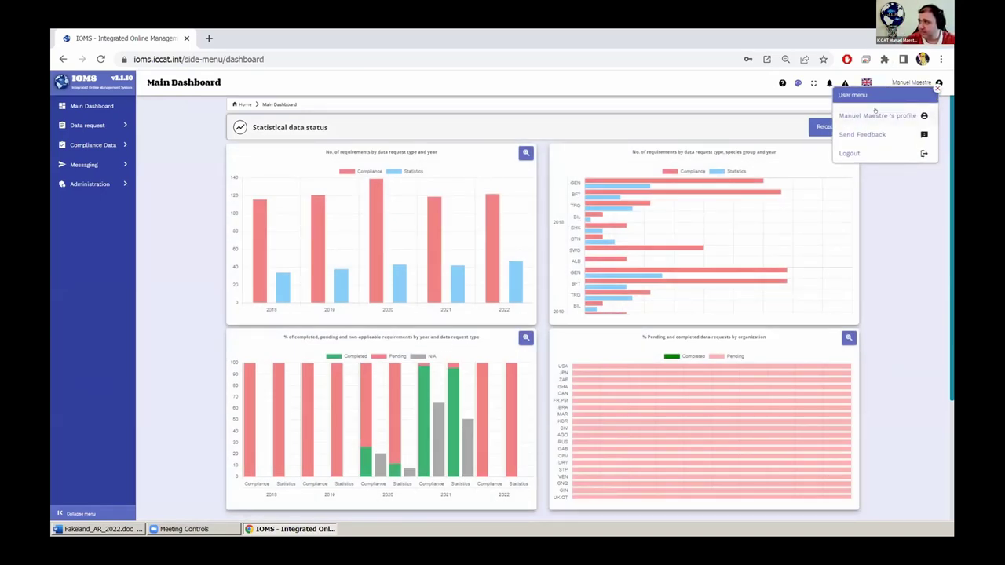
{"action": "left_click", "coordinate": [875, 115]}
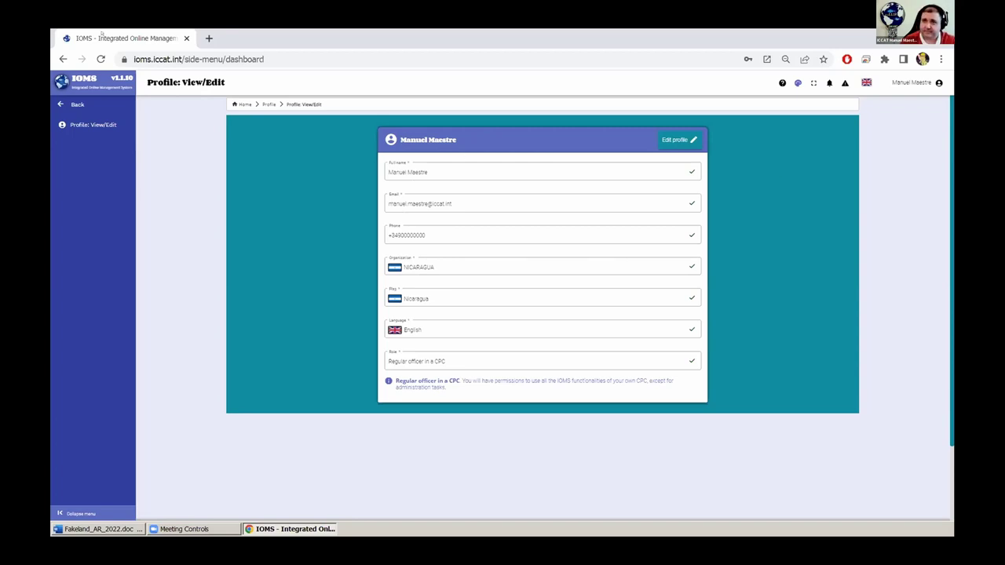
{"action": "left_click", "coordinate": [71, 103]}
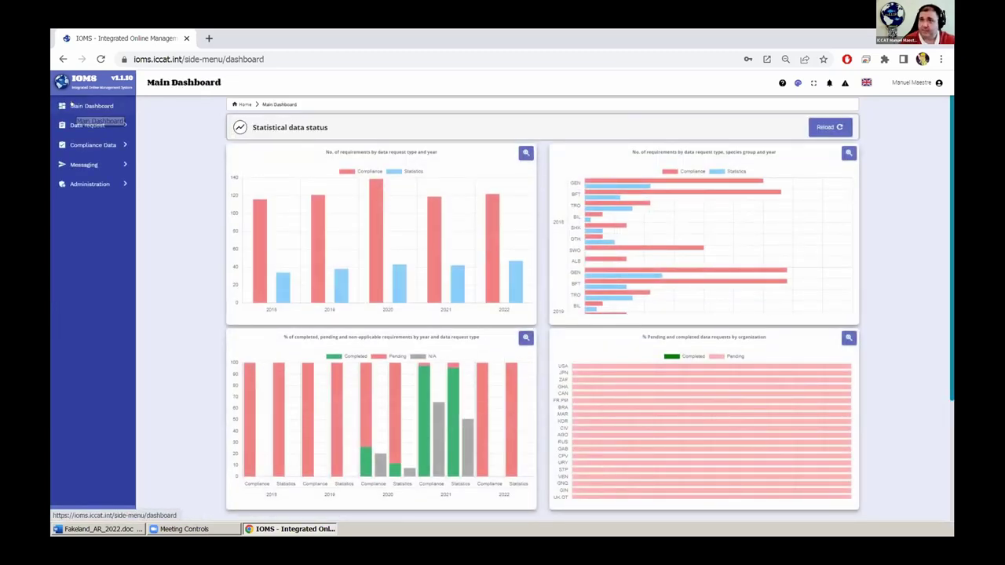
Open the Compliance Data annual report for editing, with year 2022 and data request ICCAT CIRCULAR #0669 / 2022
{"action": "left_click", "coordinate": [87, 144]}
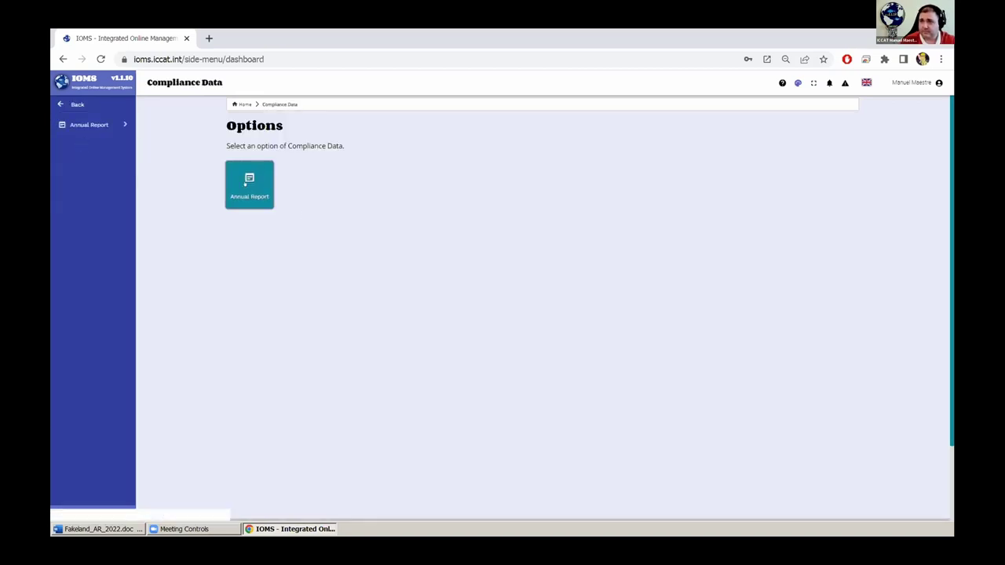
{"action": "left_click", "coordinate": [247, 182]}
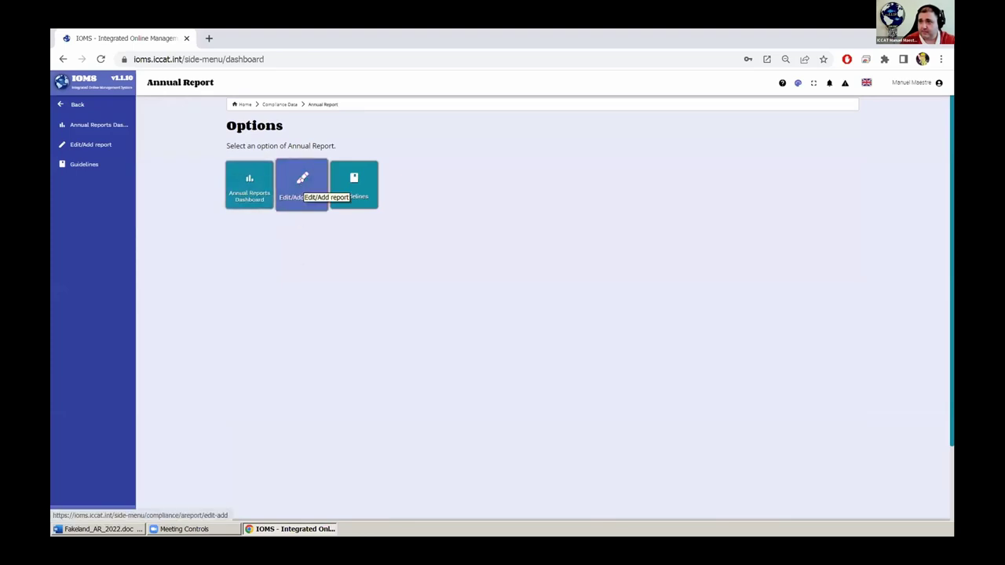
{"action": "left_click", "coordinate": [301, 180]}
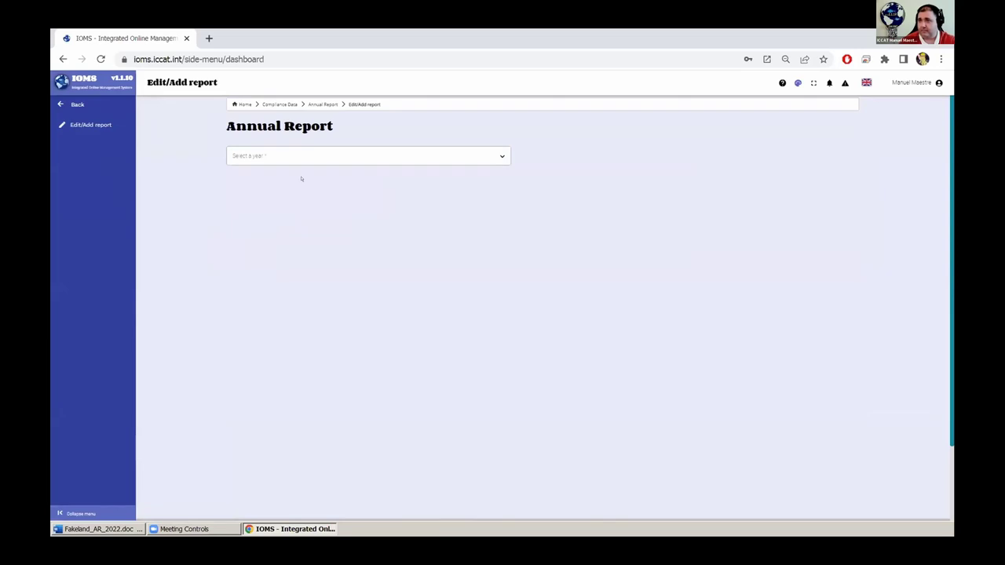
{"action": "left_click", "coordinate": [310, 149]}
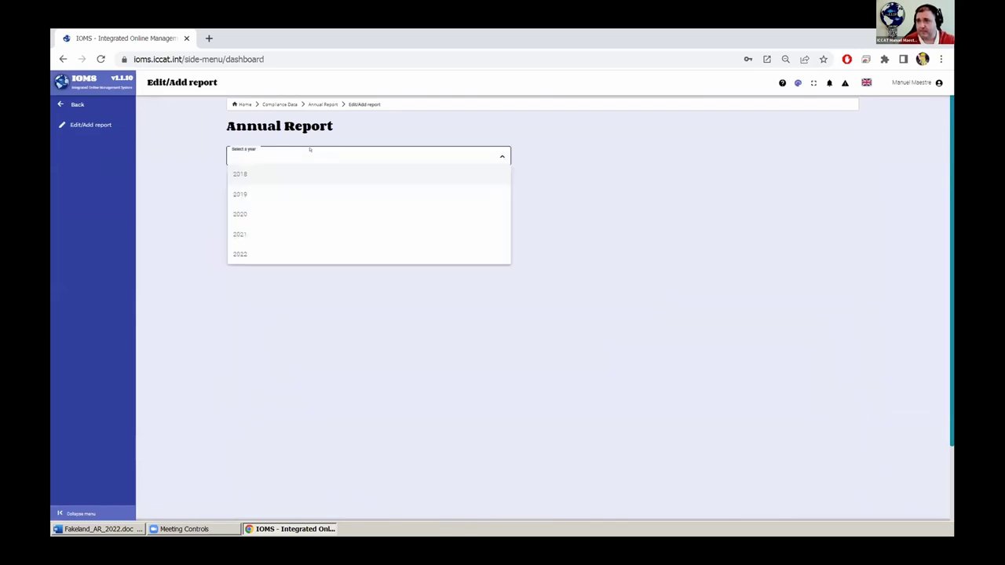
{"action": "left_click", "coordinate": [288, 253]}
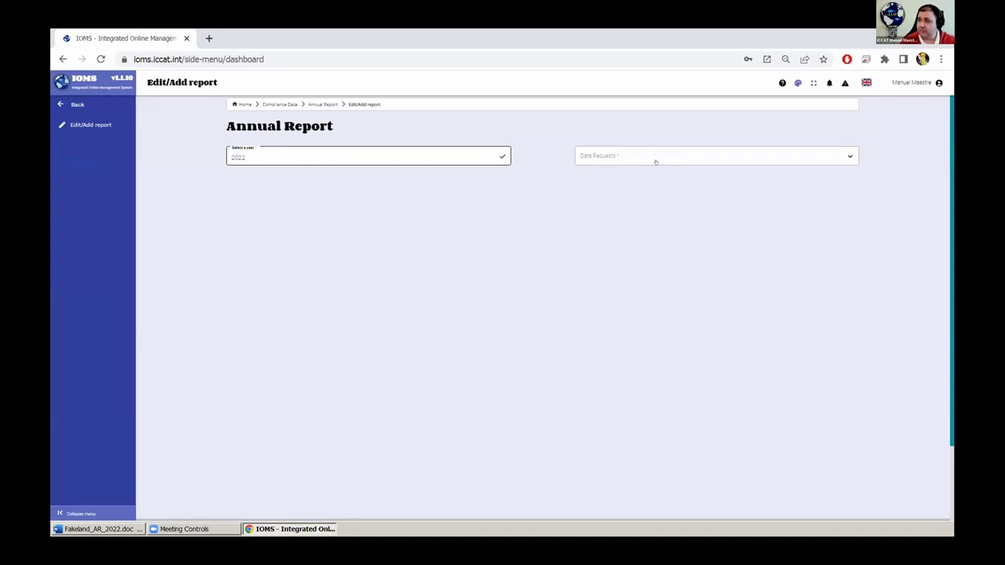
{"action": "left_click", "coordinate": [652, 161]}
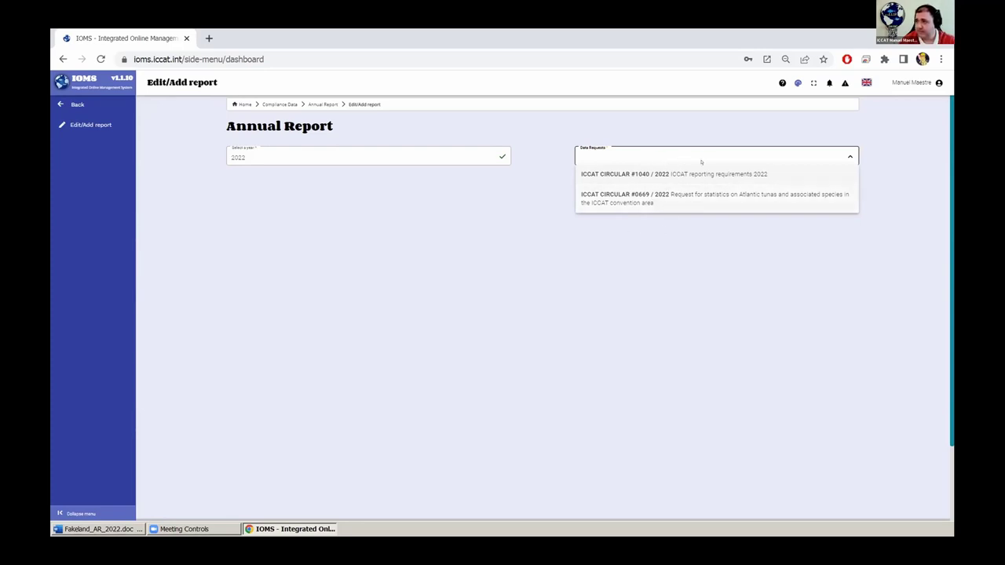
{"action": "left_click", "coordinate": [657, 205]}
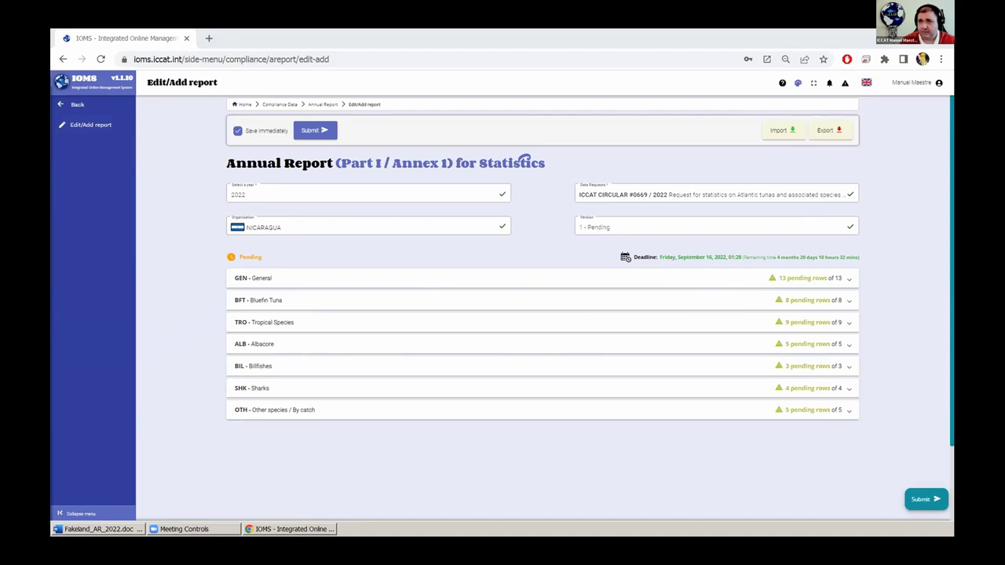
Collapse the side menu and expand the GEN - General section to review its requirements
{"action": "left_click", "coordinate": [79, 514]}
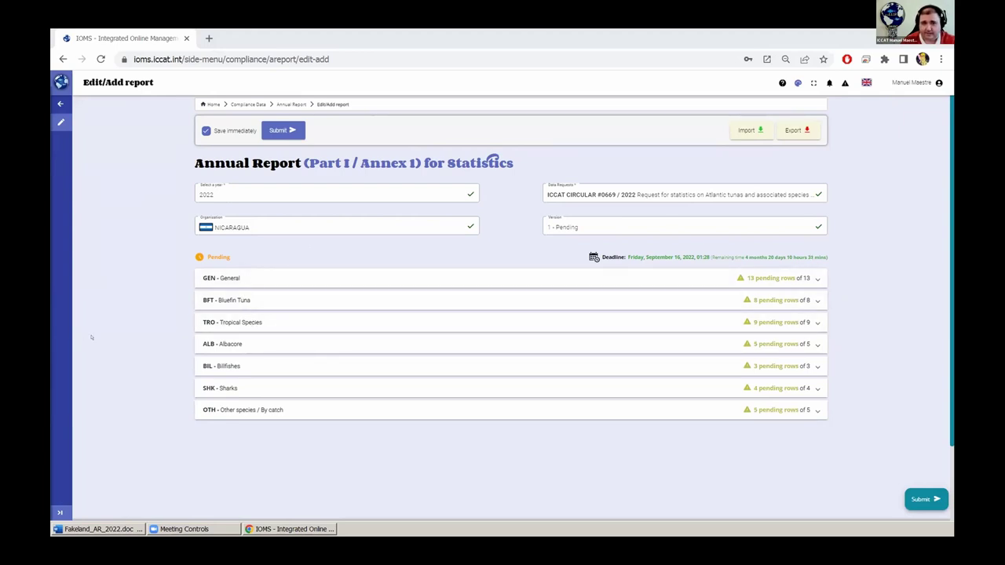
{"action": "left_click", "coordinate": [279, 276]}
{"action": "left_click", "coordinate": [279, 276]}
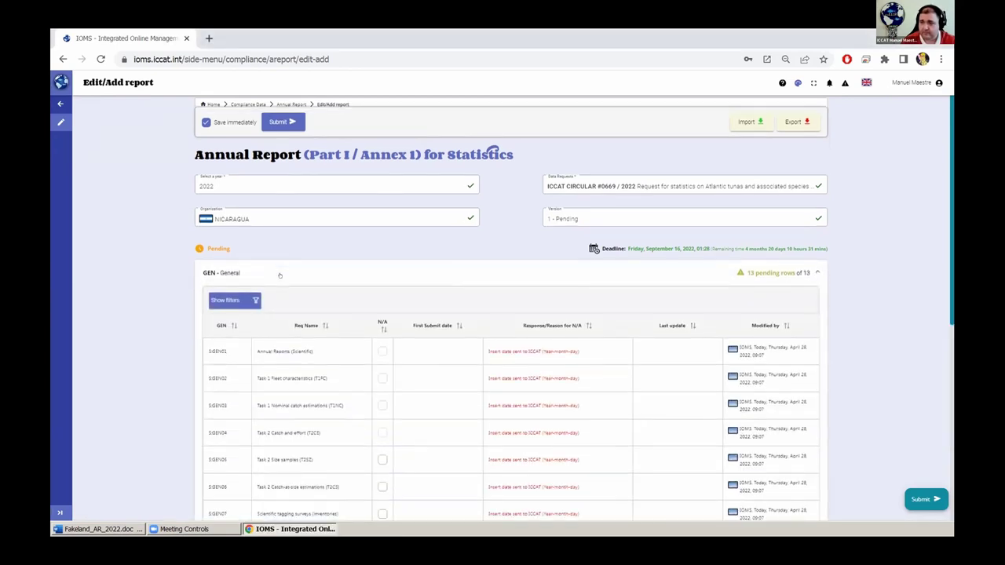
{"action": "scroll", "coordinate": [312, 320], "scroll_direction": "down", "scroll_amount": 3}
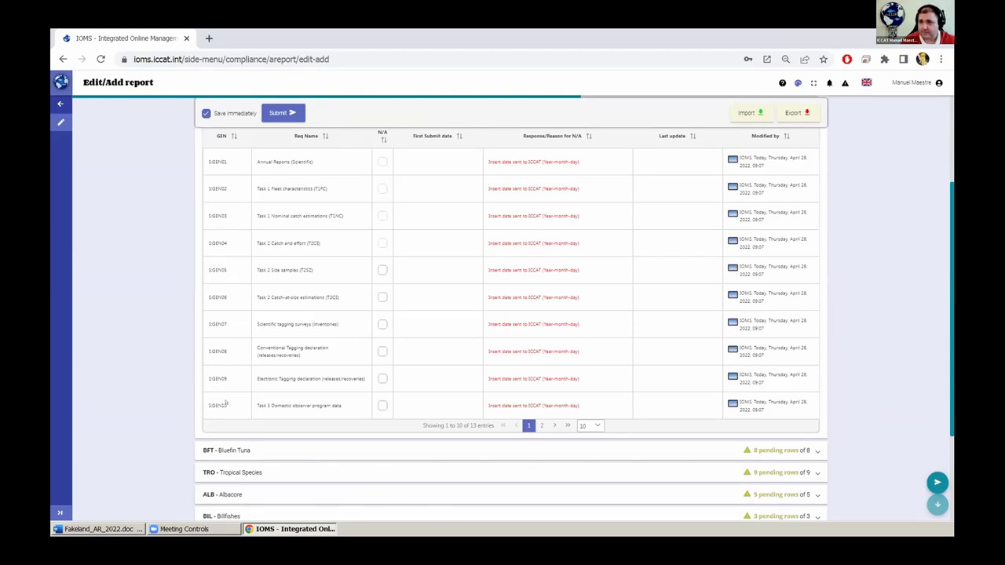
{"action": "scroll", "coordinate": [227, 359], "scroll_direction": "up", "scroll_amount": 3}
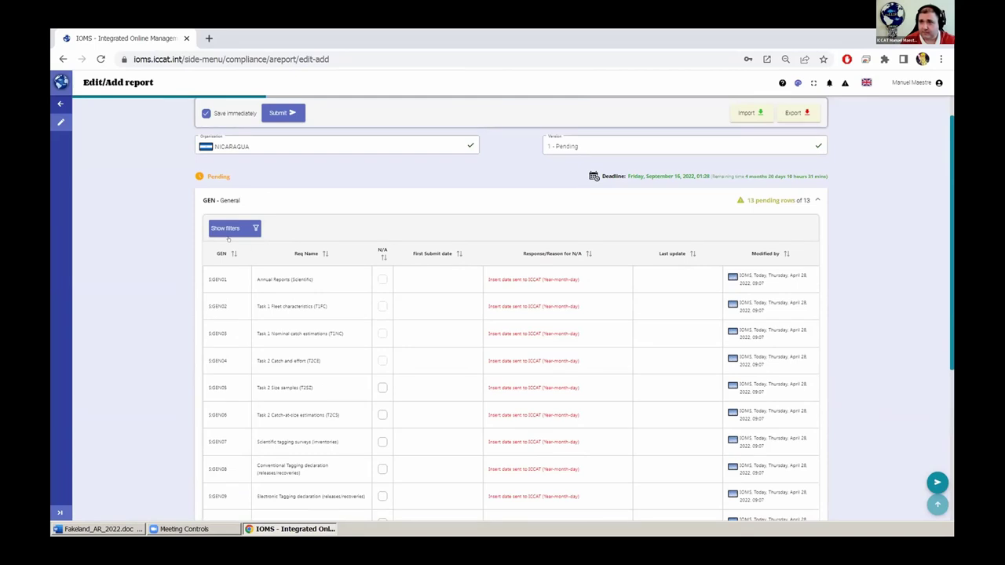
Try filtering the General requirements by 10 in the GEN column, and reset and hide the filters
{"action": "left_click", "coordinate": [227, 228]}
{"action": "left_click", "coordinate": [227, 280]}
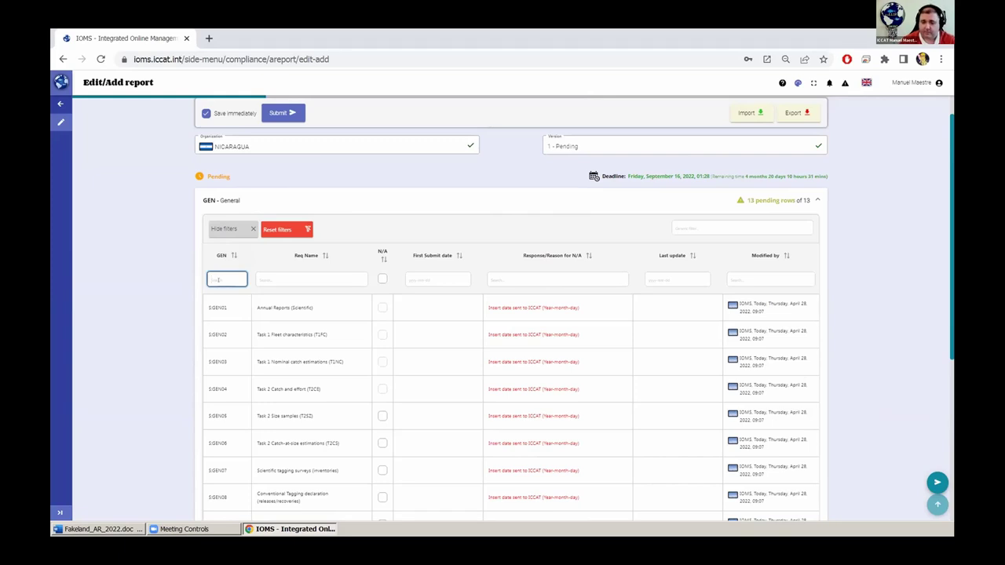
{"action": "type", "text": "10"}
{"action": "key", "text": "BackSpace"}
{"action": "key", "text": "BackSpace"}
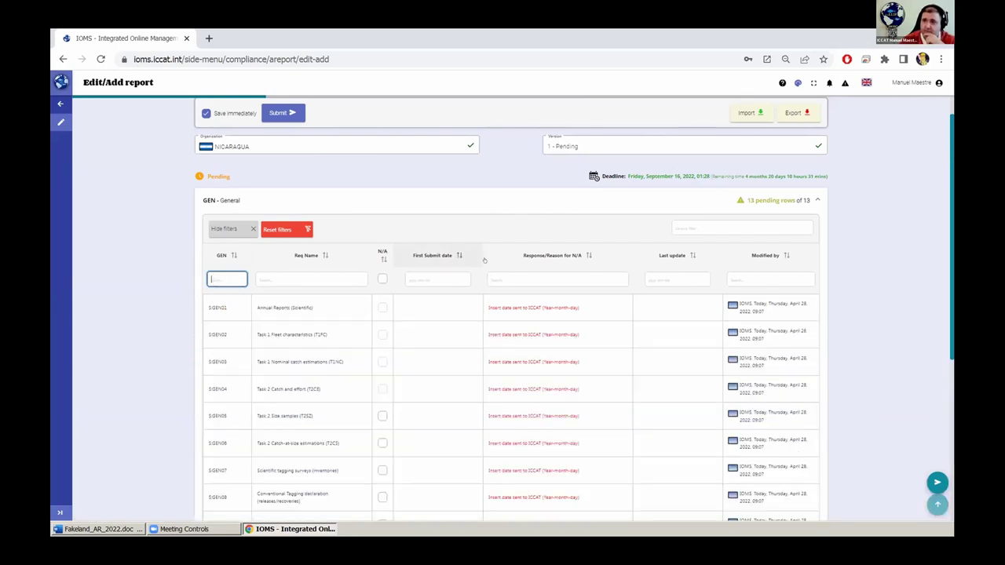
{"action": "left_click", "coordinate": [287, 279]}
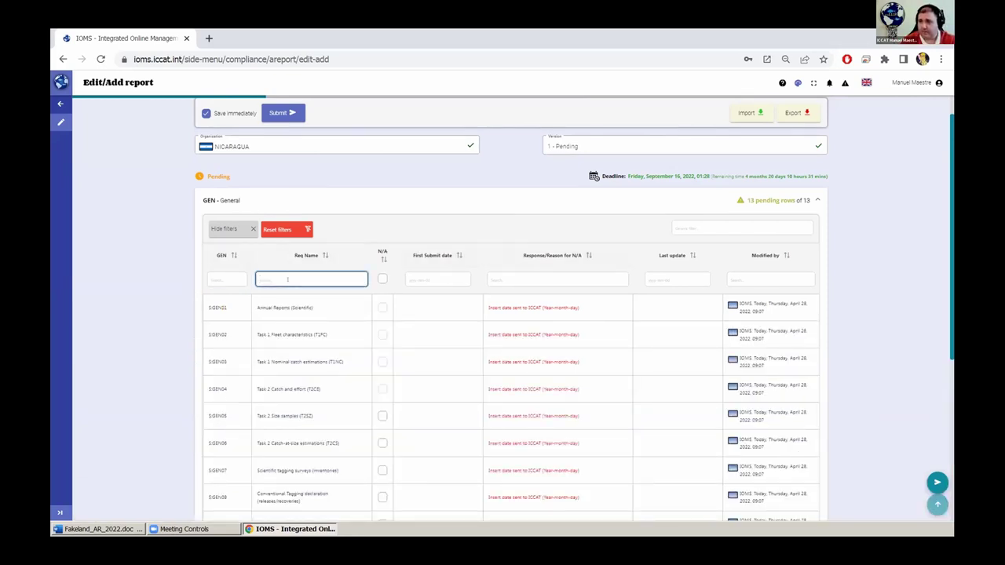
{"action": "left_click", "coordinate": [265, 229]}
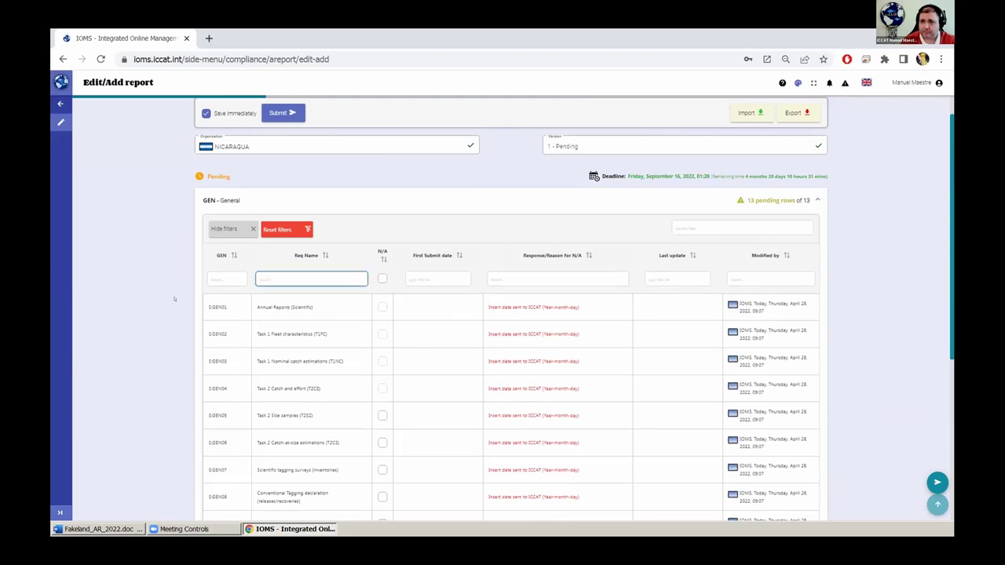
{"action": "left_click", "coordinate": [236, 229]}
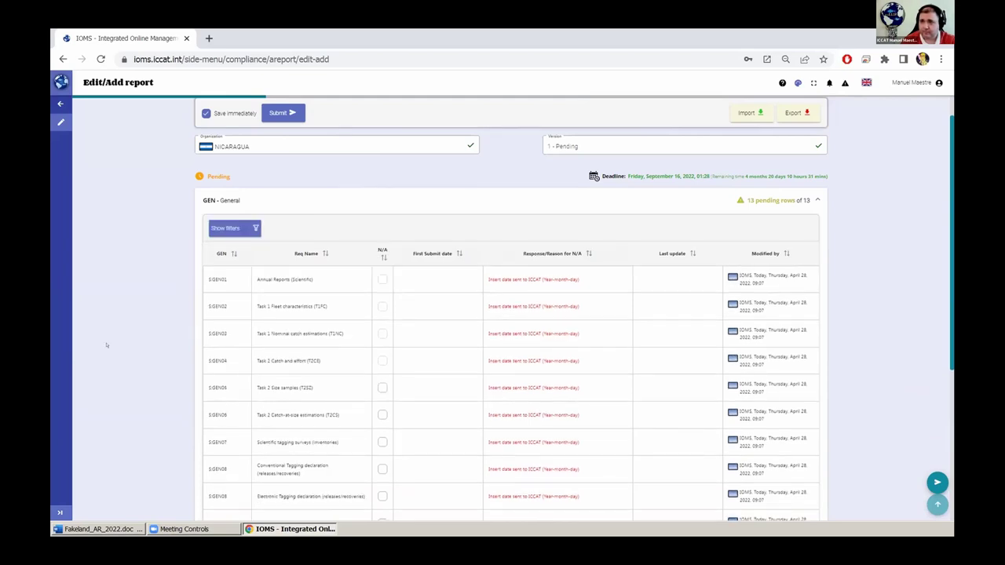
Expand the BFT - Bluefin Tuna section of the annual report to show its requirements
{"action": "scroll", "coordinate": [150, 329], "scroll_direction": "down", "scroll_amount": 3}
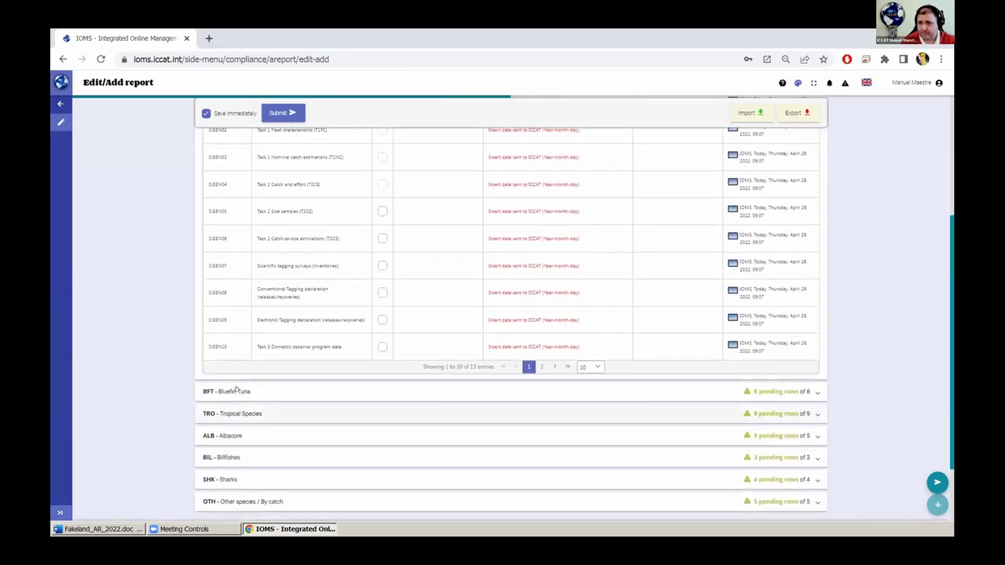
{"action": "left_click", "coordinate": [235, 390]}
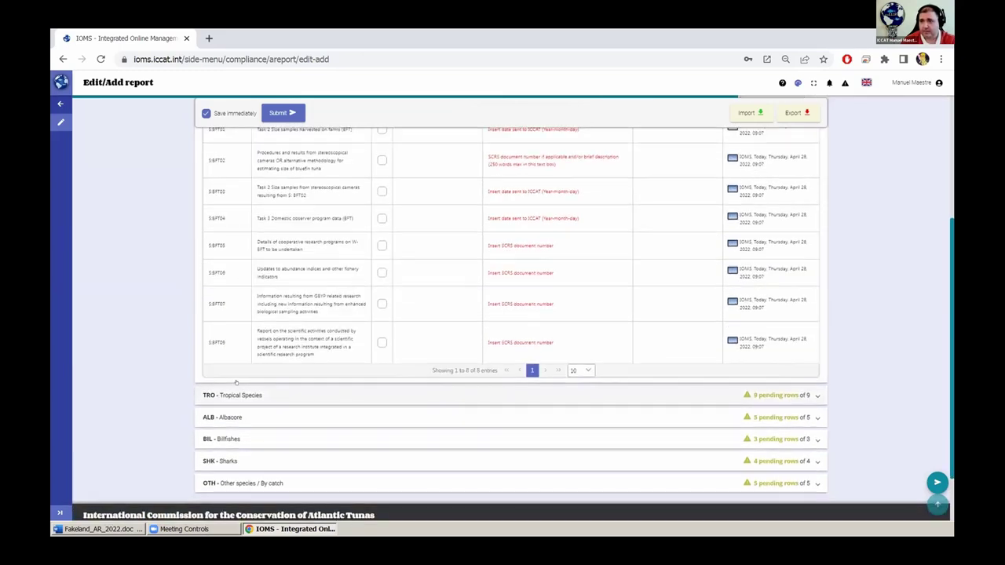
Expand the GEN - General section again, and shrink and move the browser window so it fills about half of the desktop
{"action": "scroll", "coordinate": [235, 382], "scroll_direction": "up", "scroll_amount": 2}
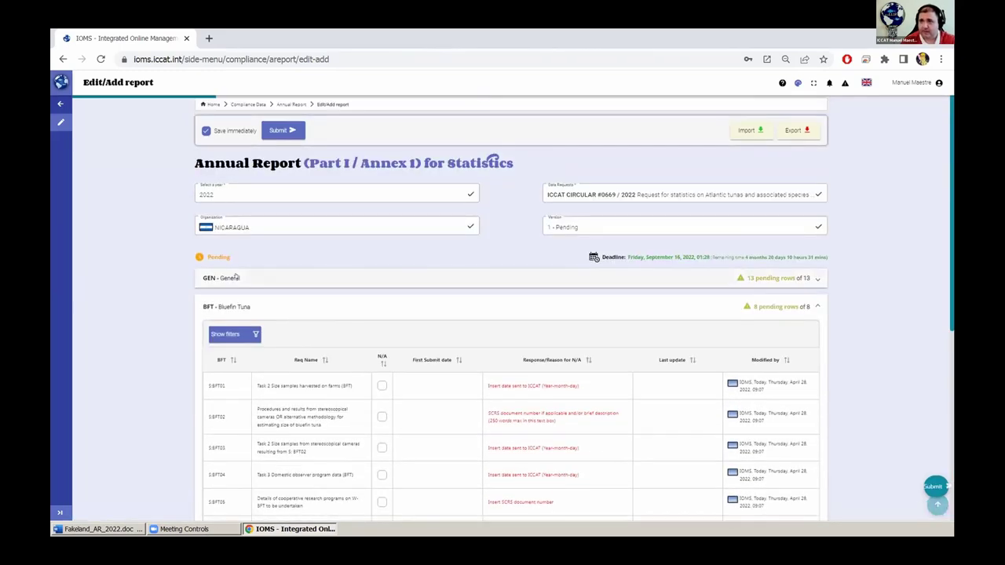
{"action": "left_click", "coordinate": [240, 278]}
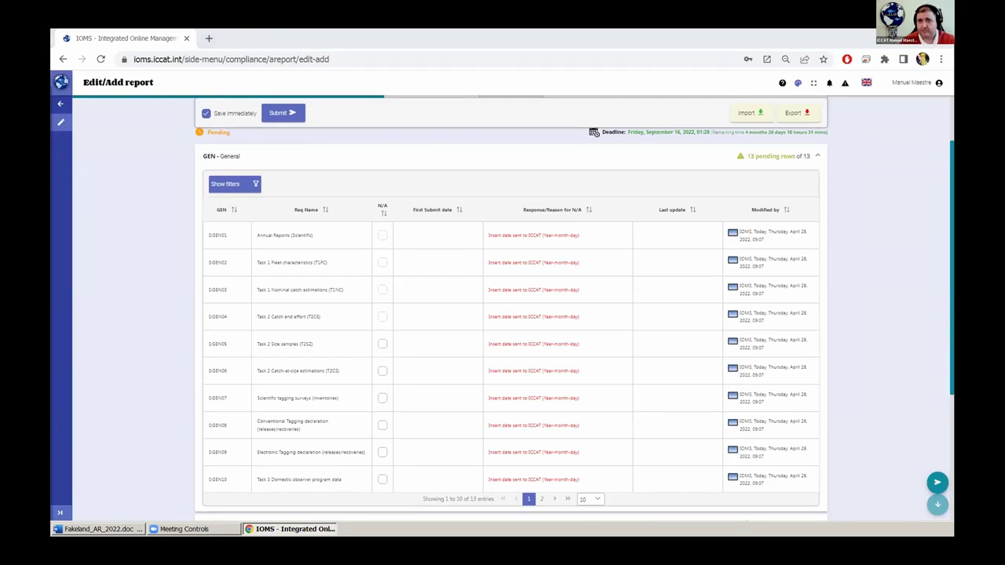
{"action": "double_click", "coordinate": [627, 43]}
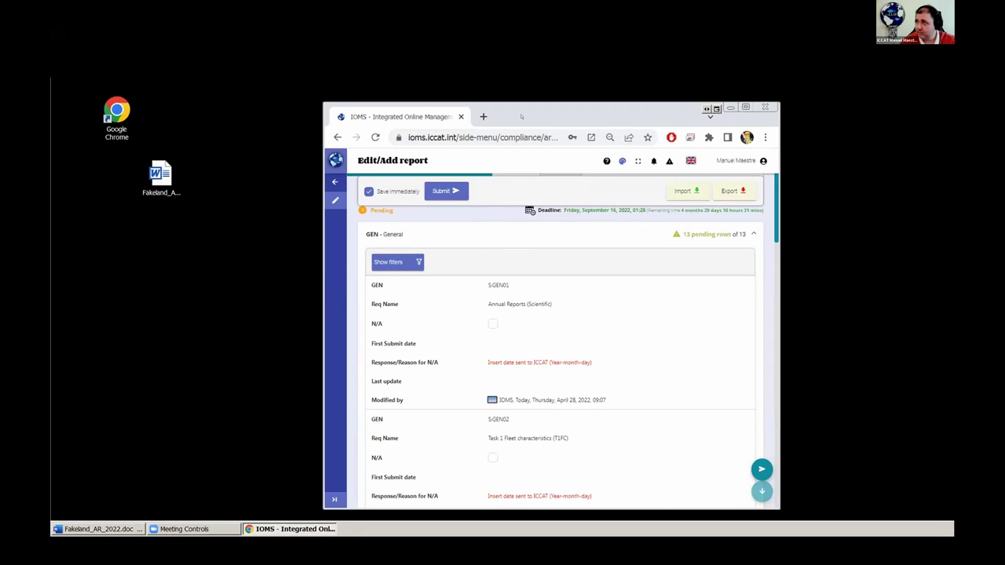
{"action": "left_click_drag", "start_coordinate": [521, 116], "coordinate": [698, 44]}
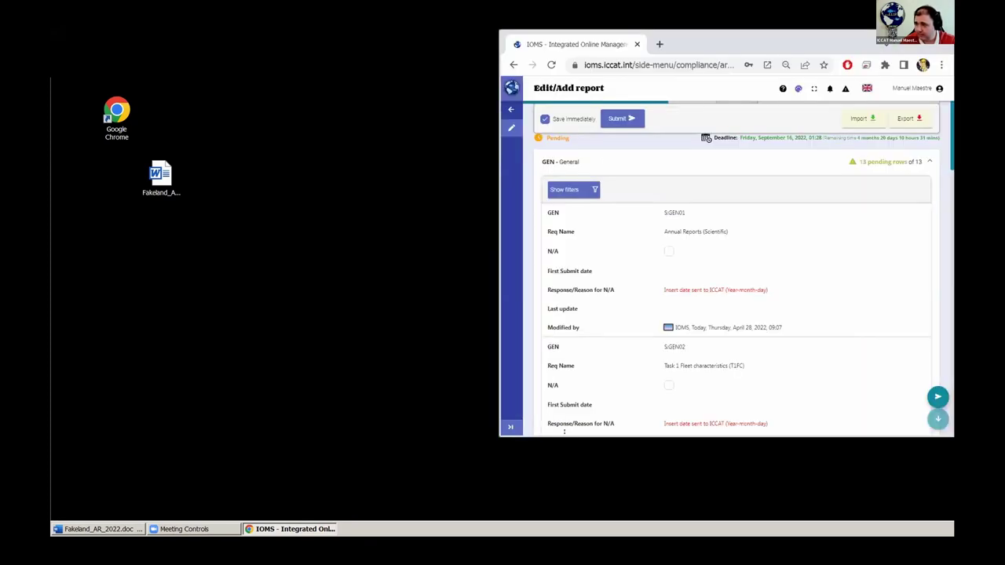
{"action": "left_click_drag", "start_coordinate": [564, 435], "coordinate": [563, 520]}
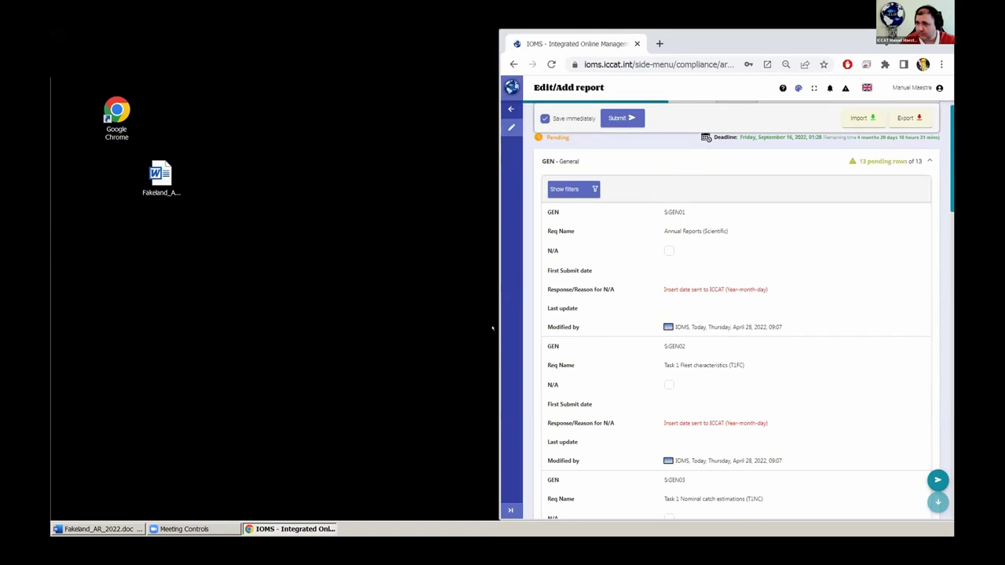
{"action": "left_click_drag", "start_coordinate": [493, 325], "coordinate": [440, 322]}
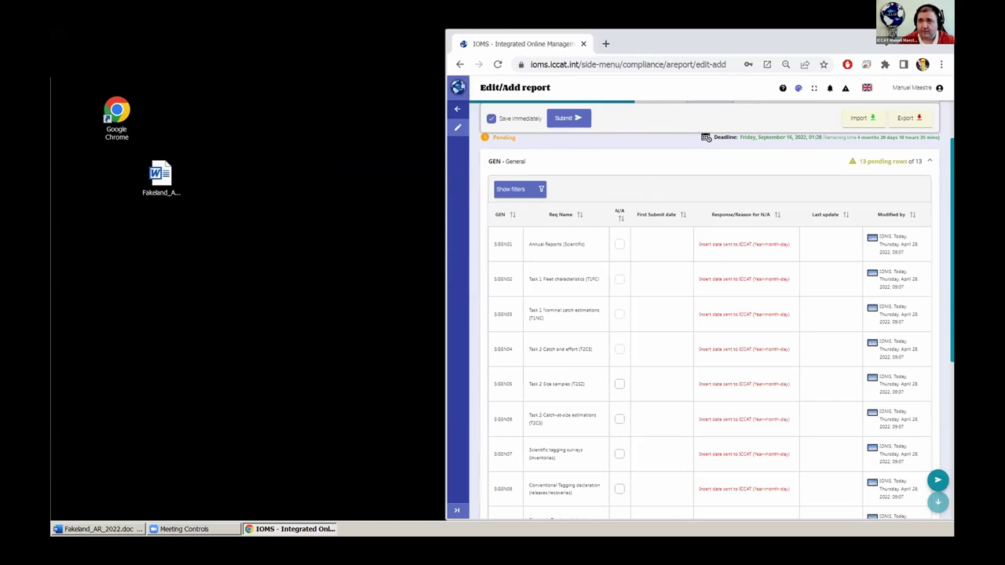
Open the Fakeland_AR_2022 Word document from the desktop and widen its window to sit beside the browser
{"action": "left_click", "coordinate": [172, 200]}
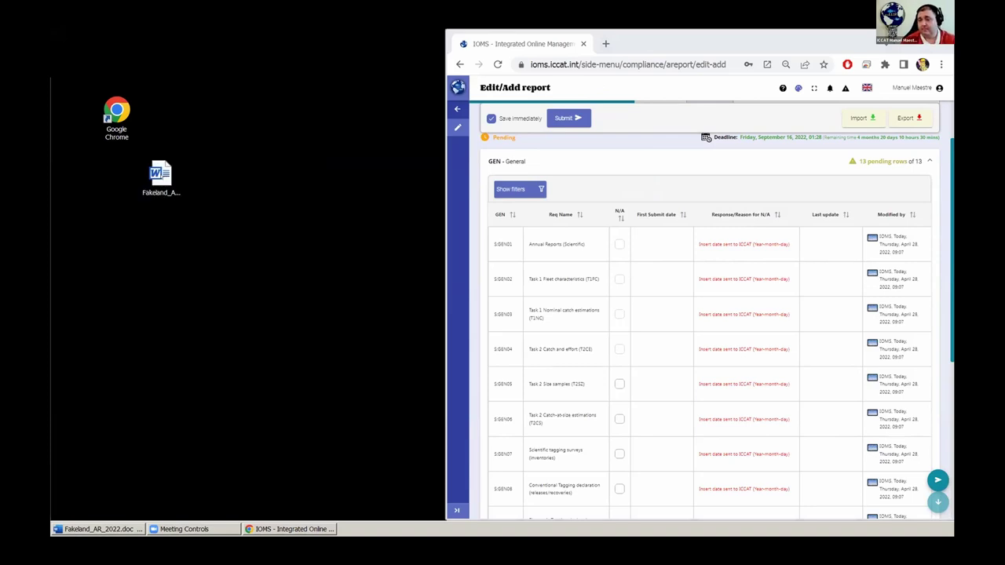
{"action": "double_click", "coordinate": [160, 176]}
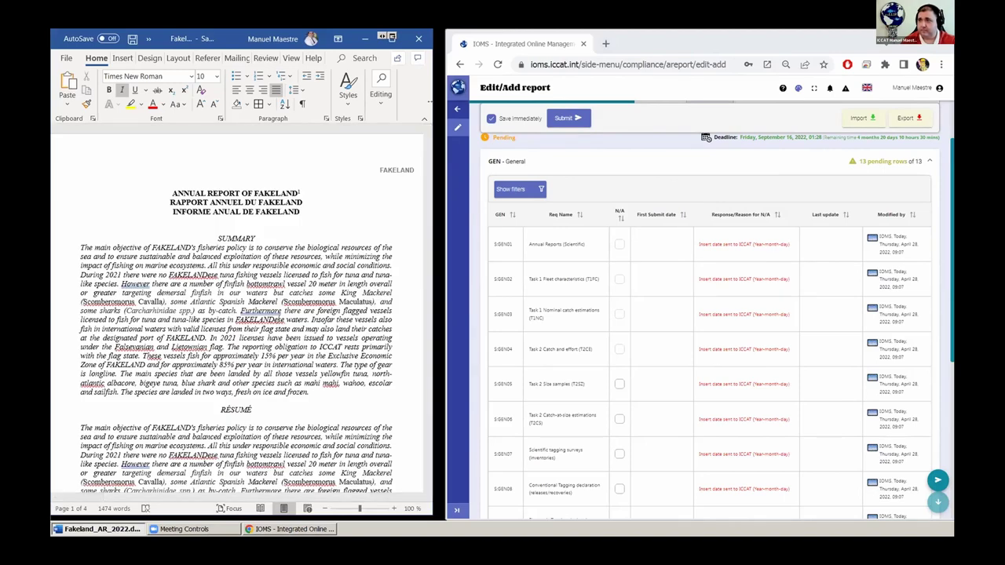
{"action": "left_click_drag", "start_coordinate": [429, 102], "coordinate": [440, 106]}
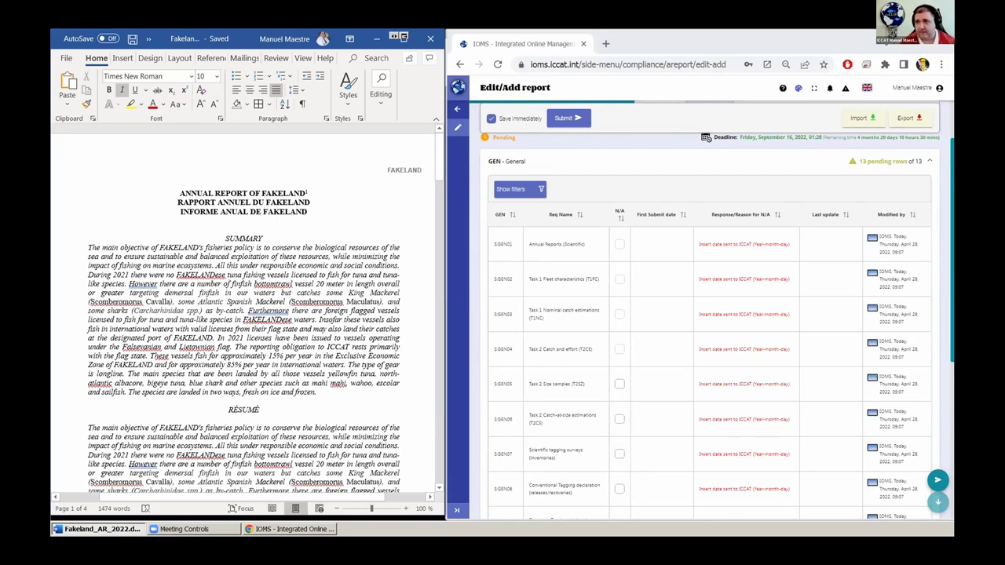
Look through the Fakeland annual report down to the Annex 1 to Part I table with its requirement codes and responses
{"action": "scroll", "coordinate": [243, 314], "scroll_direction": "down", "scroll_amount": 4}
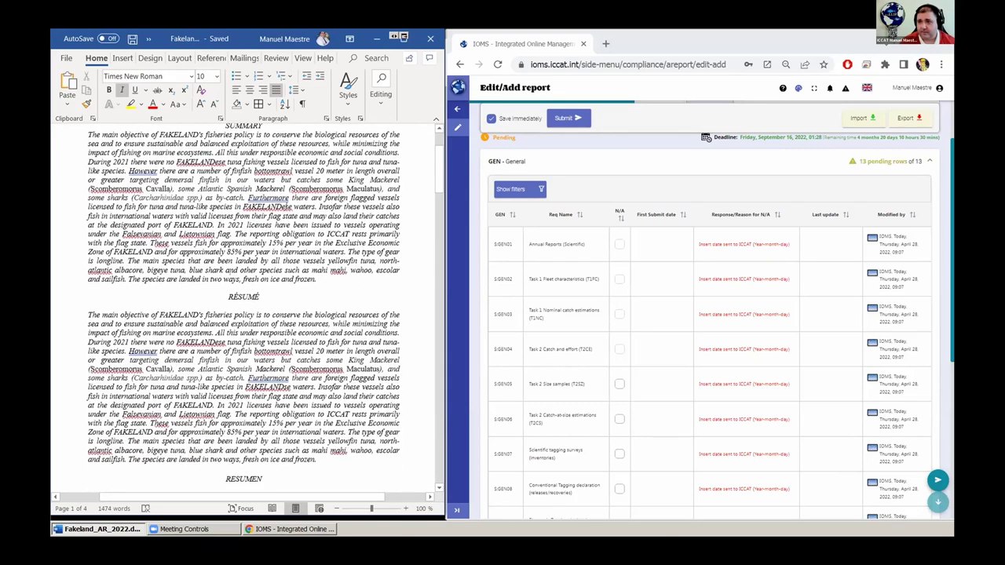
{"action": "scroll", "coordinate": [244, 314], "scroll_direction": "down", "scroll_amount": 6}
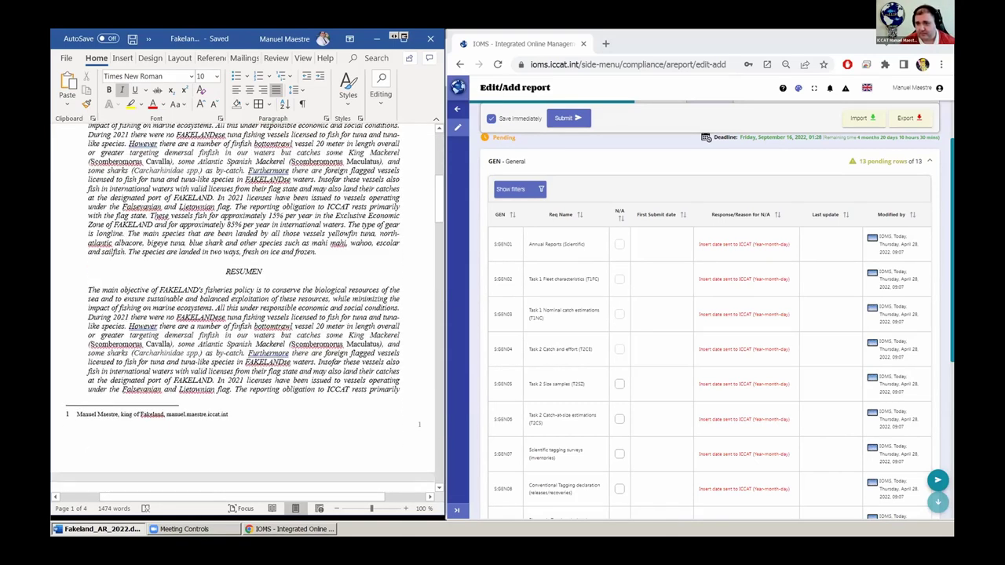
{"action": "scroll", "coordinate": [234, 274], "scroll_direction": "down", "scroll_amount": 5}
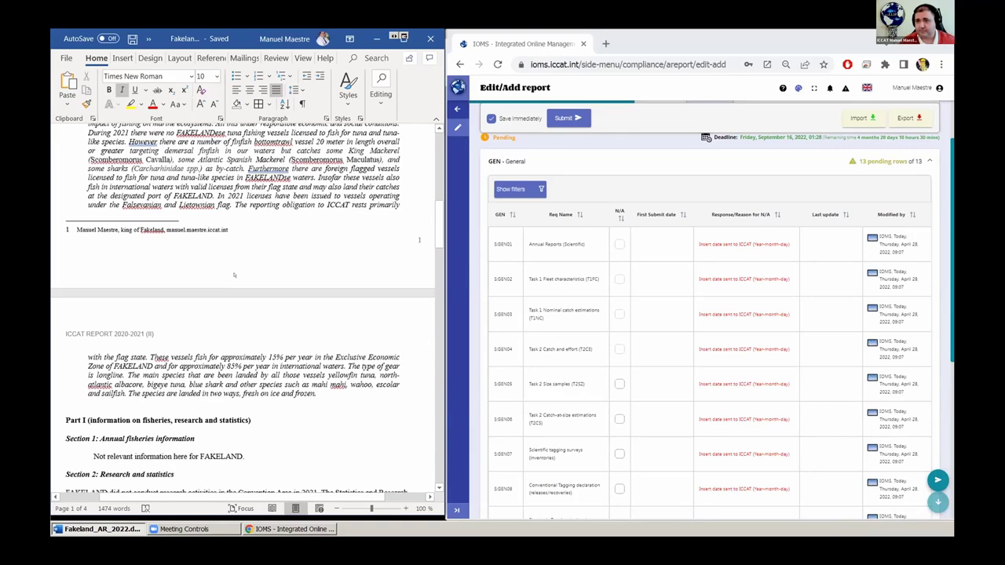
{"action": "scroll", "coordinate": [234, 274], "scroll_direction": "down", "scroll_amount": 3}
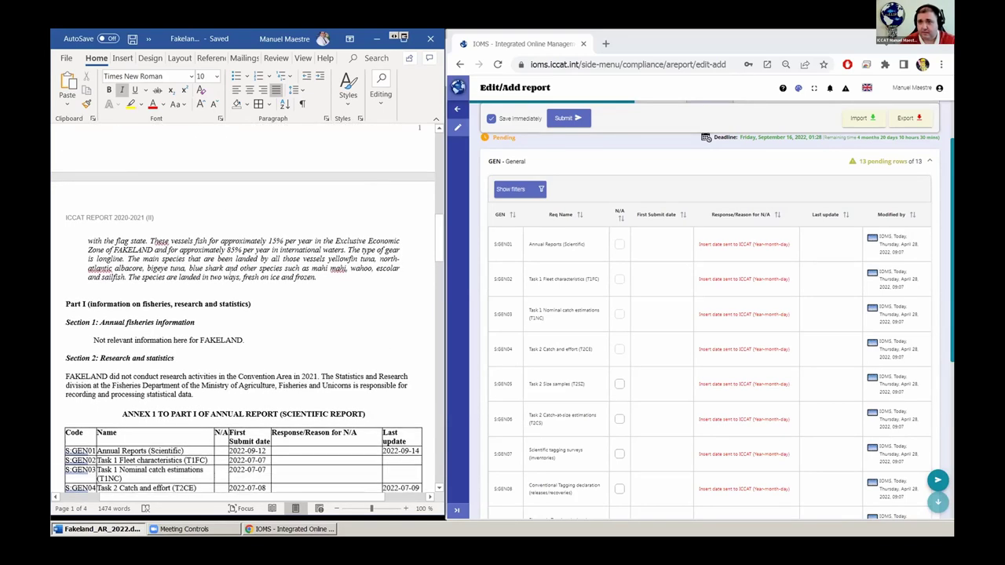
{"action": "scroll", "coordinate": [234, 271], "scroll_direction": "down", "scroll_amount": 5}
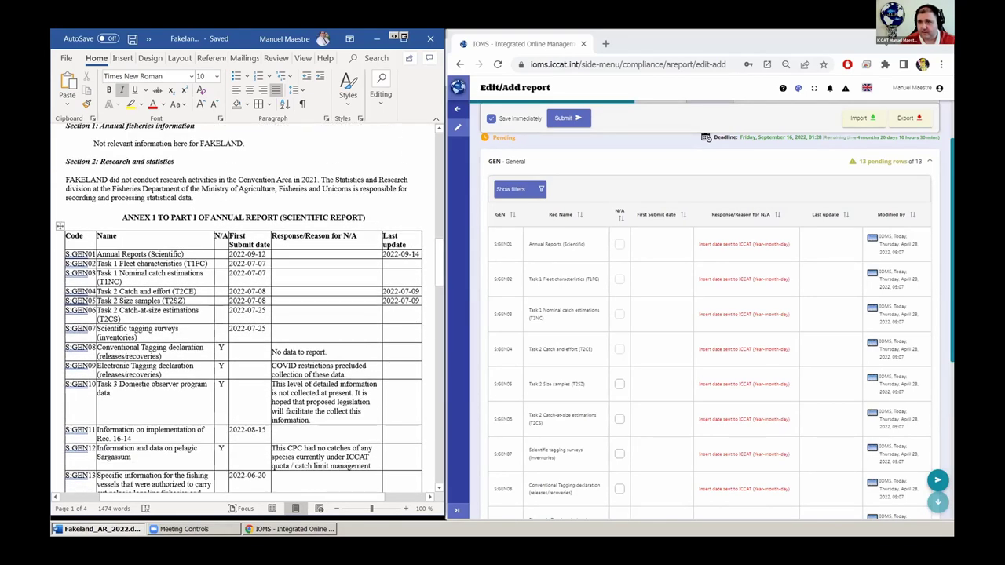
{"action": "scroll", "coordinate": [234, 306], "scroll_direction": "down", "scroll_amount": 2}
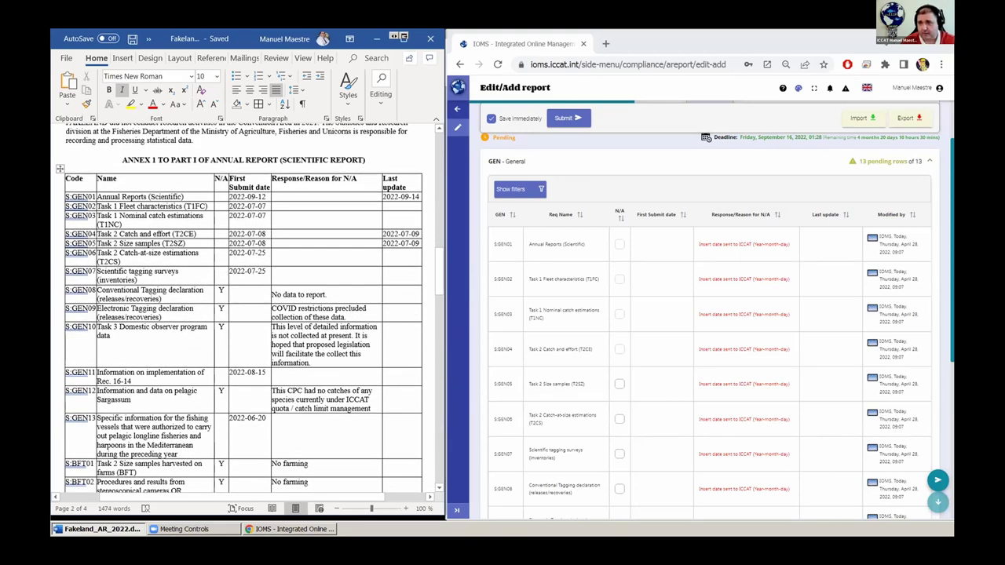
{"action": "scroll", "coordinate": [239, 308], "scroll_direction": "down", "scroll_amount": 2}
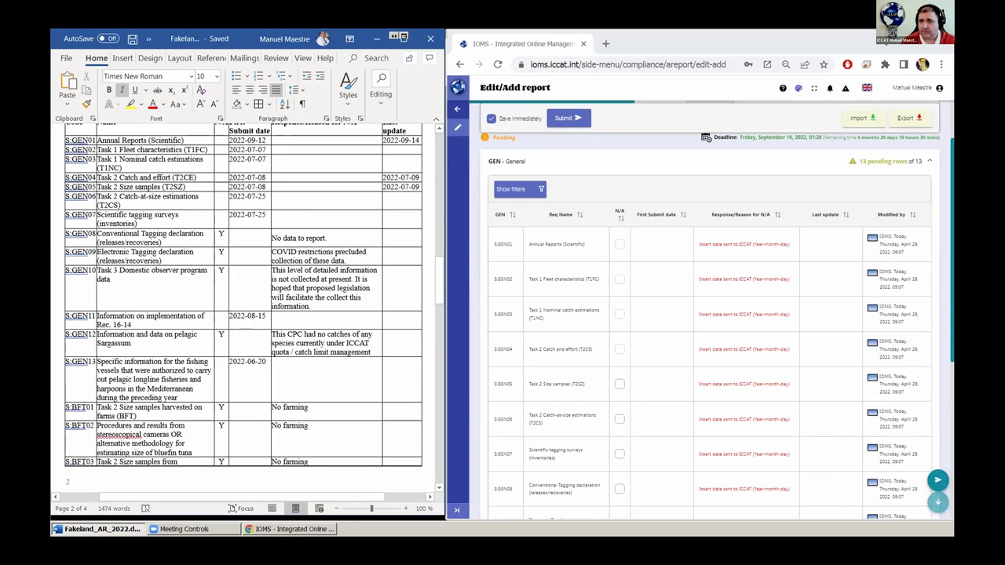
{"action": "scroll", "coordinate": [238, 308], "scroll_direction": "up", "scroll_amount": 1}
{"action": "scroll", "coordinate": [238, 308], "scroll_direction": "down", "scroll_amount": 3}
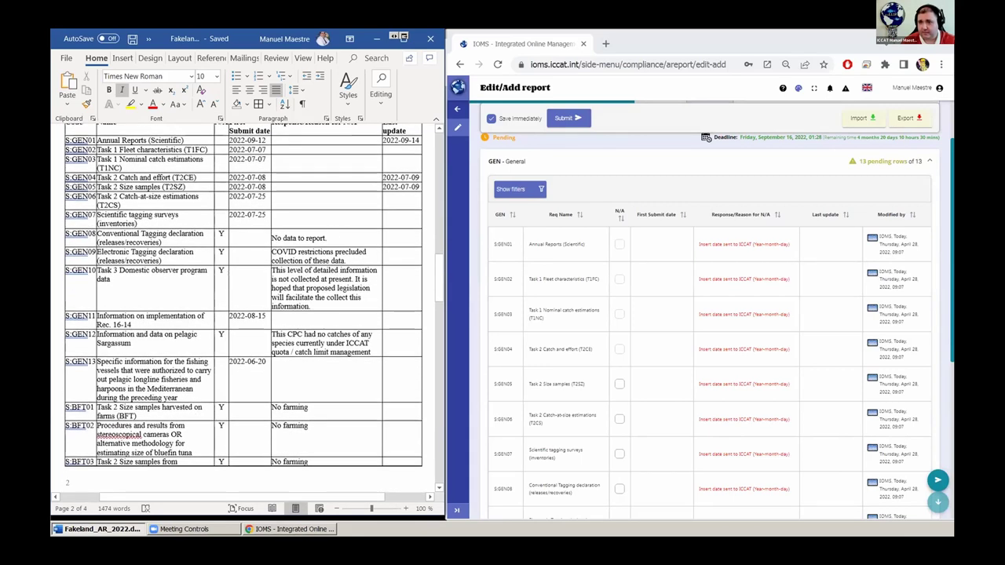
Copy the S:GEN01 Annual Reports first submit date, 2022-09-12, from the Word table into its First Submit date in IOMS
{"action": "scroll", "coordinate": [238, 308], "scroll_direction": "up", "scroll_amount": 3}
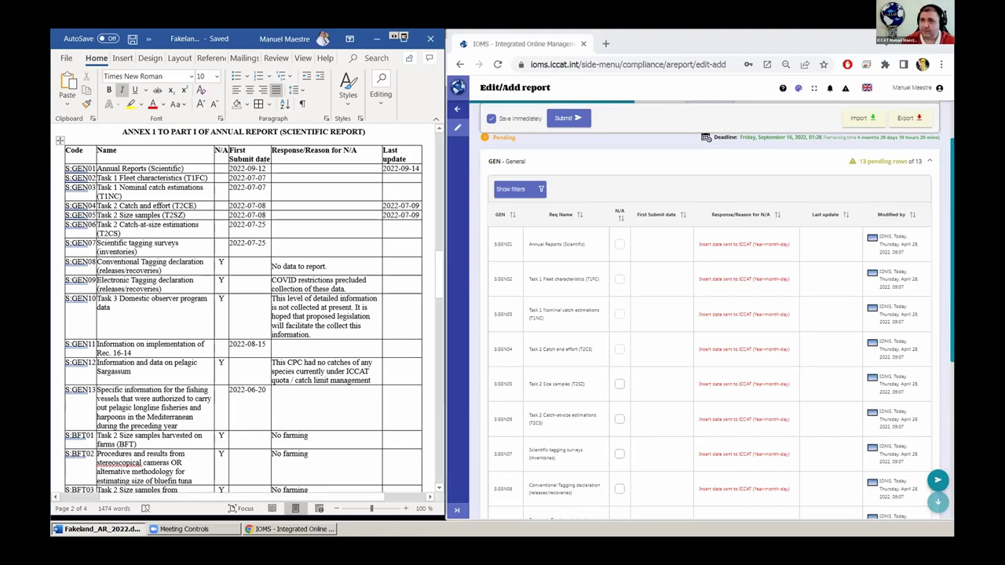
{"action": "left_click_drag", "start_coordinate": [267, 168], "coordinate": [227, 167]}
{"action": "key", "text": "ctrl+c"}
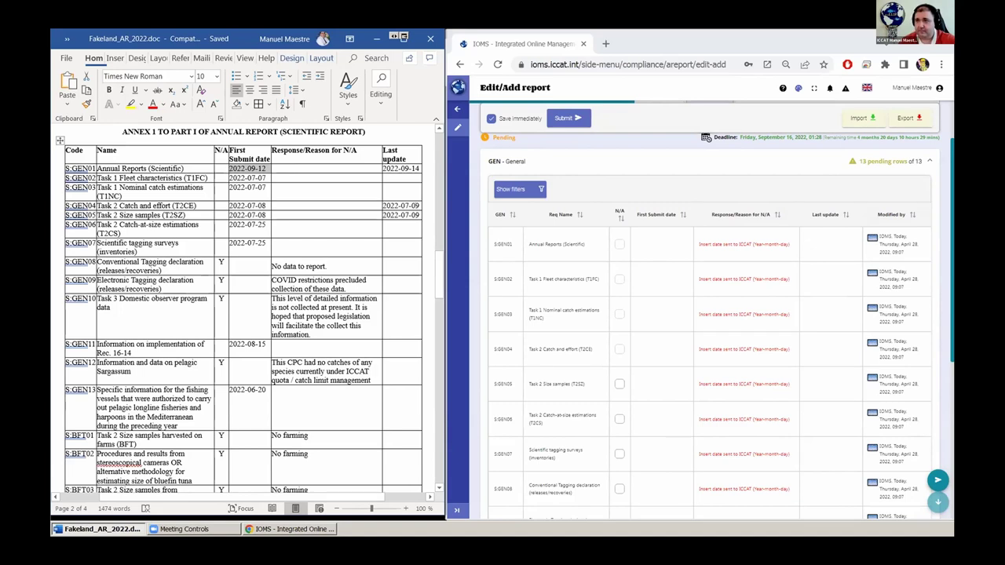
{"action": "left_click", "coordinate": [648, 236]}
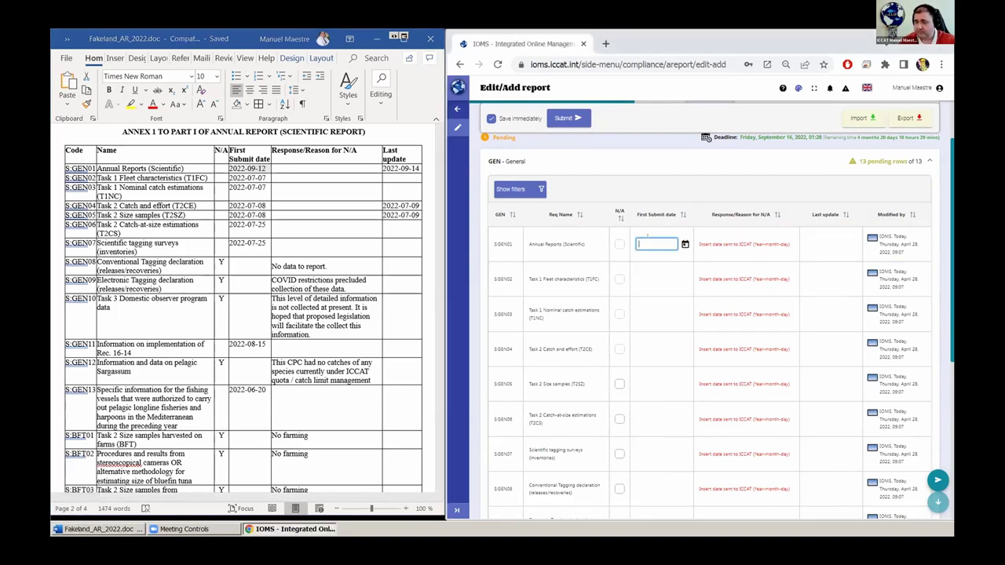
{"action": "key", "text": "ctrl+v"}
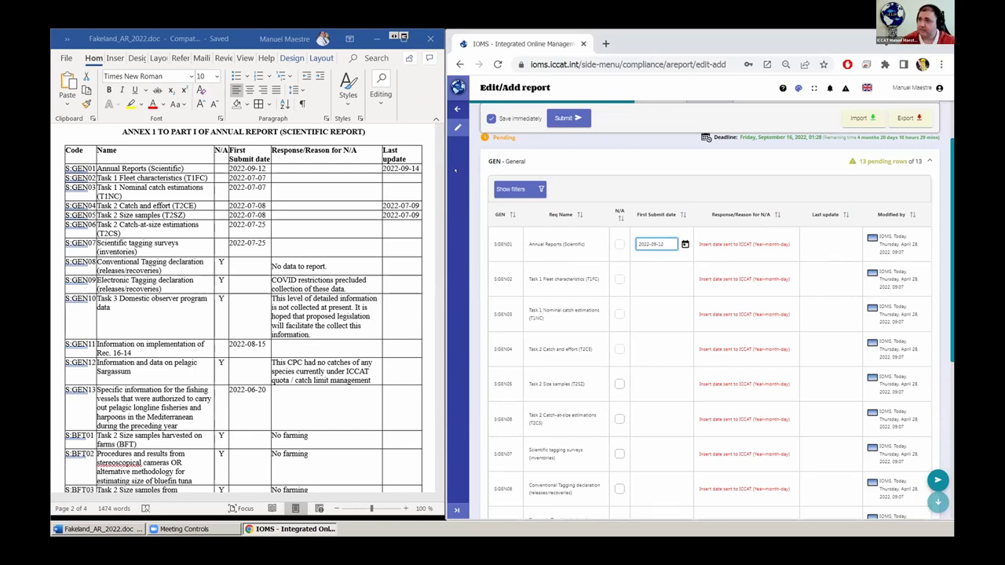
Copy the S:GEN01 last update date, 2022-09-14, from the Word table into the same requirement's Last update in IOMS
{"action": "key", "text": "alt+Tab"}
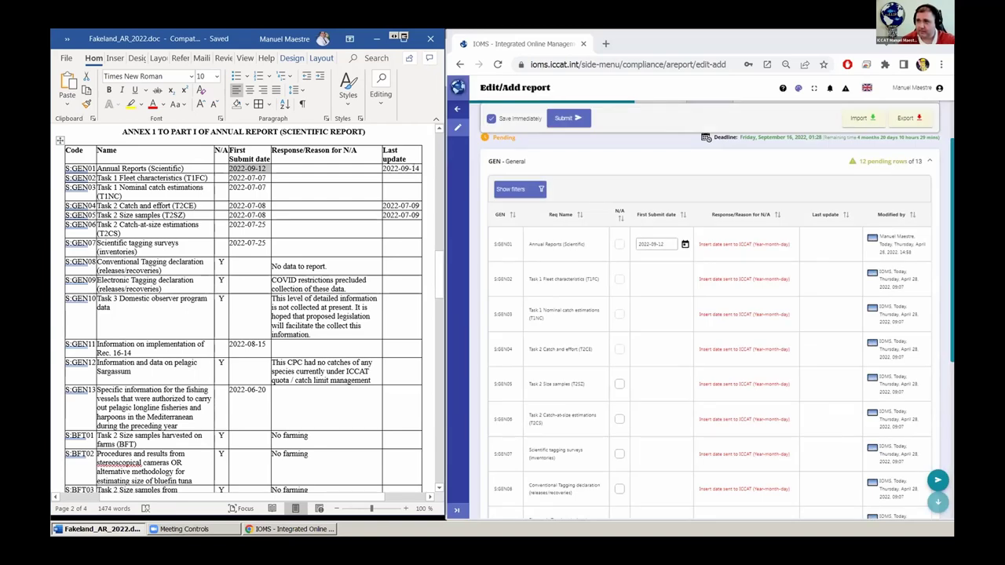
{"action": "key", "text": "Tab"}
{"action": "key", "text": "Tab"}
{"action": "key", "text": "ctrl+c"}
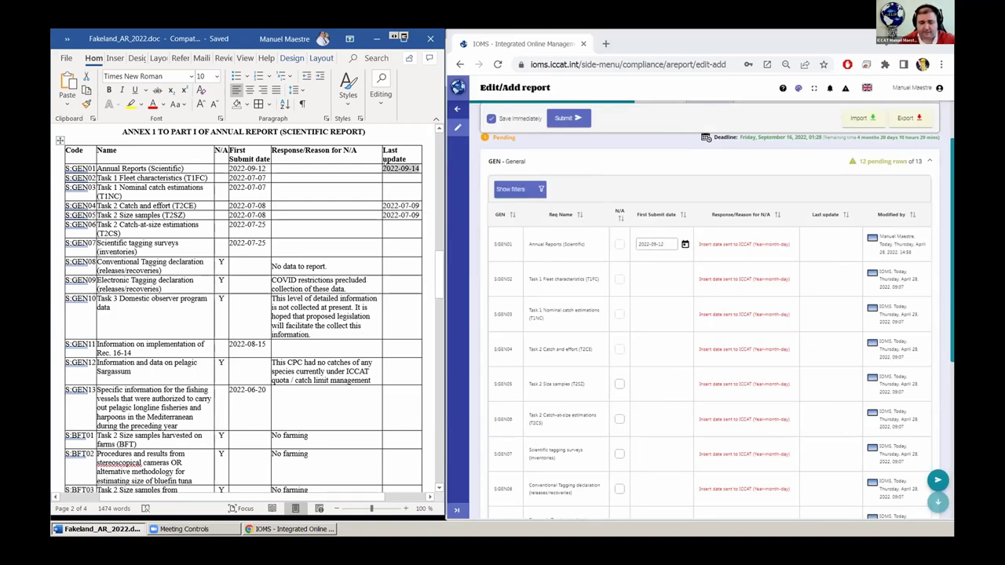
{"action": "left_click", "coordinate": [829, 243]}
{"action": "key", "text": "ctrl+v"}
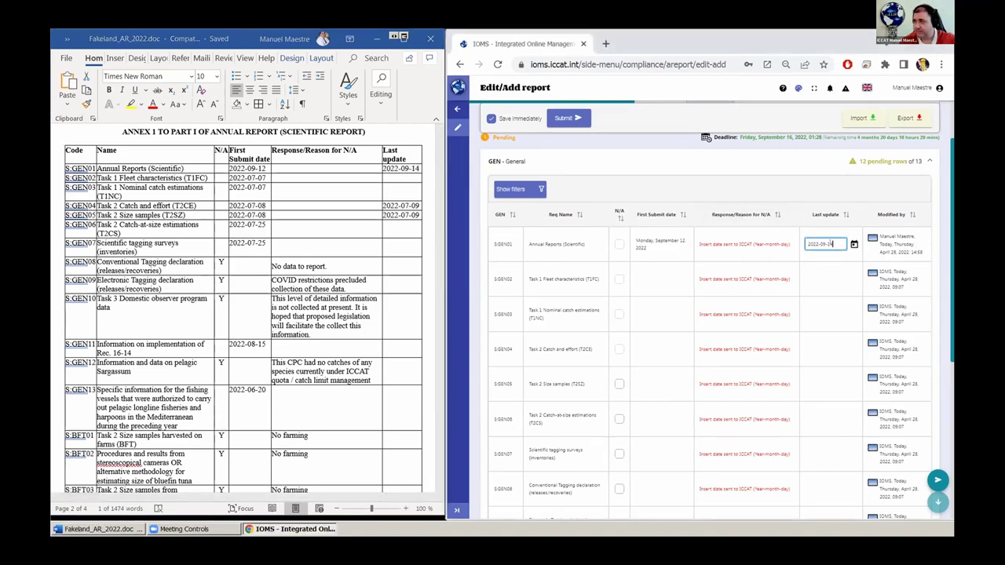
Copy the S:GEN02 Task 1 Fleet characteristics first submit date, 2022-07-07, from the Word table into its First Submit date in IOMS
{"action": "left_click", "coordinate": [663, 275]}
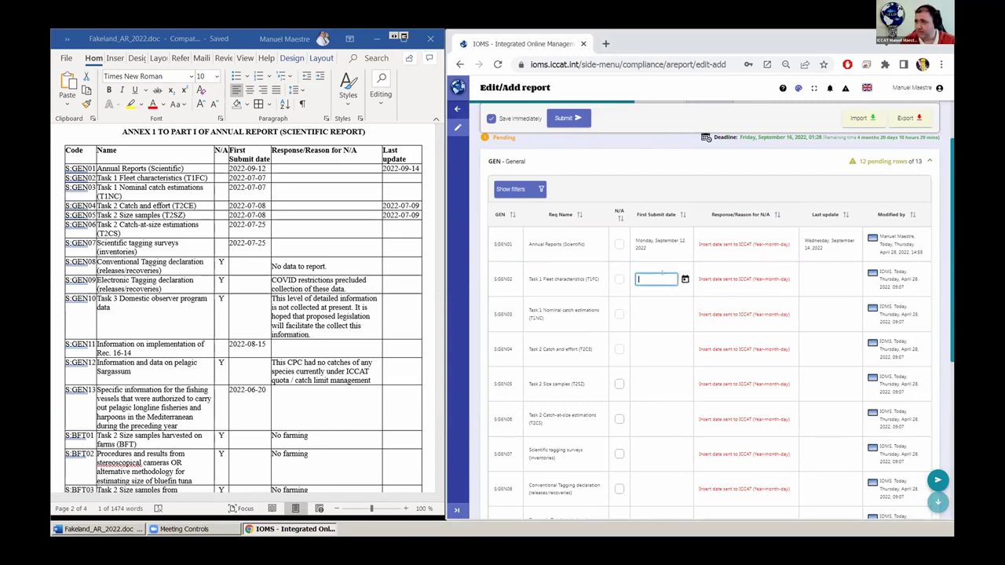
{"action": "scroll", "coordinate": [695, 304], "scroll_direction": "up", "scroll_amount": 1}
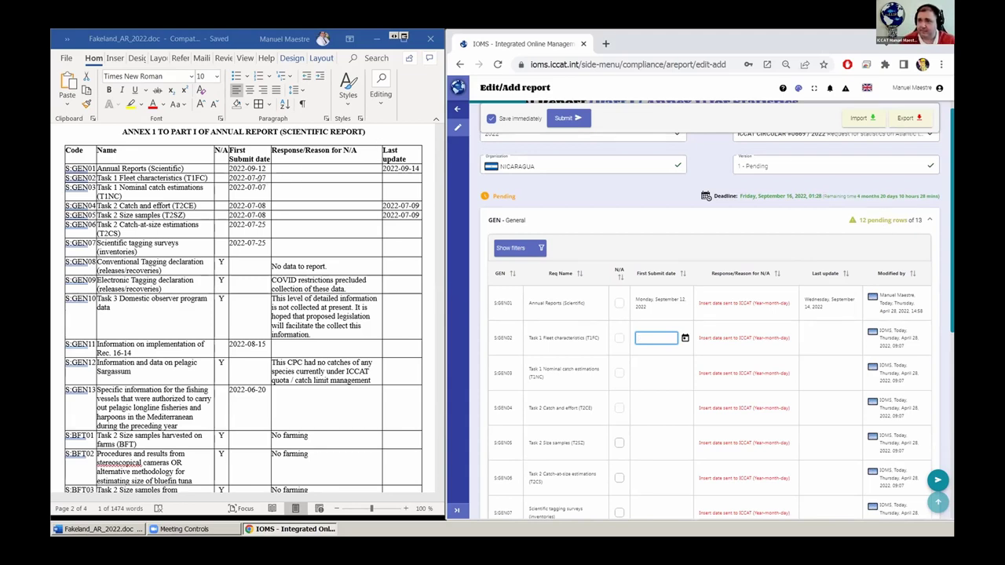
{"action": "left_click", "coordinate": [266, 177]}
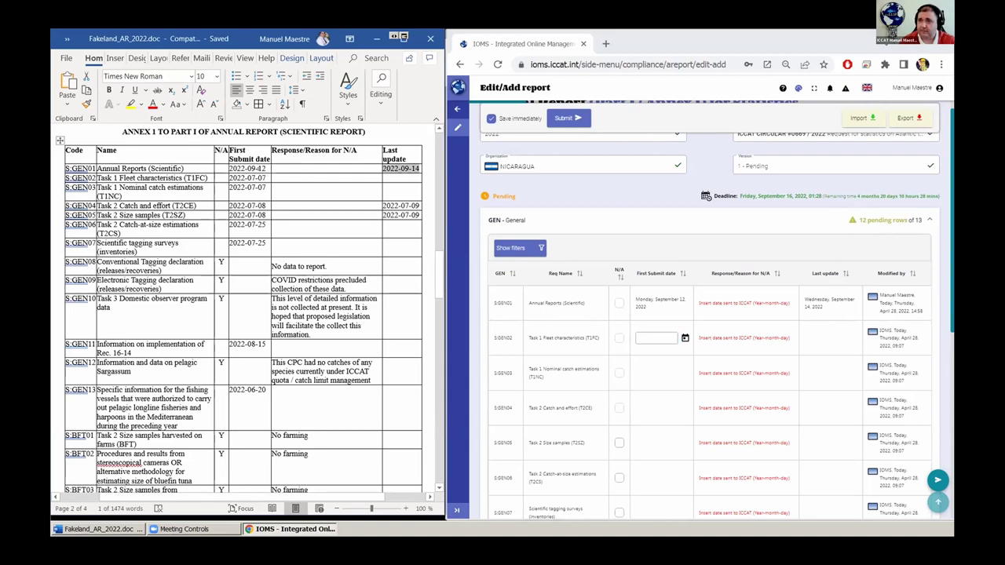
{"action": "left_click_drag", "start_coordinate": [267, 177], "coordinate": [229, 178]}
{"action": "key", "text": "ctrl+c"}
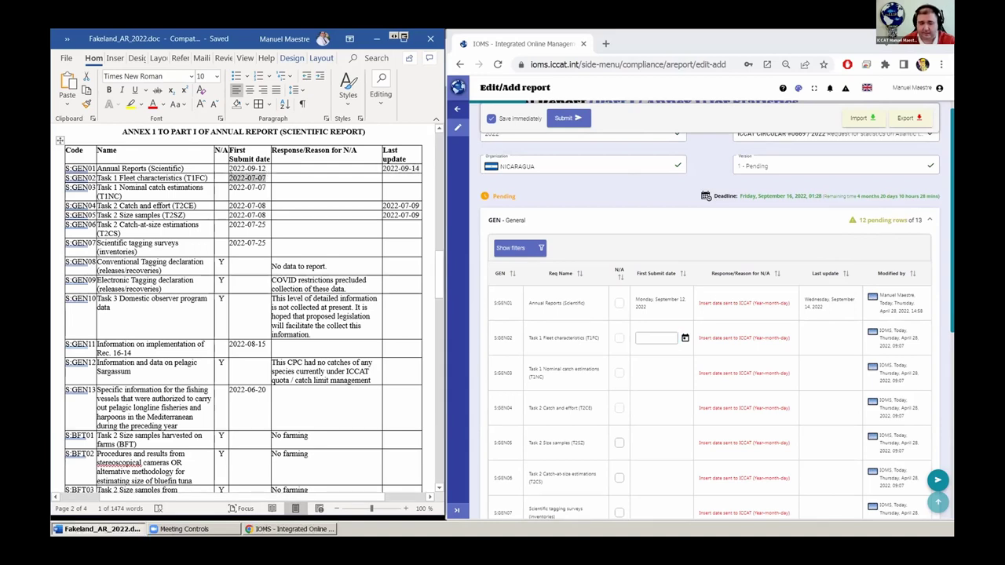
{"action": "left_click", "coordinate": [656, 336]}
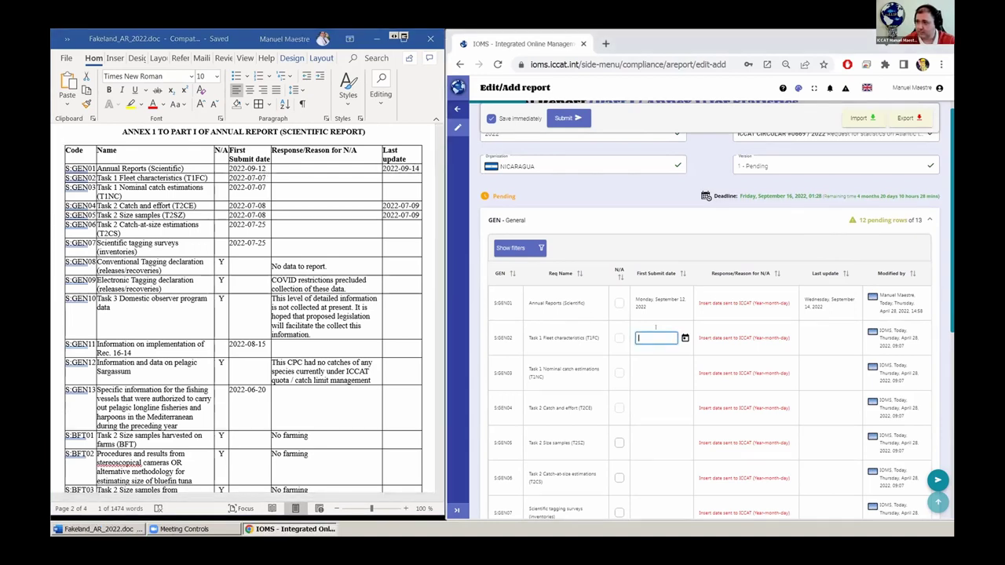
{"action": "key", "text": "ctrl+v"}
{"action": "key", "text": "Return"}
Enter 2022-07-07 as the First Submit date of S:GEN03 Task 1 Nominal catch estimations, and pick the same day in its calendar
{"action": "key", "text": "alt+Tab"}
{"action": "left_click", "coordinate": [648, 365]}
{"action": "key", "text": "ctrl+v"}
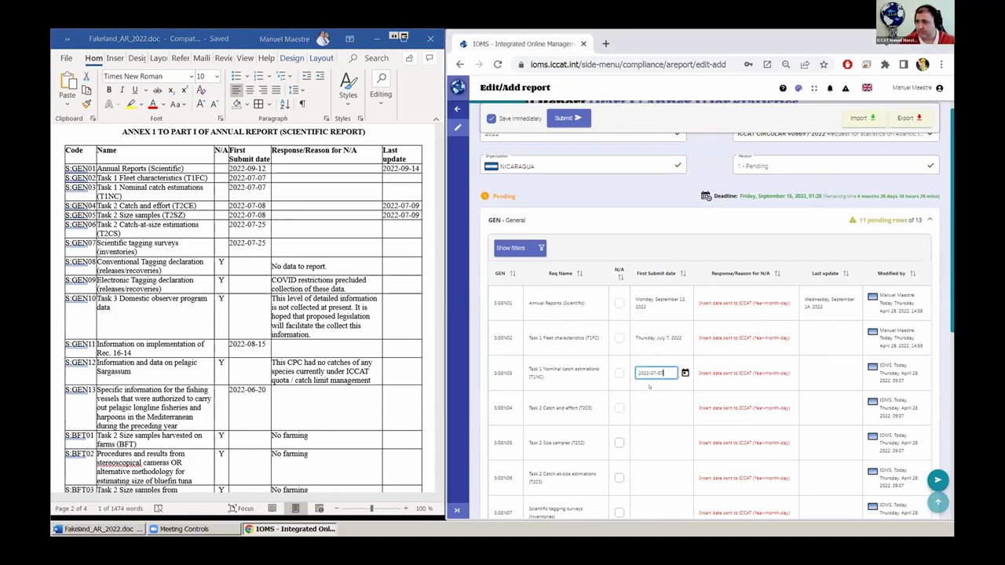
{"action": "key", "text": "Return"}
{"action": "left_click", "coordinate": [685, 373]}
{"action": "left_click", "coordinate": [685, 372]}
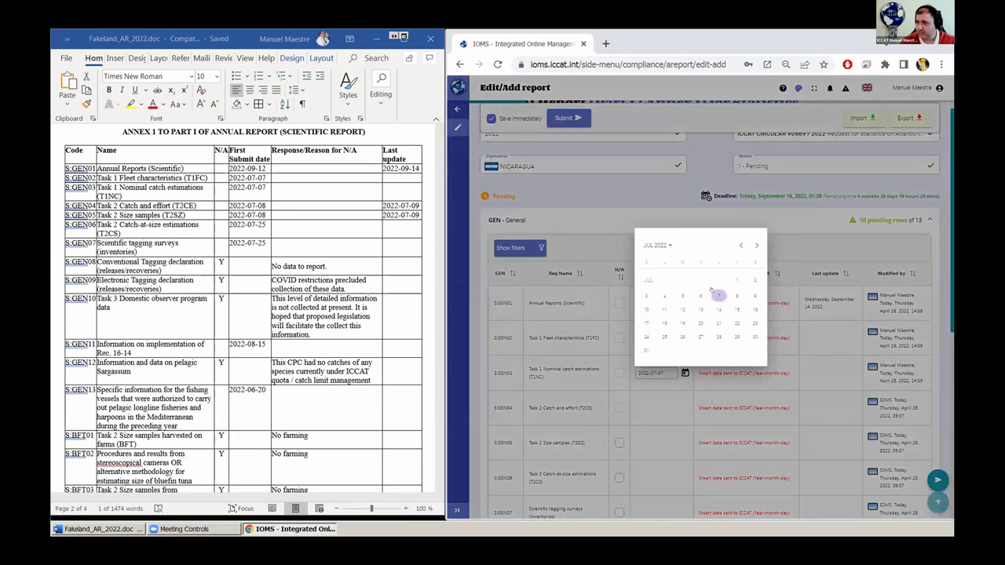
{"action": "left_click", "coordinate": [718, 294]}
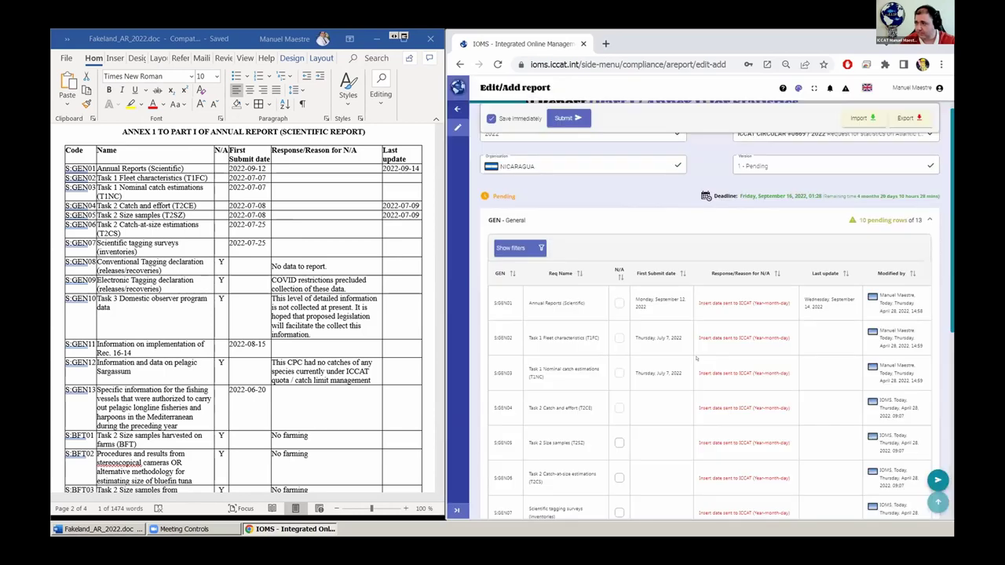
Copy the last update date 2022-07-09 from the Word table into the Last update of S:GEN04 and S:GEN05 in IOMS
{"action": "key", "text": "alt+Tab"}
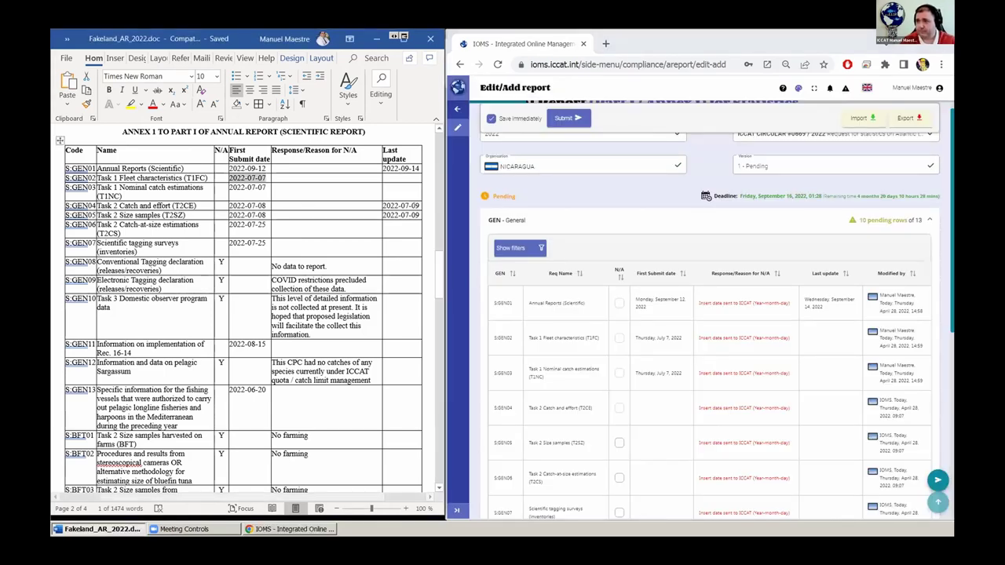
{"action": "left_click_drag", "start_coordinate": [419, 203], "coordinate": [383, 206]}
{"action": "key", "text": "ctrl+c"}
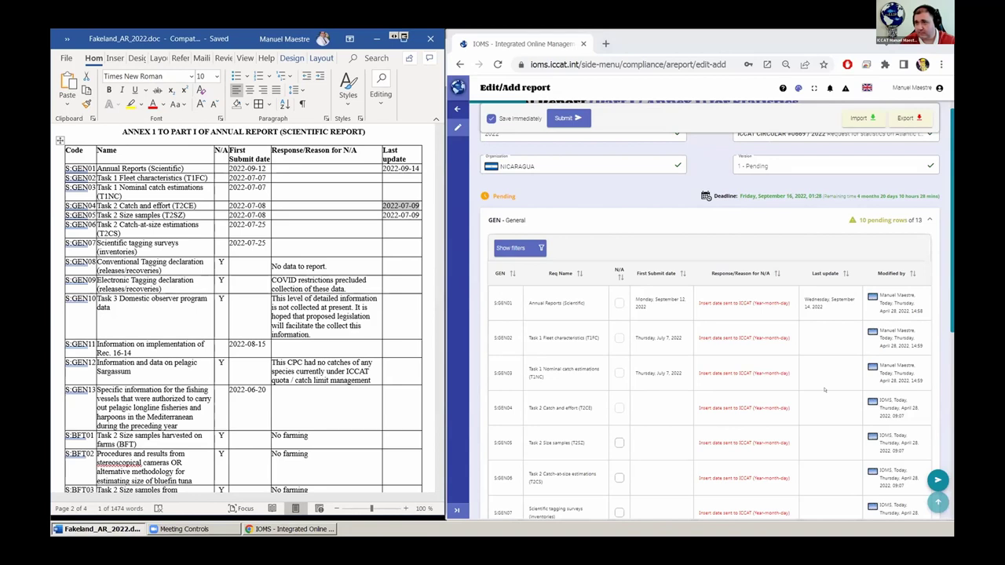
{"action": "left_click", "coordinate": [821, 407]}
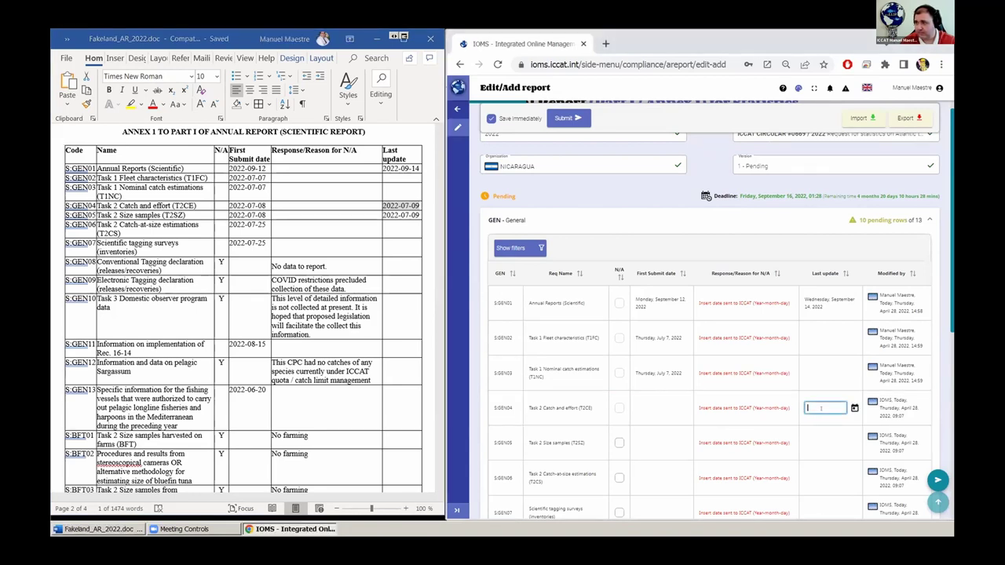
{"action": "key", "text": "ctrl+v"}
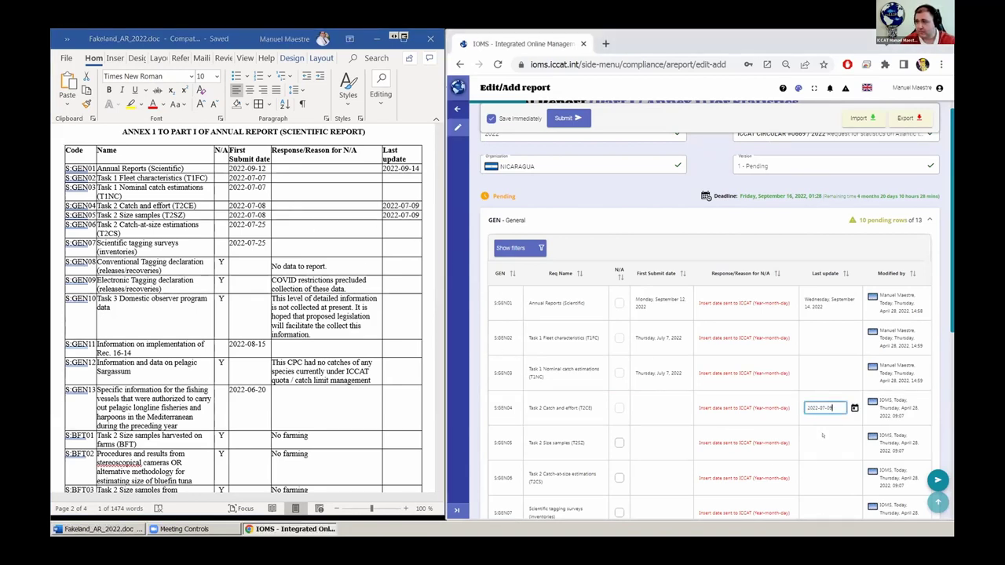
{"action": "left_click", "coordinate": [816, 441]}
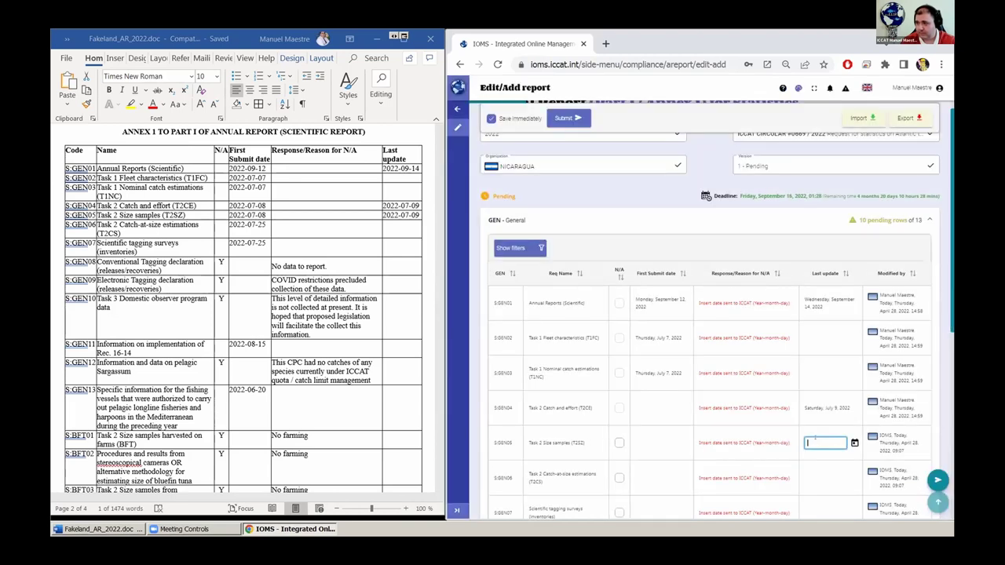
{"action": "key", "text": "ctrl+v"}
{"action": "left_click", "coordinate": [673, 409]}
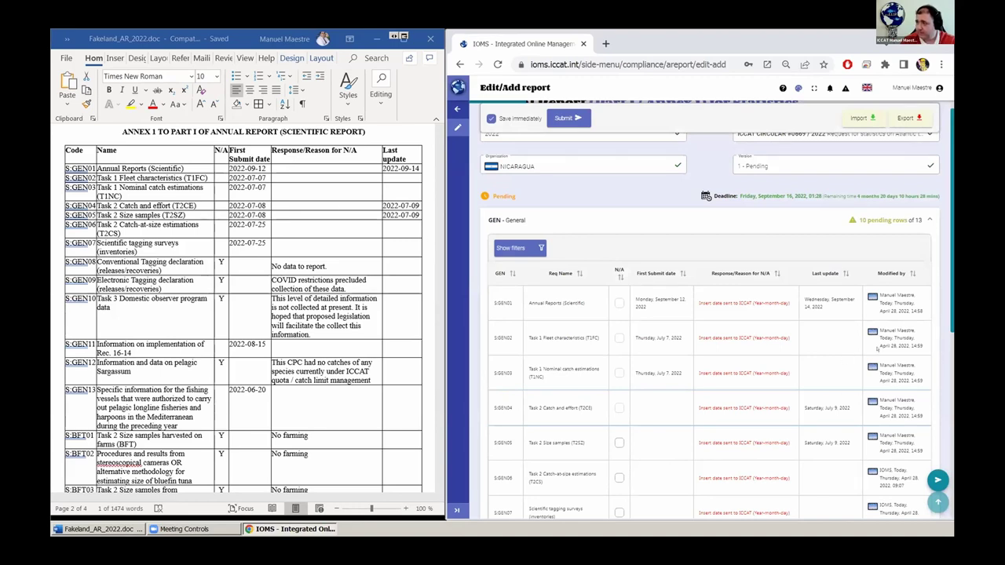
Copy the first submit date 2022-07-08 from the Word table into the First Submit date of S:GEN04 and S:GEN05 in IOMS
{"action": "scroll", "coordinate": [877, 349], "scroll_direction": "down", "scroll_amount": 1}
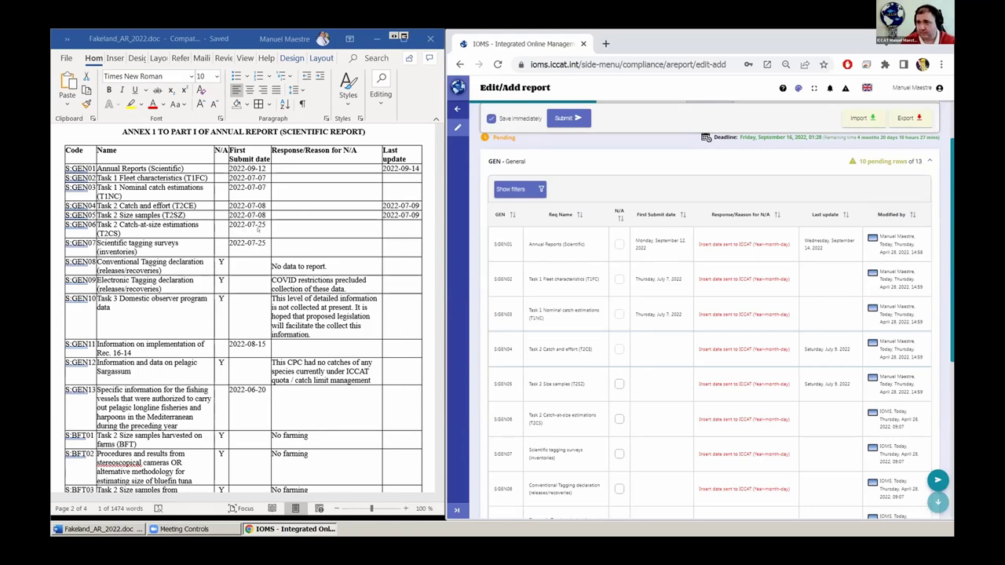
{"action": "left_click", "coordinate": [267, 205]}
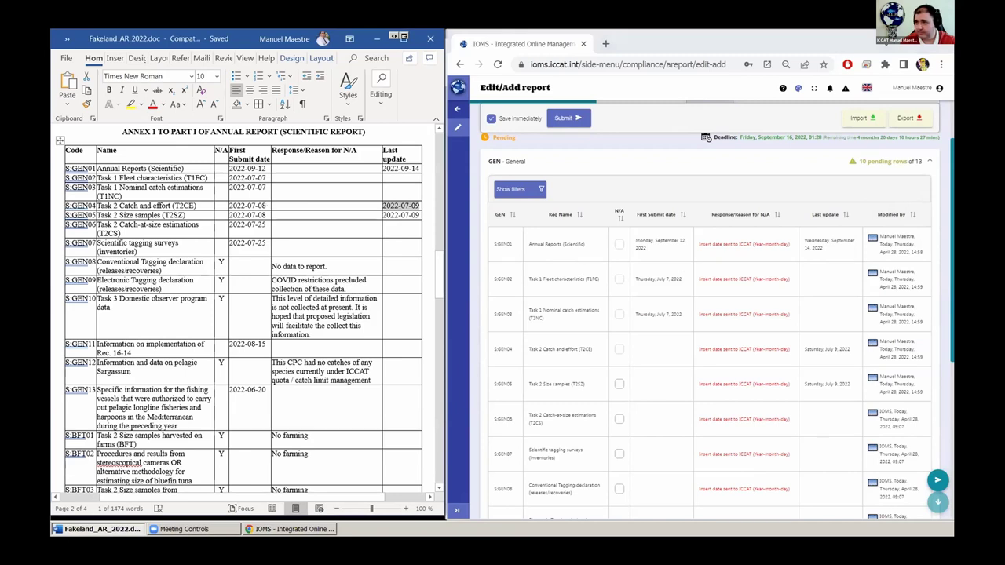
{"action": "left_click", "coordinate": [266, 214]}
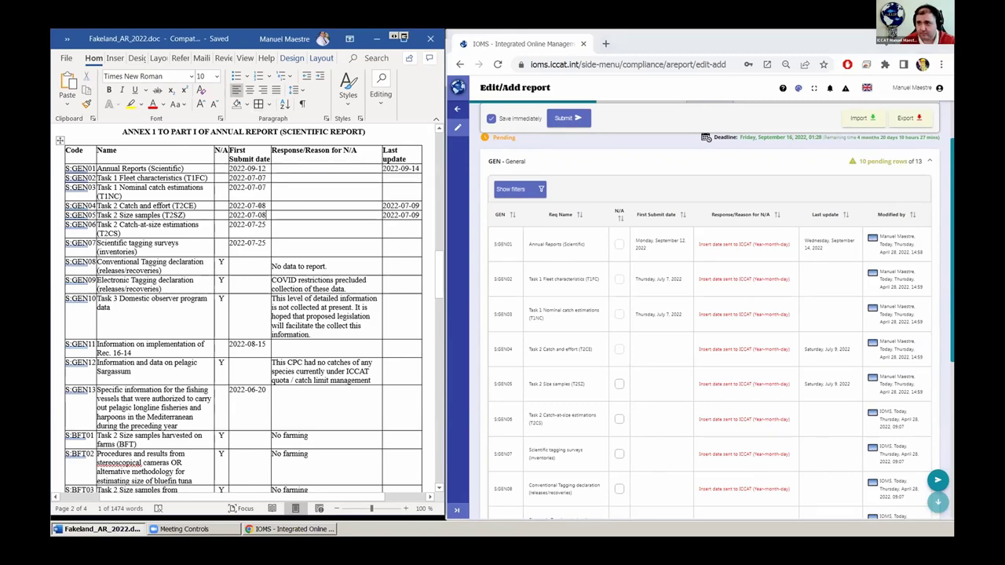
{"action": "left_click_drag", "start_coordinate": [266, 205], "coordinate": [230, 206]}
{"action": "key", "text": "ctrl+c"}
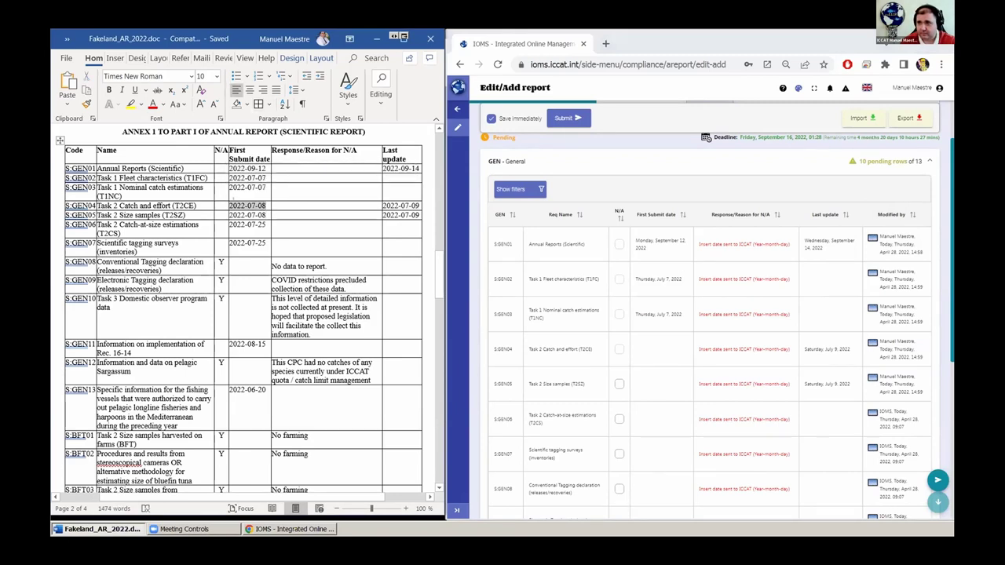
{"action": "left_click", "coordinate": [646, 349]}
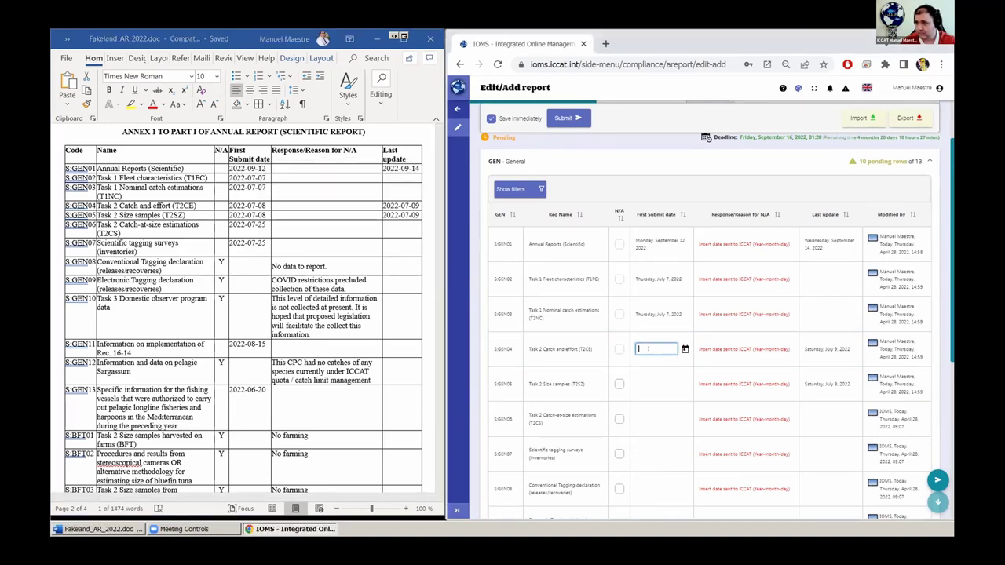
{"action": "key", "text": "ctrl+v"}
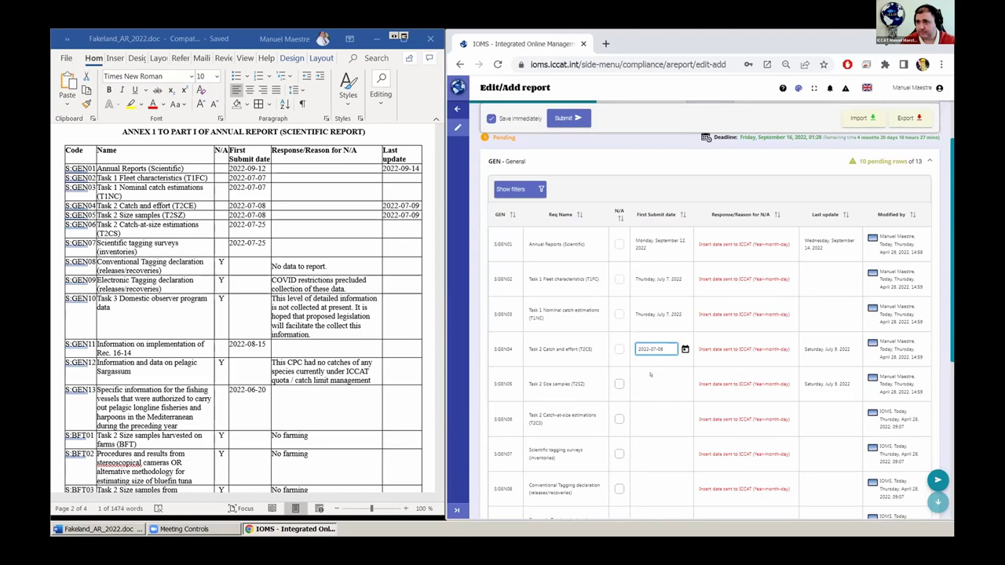
{"action": "left_click", "coordinate": [655, 384]}
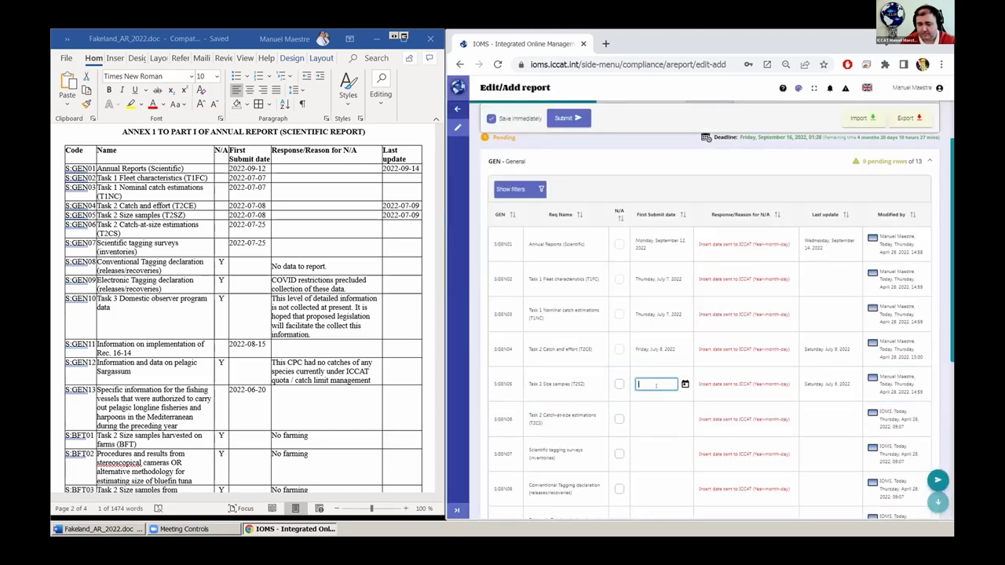
{"action": "key", "text": "ctrl+v"}
{"action": "key", "text": "Return"}
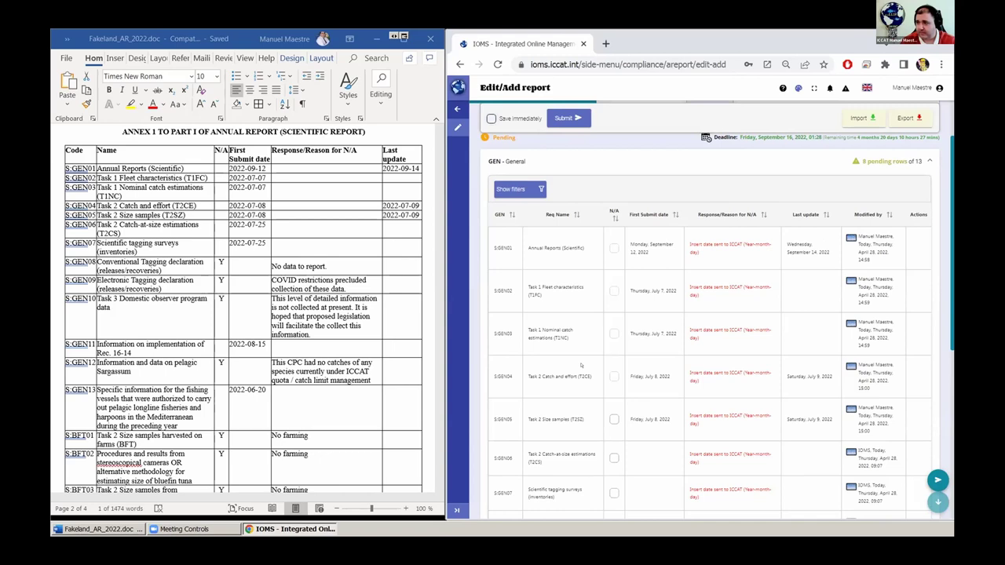
Copy the S:GEN06 Task 2 Catch-at-size estimations first submit date, 2022-07-25, from the Word table
{"action": "scroll", "coordinate": [580, 365], "scroll_direction": "down", "scroll_amount": 1}
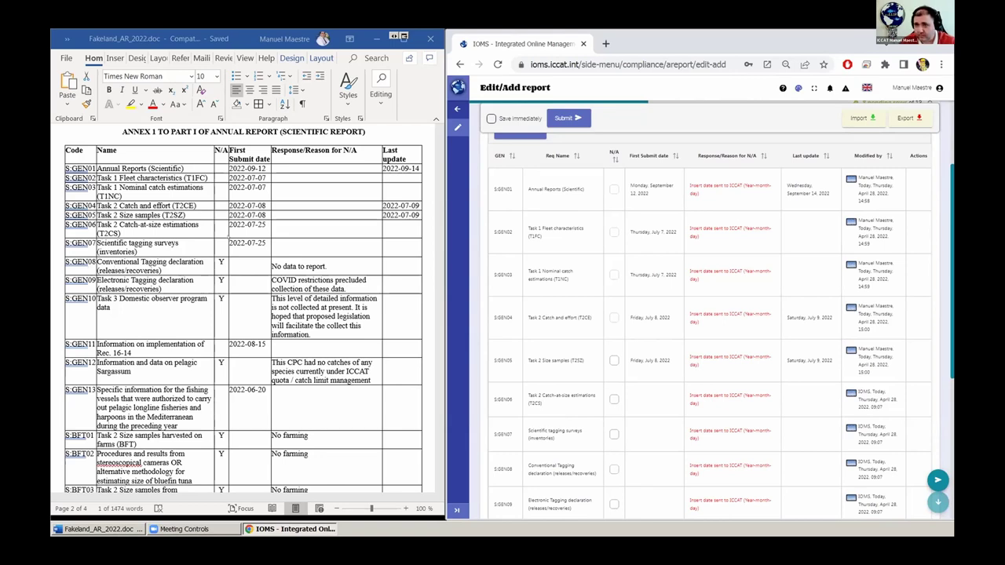
{"action": "triple_click", "coordinate": [259, 224]}
{"action": "key", "text": "ctrl+c"}
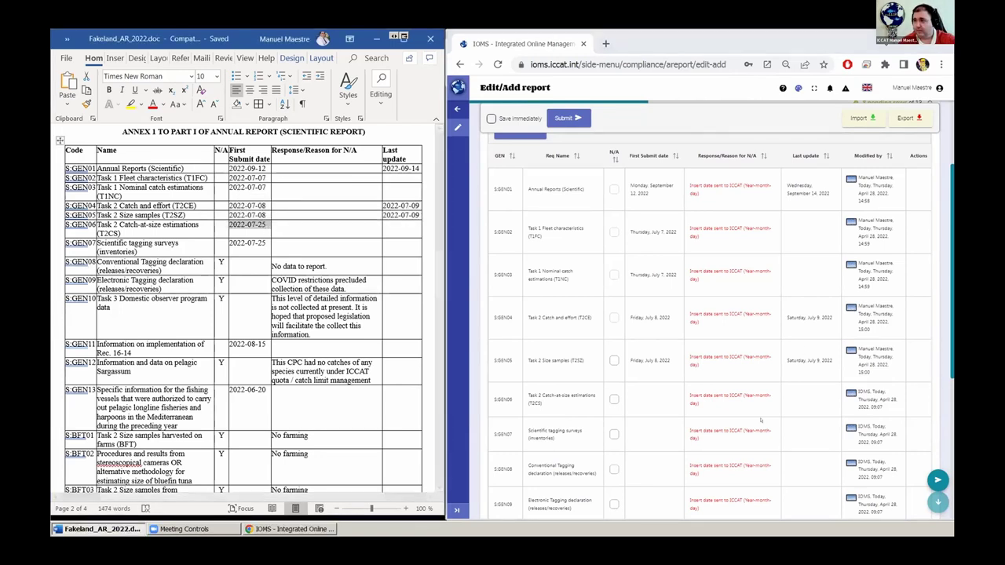
{"action": "left_click", "coordinate": [649, 396]}
{"action": "key", "text": "ctrl+v"}
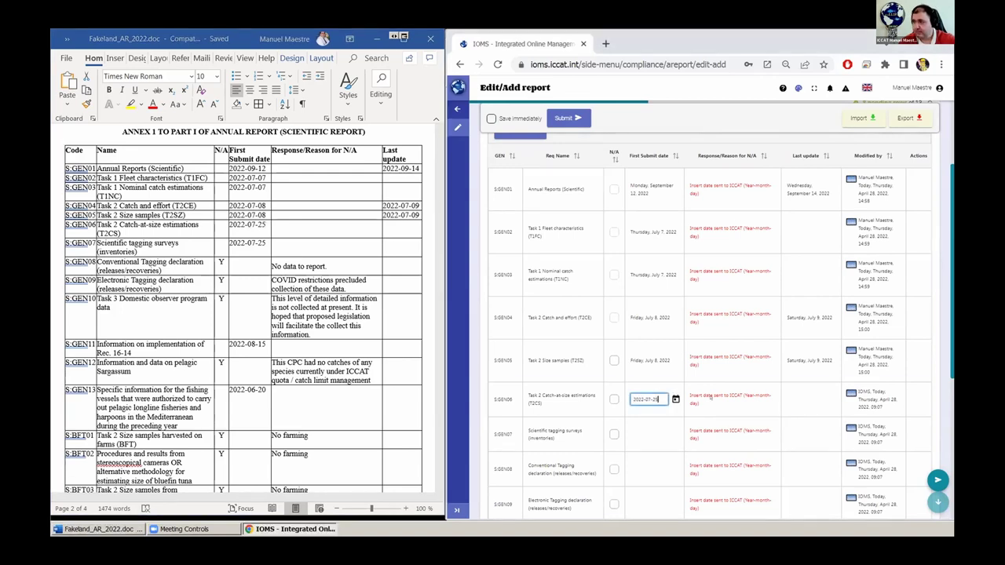
{"action": "left_click", "coordinate": [711, 398]}
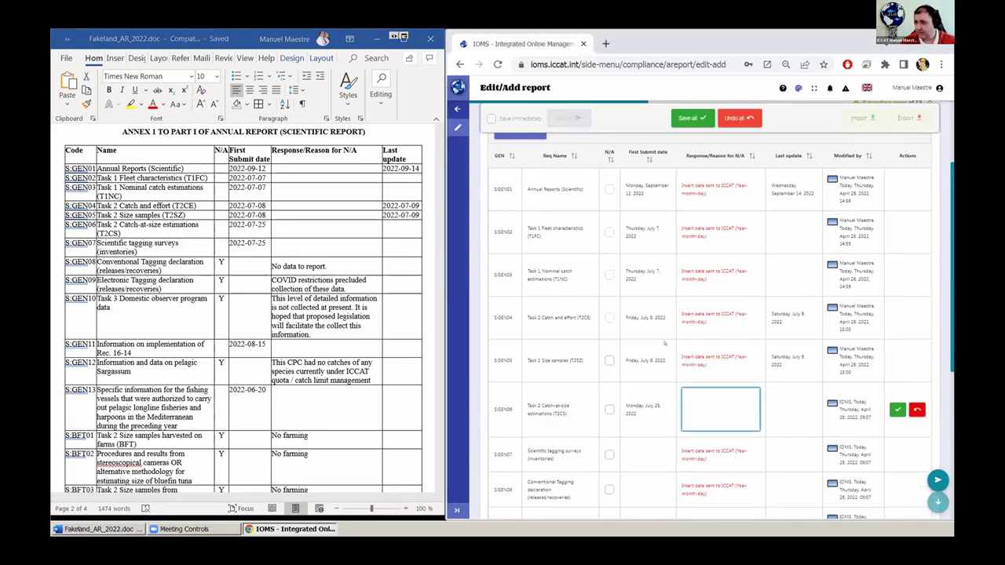
{"action": "left_click", "coordinate": [666, 400]}
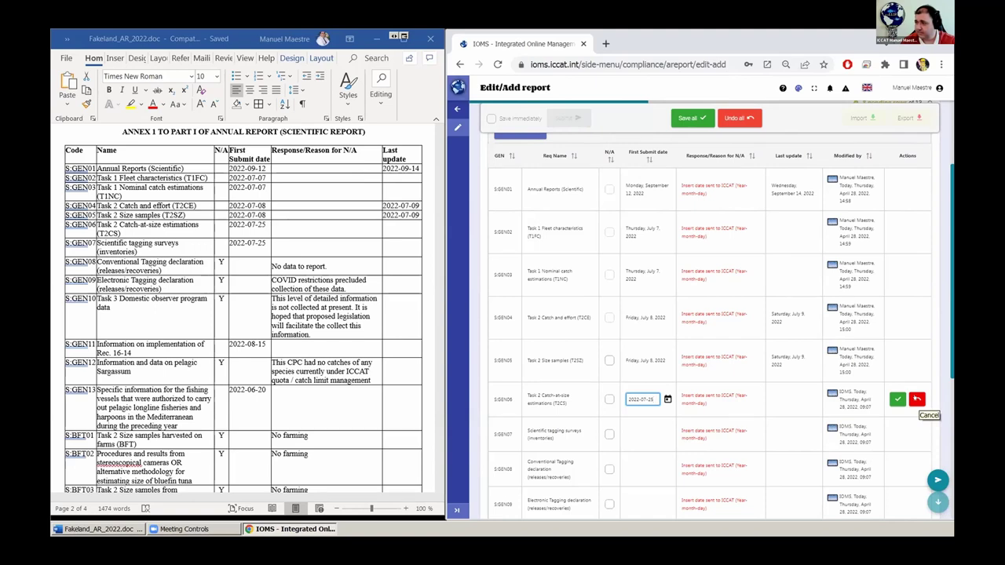
{"action": "left_click", "coordinate": [916, 400]}
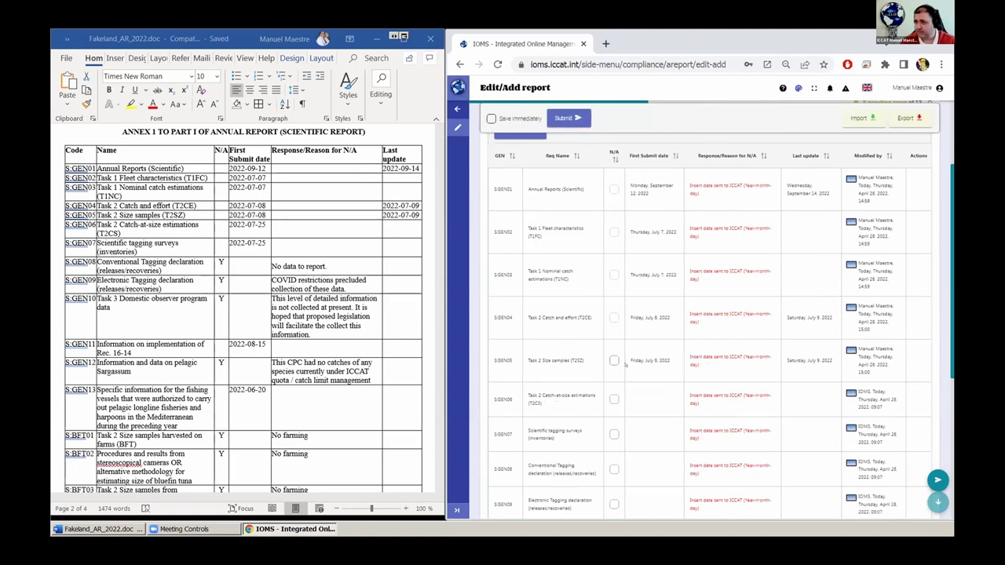
Paste 2022-07-25 as the First Submit date of S:GEN06 in IOMS and save that row
{"action": "left_click", "coordinate": [648, 396]}
{"action": "key", "text": "ctrl+v"}
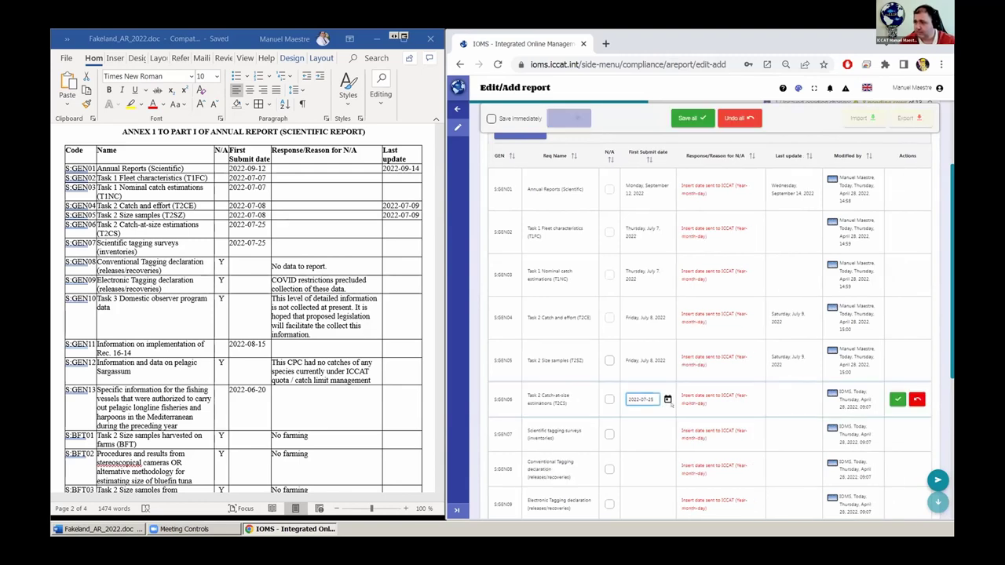
{"action": "left_click", "coordinate": [896, 399]}
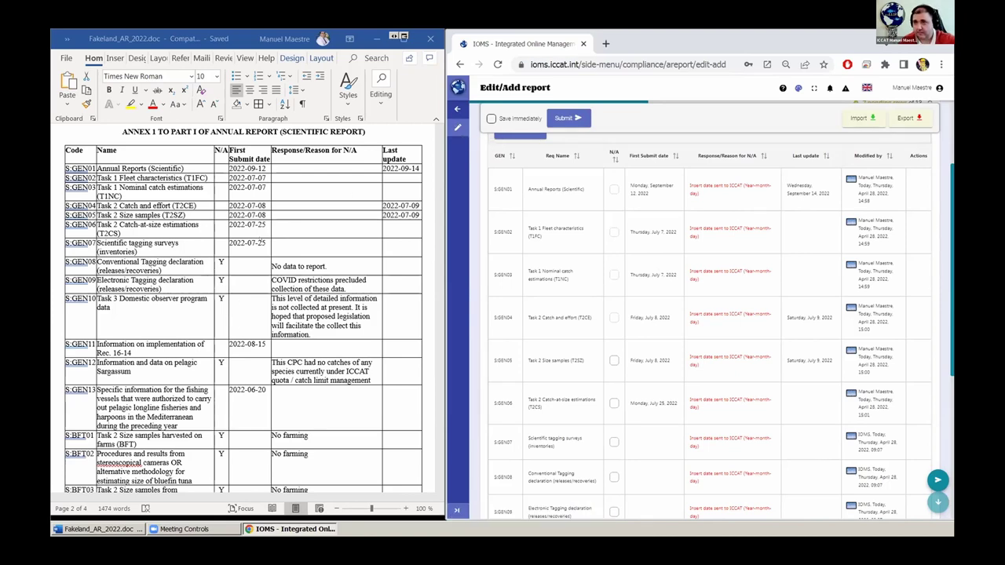
Enter 2022-07-25 as the First Submit date of S:GEN07 Scientific tagging surveys in IOMS
{"action": "left_click", "coordinate": [664, 438]}
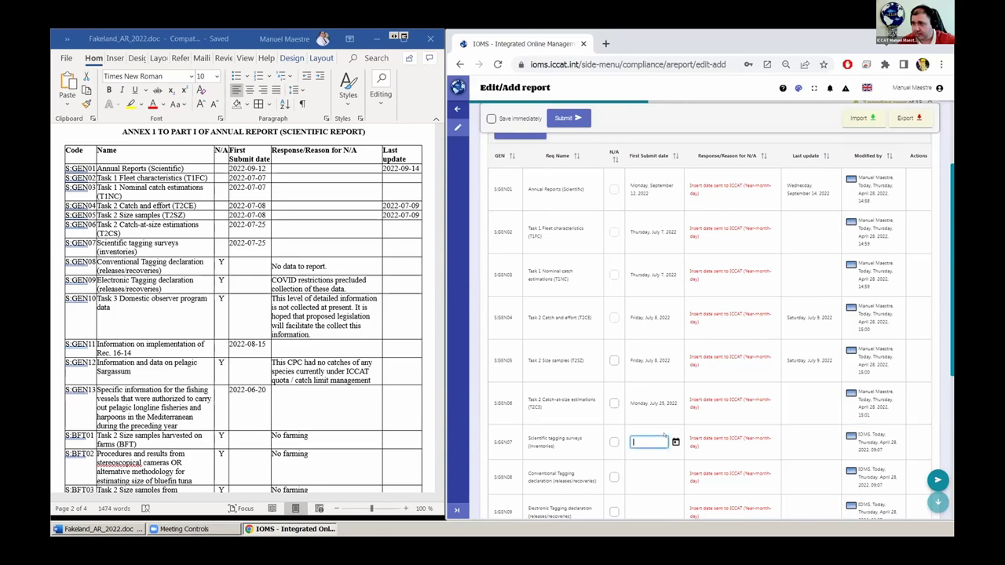
{"action": "key", "text": "ctrl+v"}
{"action": "key", "text": "Return"}
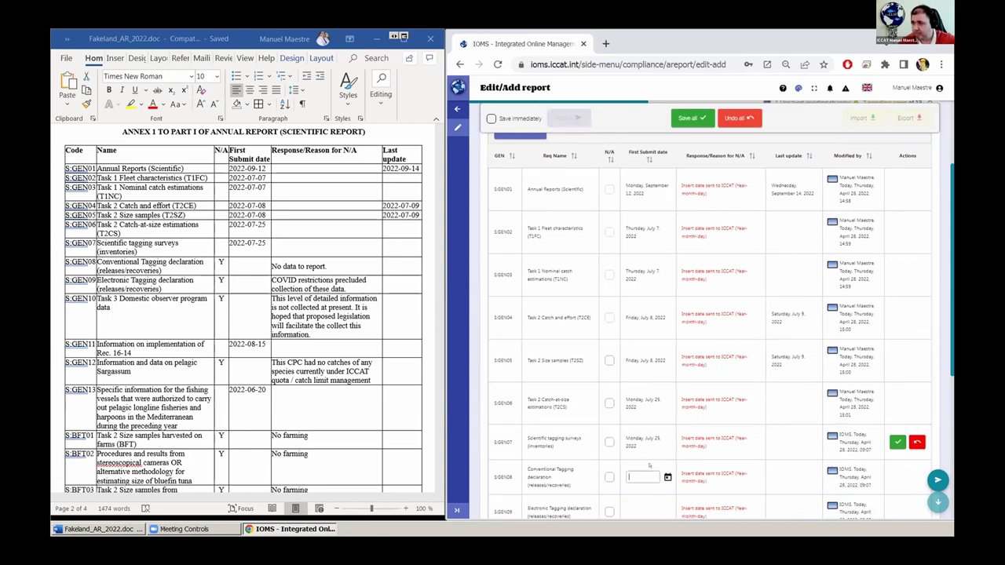
Mark S:GEN08 Conventional Tagging declaration as N/A, copy in the reason "No data to report." from Word, and save all pending changes
{"action": "scroll", "coordinate": [706, 314], "scroll_direction": "down", "scroll_amount": 2}
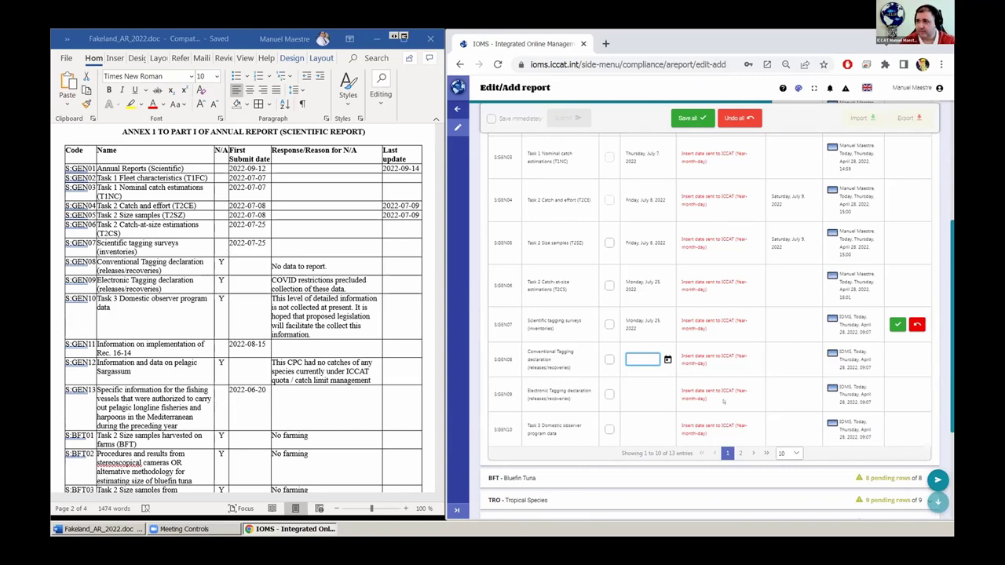
{"action": "left_click", "coordinate": [609, 359]}
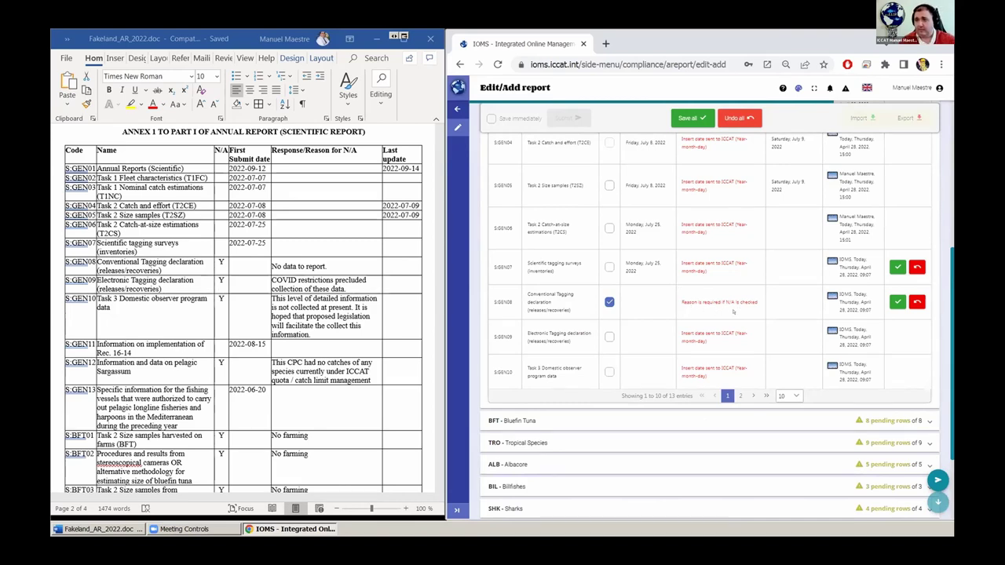
{"action": "left_click", "coordinate": [348, 270]}
{"action": "left_click_drag", "start_coordinate": [328, 267], "coordinate": [272, 265]}
{"action": "key", "text": "ctrl+c"}
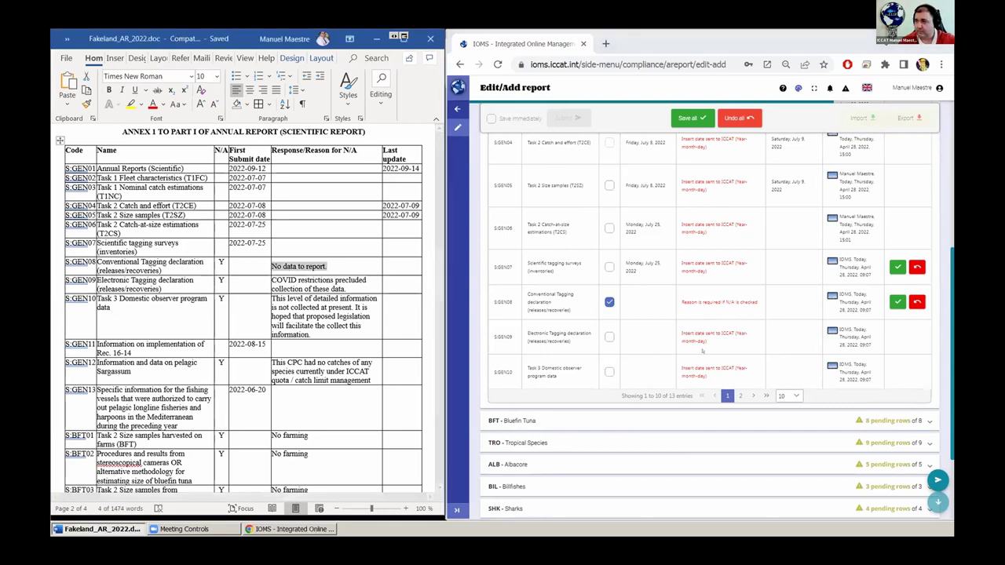
{"action": "left_click", "coordinate": [717, 303]}
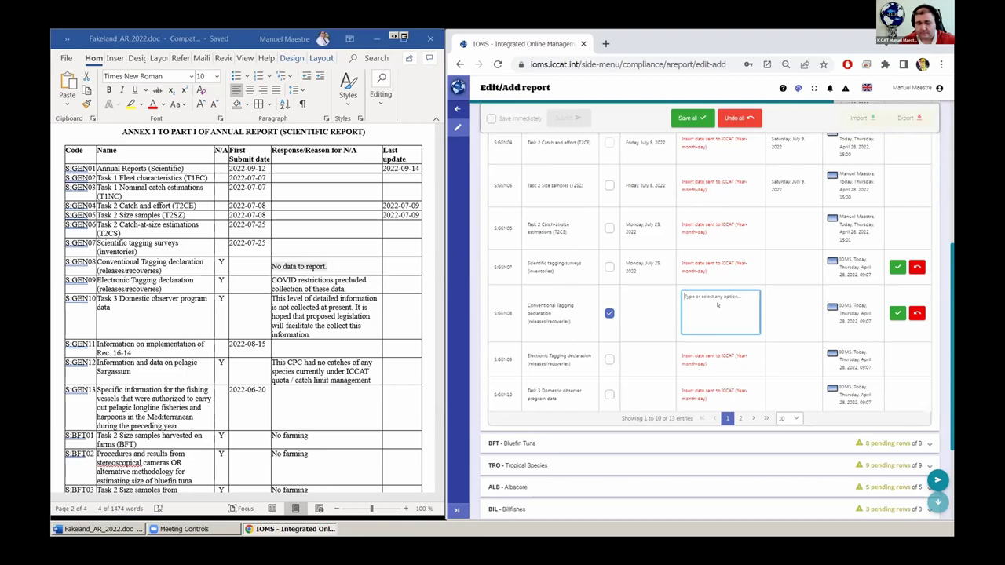
{"action": "key", "text": "ctrl+v"}
{"action": "left_click", "coordinate": [642, 320]}
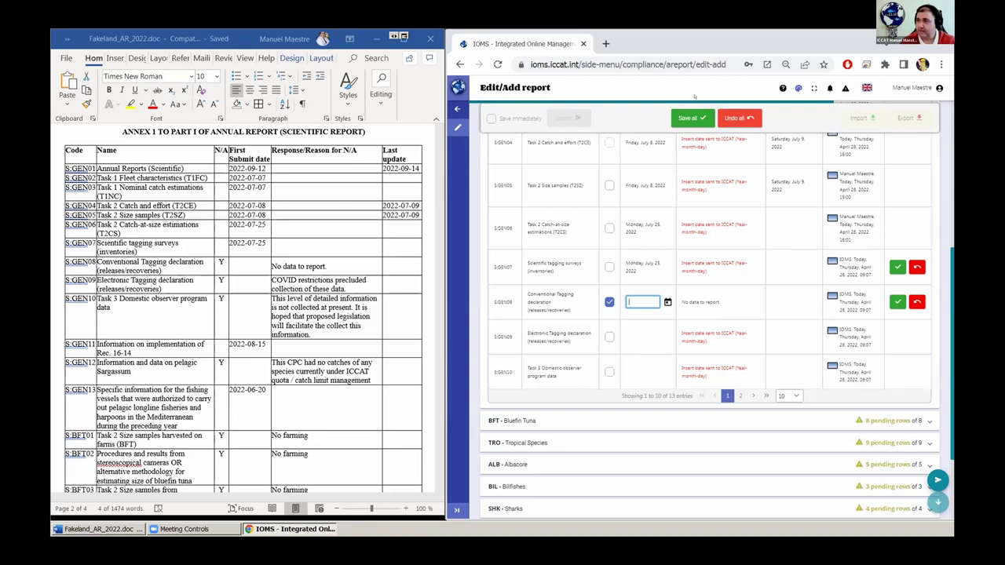
{"action": "left_click", "coordinate": [686, 119]}
{"action": "left_click", "coordinate": [686, 118]}
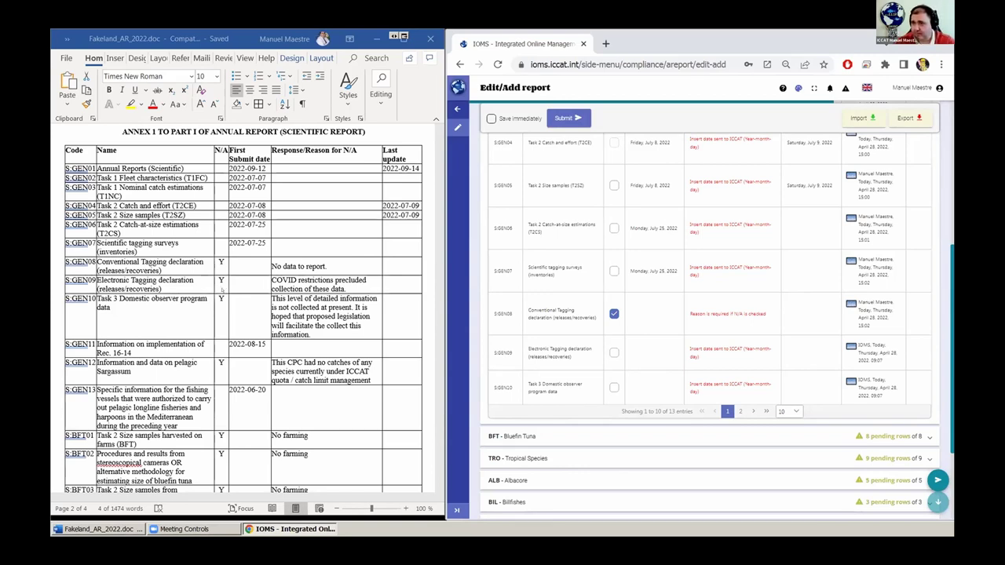
Mark S:GEN09 Electronic Tagging declaration as N/A and copy in the Word reason "COVID restrictions precluded collection of these data."
{"action": "left_click", "coordinate": [221, 282]}
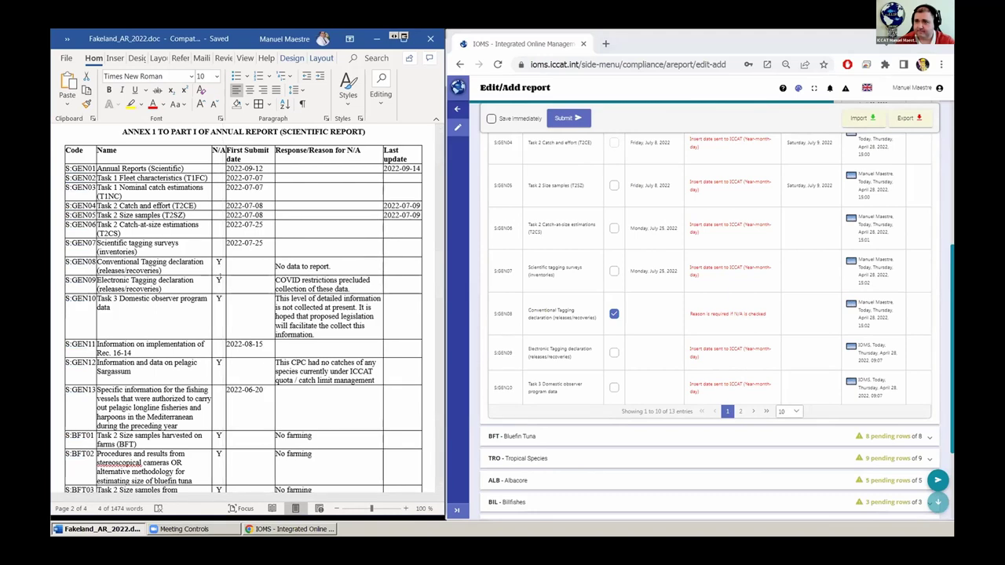
{"action": "left_click", "coordinate": [614, 353]}
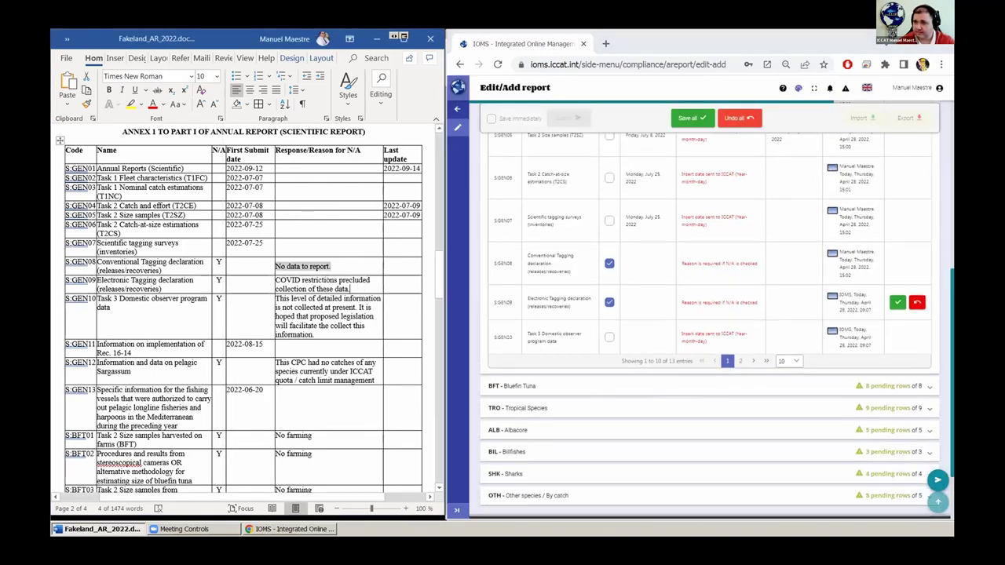
{"action": "left_click_drag", "start_coordinate": [355, 287], "coordinate": [274, 280]}
{"action": "key", "text": "ctrl+c"}
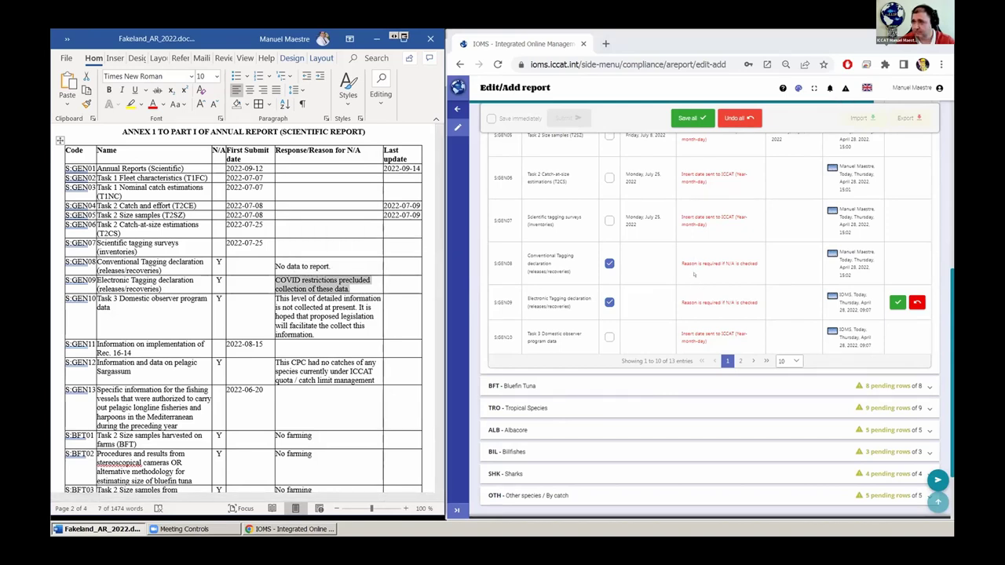
{"action": "left_click", "coordinate": [695, 292]}
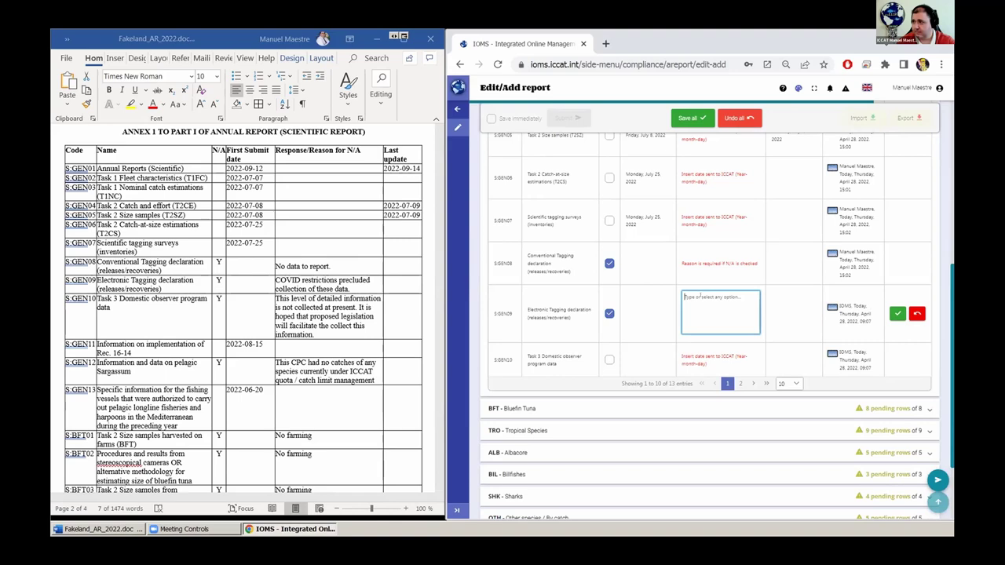
{"action": "key", "text": "ctrl+v"}
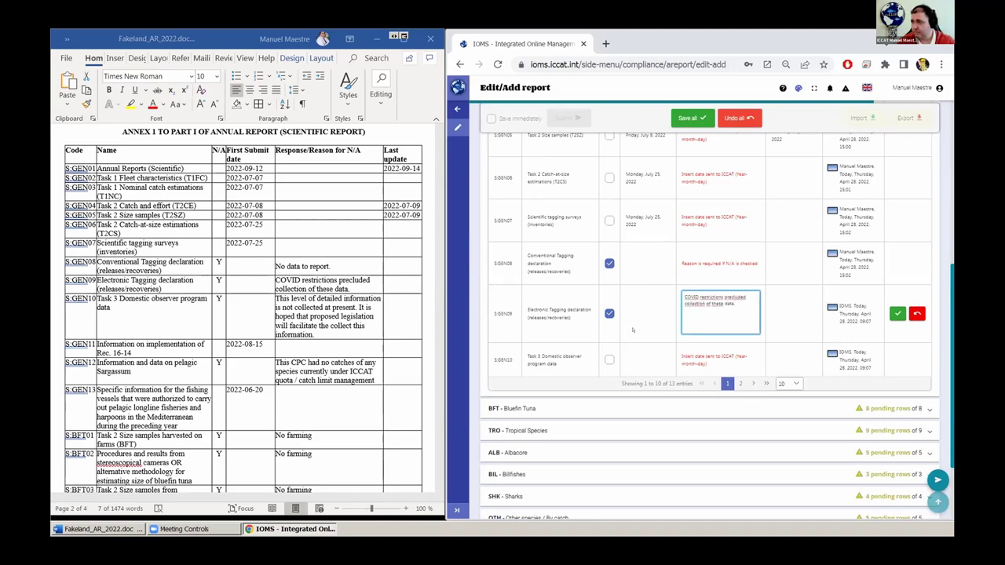
Save the pending S:GEN09 row in IOMS and turn on the Save immediately option
{"action": "key", "text": "Escape"}
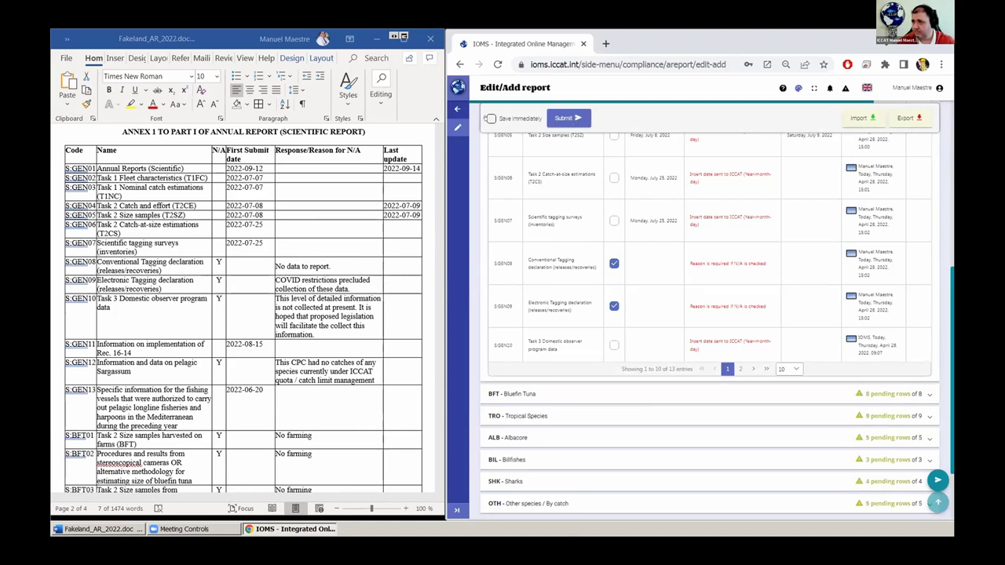
{"action": "scroll", "coordinate": [707, 314], "scroll_direction": "down", "scroll_amount": 1}
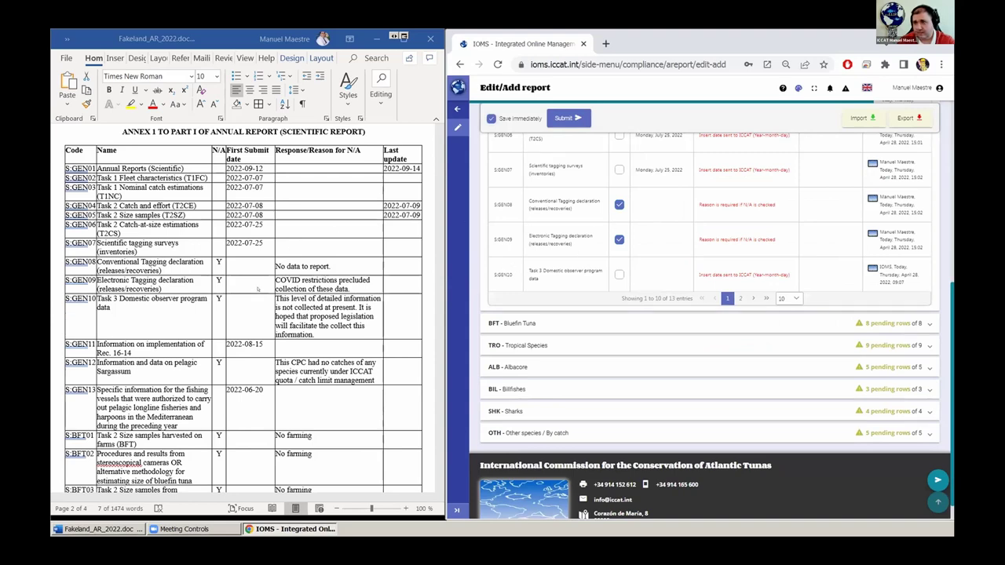
{"action": "scroll", "coordinate": [707, 330], "scroll_direction": "up", "scroll_amount": 2}
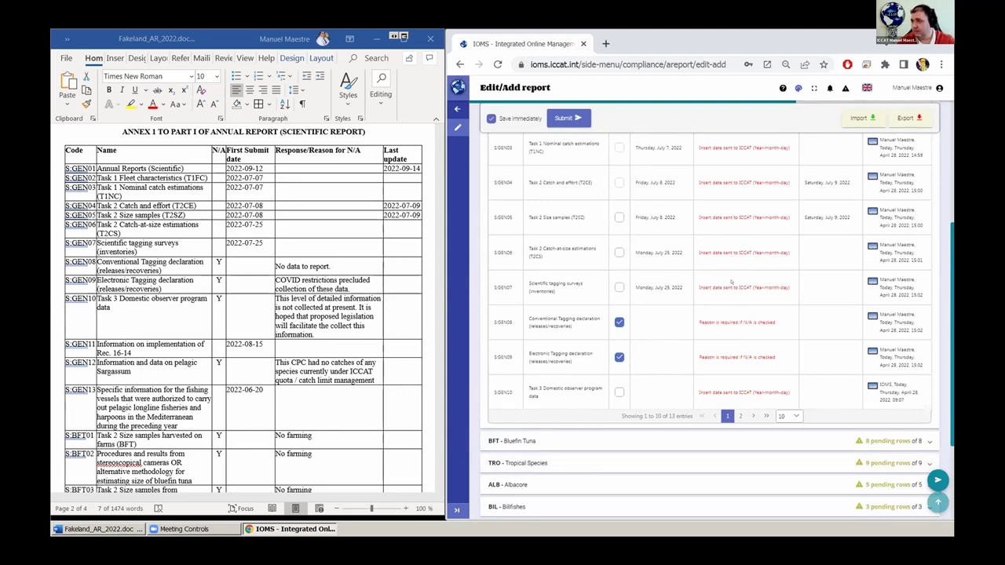
{"action": "scroll", "coordinate": [730, 281], "scroll_direction": "down", "scroll_amount": 1}
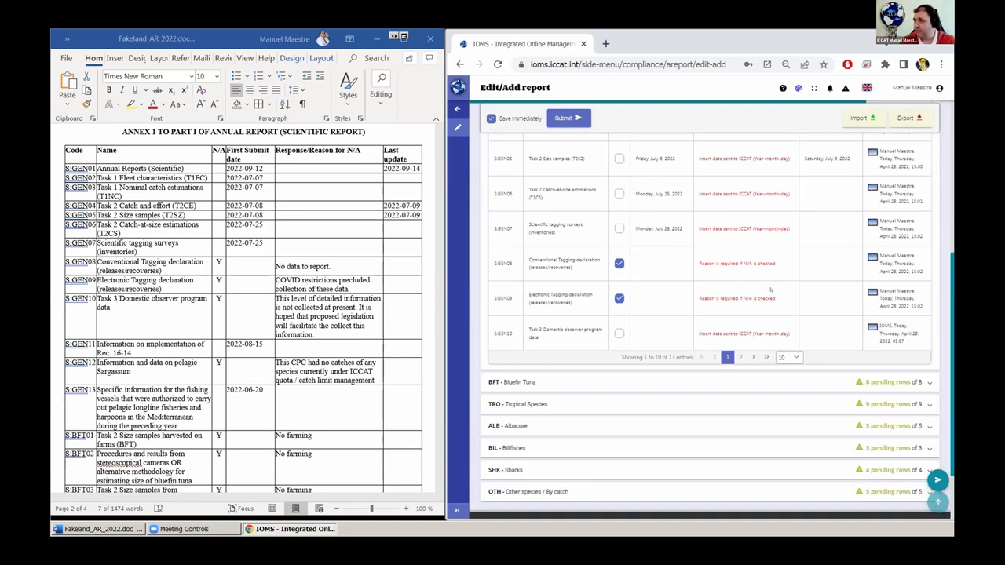
Export the annual report from IOMS as an Excel workbook
{"action": "left_click", "coordinate": [910, 88]}
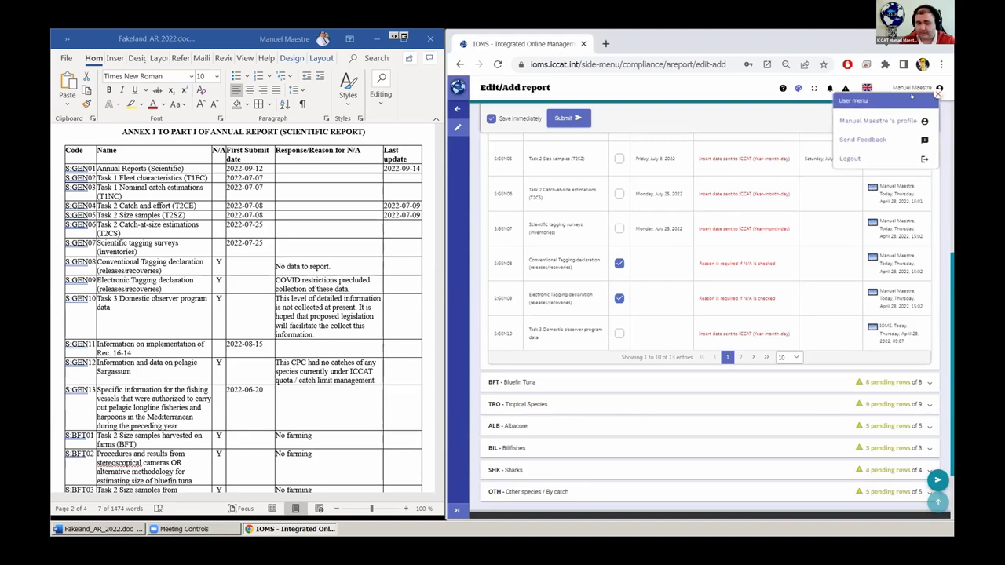
{"action": "left_click", "coordinate": [911, 96]}
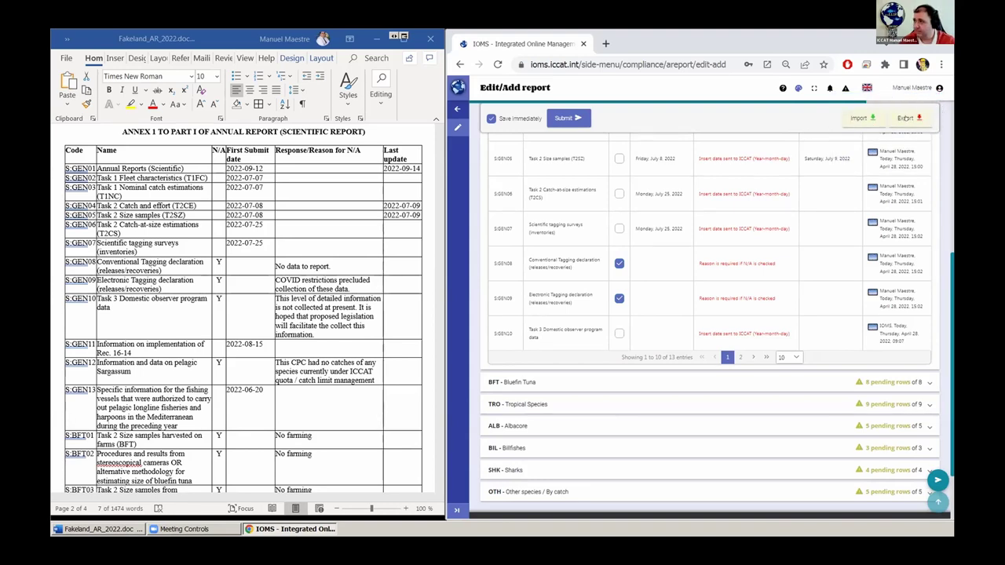
{"action": "left_click", "coordinate": [905, 118]}
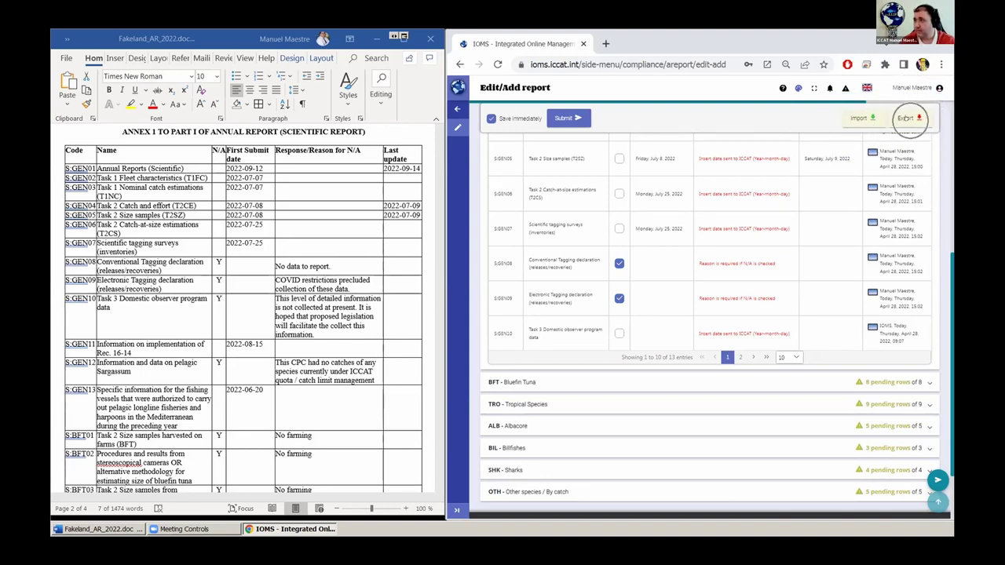
{"action": "left_click", "coordinate": [905, 117]}
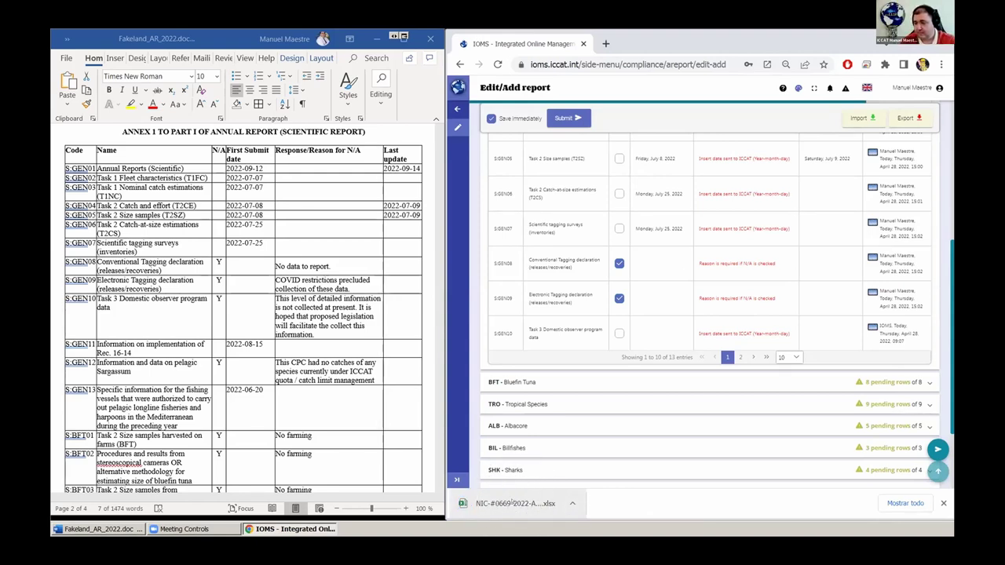
Open the exported annual report workbook in Excel, make its window taller, and enable editing
{"action": "left_click", "coordinate": [502, 506]}
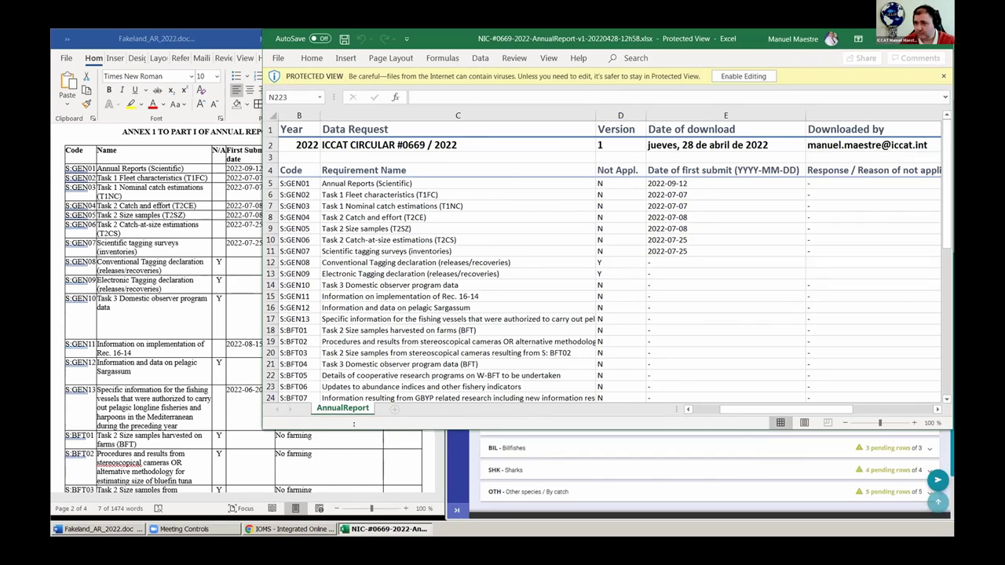
{"action": "left_click_drag", "start_coordinate": [353, 424], "coordinate": [353, 510]}
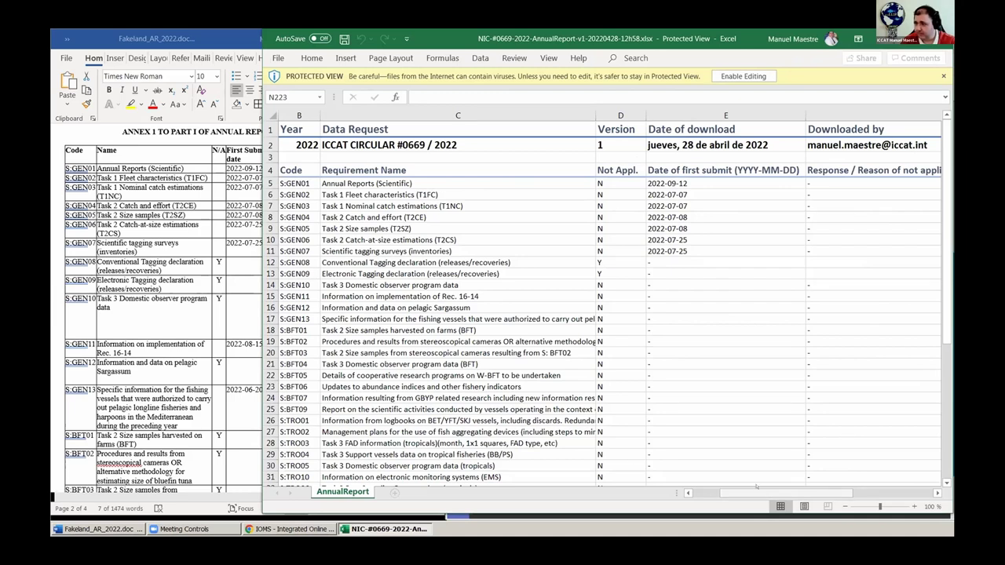
{"action": "scroll", "coordinate": [746, 487], "scroll_direction": "right", "scroll_amount": 3}
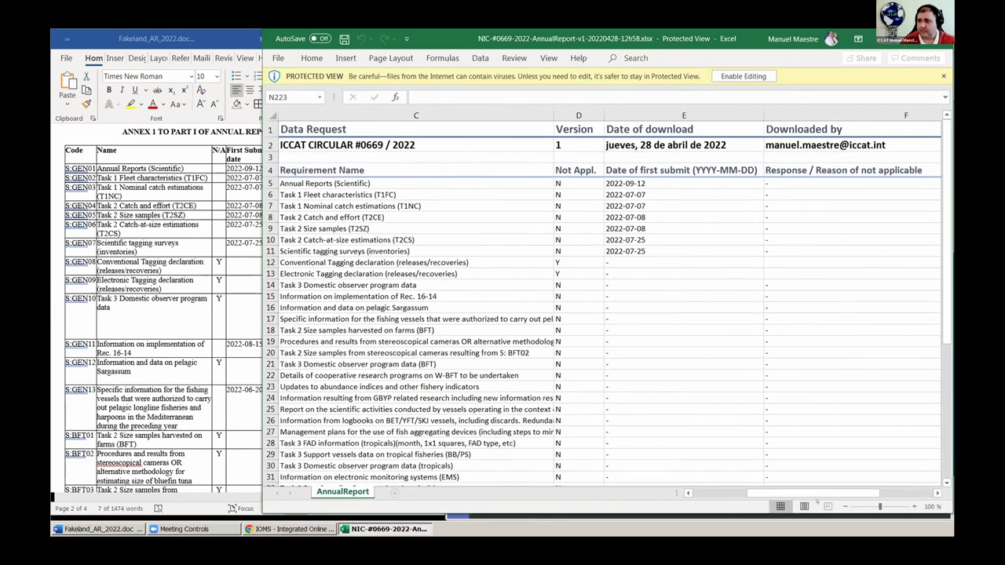
{"action": "scroll", "coordinate": [785, 492], "scroll_direction": "left", "scroll_amount": 2}
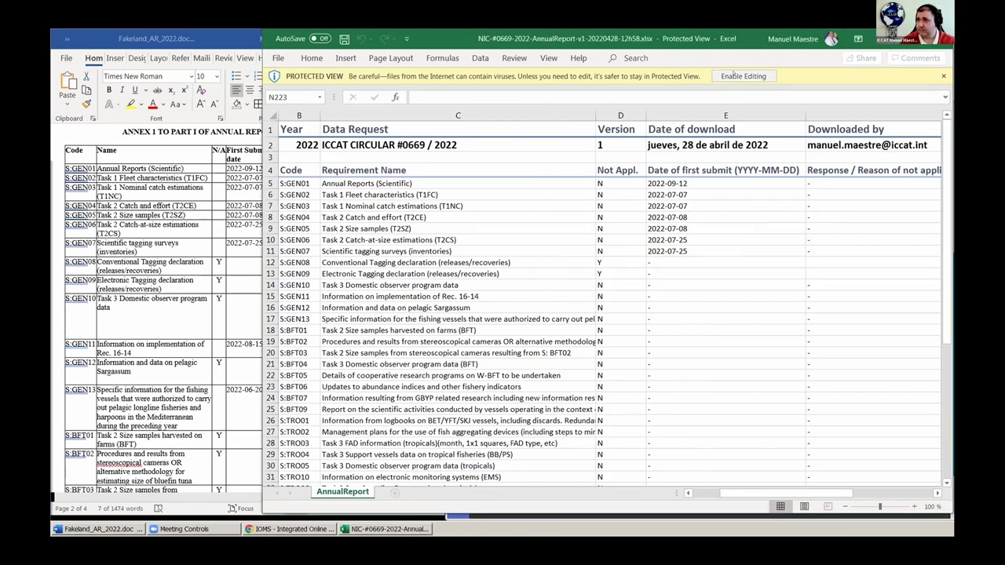
{"action": "left_click", "coordinate": [736, 75]}
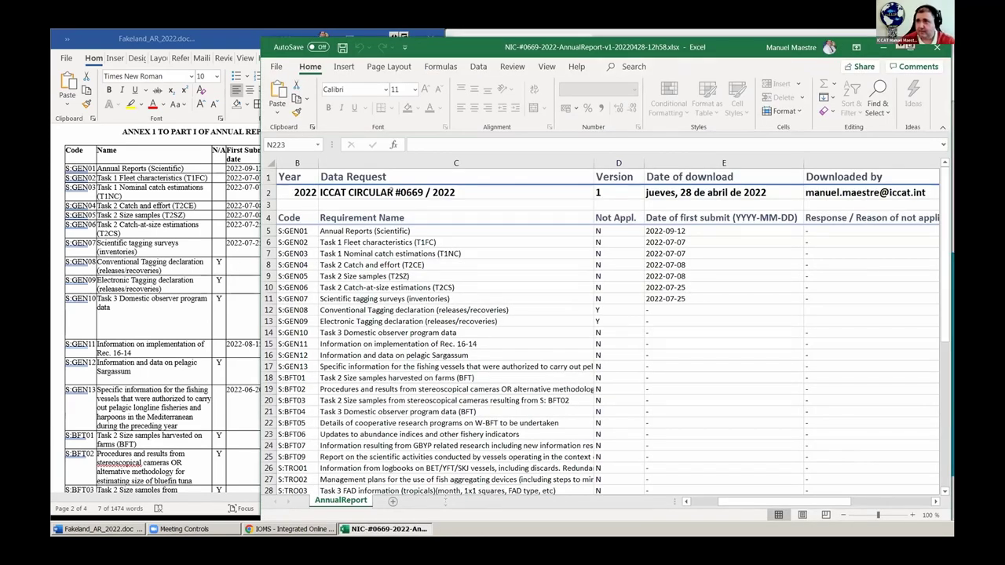
Review the workbook's header values in row 2: year, data request, version, download date, downloader and organization
{"action": "left_click", "coordinate": [314, 192]}
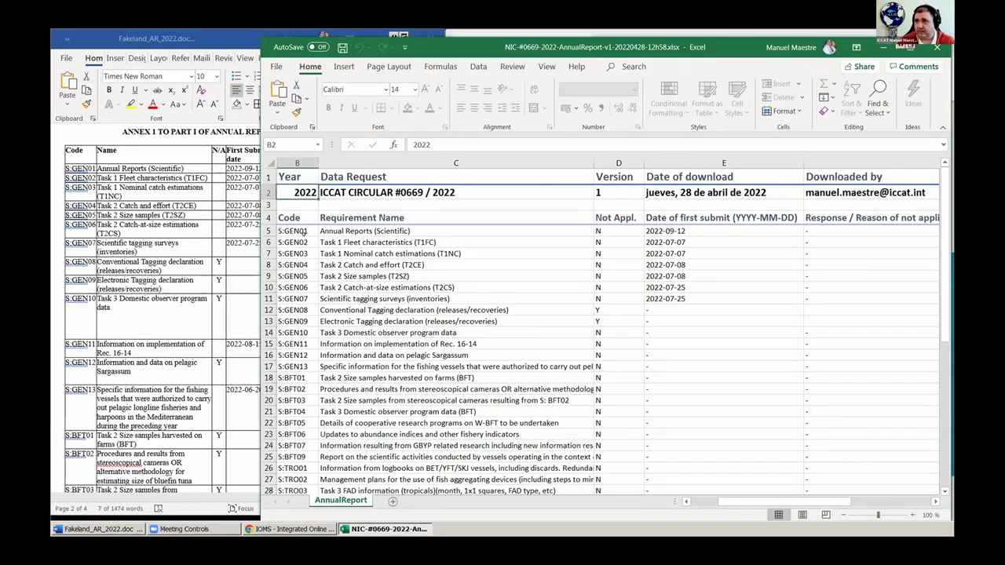
{"action": "left_click", "coordinate": [400, 189]}
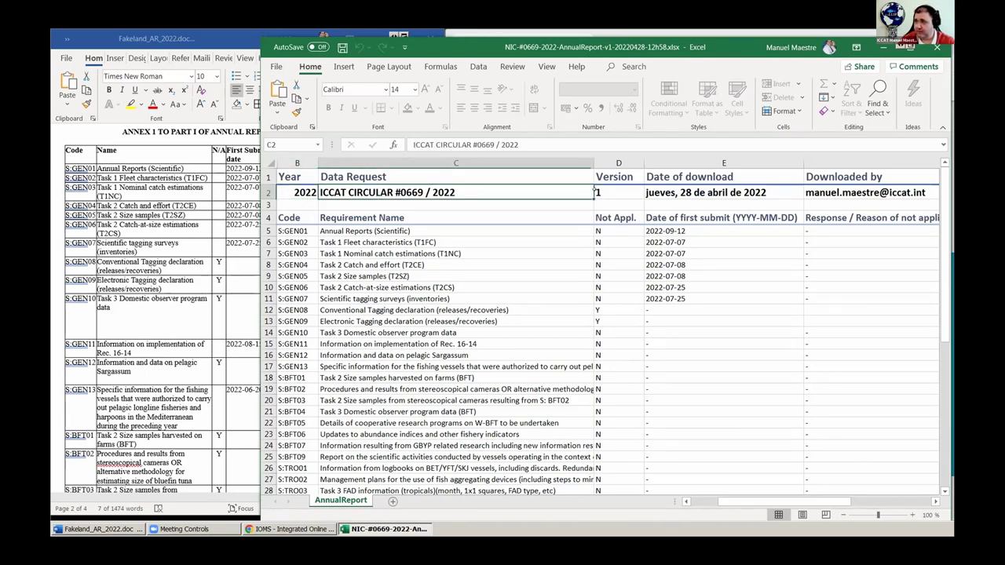
{"action": "left_click", "coordinate": [609, 190]}
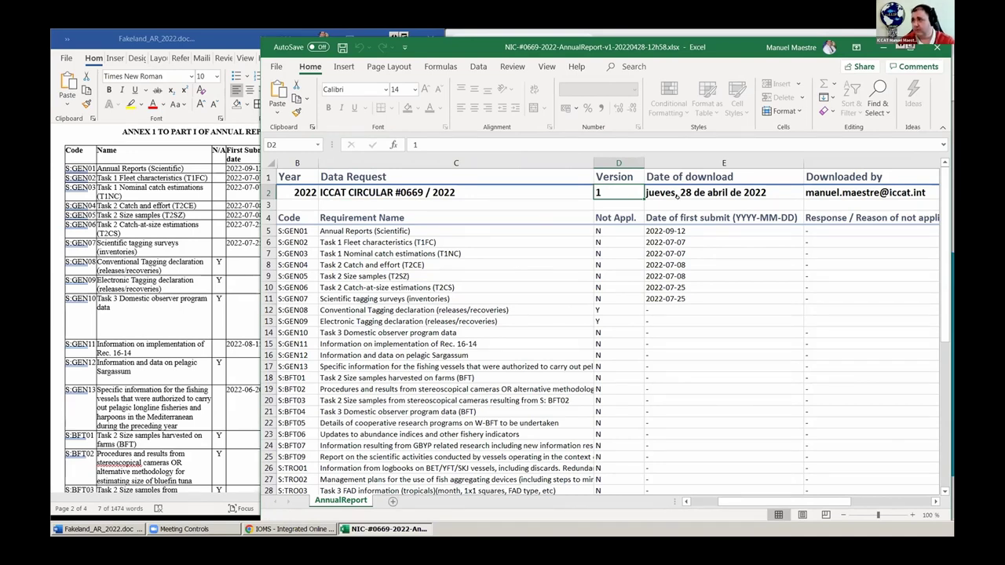
{"action": "left_click", "coordinate": [677, 195]}
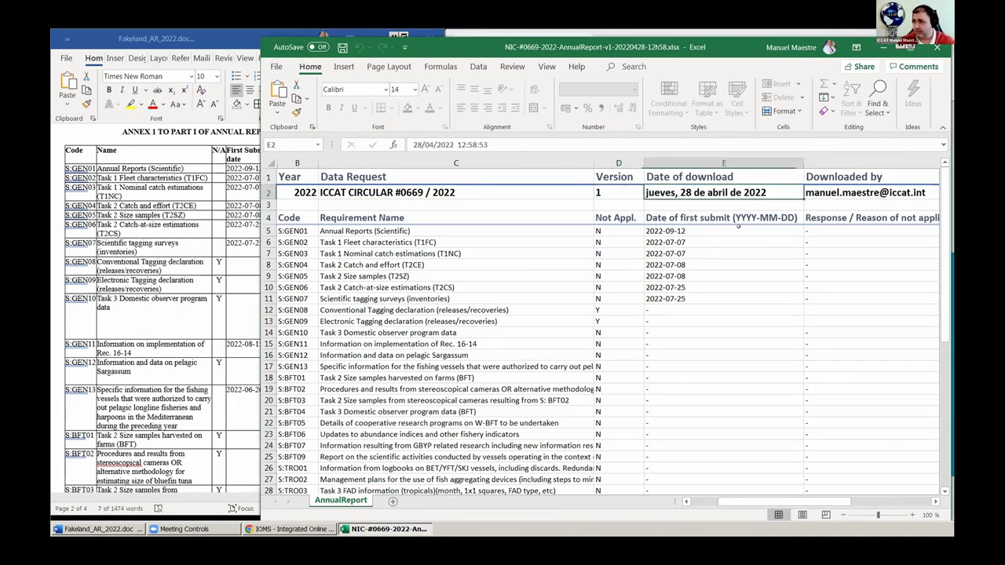
{"action": "key", "text": "Tab"}
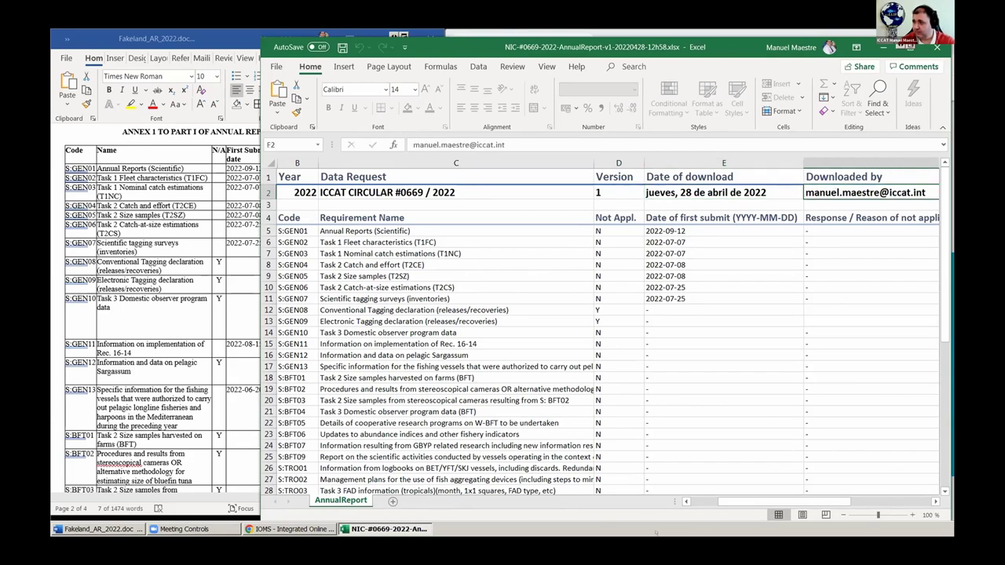
{"action": "left_click_drag", "start_coordinate": [738, 502], "coordinate": [785, 496]}
{"action": "key", "text": "Tab"}
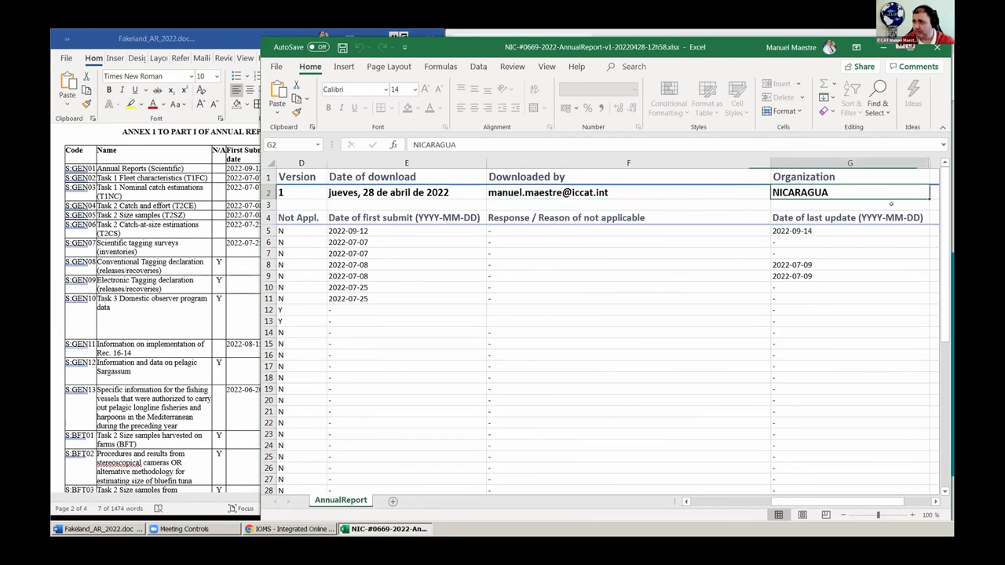
{"action": "scroll", "coordinate": [587, 225], "scroll_direction": "left", "scroll_amount": 5}
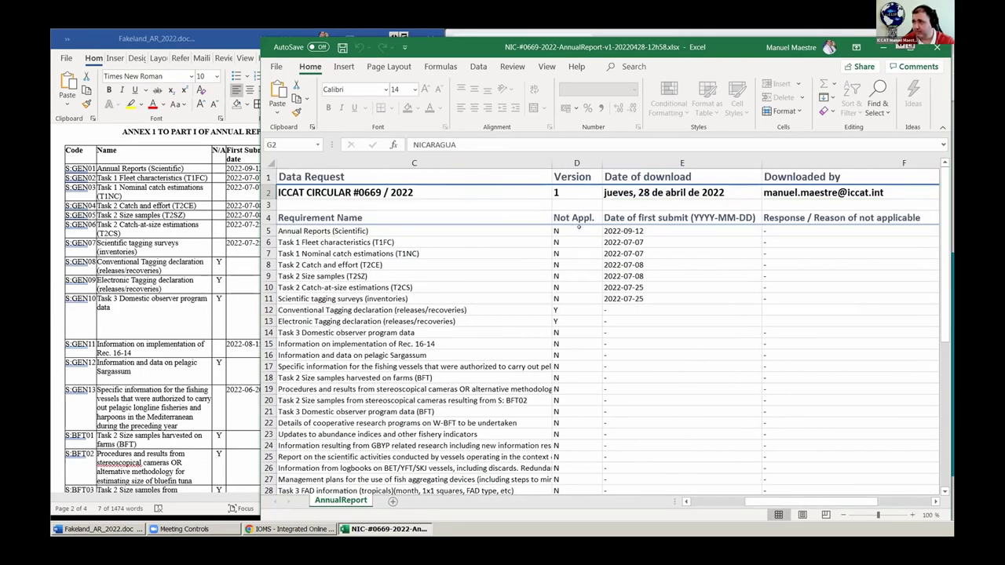
Examine the requirement columns for not applicable, first submit date, response or reason, and last update, starting from S:GEN01
{"action": "left_click", "coordinate": [579, 231]}
{"action": "key", "text": "Tab"}
{"action": "key", "text": "Tab"}
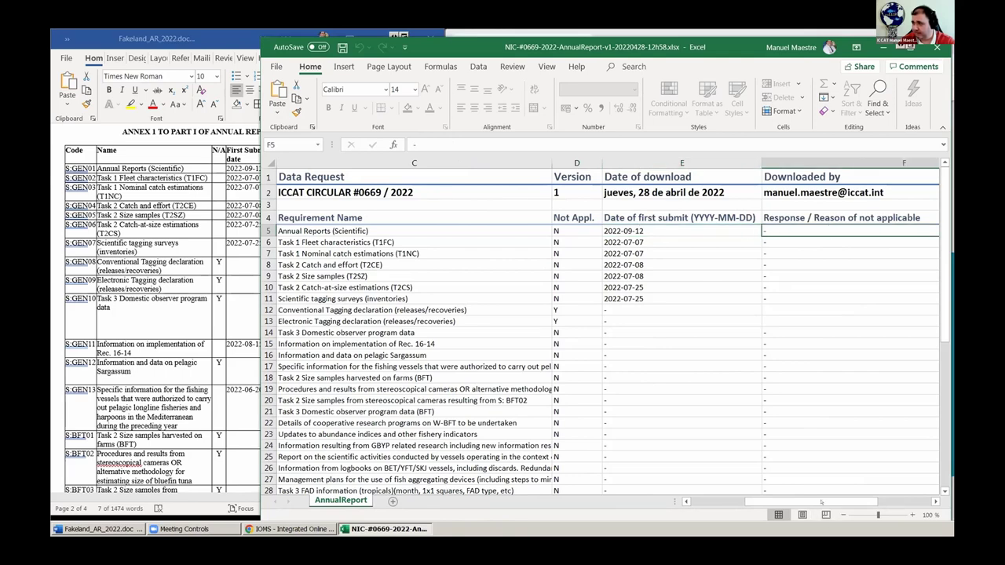
{"action": "scroll", "coordinate": [821, 502], "scroll_direction": "right", "scroll_amount": 3}
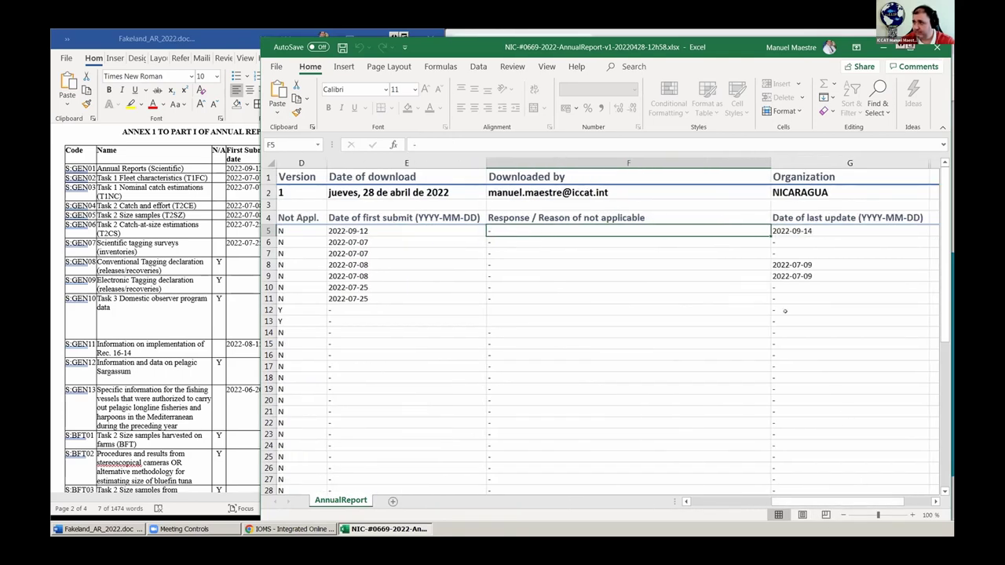
{"action": "left_click_drag", "start_coordinate": [809, 500], "coordinate": [773, 500]}
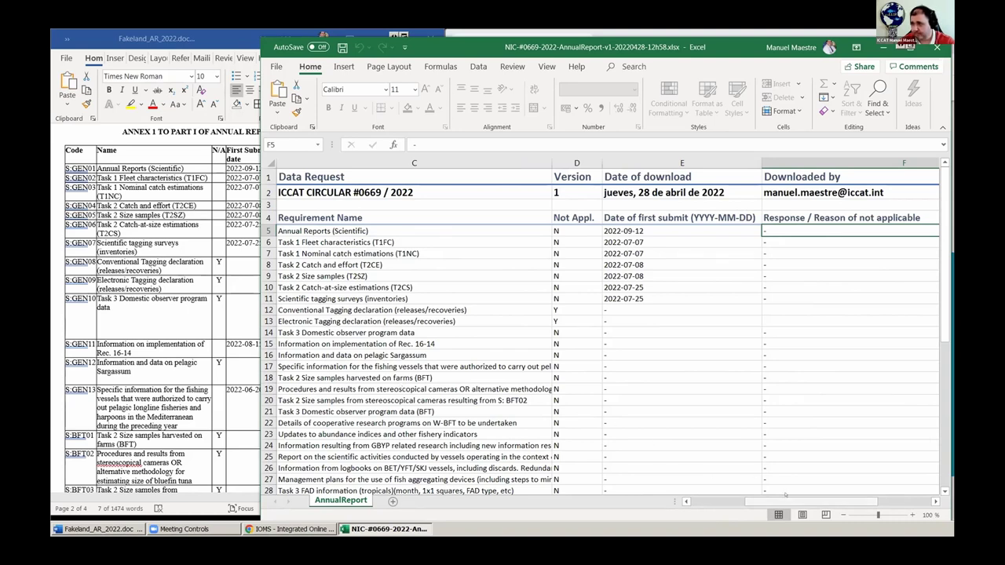
{"action": "left_click_drag", "start_coordinate": [770, 500], "coordinate": [750, 500]}
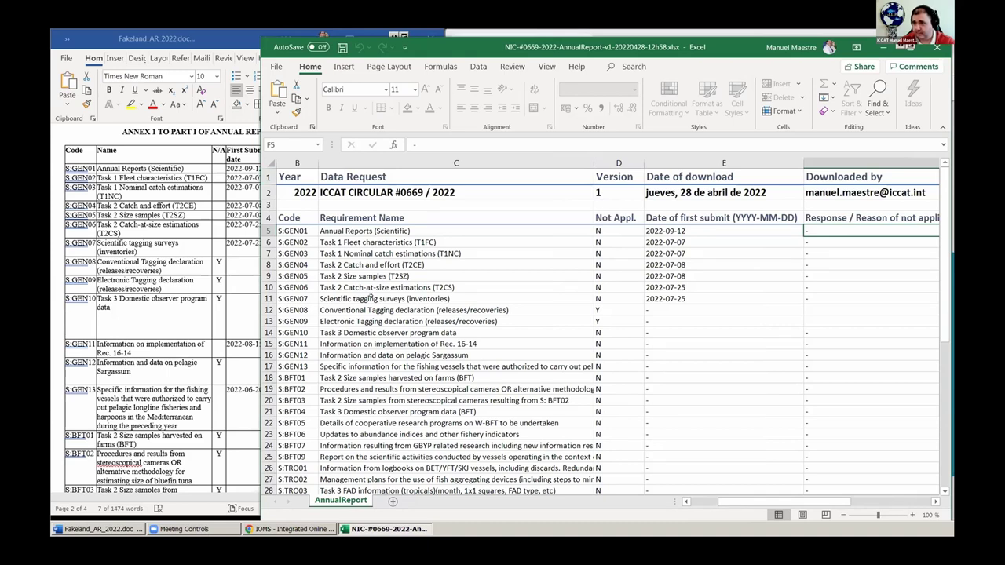
Zoom the AnnualReport sheet out to 55% and narrow the Excel window so it sits beside the Word report
{"action": "scroll", "coordinate": [372, 297], "scroll_direction": "down", "scroll_amount": 3}
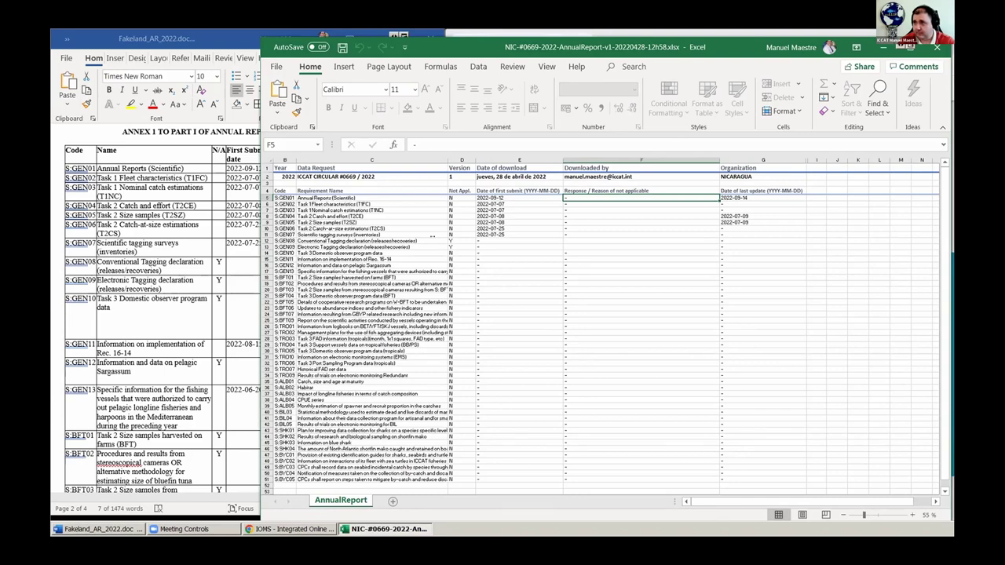
{"action": "left_click_drag", "start_coordinate": [261, 247], "coordinate": [441, 247]}
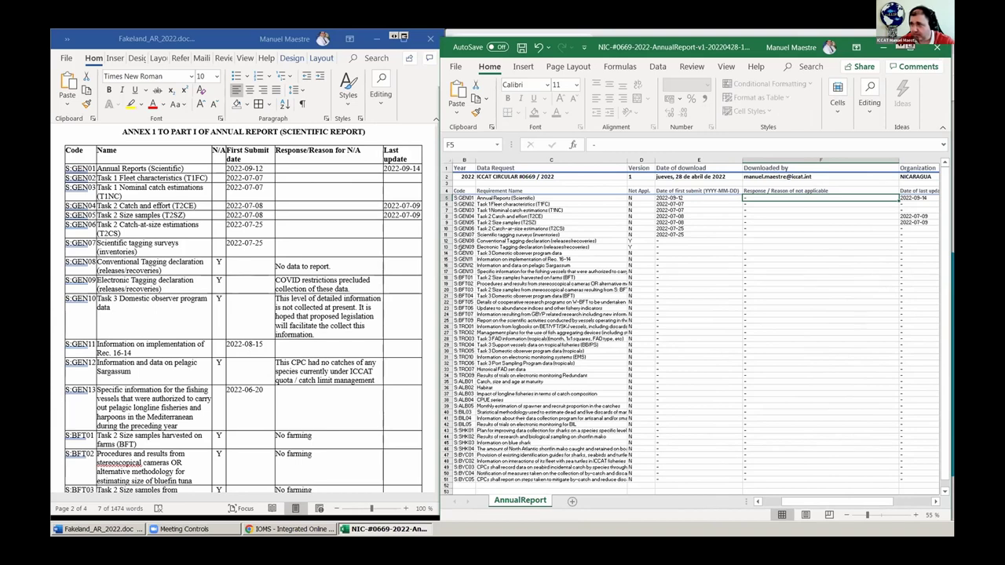
Check S:GEN10 against the Word report and set its Not Appl. value to Y in the AnnualReport sheet
{"action": "left_click", "coordinate": [445, 252]}
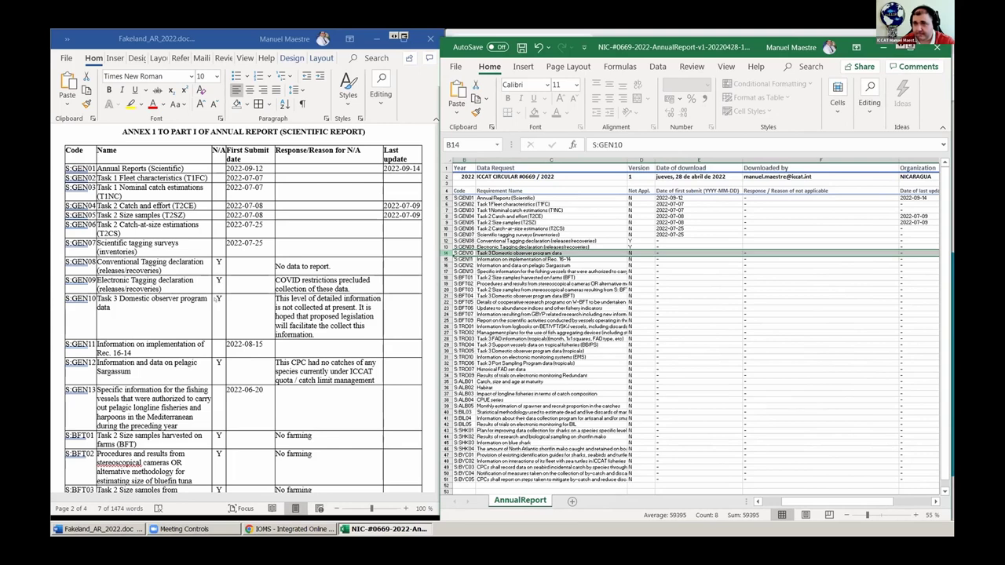
{"action": "key", "text": "alt+Tab"}
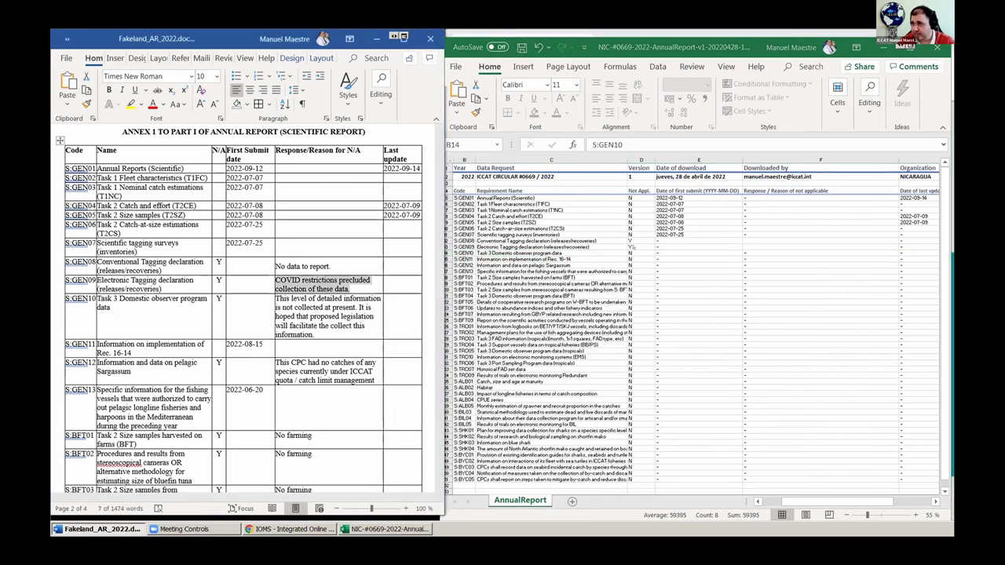
{"action": "key", "text": "alt+Tab"}
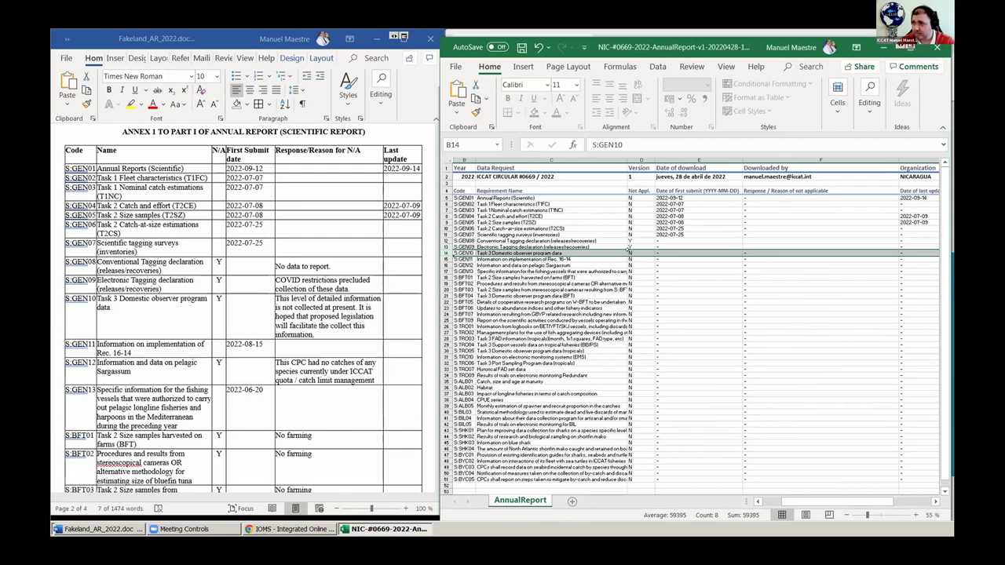
{"action": "left_click", "coordinate": [630, 253]}
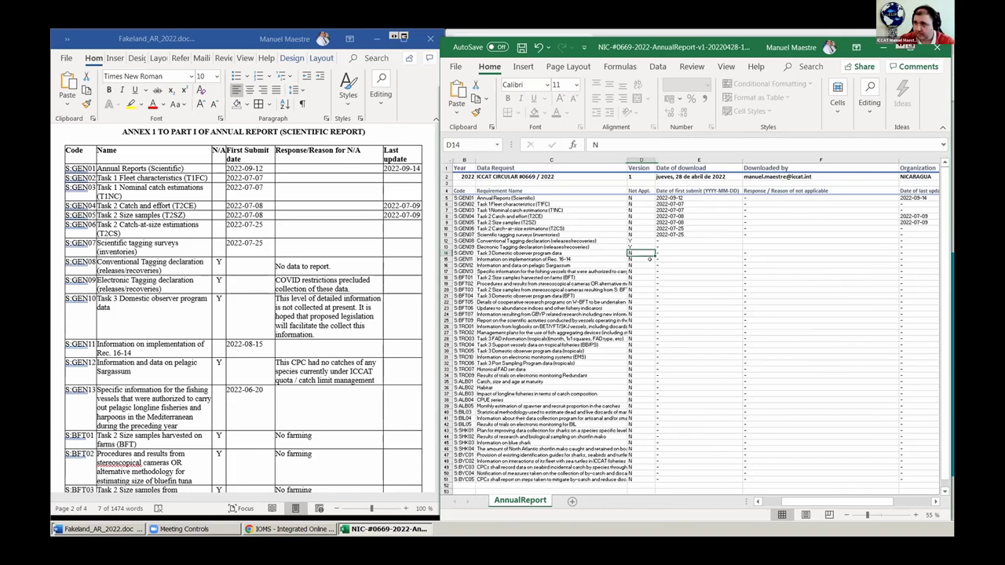
{"action": "type", "text": "Y"}
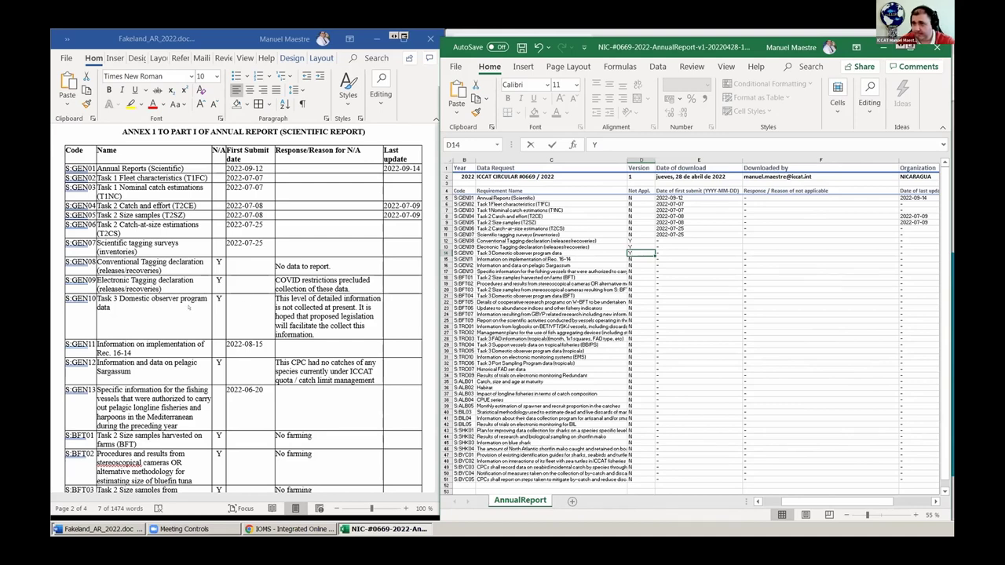
Copy the S:GEN10 reason beginning "This level of detailed information is not collected at present" from Word into cell F14 of the workbook
{"action": "left_click_drag", "start_coordinate": [315, 335], "coordinate": [275, 299]}
{"action": "key", "text": "ctrl+c"}
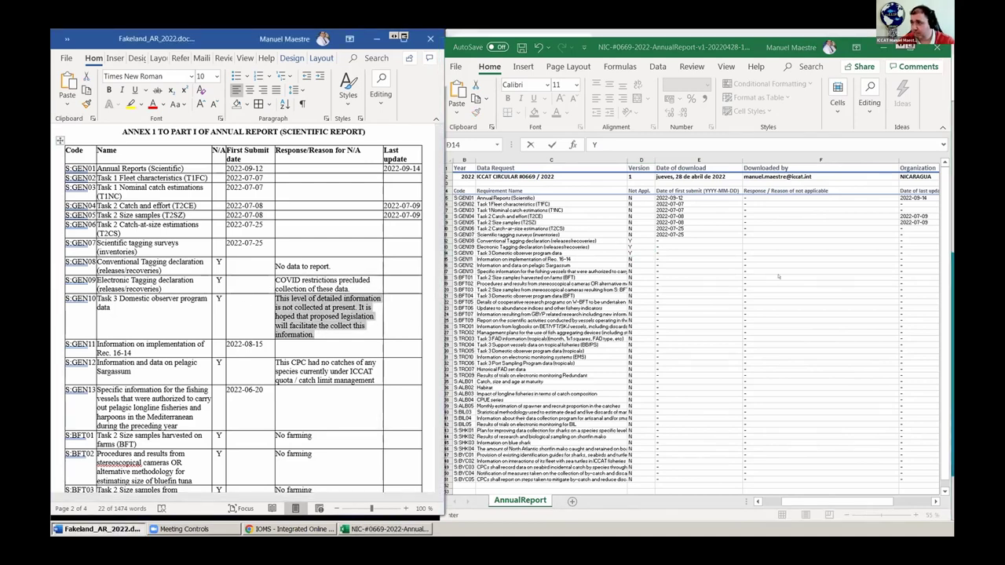
{"action": "left_click", "coordinate": [773, 252]}
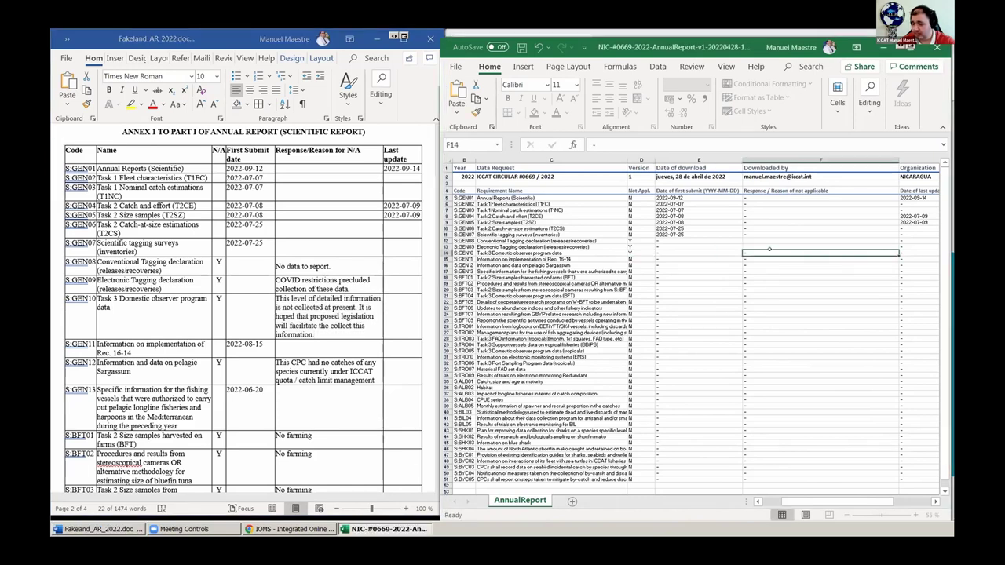
{"action": "key", "text": "ctrl+v"}
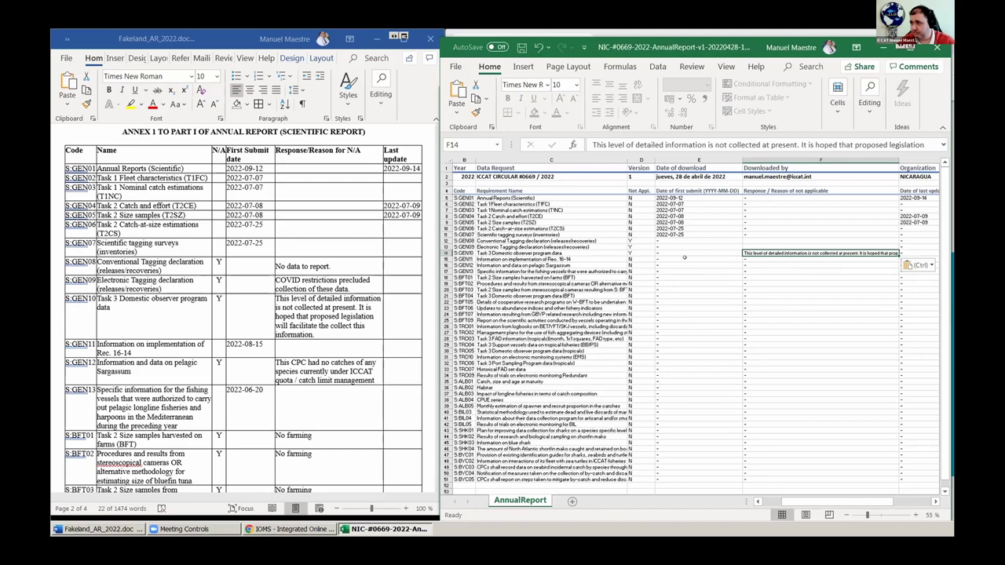
Enter the S:GEN11 first submit date from the Word report, 15/08/2022, in cell E15 of the AnnualReport sheet
{"action": "double_click", "coordinate": [244, 344]}
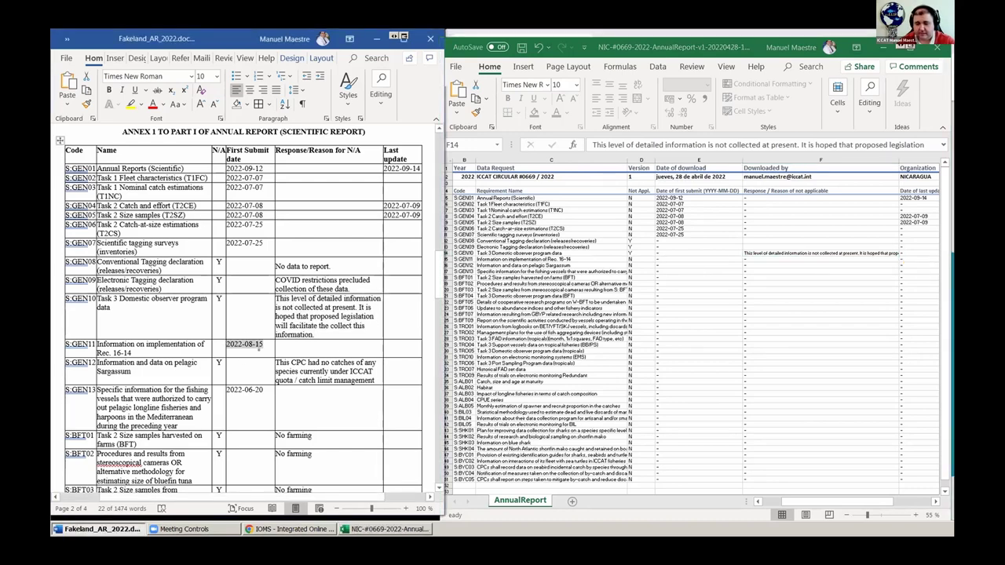
{"action": "left_click", "coordinate": [659, 256]}
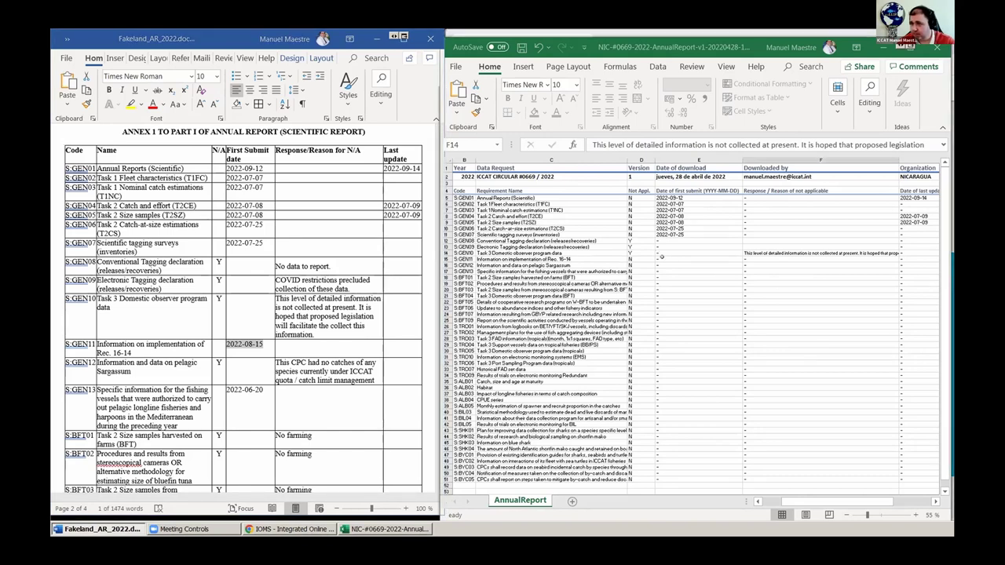
{"action": "left_click", "coordinate": [669, 259]}
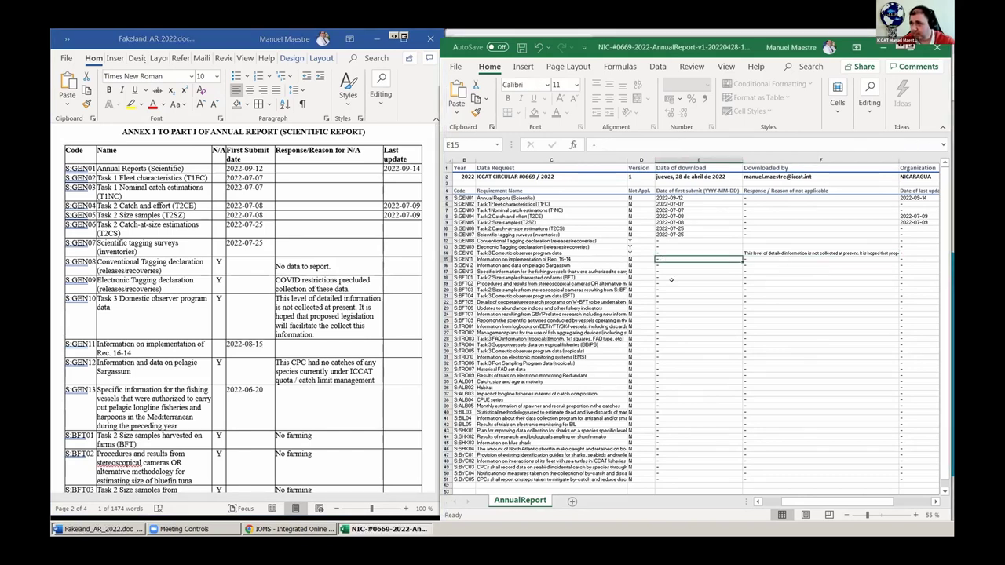
{"action": "type", "text": "15/08/2022"}
{"action": "left_click", "coordinate": [667, 270]}
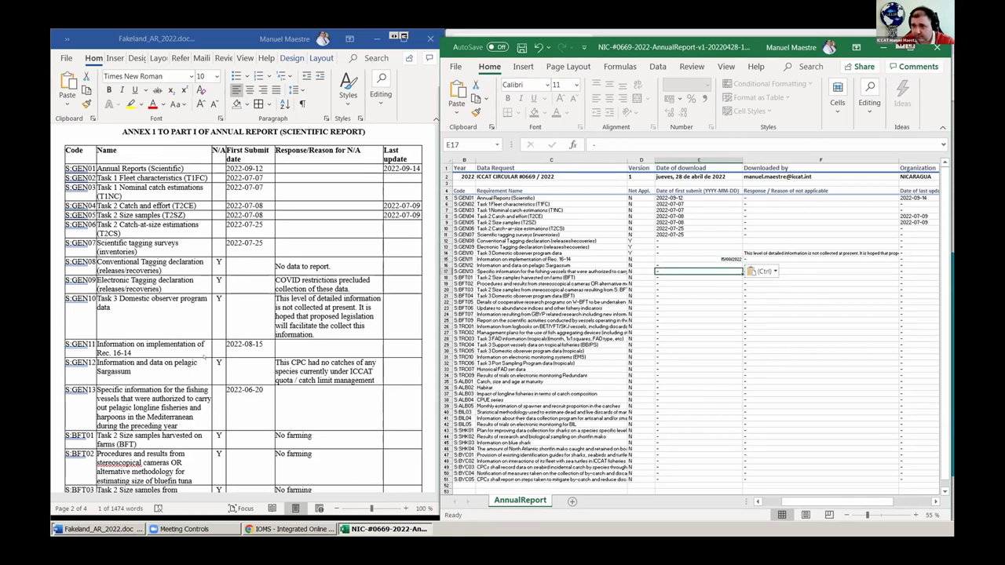
Set S:GEN12 Not Appl. to Y and copy its reason beginning "This CPC had no catches of any species" from Word into cell F16
{"action": "left_click", "coordinate": [219, 363]}
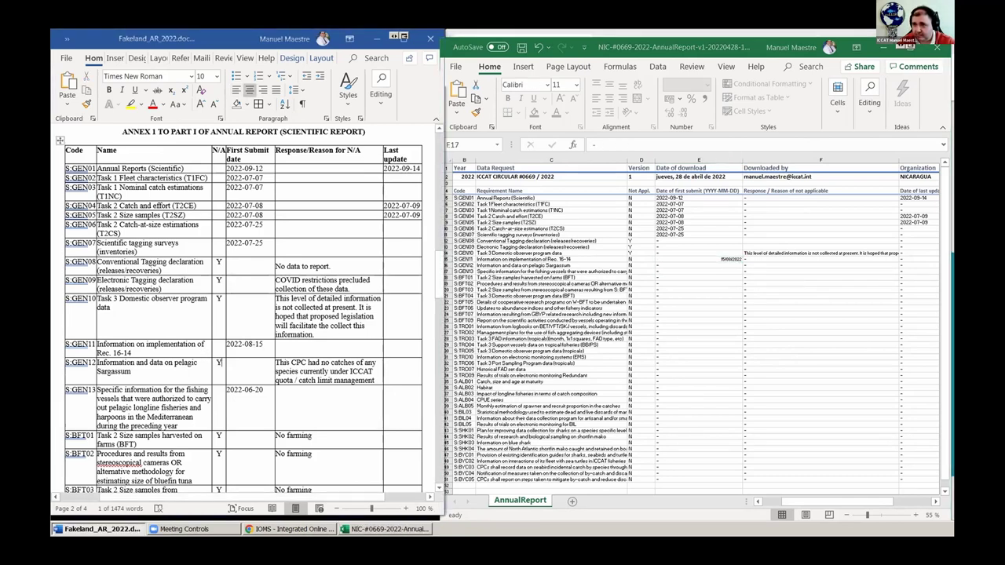
{"action": "left_click_drag", "start_coordinate": [375, 381], "coordinate": [276, 363]}
{"action": "key", "text": "ctrl+c"}
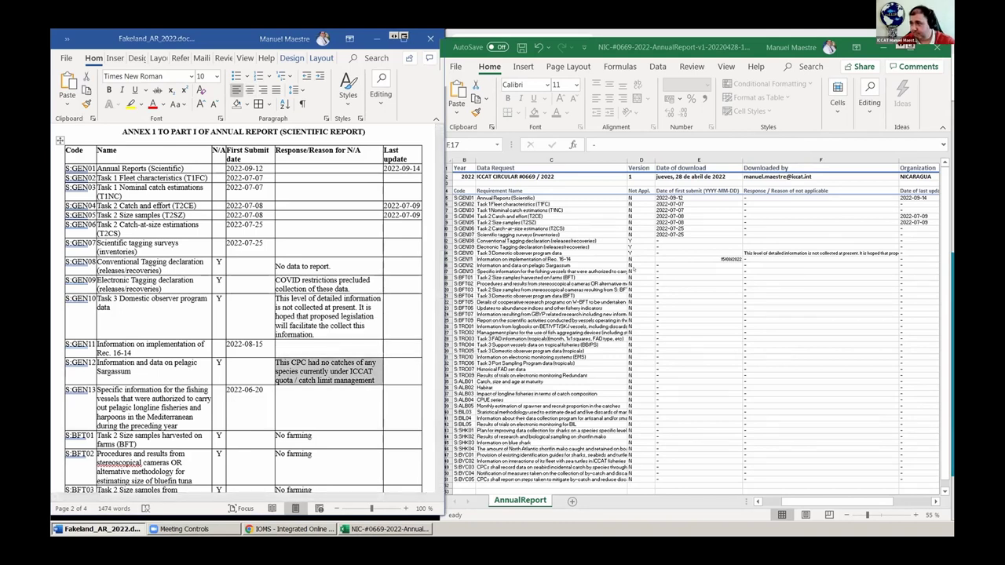
{"action": "left_click", "coordinate": [641, 265]}
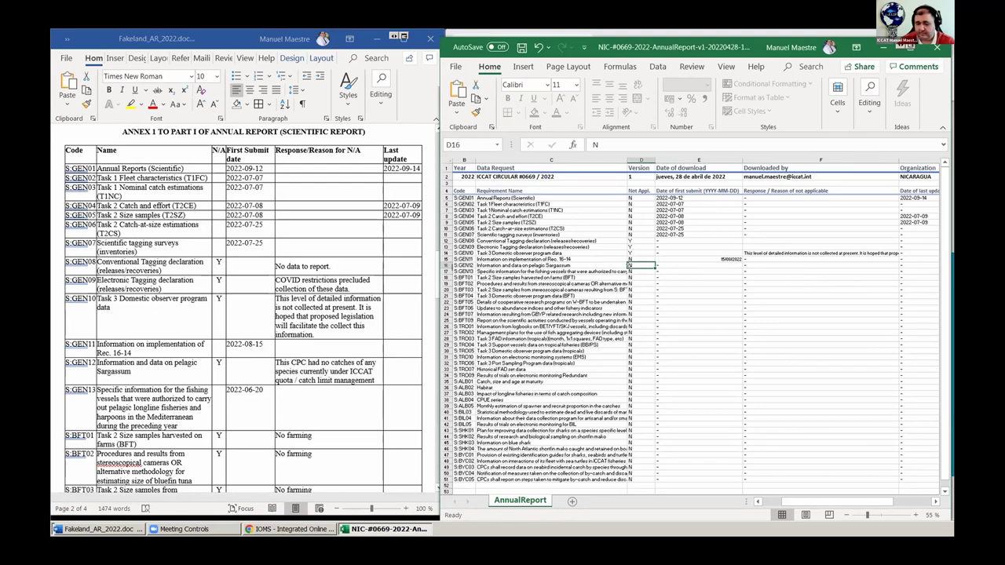
{"action": "type", "text": "Y"}
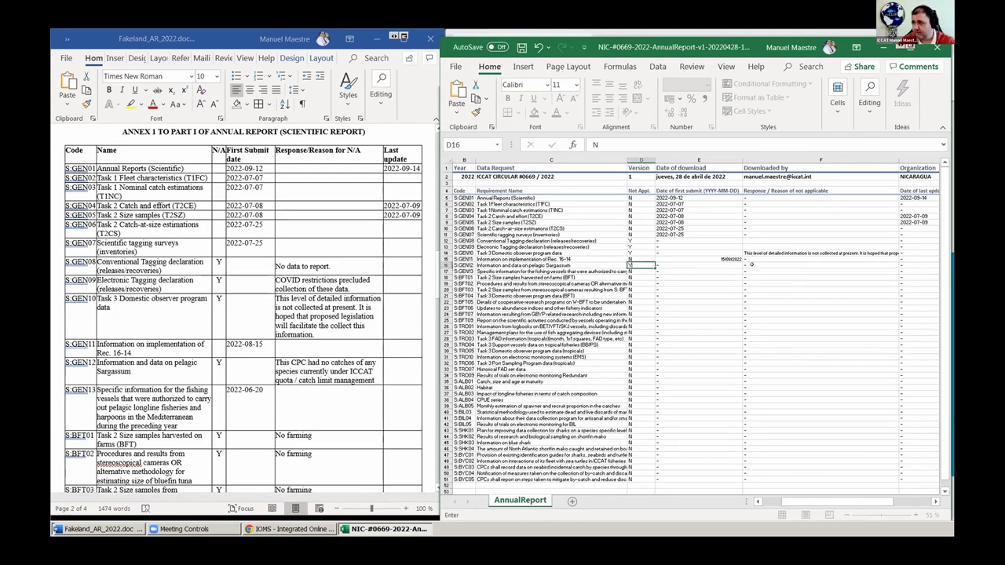
{"action": "left_click", "coordinate": [751, 264]}
{"action": "key", "text": "ctrl+v"}
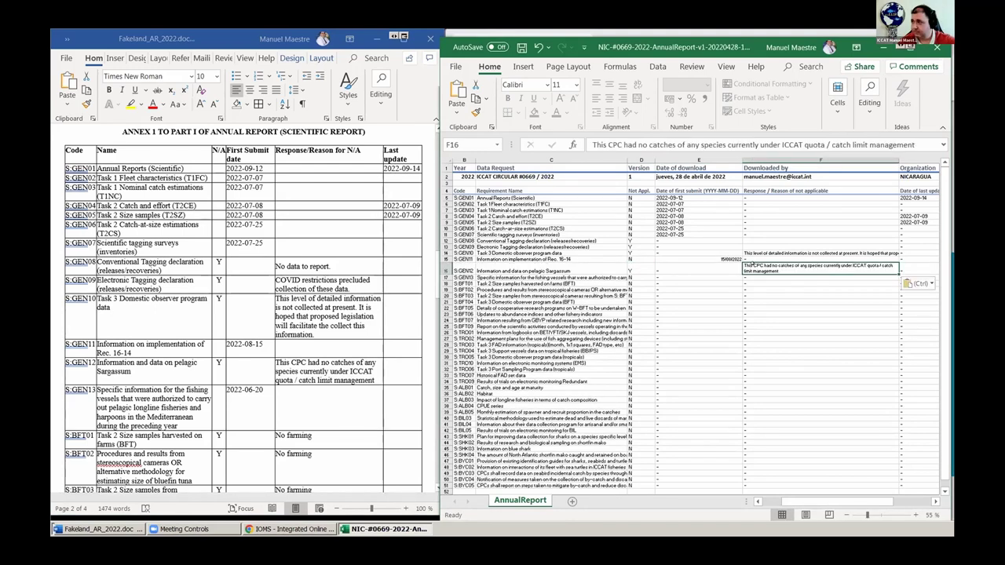
Enter the S:GEN13 first submit date from the Word report, 20/06/2022, in cell E17
{"action": "left_click", "coordinate": [228, 412]}
{"action": "left_click_drag", "start_coordinate": [227, 389], "coordinate": [271, 390]}
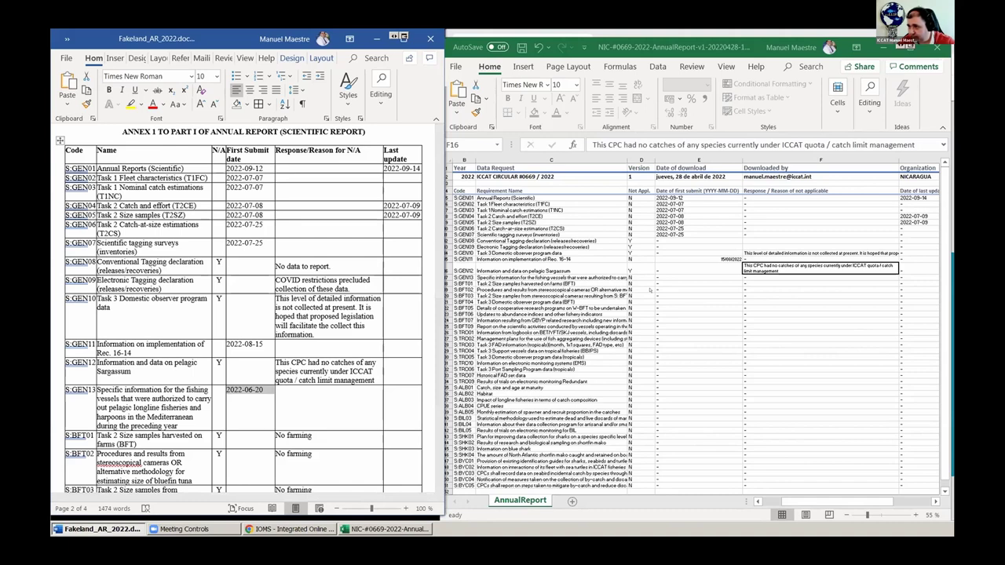
{"action": "left_click", "coordinate": [678, 275]}
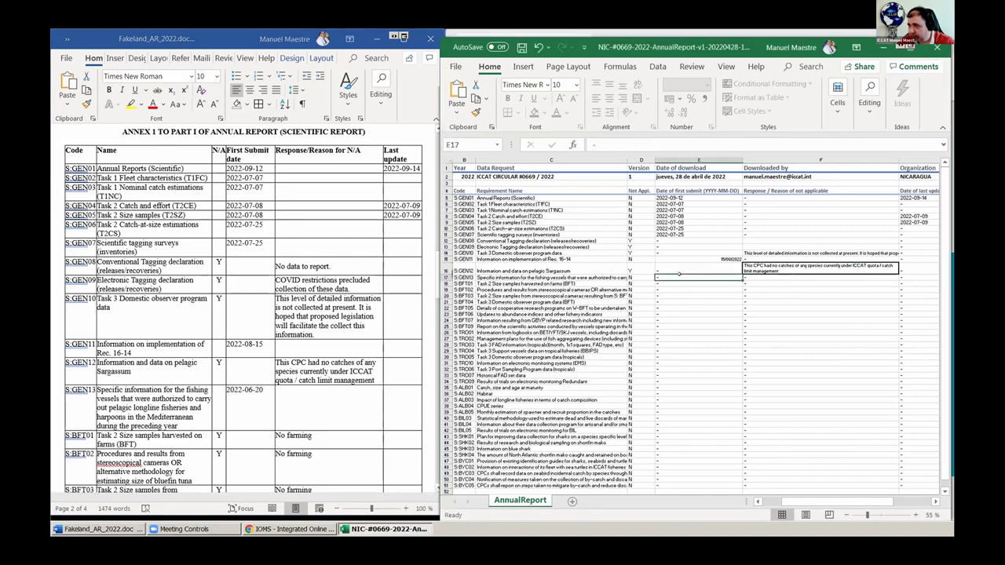
{"action": "type", "text": "20/06/2022"}
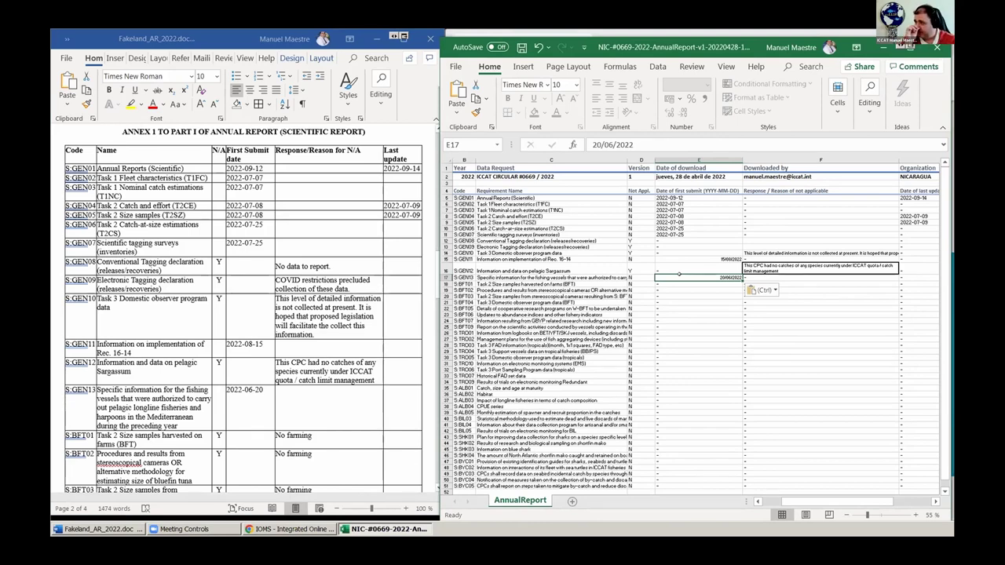
Change the S:GEN02 date of first submit in cell E6 to 2022-07-17
{"action": "key", "text": "Up"}
{"action": "key", "text": "Up"}
{"action": "key", "text": "Up"}
{"action": "key", "text": "Up"}
{"action": "key", "text": "Up"}
{"action": "key", "text": "Up"}
{"action": "key", "text": "Up"}
{"action": "key", "text": "Up"}
{"action": "key", "text": "Up"}
{"action": "key", "text": "Up"}
{"action": "key", "text": "Up"}
{"action": "key", "text": "F2"}
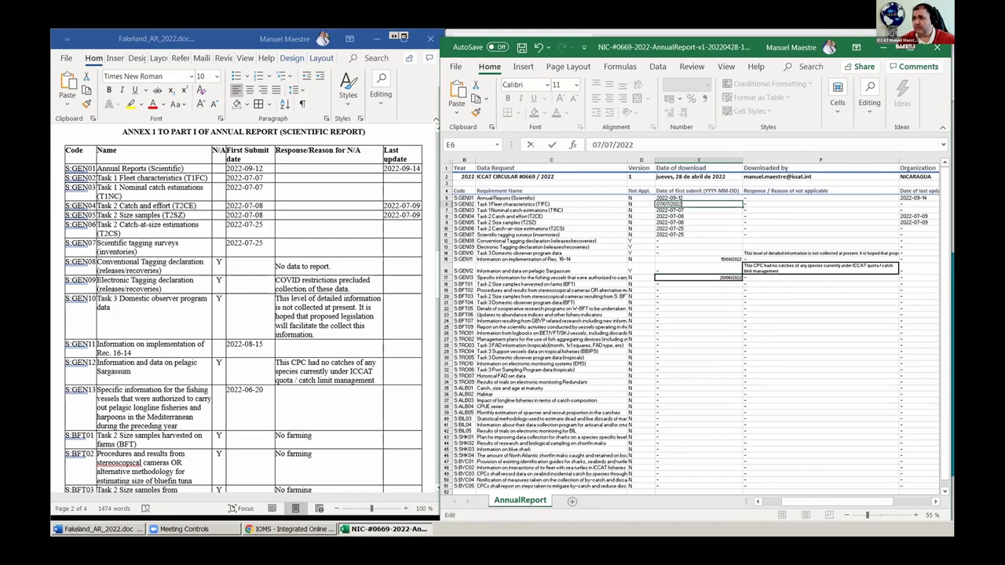
{"action": "key", "text": "Left"}
{"action": "key", "text": "Return"}
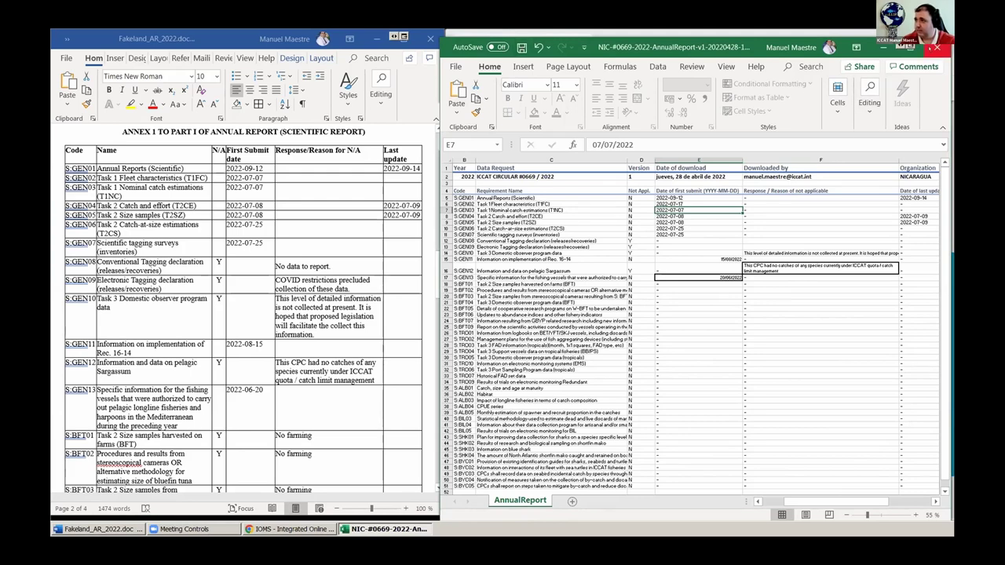
{"action": "key", "text": "alt+Tab"}
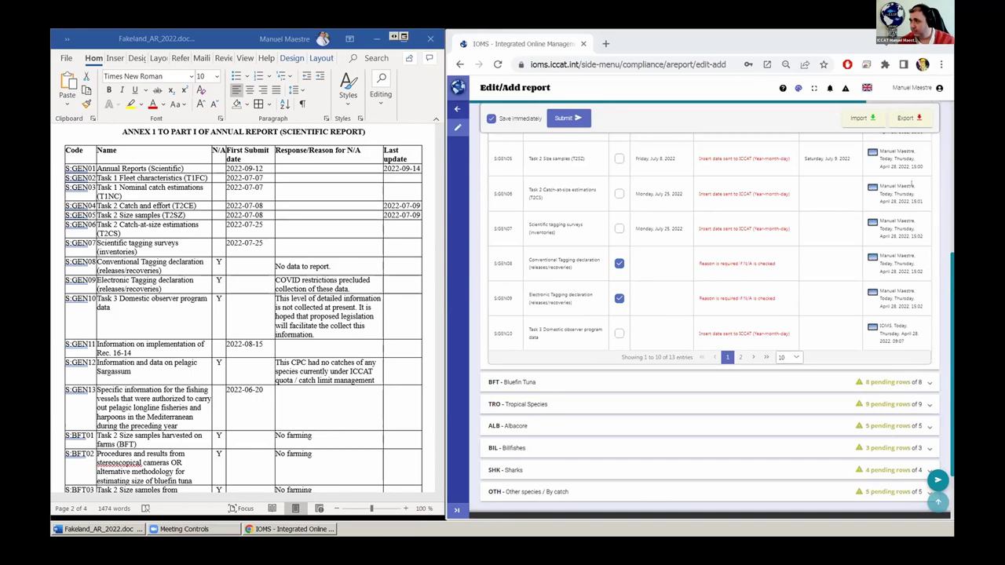
{"action": "left_click", "coordinate": [850, 117]}
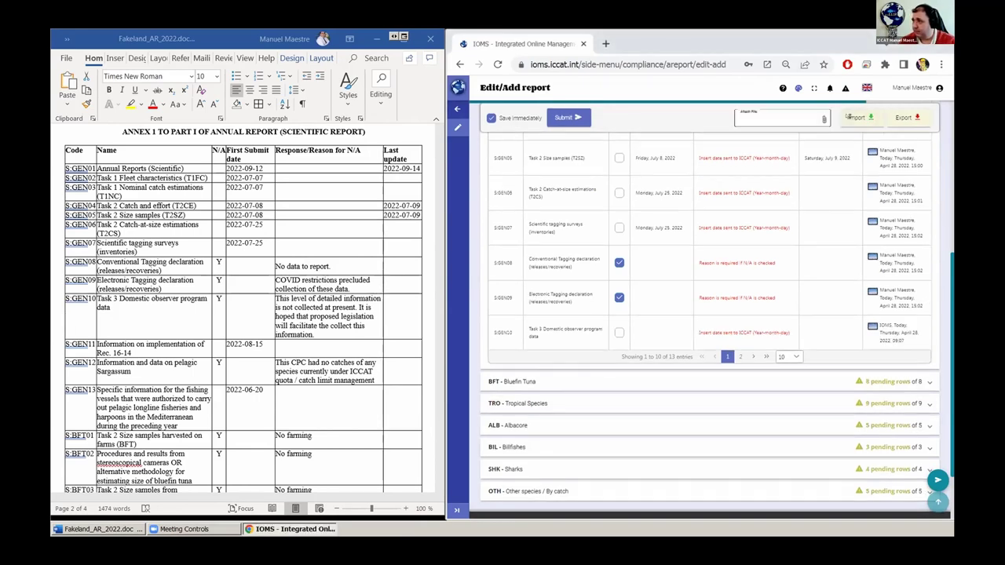
{"action": "left_click", "coordinate": [781, 117]}
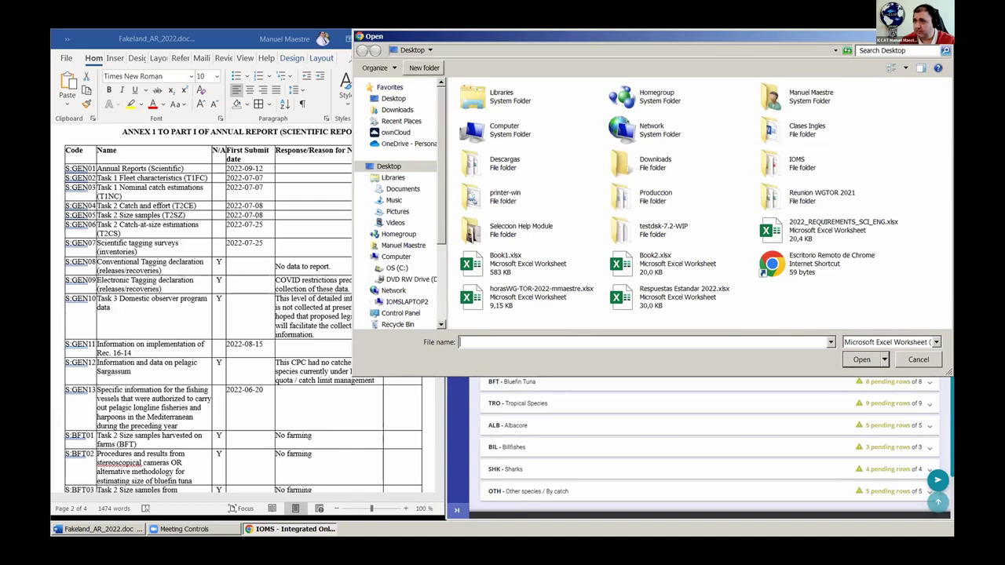
{"action": "left_click_drag", "start_coordinate": [409, 36], "coordinate": [398, 121]}
{"action": "left_click", "coordinate": [385, 195]}
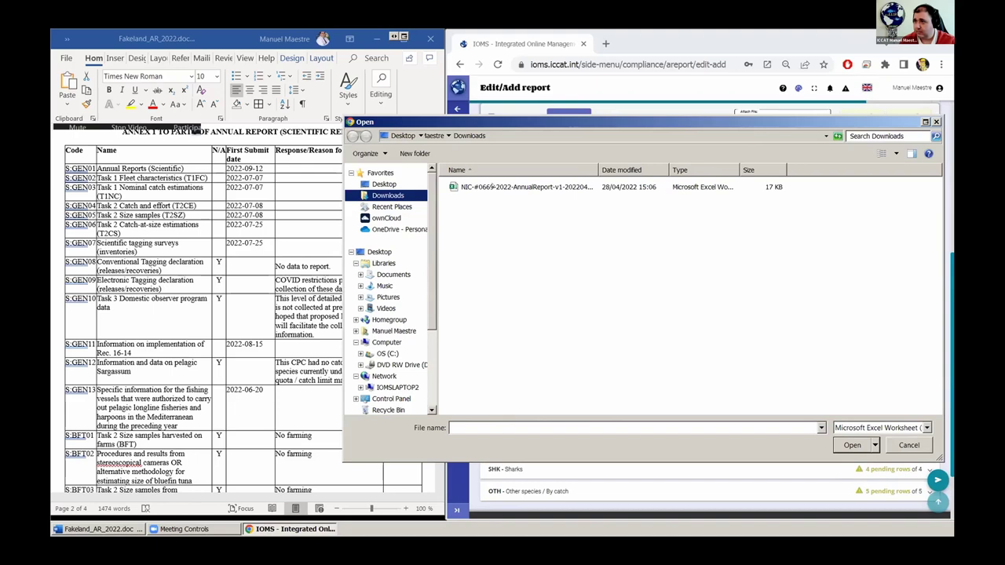
{"action": "left_click", "coordinate": [454, 186]}
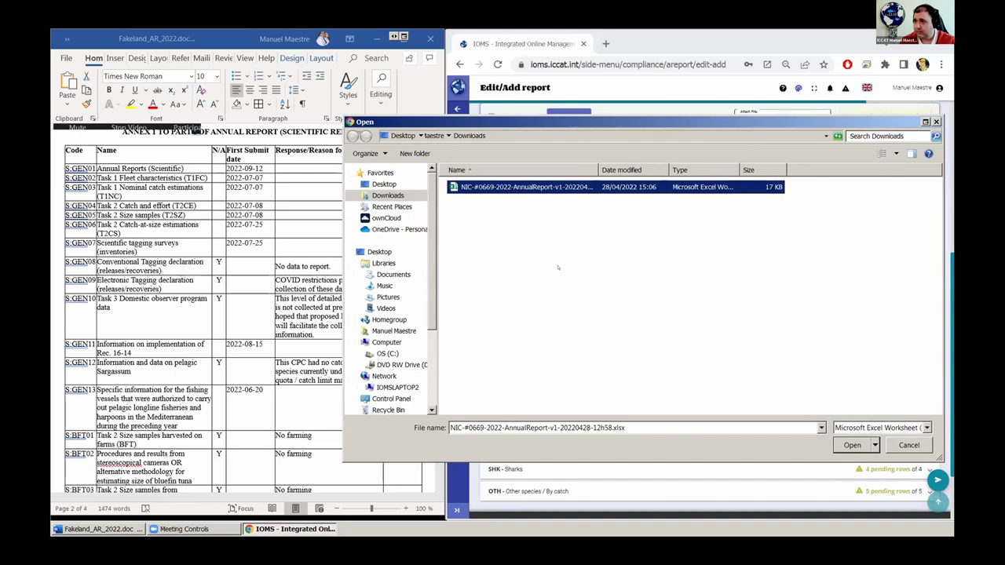
{"action": "left_click", "coordinate": [851, 445]}
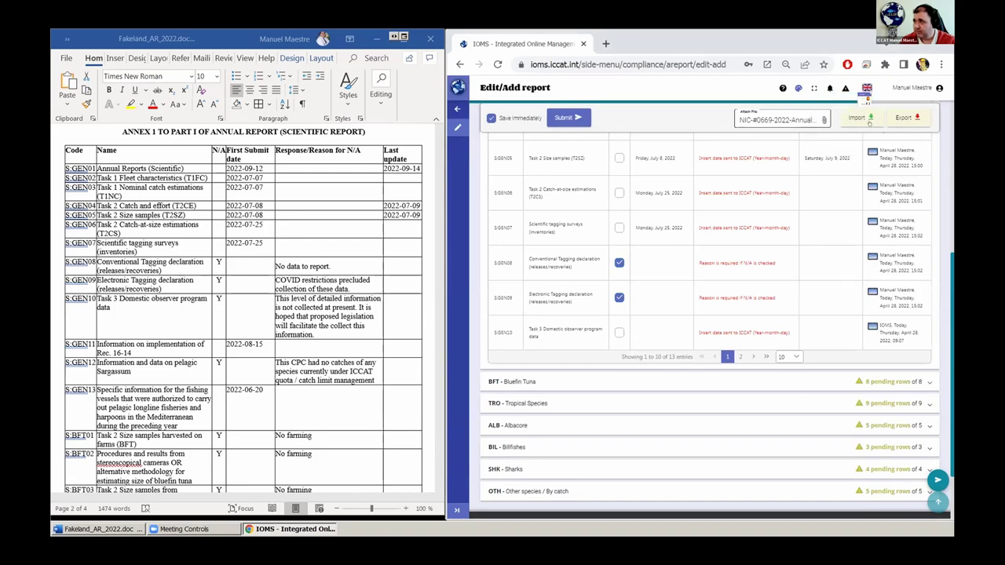
{"action": "left_click", "coordinate": [857, 118]}
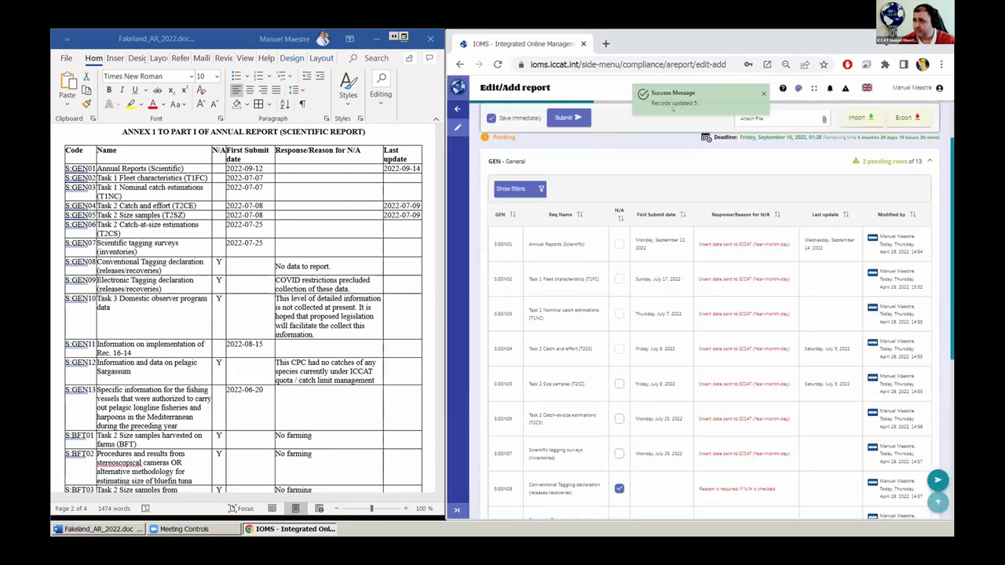
Check the imported General requirements on both pages and submit version 1 of the annual report
{"action": "scroll", "coordinate": [744, 446], "scroll_direction": "down", "scroll_amount": 3}
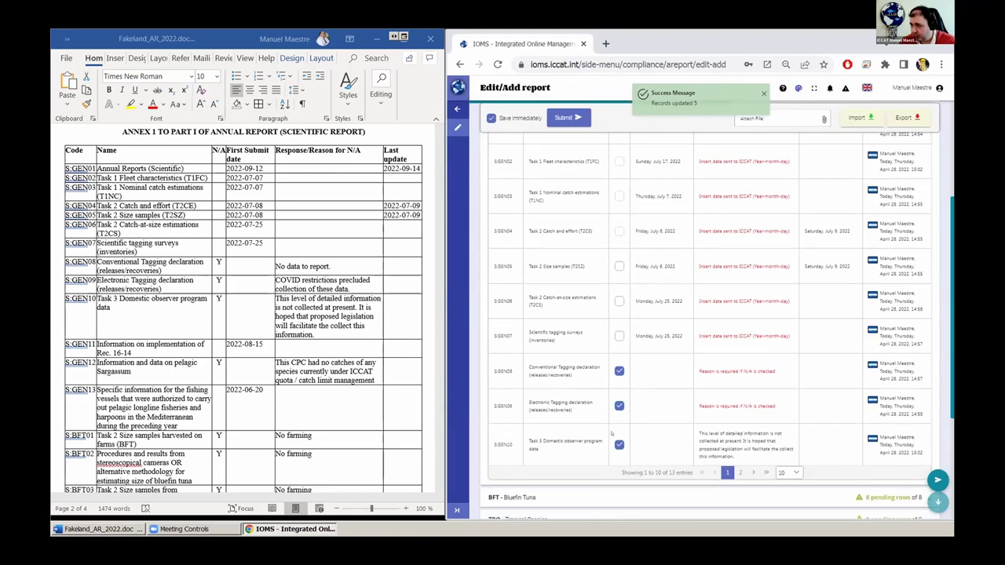
{"action": "left_click", "coordinate": [739, 472]}
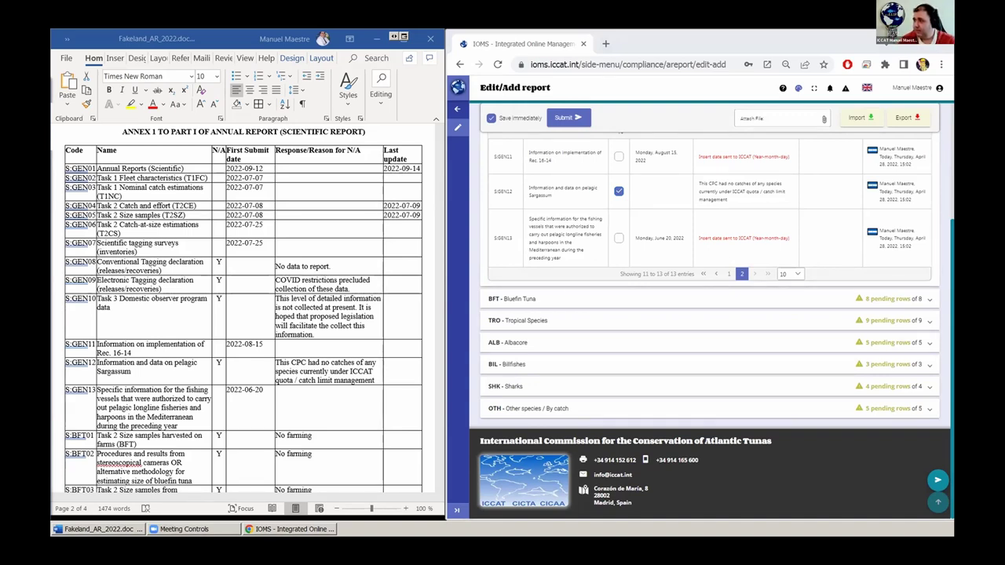
{"action": "scroll", "coordinate": [706, 314], "scroll_direction": "up", "scroll_amount": 3}
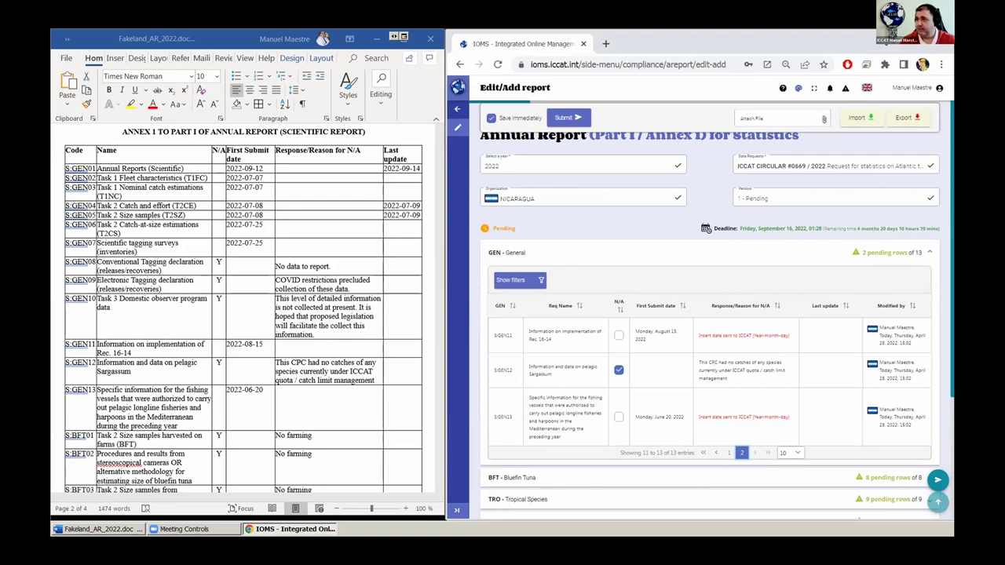
{"action": "scroll", "coordinate": [777, 166], "scroll_direction": "up", "scroll_amount": 1}
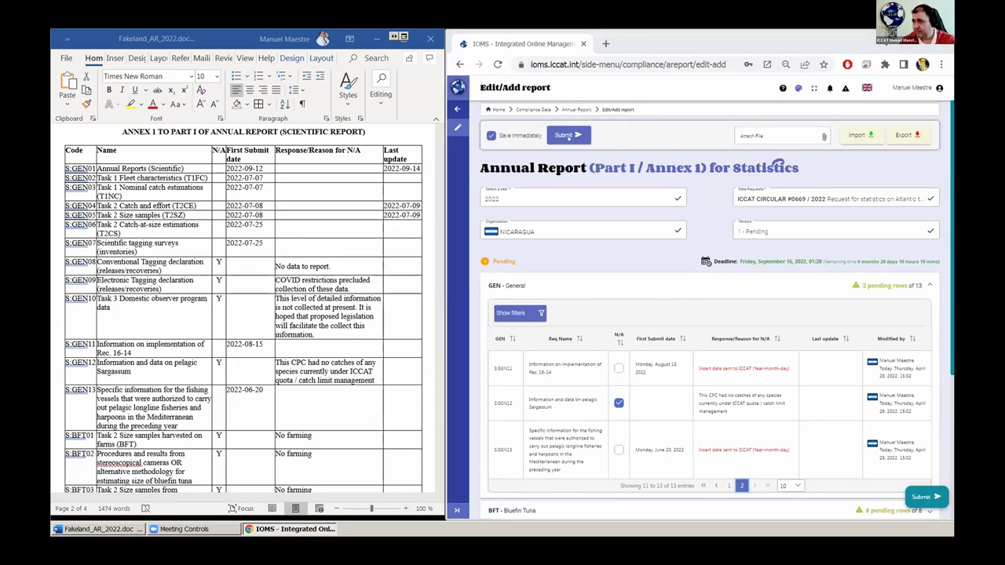
{"action": "left_click", "coordinate": [568, 135]}
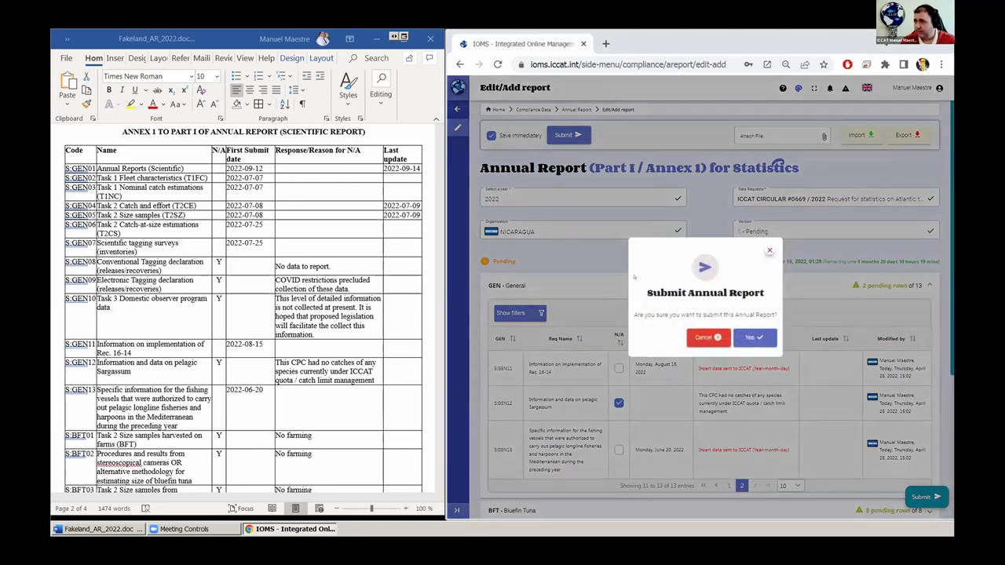
{"action": "left_click", "coordinate": [748, 335]}
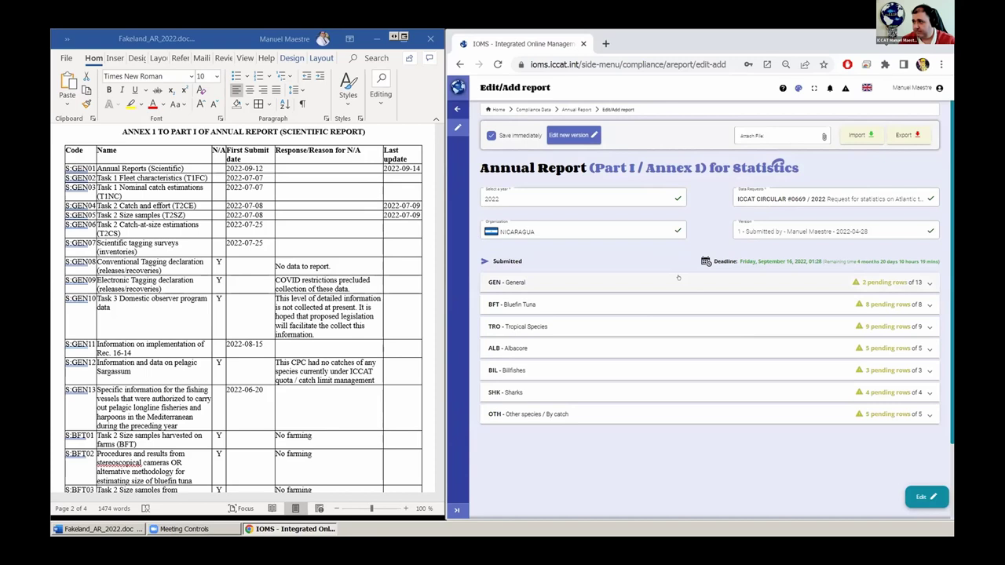
Expand the General section of the submitted report to check its rows, and create a new version for editing
{"action": "left_click", "coordinate": [678, 280]}
{"action": "scroll", "coordinate": [664, 358], "scroll_direction": "down", "scroll_amount": 1}
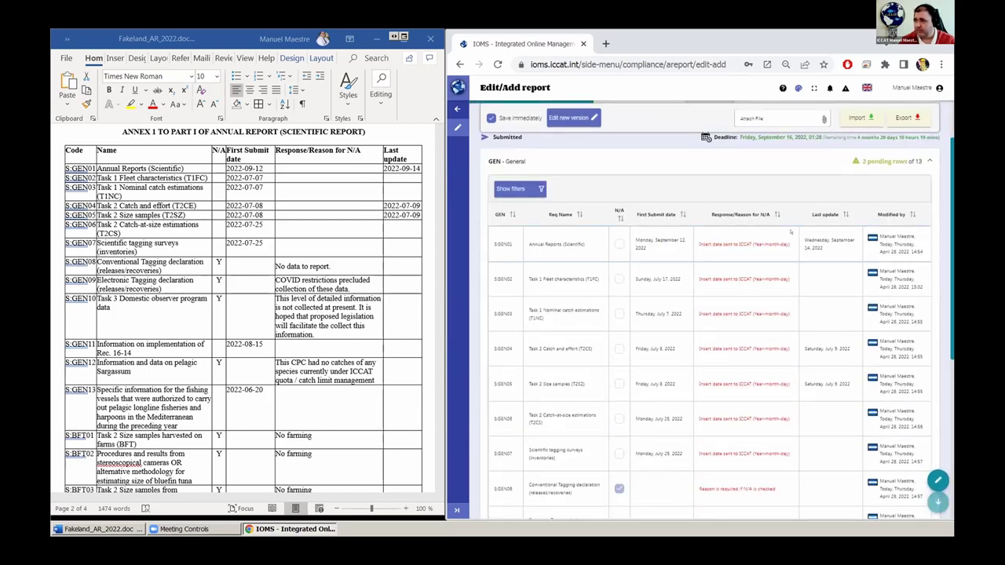
{"action": "left_click", "coordinate": [733, 393]}
{"action": "scroll", "coordinate": [650, 307], "scroll_direction": "up", "scroll_amount": 3}
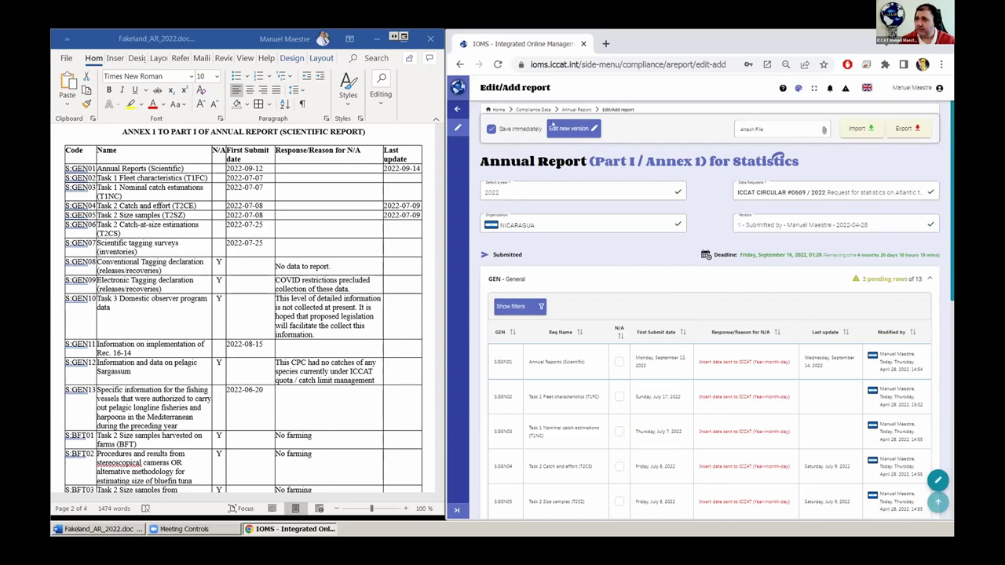
{"action": "left_click", "coordinate": [562, 125]}
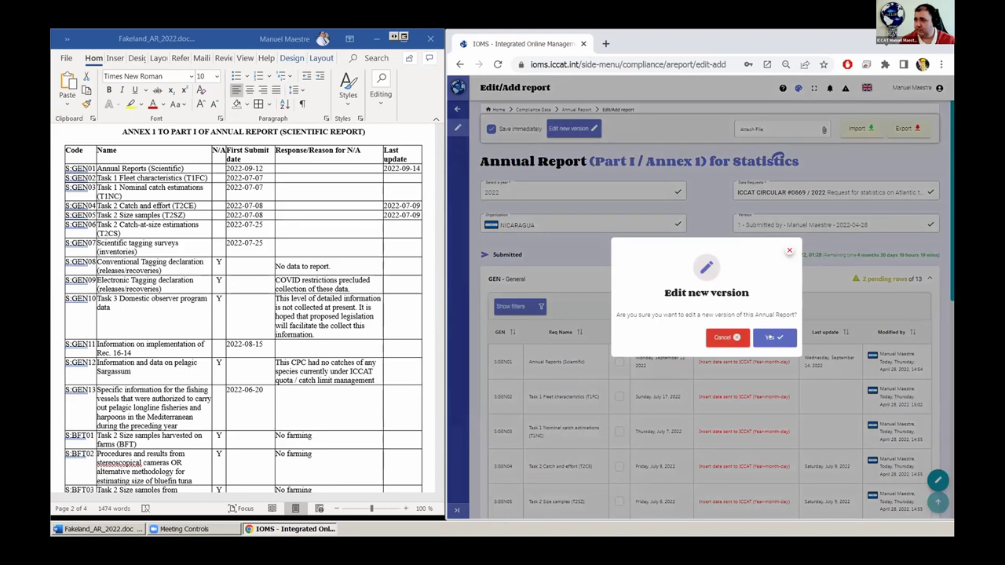
{"action": "left_click", "coordinate": [769, 336]}
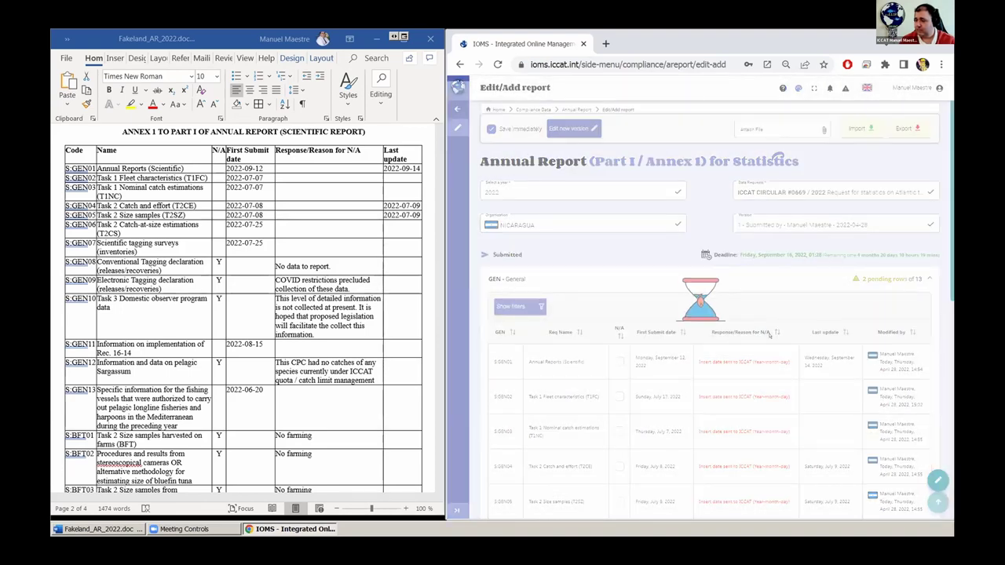
Open the S:GEN02 first submit date for editing in version 2 and review the remaining General requirements
{"action": "scroll", "coordinate": [678, 267], "scroll_direction": "down", "scroll_amount": 2}
{"action": "scroll", "coordinate": [677, 268], "scroll_direction": "up", "scroll_amount": 3}
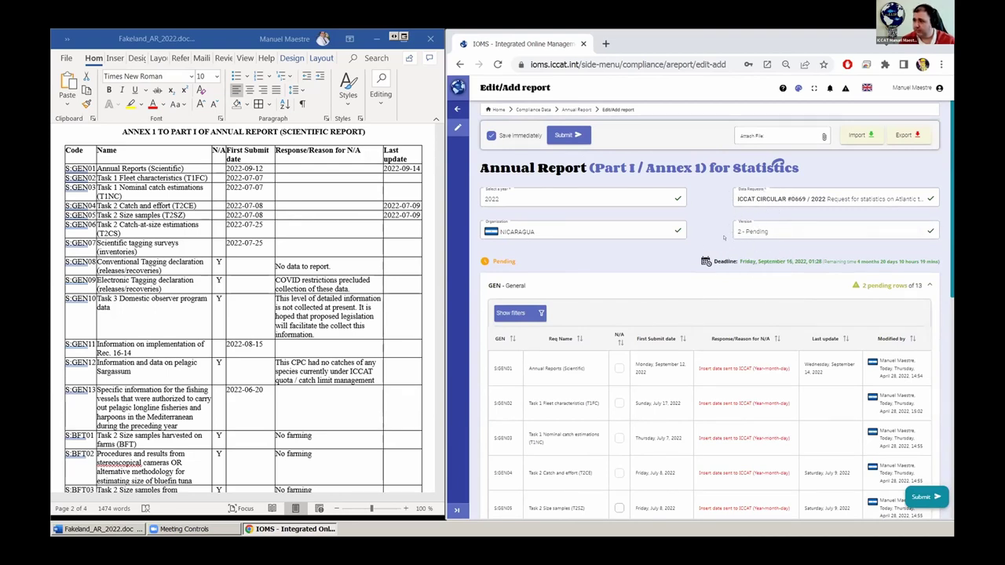
{"action": "scroll", "coordinate": [655, 343], "scroll_direction": "down", "scroll_amount": 2}
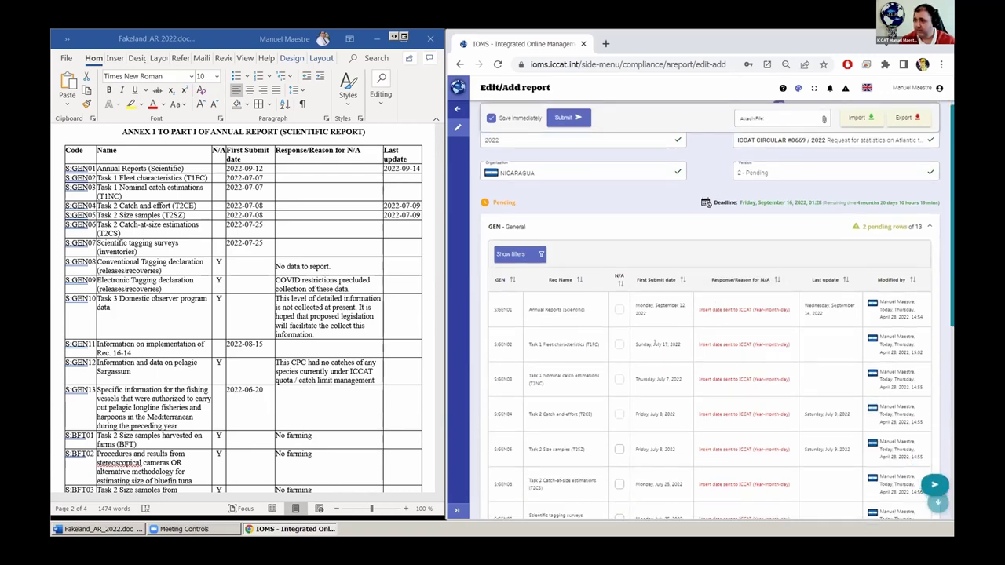
{"action": "left_click", "coordinate": [656, 344]}
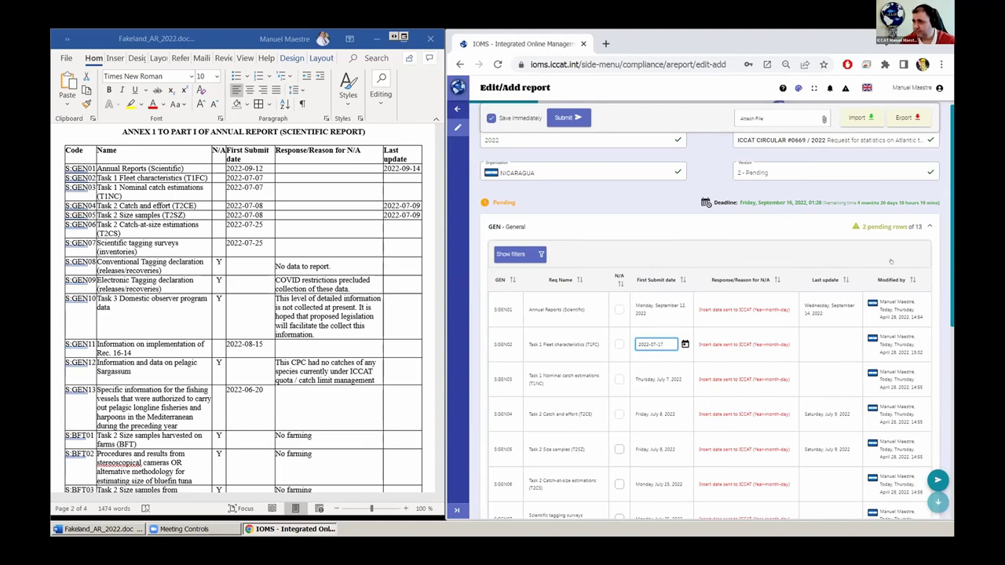
{"action": "scroll", "coordinate": [664, 202], "scroll_direction": "down", "scroll_amount": 5}
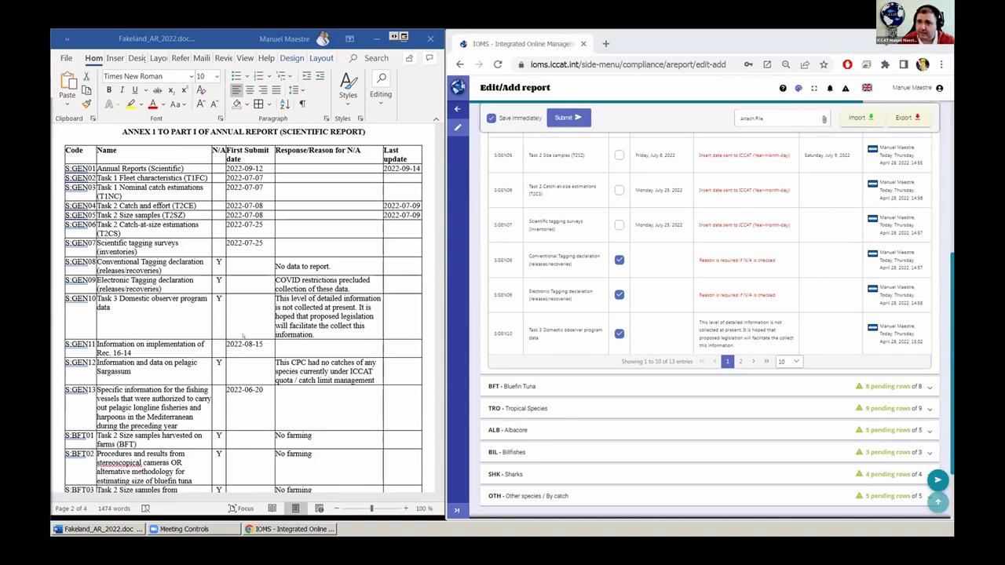
{"action": "scroll", "coordinate": [248, 335], "scroll_direction": "down", "scroll_amount": 1}
{"action": "scroll", "coordinate": [244, 306], "scroll_direction": "down", "scroll_amount": 2}
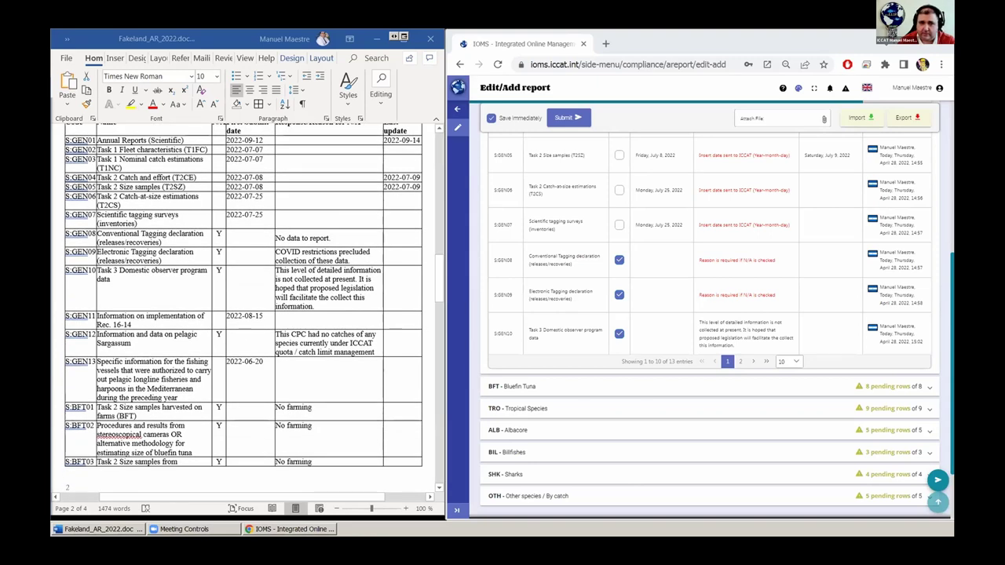
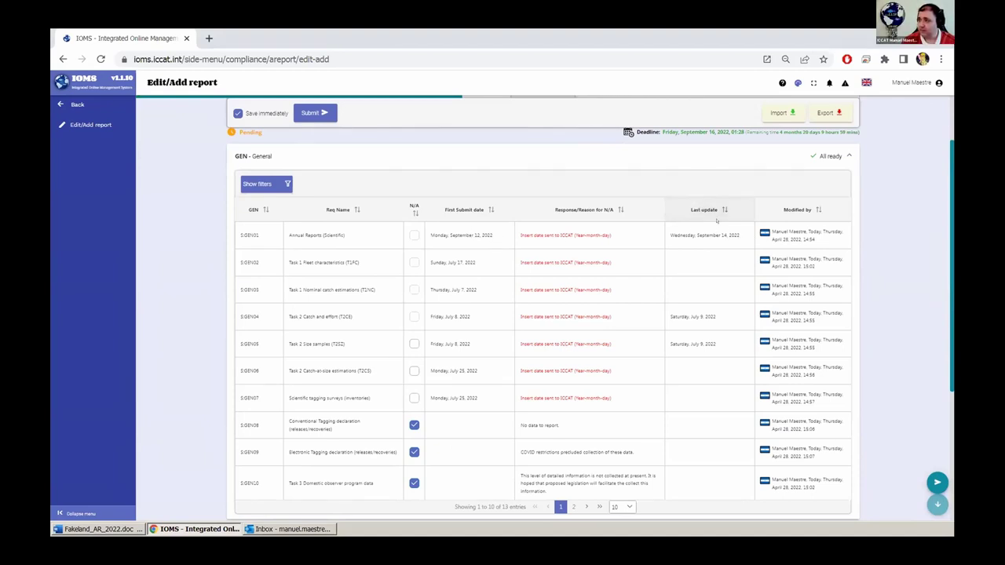
Enter 2022-09-13 as the response for requirement S:GEN01, Annual Reports (Scientific), and save it
{"action": "left_click", "coordinate": [536, 230]}
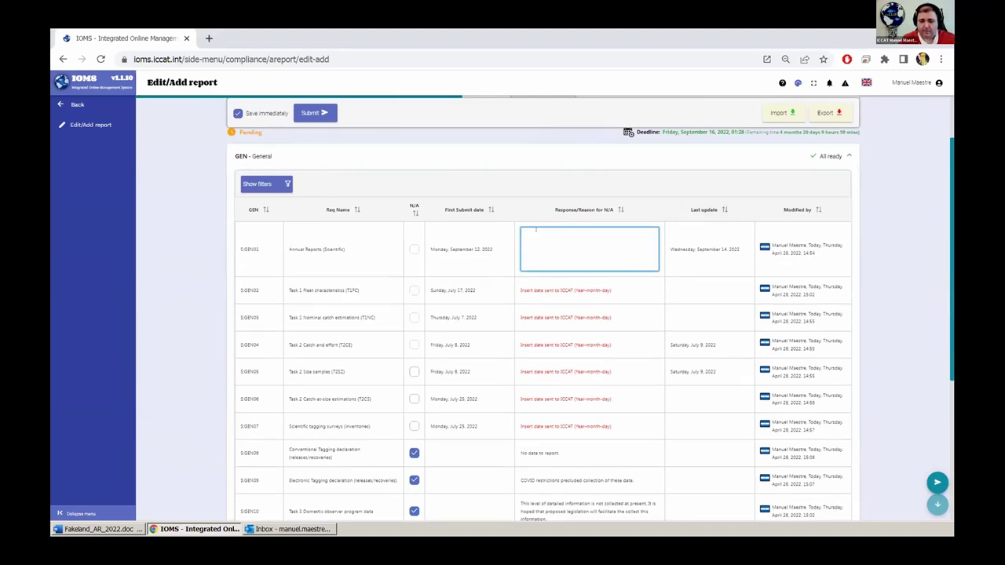
{"action": "type", "text": "I"}
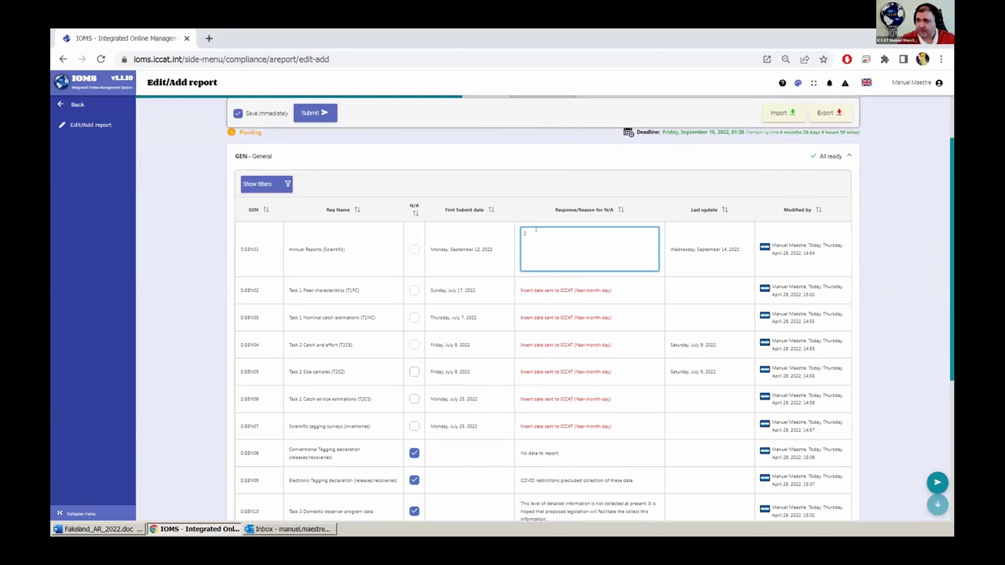
{"action": "type", "text": "022"}
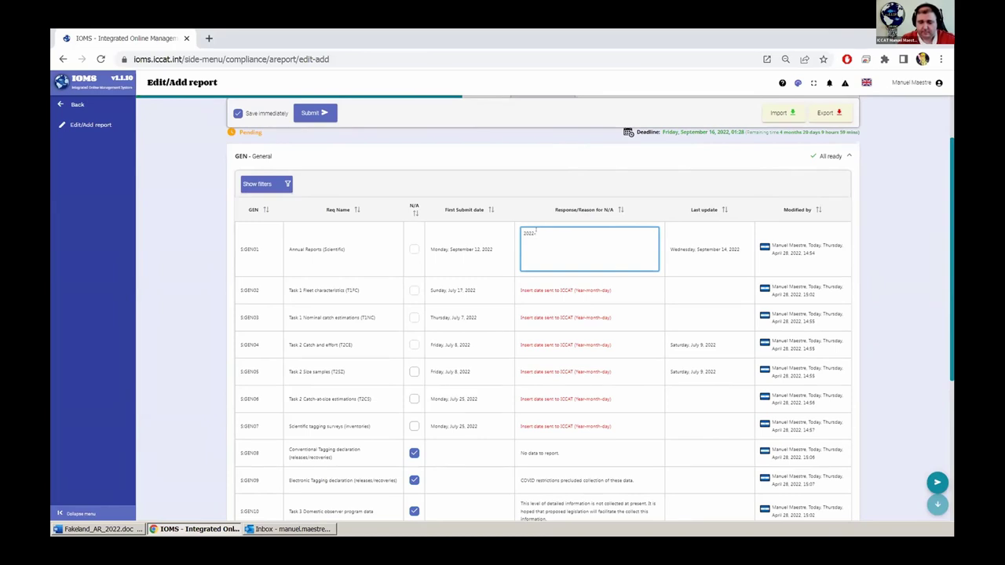
{"action": "type", "text": "-09-13"}
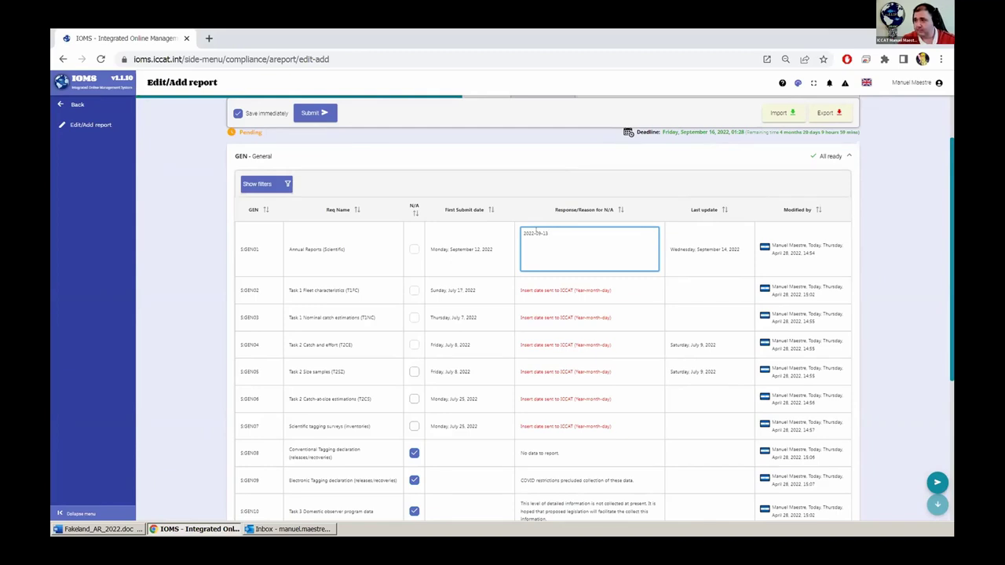
{"action": "key", "text": "Return"}
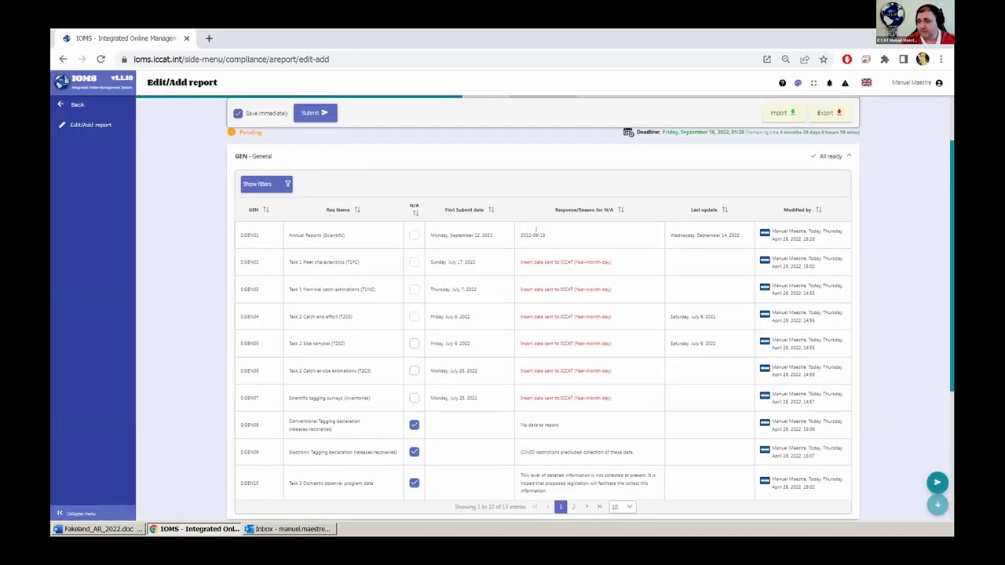
{"action": "left_click", "coordinate": [544, 235]}
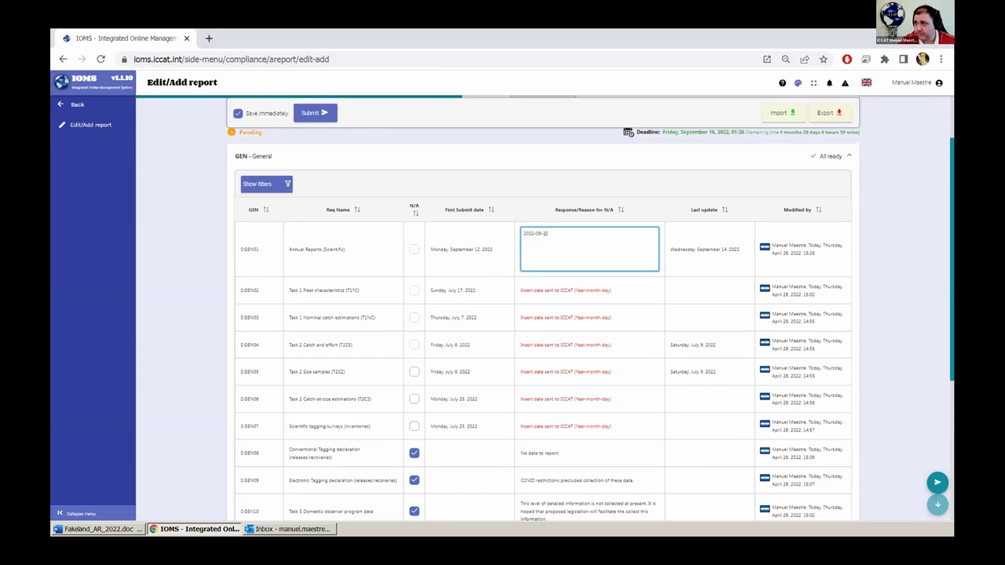
{"action": "left_click", "coordinate": [626, 184]}
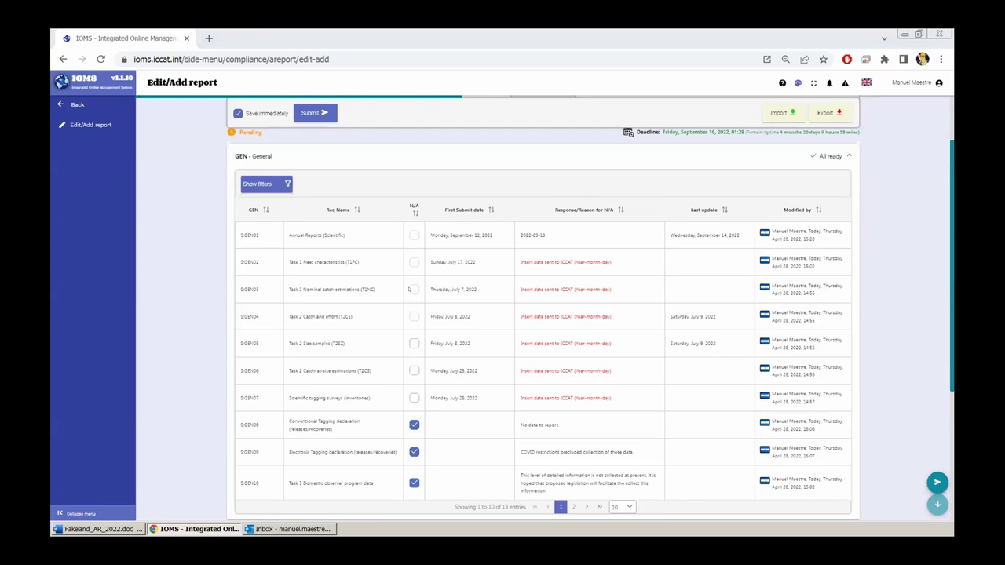
Add the lines "explanation" and "or whatever you like" below the date in the S:GEN01 response, separated from it by a blank line
{"action": "left_click", "coordinate": [551, 234]}
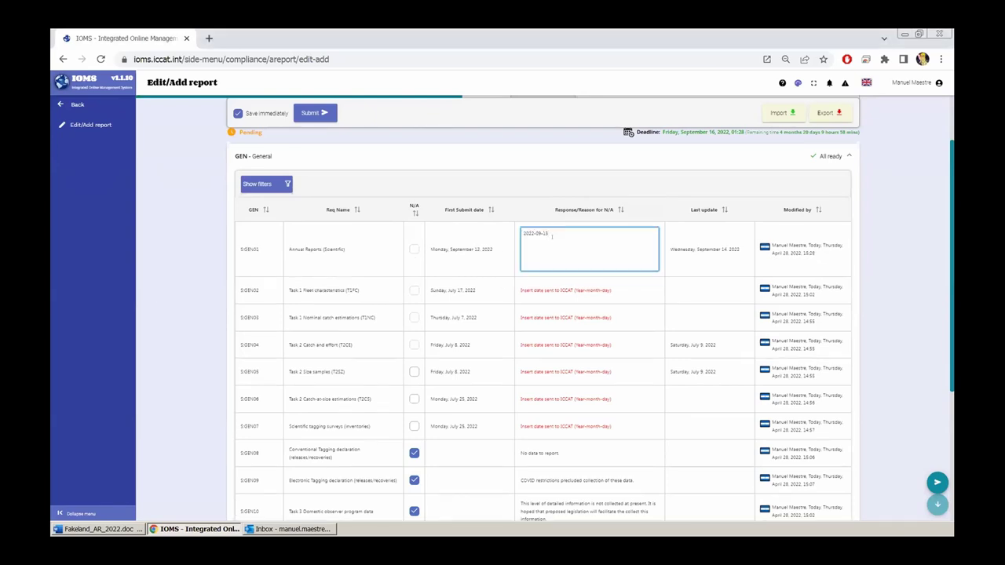
{"action": "key", "text": "Return"}
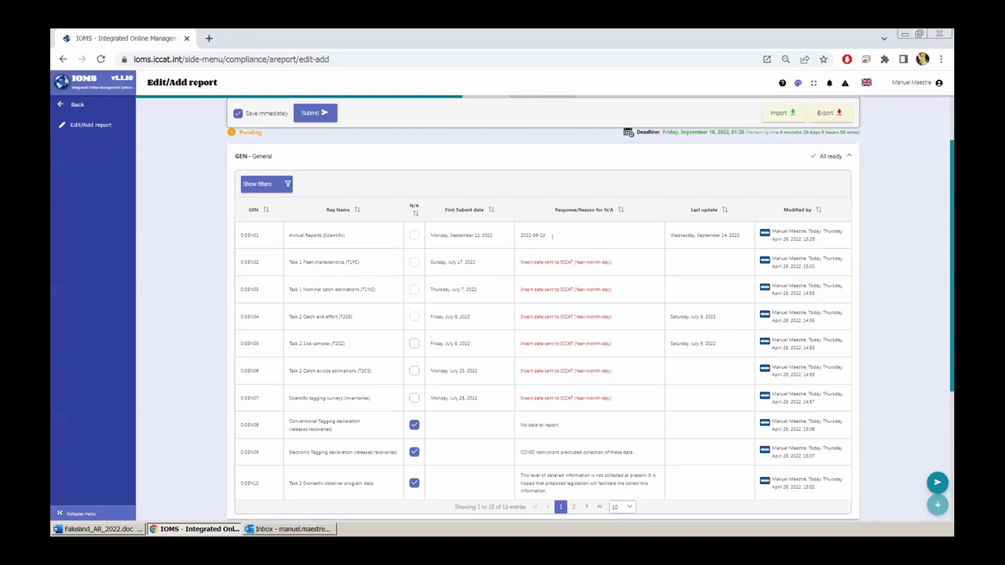
{"action": "left_click", "coordinate": [552, 236]}
{"action": "type", "text": "explanation"}
{"action": "key", "text": "Return"}
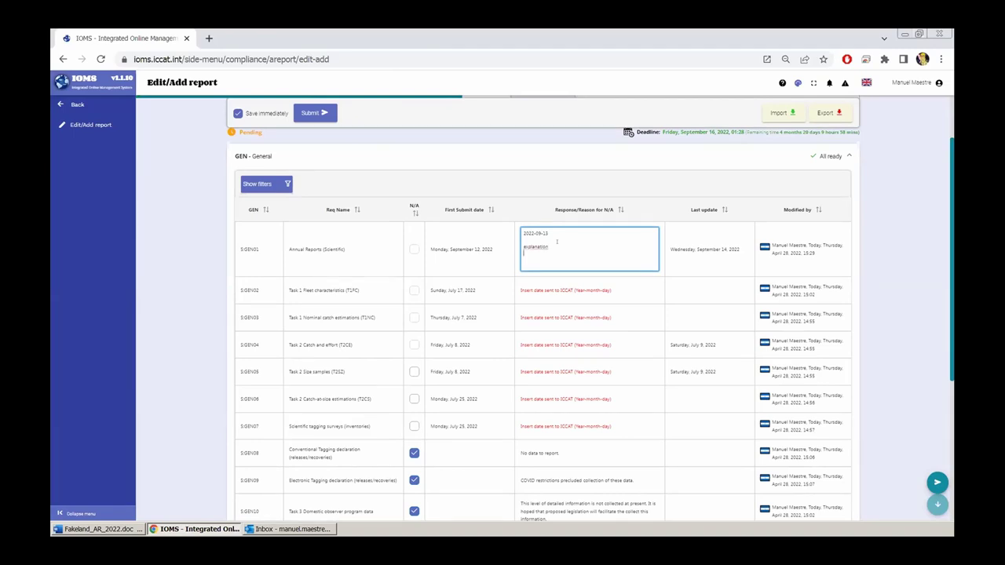
{"action": "type", "text": "d"}
{"action": "type", "text": "r whatever you like"}
{"action": "key", "text": "Tab"}
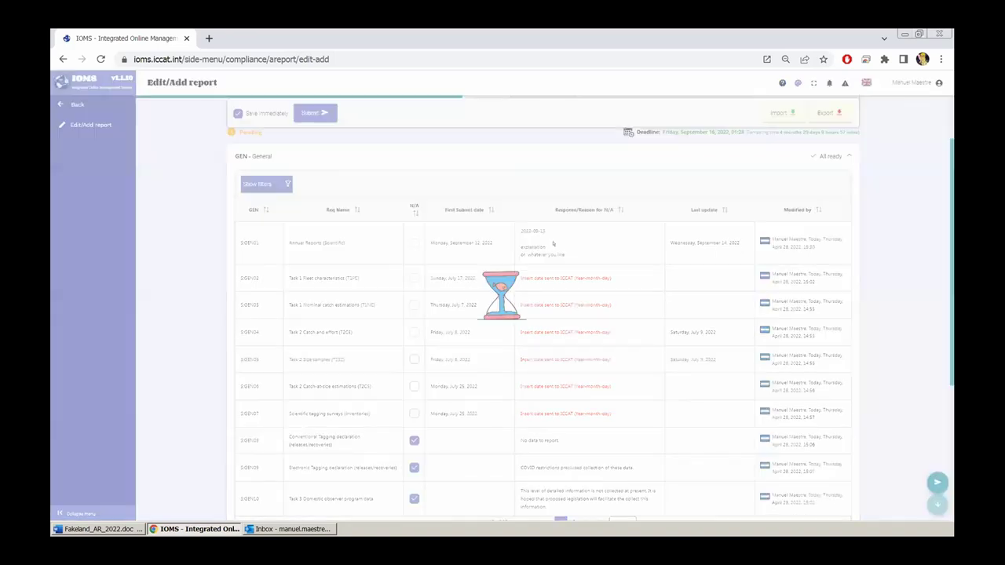
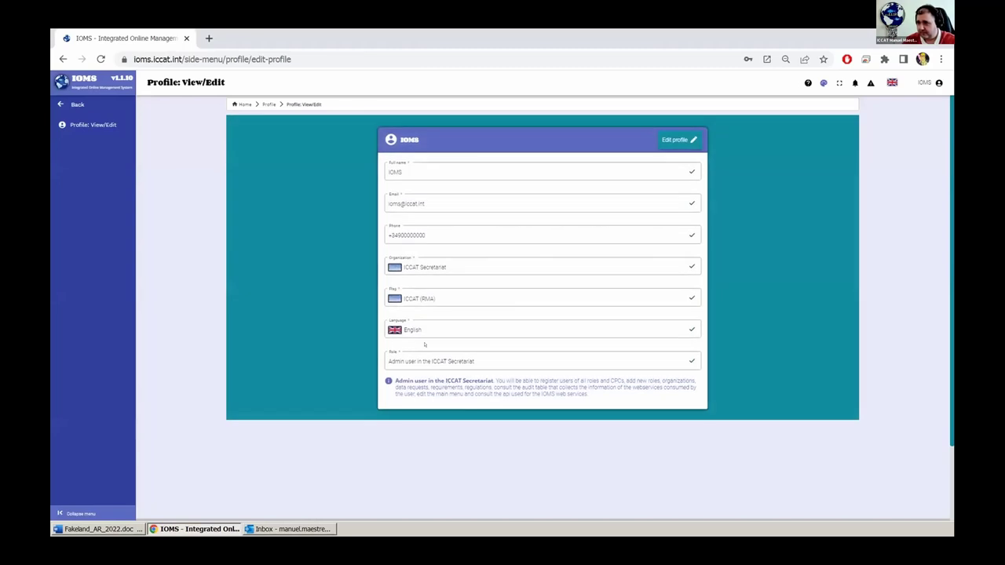
Go from the profile to the main dashboard and examine an enlarged view of the pending and completed data requests by organization chart
{"action": "left_click", "coordinate": [407, 360]}
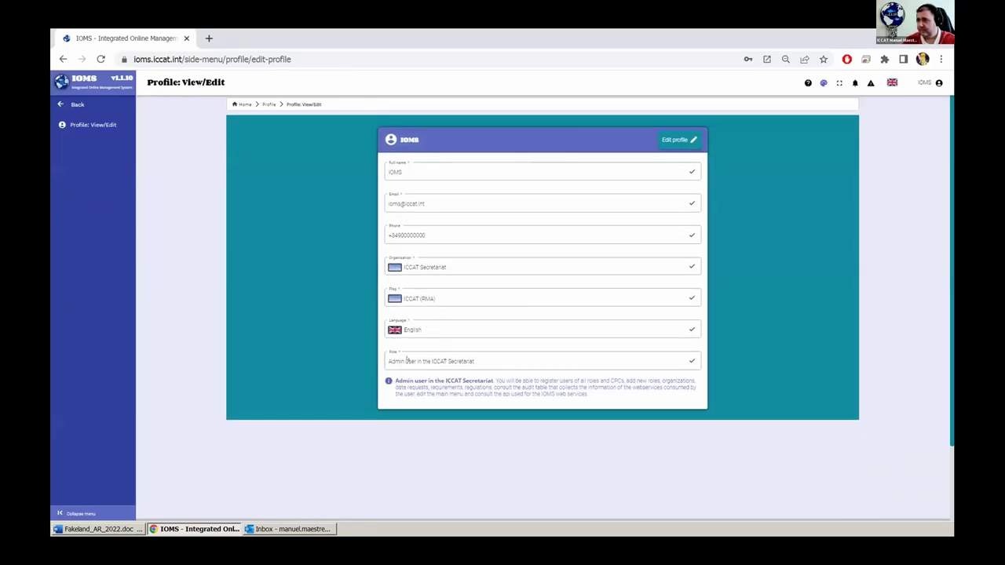
{"action": "left_click", "coordinate": [243, 105]}
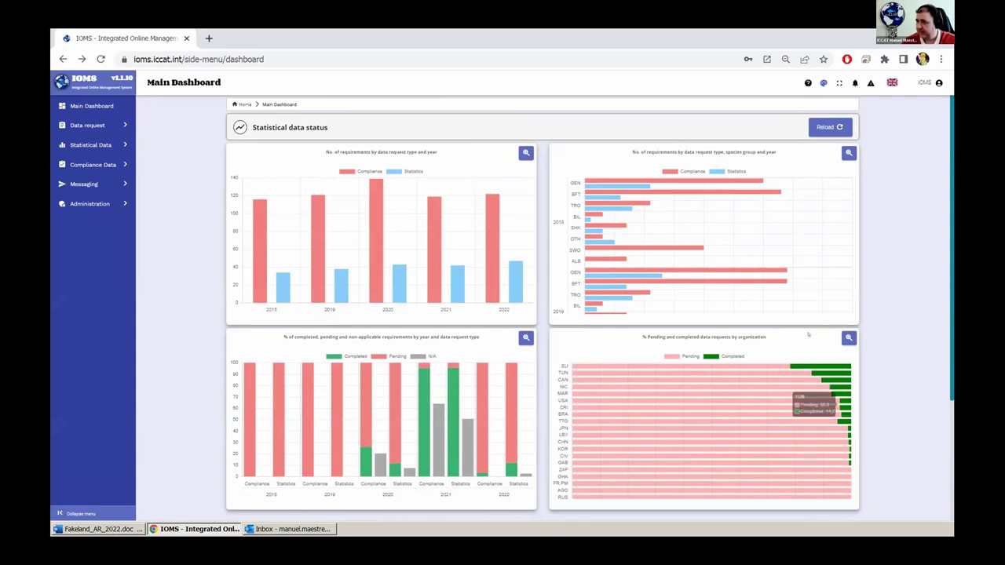
{"action": "left_click", "coordinate": [847, 338]}
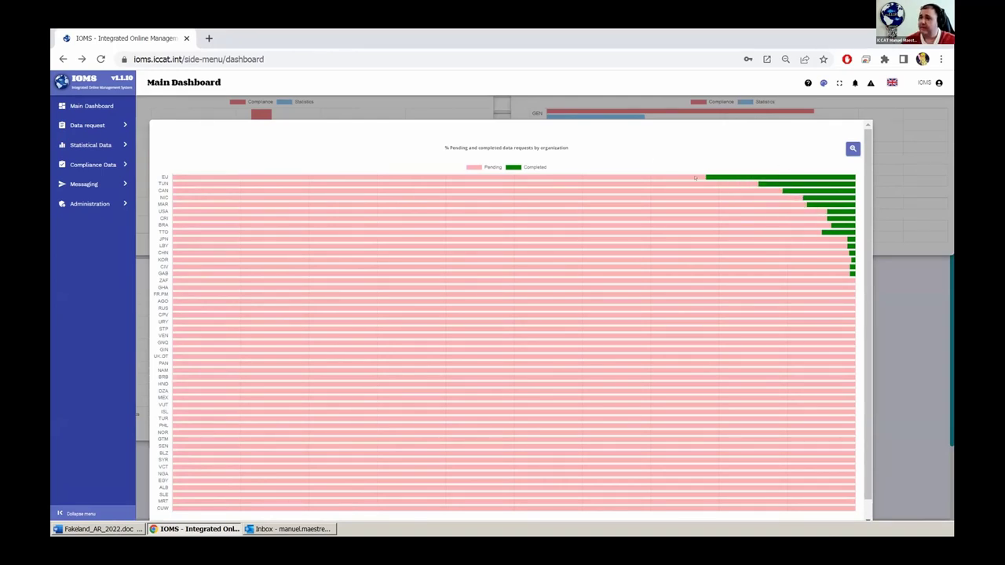
{"action": "mouse_move", "coordinate": [708, 177]}
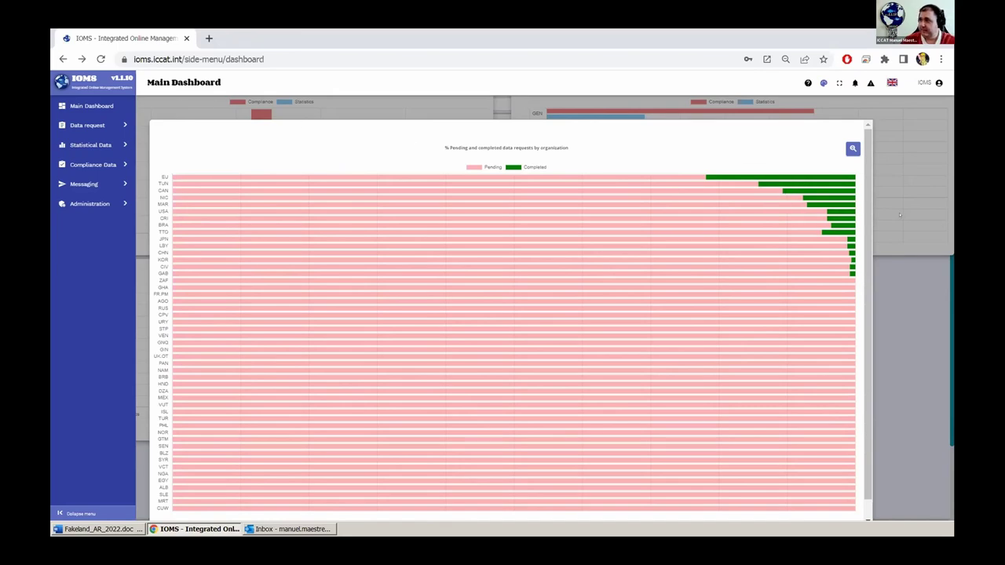
{"action": "left_click", "coordinate": [848, 148]}
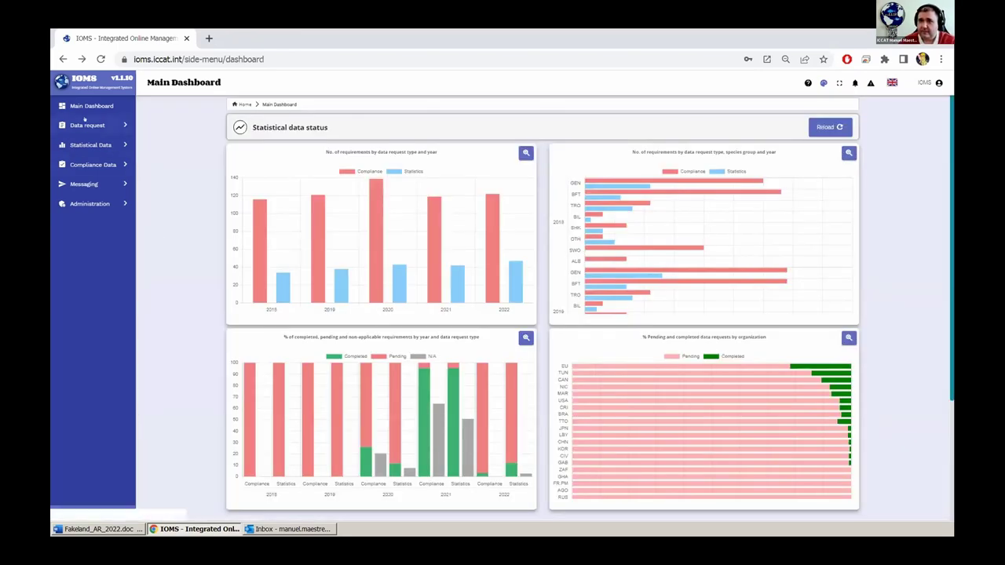
Open the Annual Reports Dashboard within the Annual Report options of Compliance Data
{"action": "left_click", "coordinate": [90, 164]}
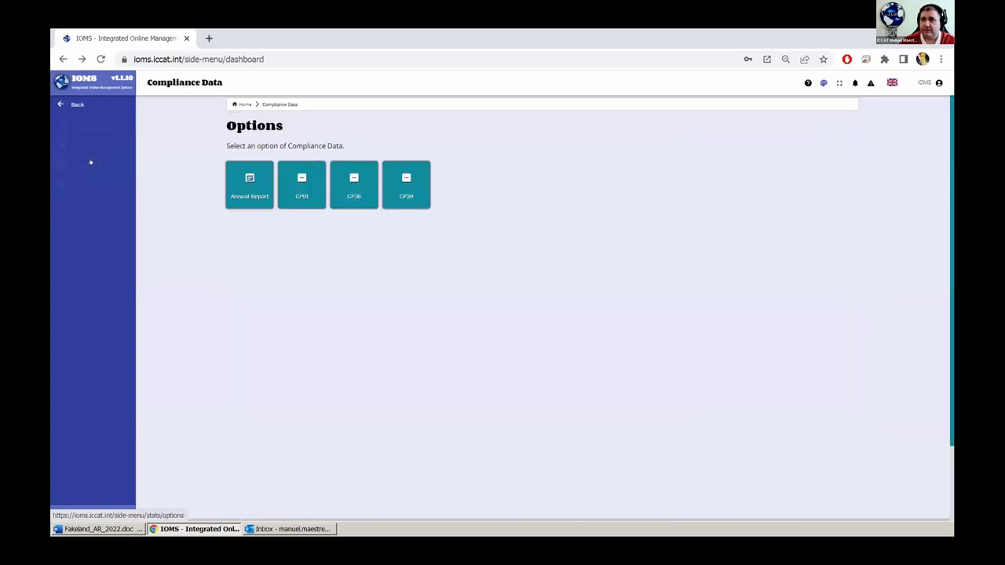
{"action": "left_click", "coordinate": [251, 186]}
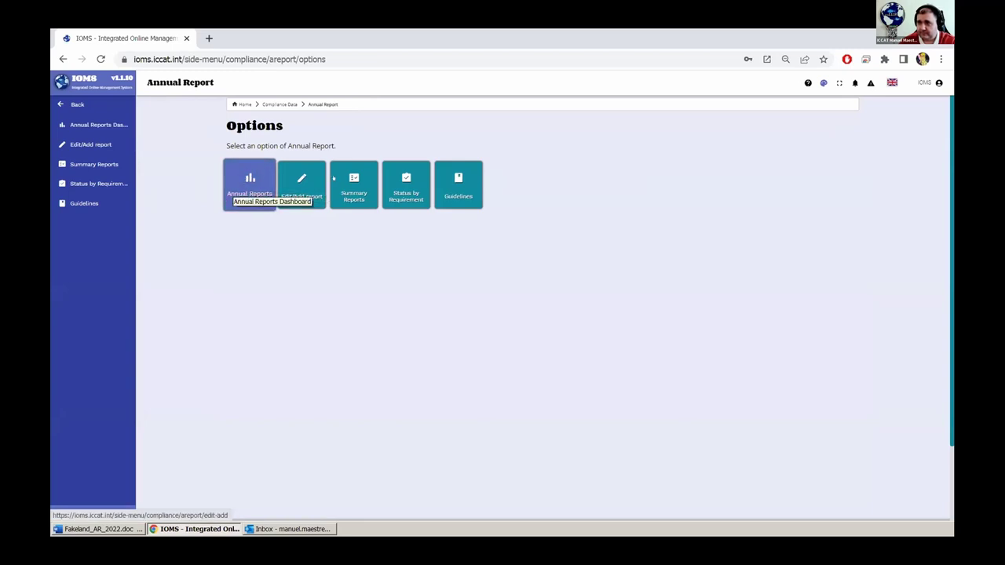
{"action": "left_click", "coordinate": [251, 191]}
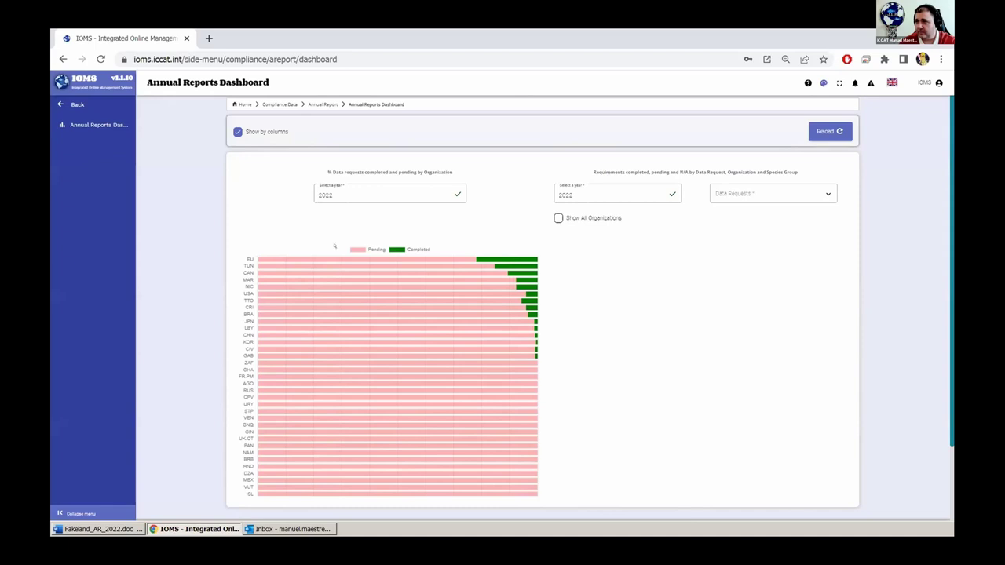
View the completed and pending data requests by organization for 2021, and set that chart back to 2022
{"action": "left_click", "coordinate": [347, 198]}
{"action": "left_click", "coordinate": [346, 195]}
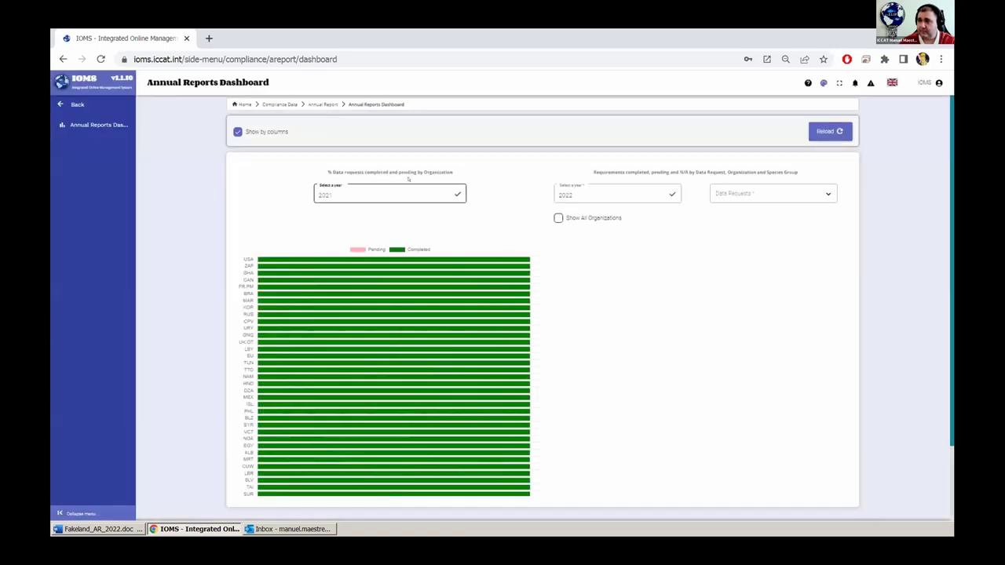
{"action": "left_click", "coordinate": [386, 194]}
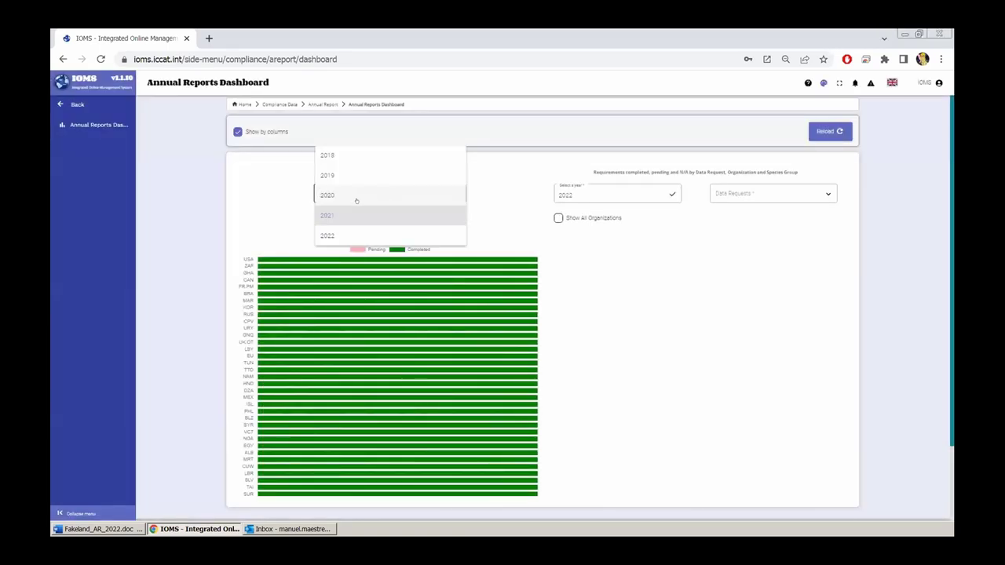
{"action": "left_click", "coordinate": [341, 234]}
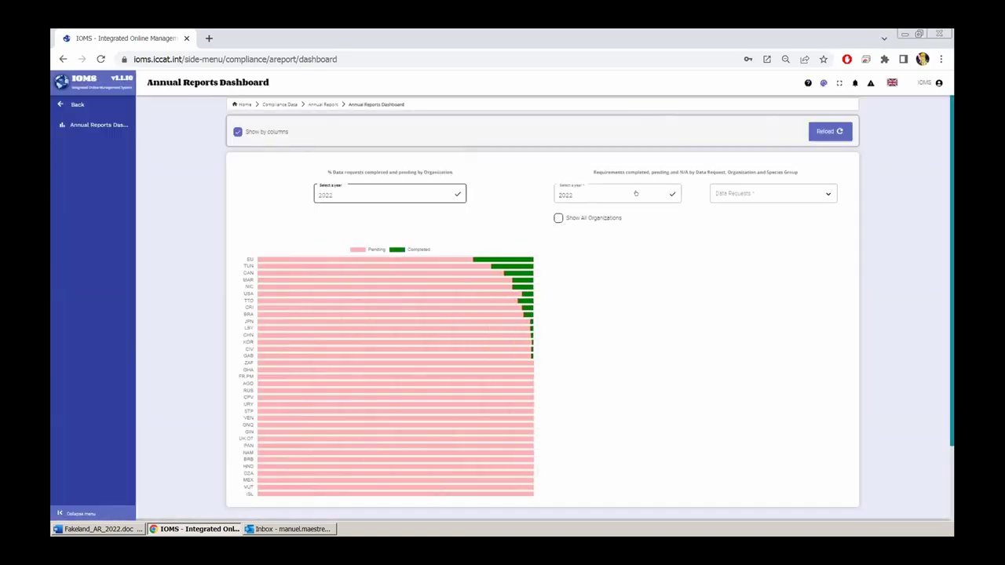
Set the requirements chart to 2021 with data request ICCAT CIRCULAR #0738 / 2021 and look through the available organizations
{"action": "left_click", "coordinate": [613, 197]}
{"action": "left_click", "coordinate": [582, 197]}
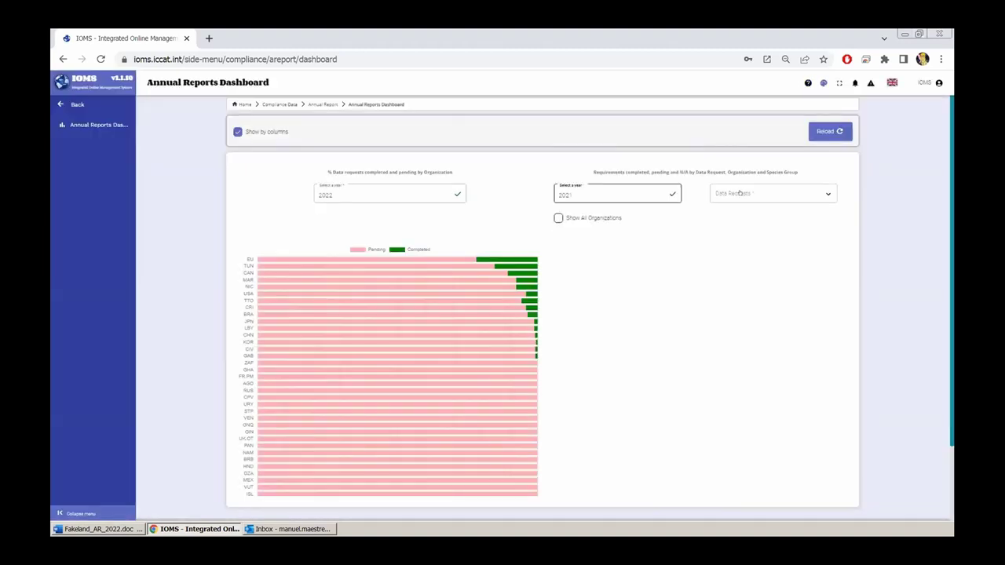
{"action": "left_click", "coordinate": [739, 192]}
{"action": "left_click", "coordinate": [754, 230]}
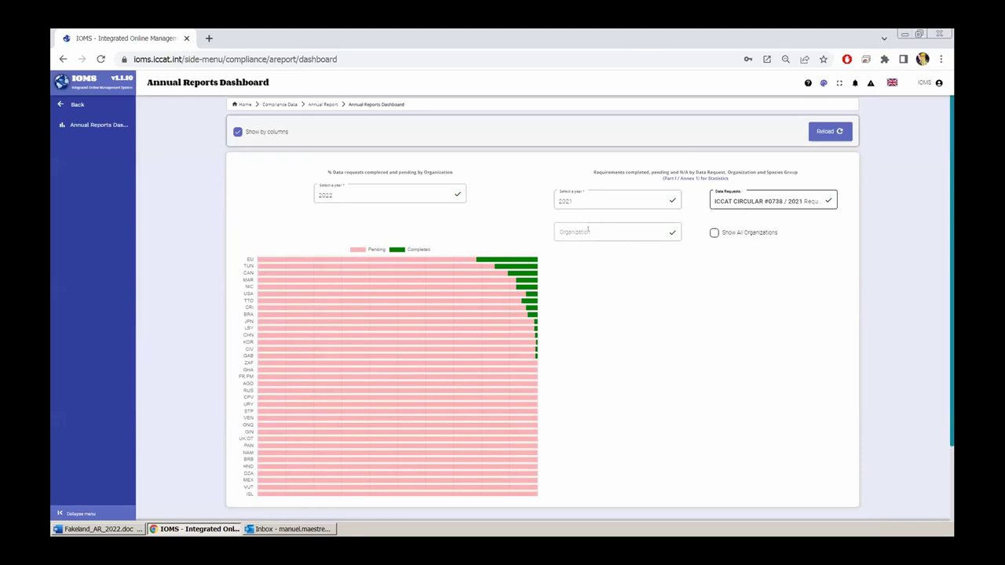
{"action": "left_click", "coordinate": [583, 234]}
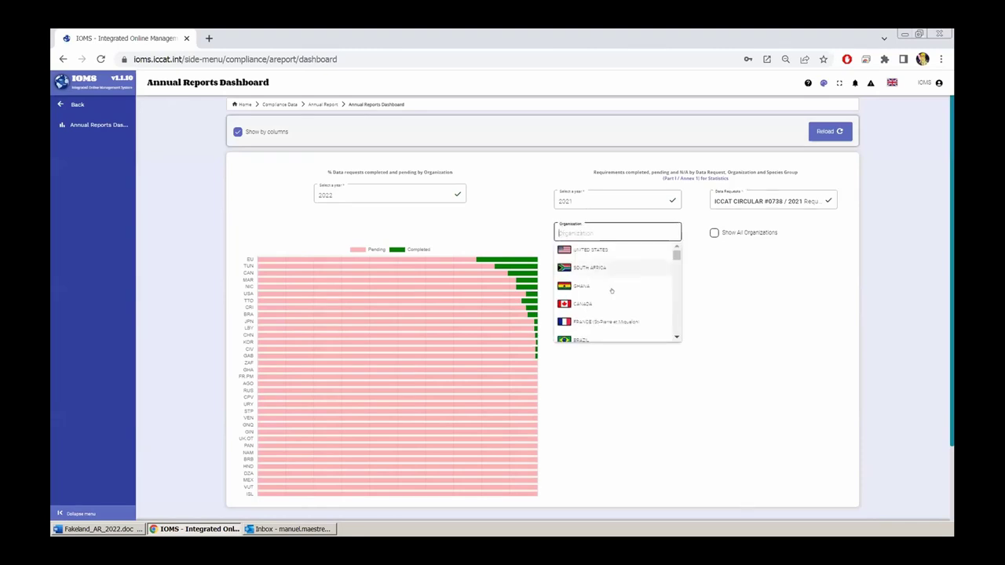
{"action": "scroll", "coordinate": [588, 321], "scroll_direction": "down", "scroll_amount": 5}
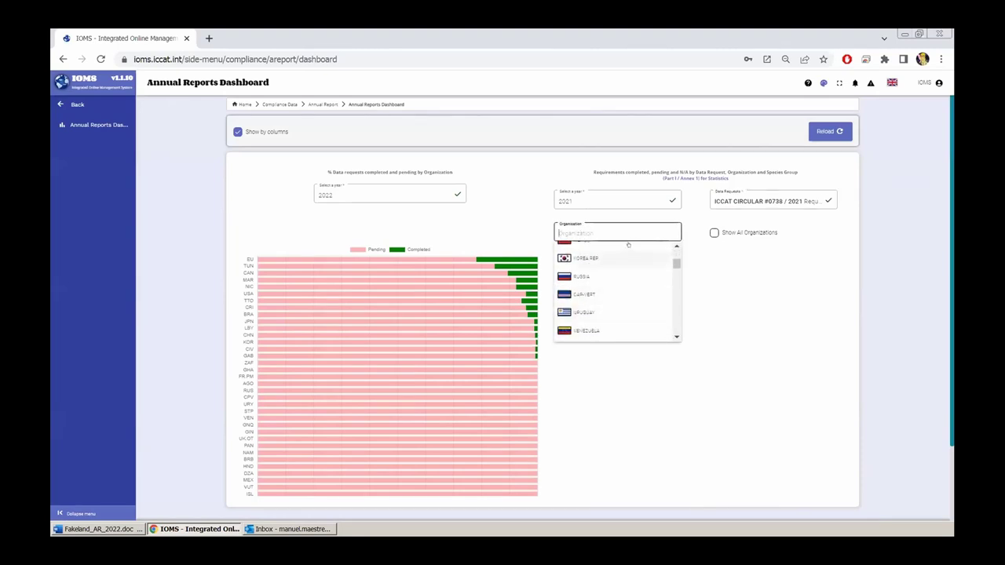
Show the requirements chart for 2022, data request ICCAT CIRCULAR #0669 / 2022 and organization European Union, and examine its species group bars
{"action": "left_click", "coordinate": [611, 191]}
{"action": "left_click", "coordinate": [608, 239]}
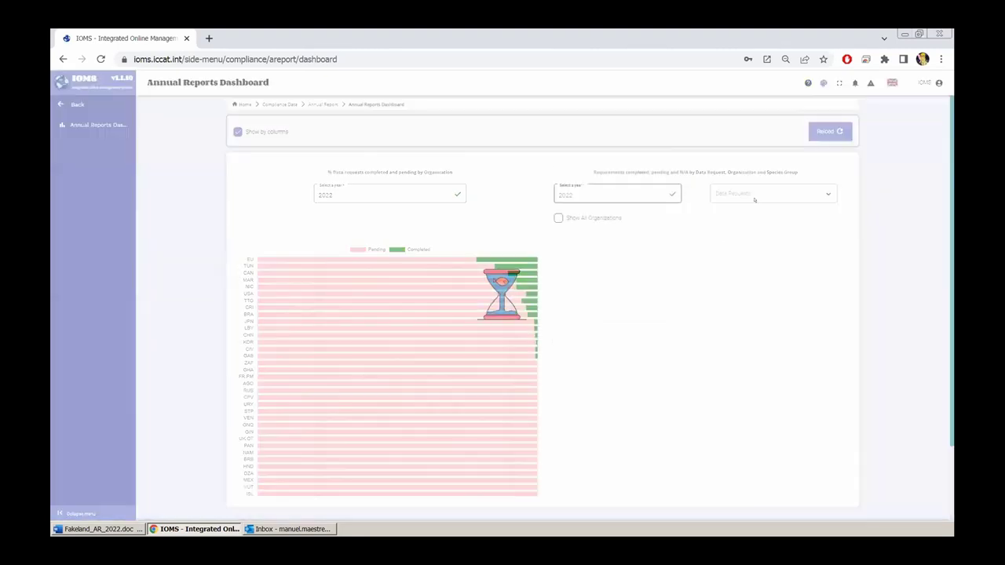
{"action": "left_click", "coordinate": [738, 193]}
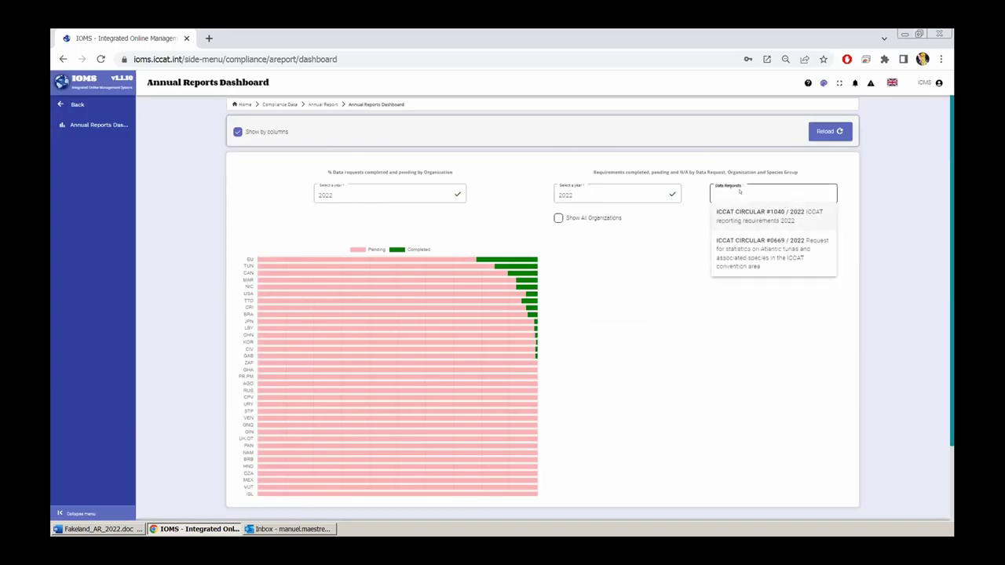
{"action": "left_click", "coordinate": [762, 253]}
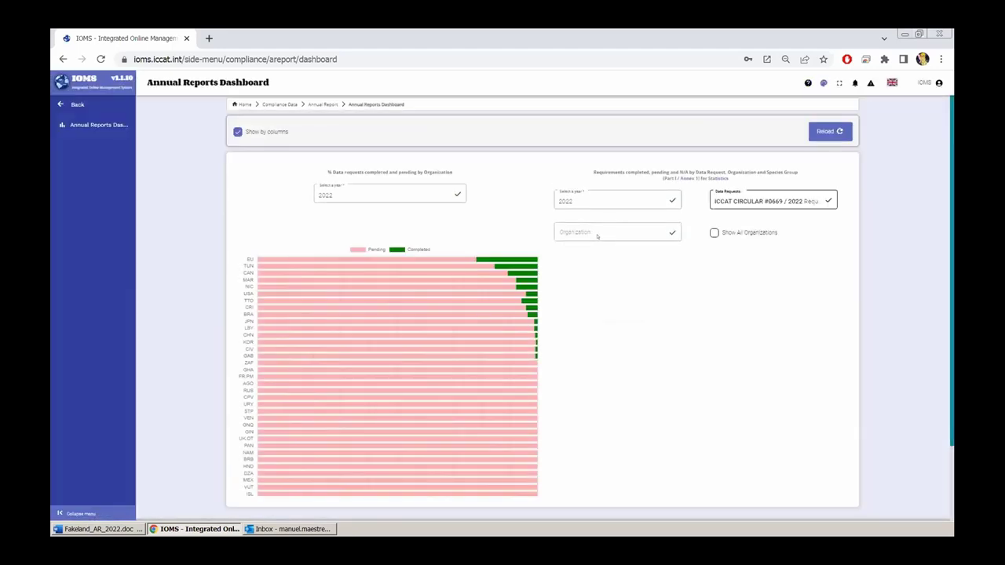
{"action": "left_click", "coordinate": [611, 230]}
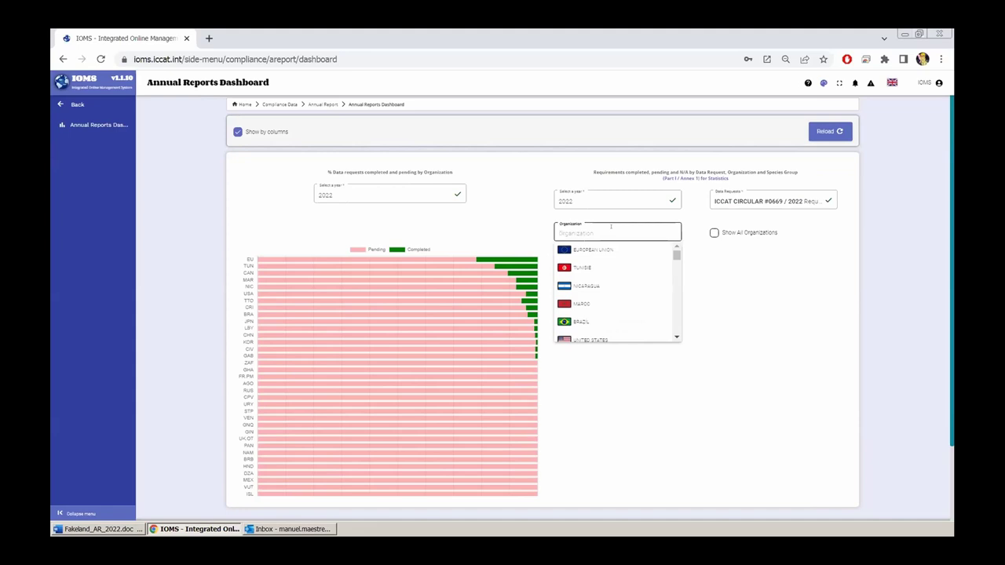
{"action": "left_click", "coordinate": [610, 246]}
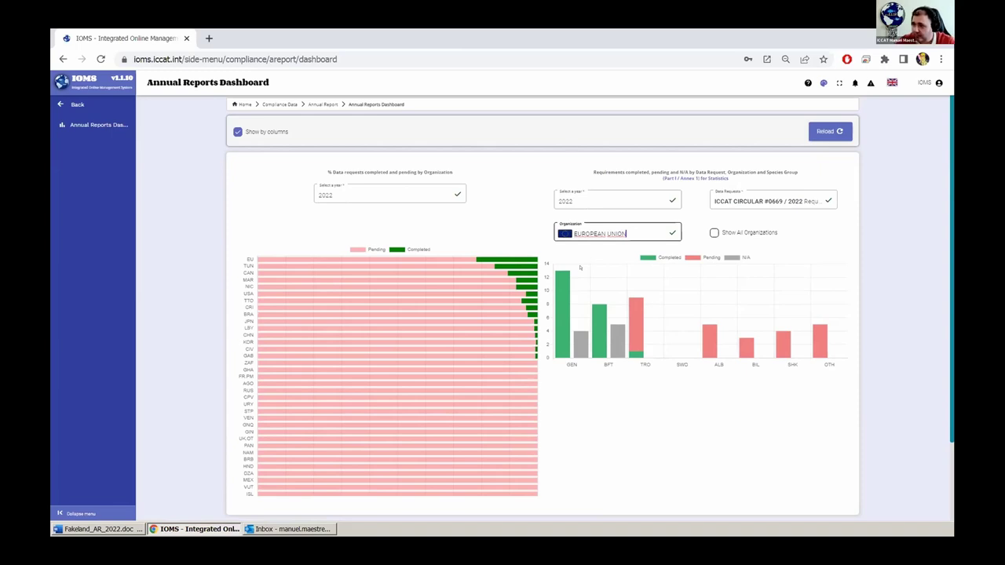
{"action": "mouse_move", "coordinate": [565, 314]}
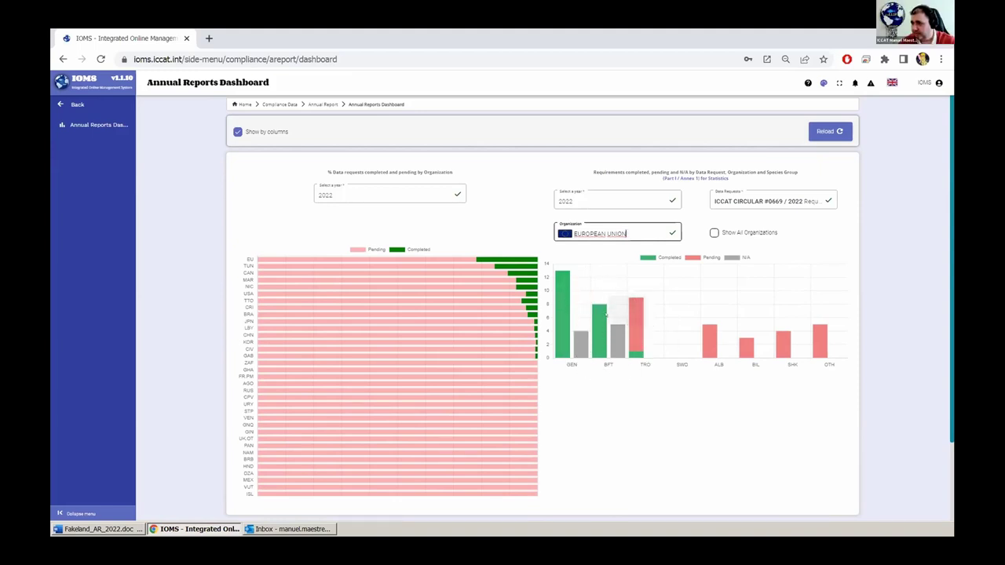
Switch the organization in the 2022 requirements chart to Tunisie and view its bars by species group
{"action": "mouse_move", "coordinate": [618, 349]}
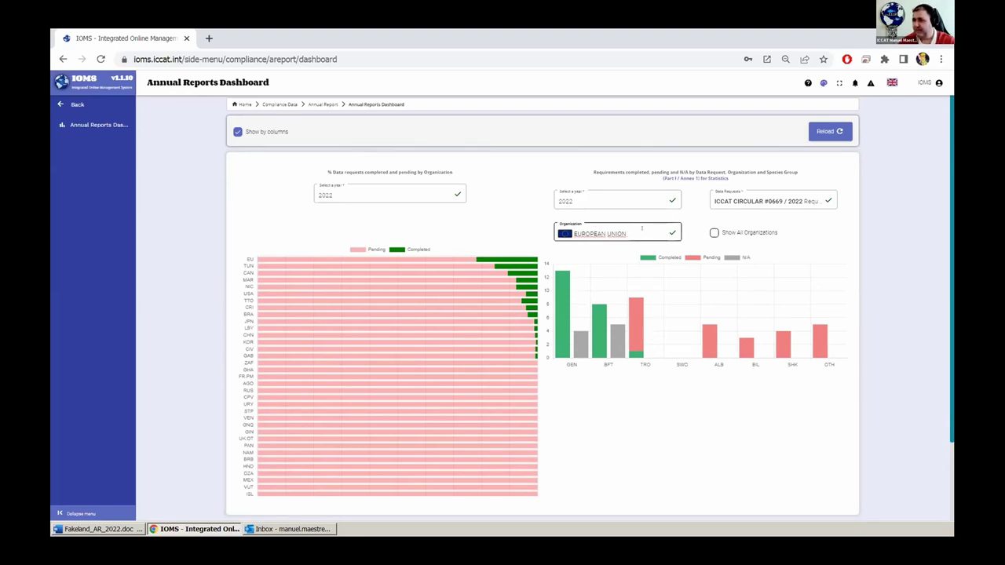
{"action": "left_click", "coordinate": [596, 227]}
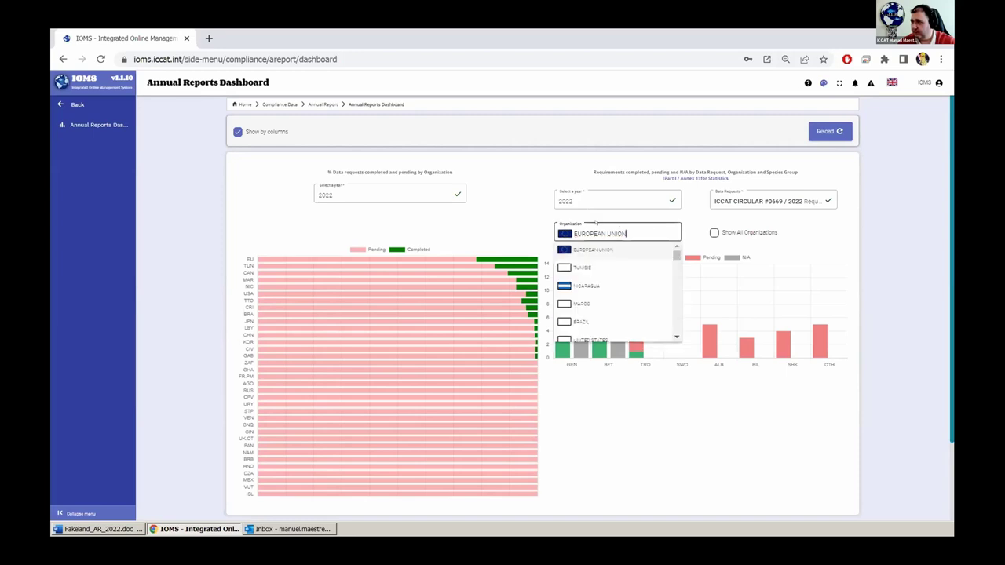
{"action": "left_click", "coordinate": [582, 267]}
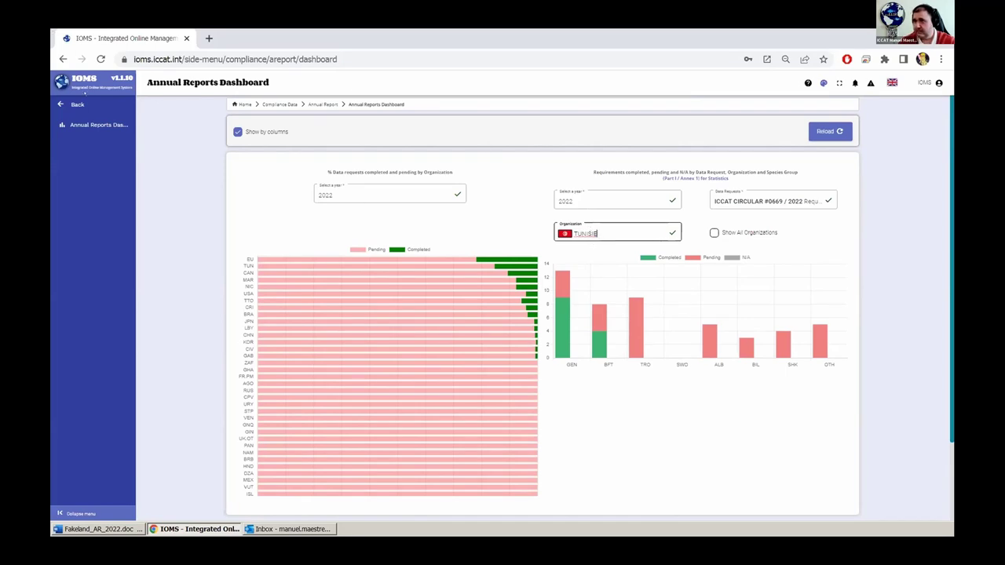
Open the Annual Report's Summary Reports for 2022 with data request ICCAT CIRCULAR #1040 / 2022
{"action": "left_click", "coordinate": [78, 104]}
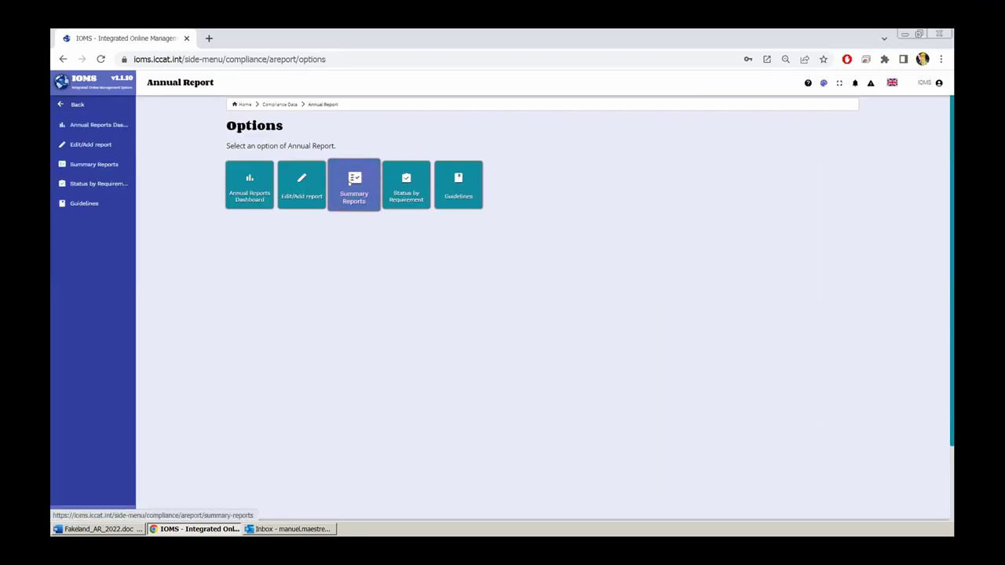
{"action": "left_click", "coordinate": [350, 182]}
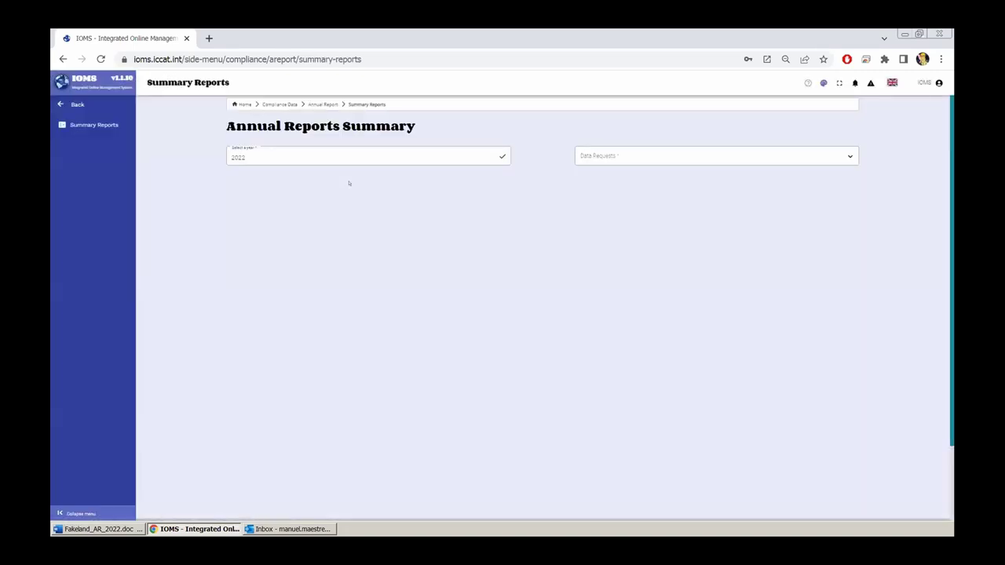
{"action": "left_click", "coordinate": [648, 150]}
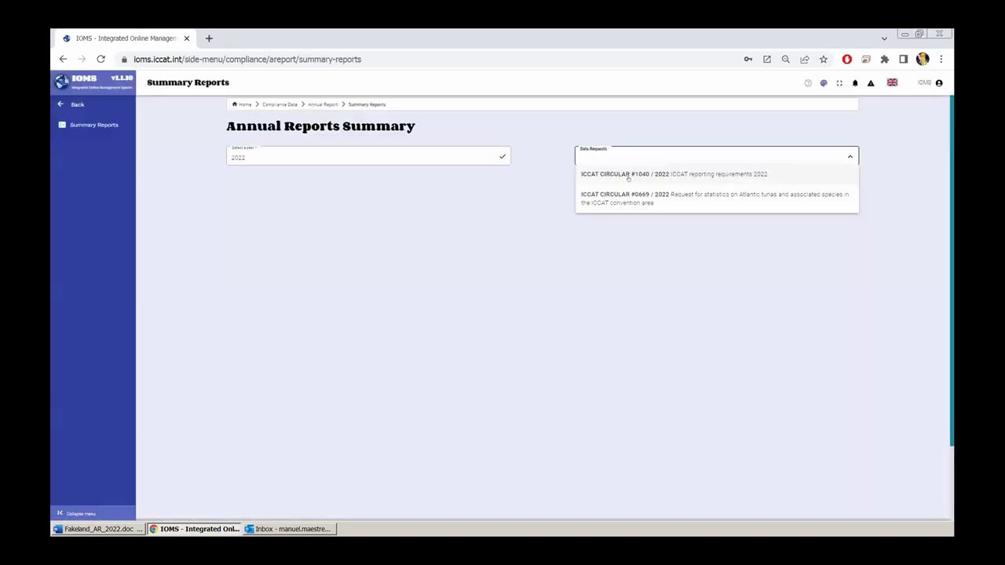
{"action": "left_click", "coordinate": [628, 171]}
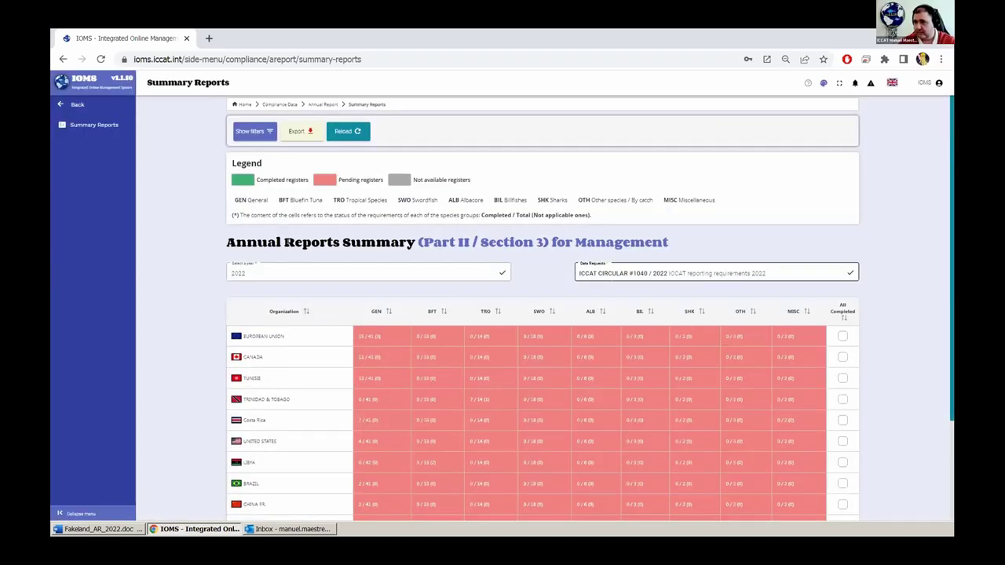
Examine the organizations' species group cells against the legend note explaining completed, total and not applicable requirements
{"action": "scroll", "coordinate": [196, 277], "scroll_direction": "down", "scroll_amount": 1}
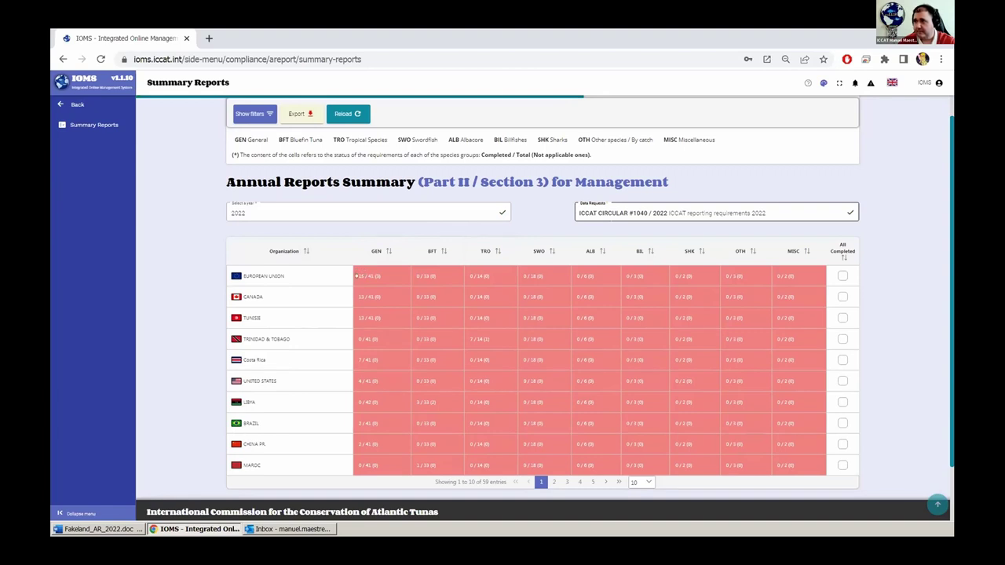
{"action": "left_click", "coordinate": [494, 159]}
{"action": "left_click", "coordinate": [519, 154]}
{"action": "left_click", "coordinate": [519, 155]}
{"action": "left_click", "coordinate": [559, 150]}
{"action": "left_click", "coordinate": [559, 150]}
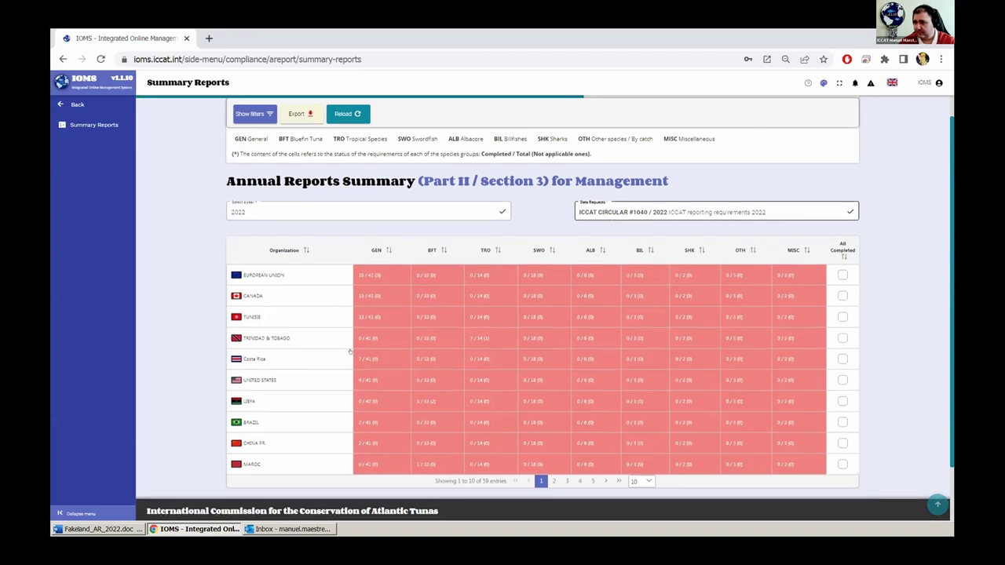
View the second page of organizations in the annual reports summary and return to the first page
{"action": "scroll", "coordinate": [350, 351], "scroll_direction": "down", "scroll_amount": 2}
{"action": "left_click", "coordinate": [554, 413]}
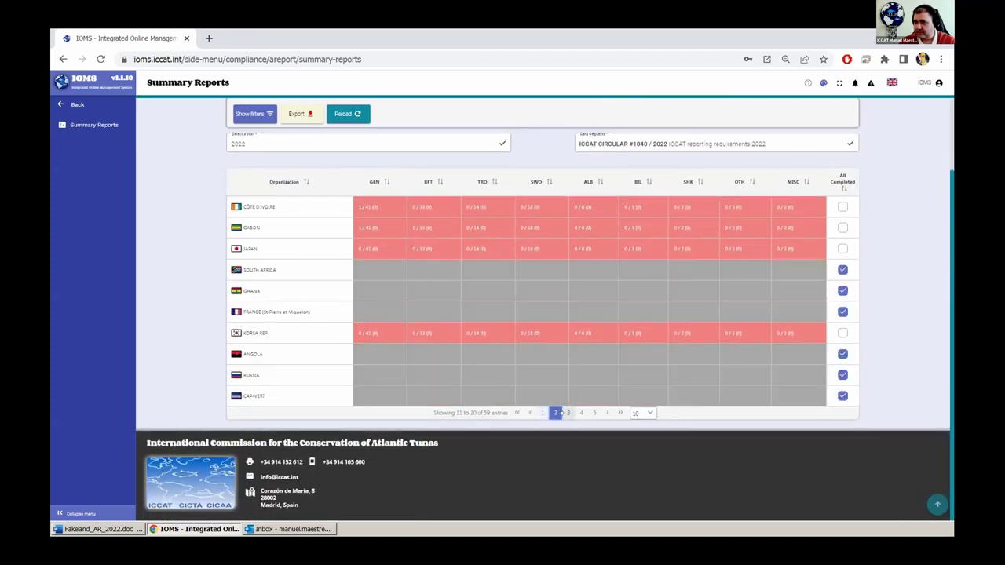
{"action": "left_click", "coordinate": [568, 413]}
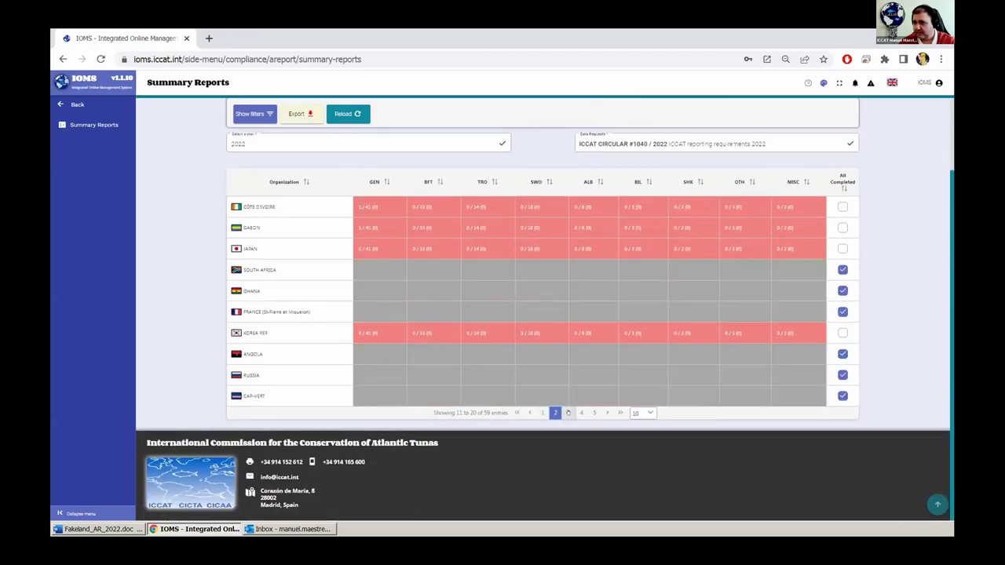
{"action": "left_click", "coordinate": [526, 412]}
{"action": "left_click", "coordinate": [526, 412]}
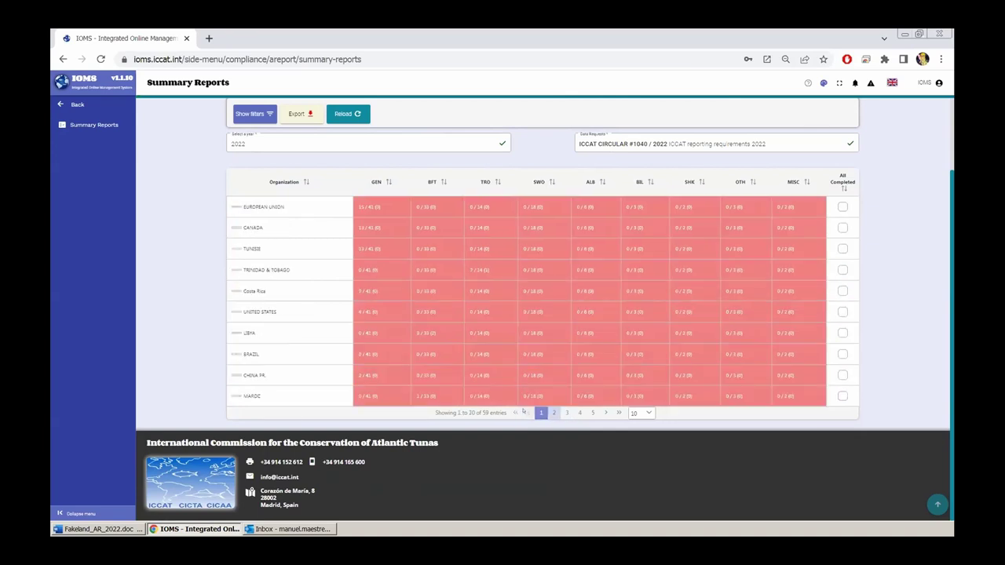
Examine the European Union's summary row and the legend colours for completed and pending registers
{"action": "scroll", "coordinate": [448, 366], "scroll_direction": "up", "scroll_amount": 3}
{"action": "scroll", "coordinate": [440, 392], "scroll_direction": "down", "scroll_amount": 1}
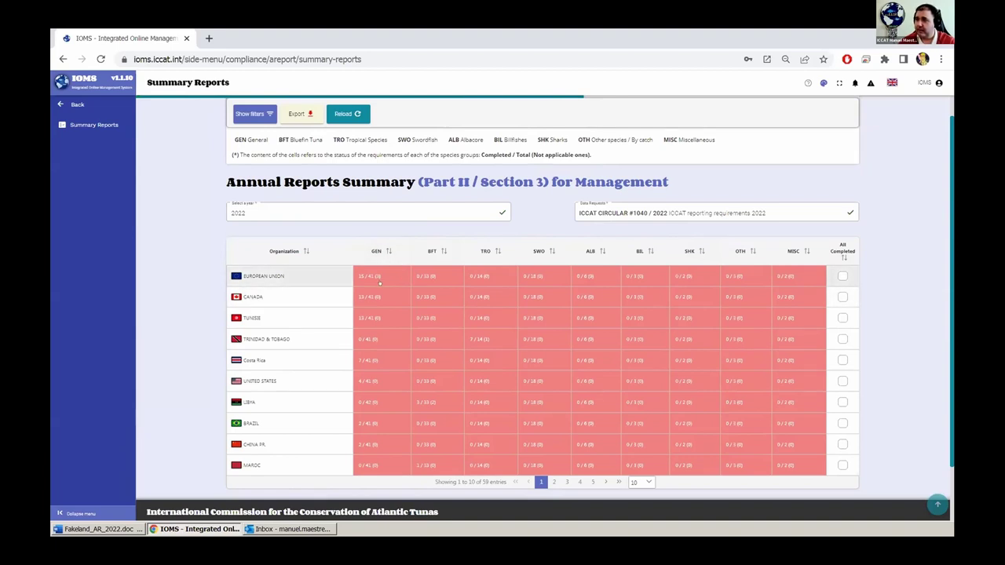
{"action": "scroll", "coordinate": [341, 277], "scroll_direction": "up", "scroll_amount": 2}
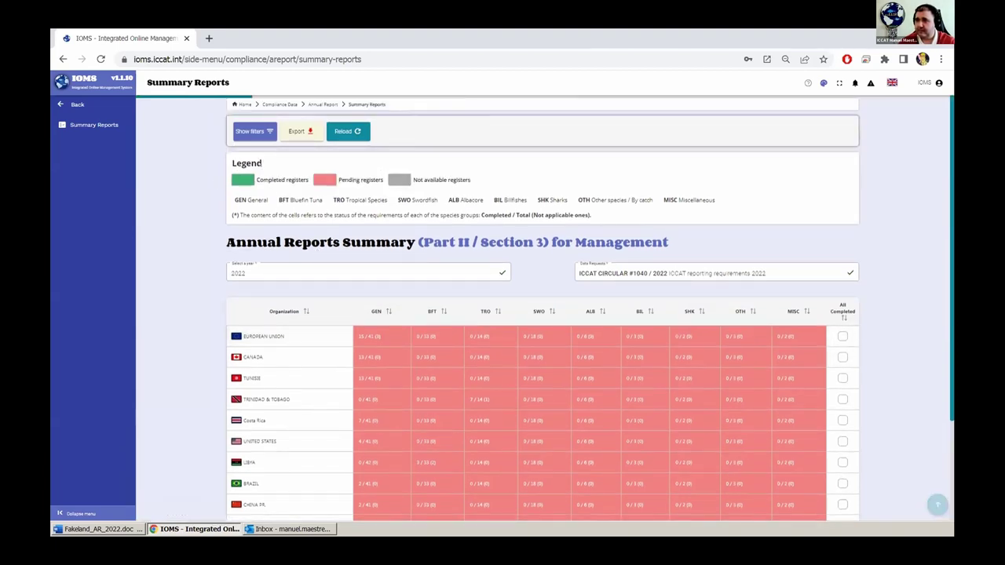
{"action": "left_click", "coordinate": [244, 180]}
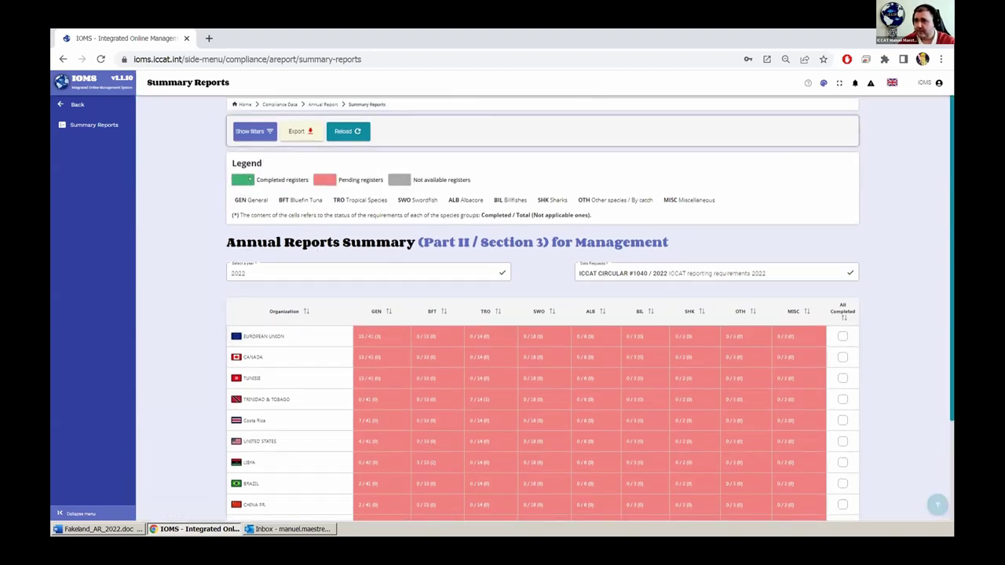
{"action": "left_click", "coordinate": [249, 180]}
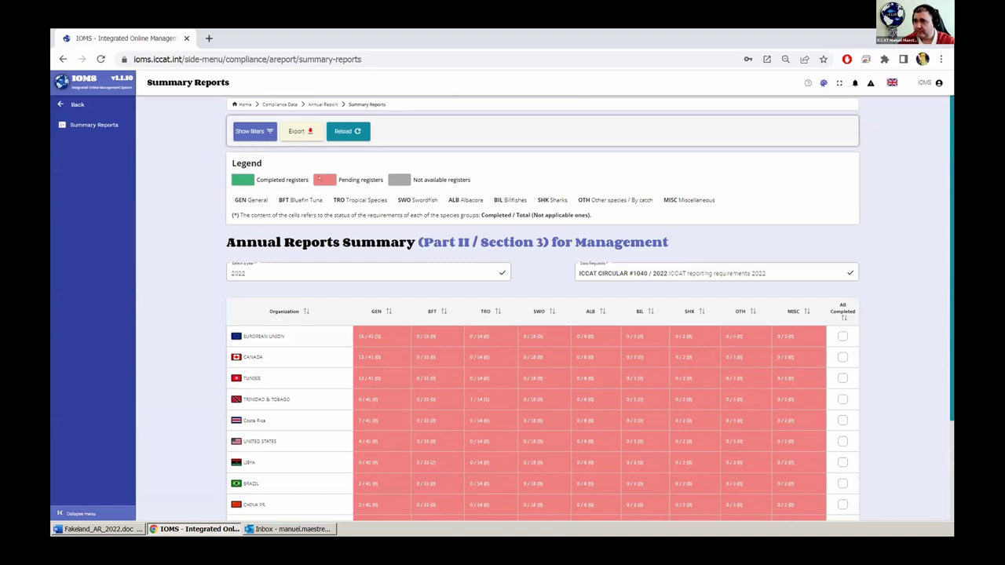
{"action": "left_click", "coordinate": [327, 180]}
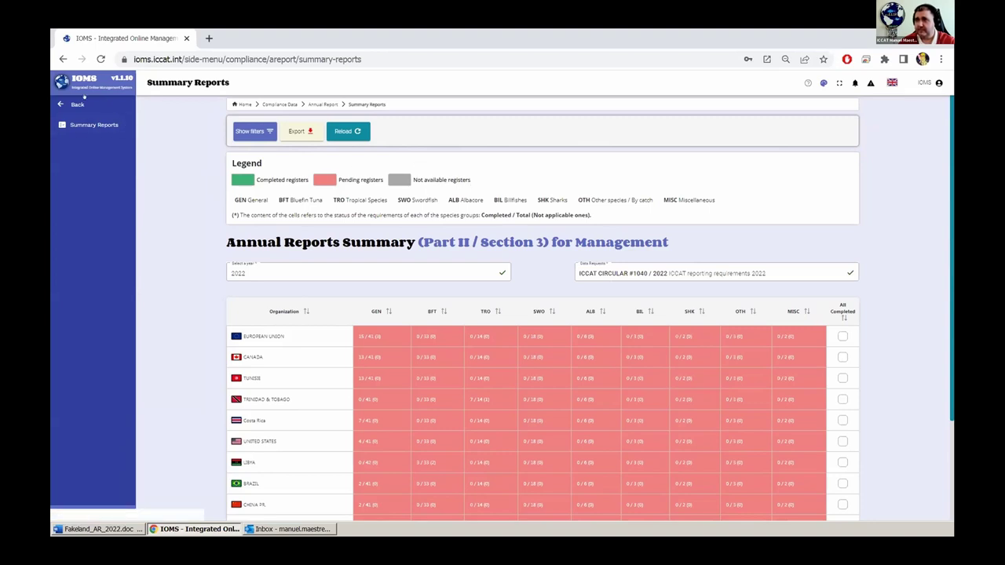
Open Status by Requirement for 2022, data request ICCAT CIRCULAR #0669 / 2022 and requirement S:GEN01 Annual Reports (Scientific)
{"action": "left_click", "coordinate": [322, 104]}
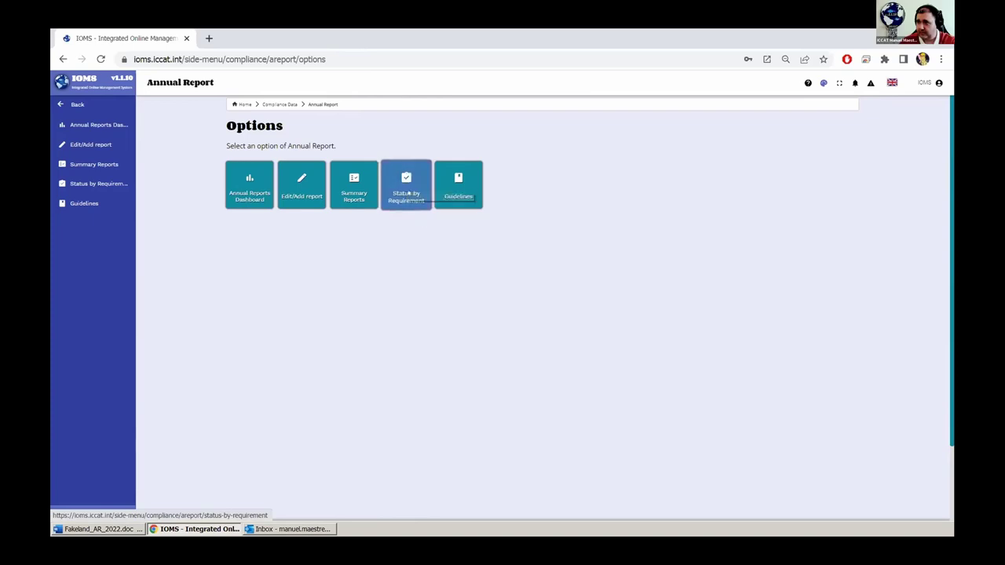
{"action": "left_click", "coordinate": [403, 180]}
{"action": "left_click", "coordinate": [370, 155]}
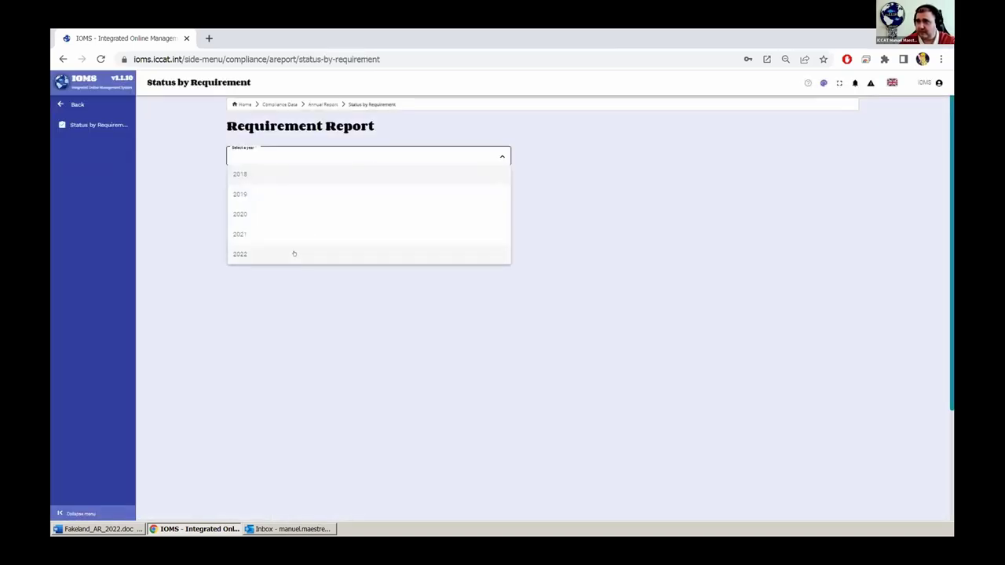
{"action": "left_click", "coordinate": [292, 253]}
{"action": "left_click", "coordinate": [627, 151]}
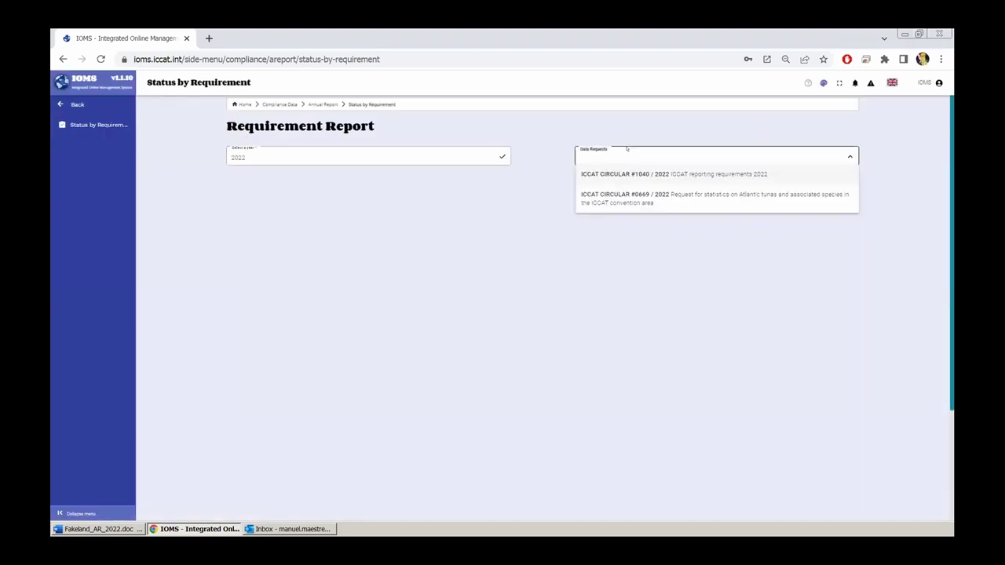
{"action": "left_click", "coordinate": [633, 198]}
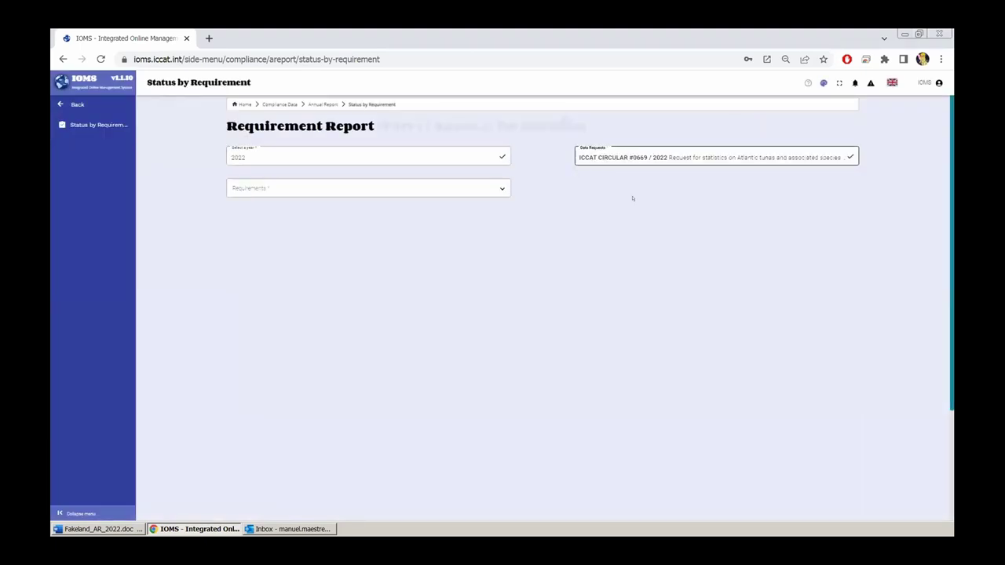
{"action": "left_click", "coordinate": [339, 186]}
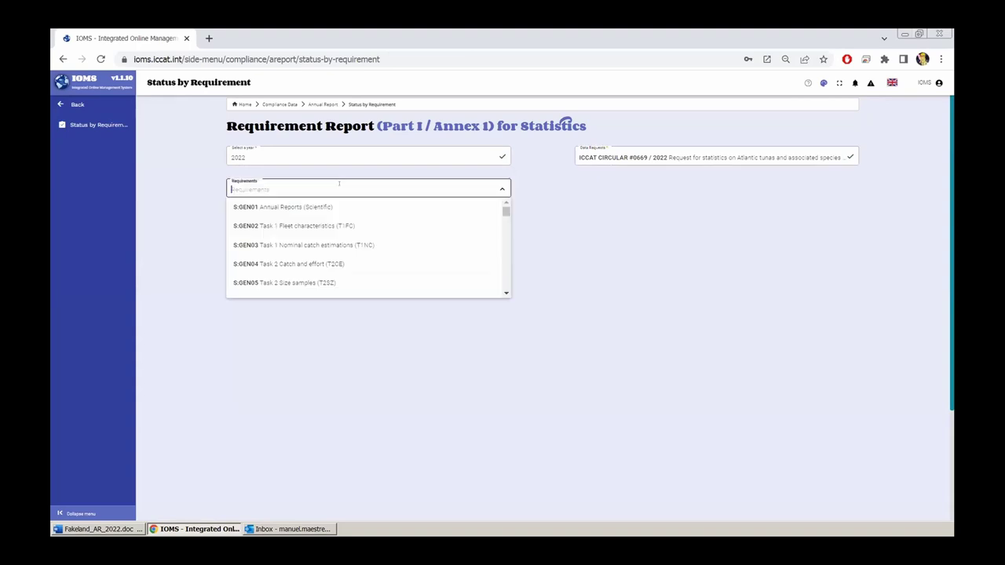
{"action": "left_click", "coordinate": [288, 206]}
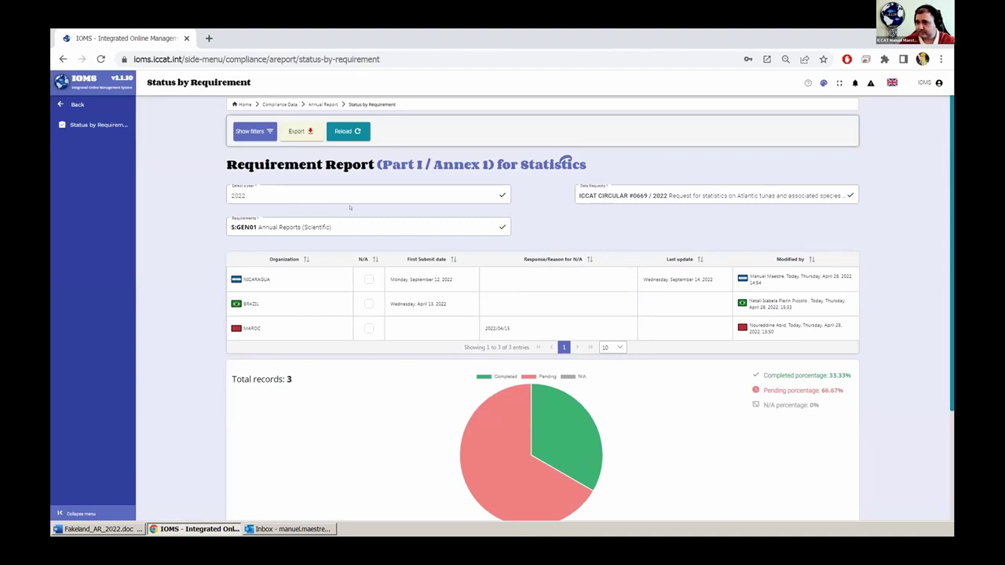
Review the S:GEN01 responses and pie chart, and show the report for requirement S:GEN02 Task 1 Fleet characteristics (T1FC)
{"action": "scroll", "coordinate": [304, 408], "scroll_direction": "down", "scroll_amount": 1}
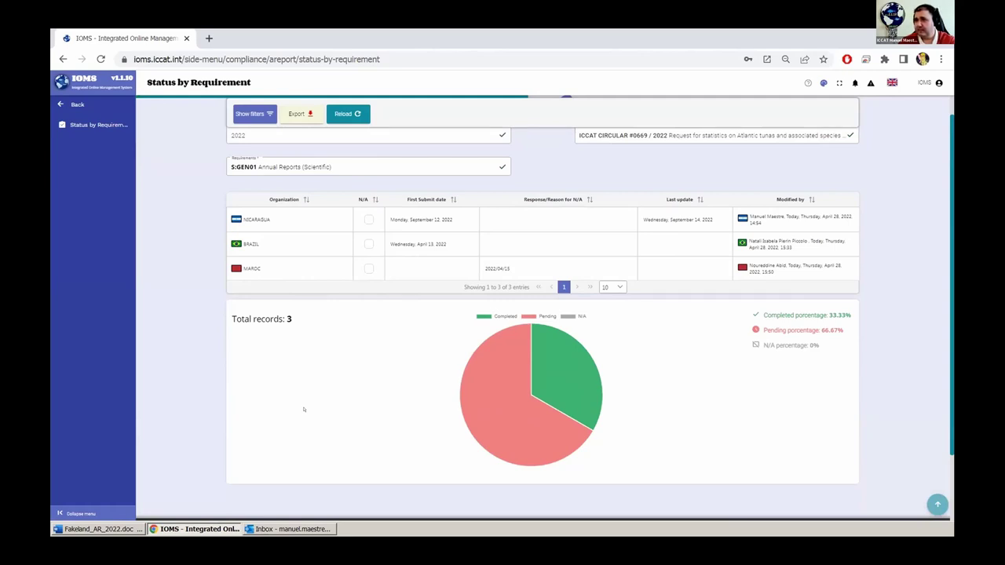
{"action": "scroll", "coordinate": [285, 227], "scroll_direction": "up", "scroll_amount": 1}
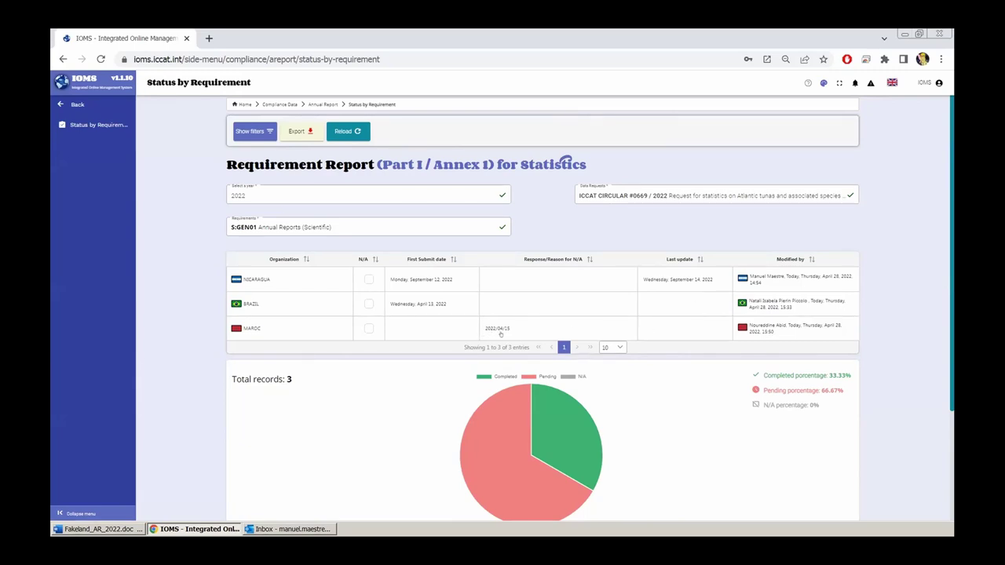
{"action": "left_click", "coordinate": [498, 329]}
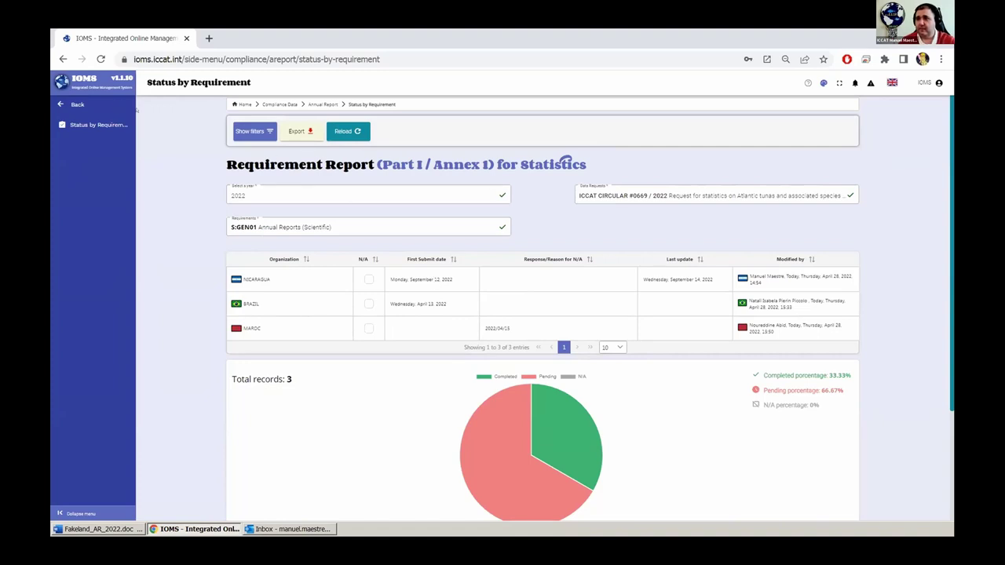
{"action": "left_click", "coordinate": [282, 230]}
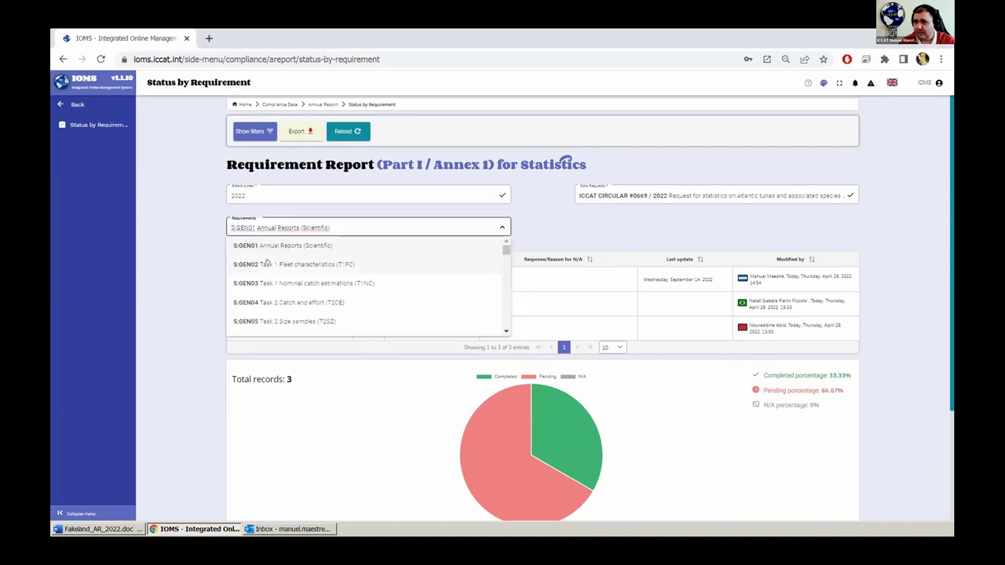
{"action": "left_click", "coordinate": [267, 261]}
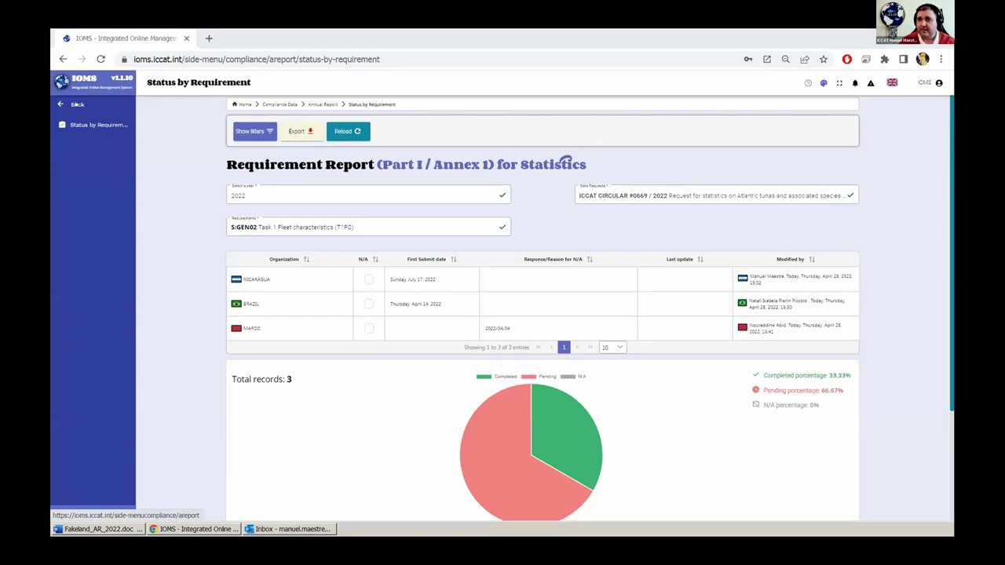
Leave the requirement report and open Edit/Add report from the Annual Report options under Compliance Data
{"action": "left_click", "coordinate": [76, 104]}
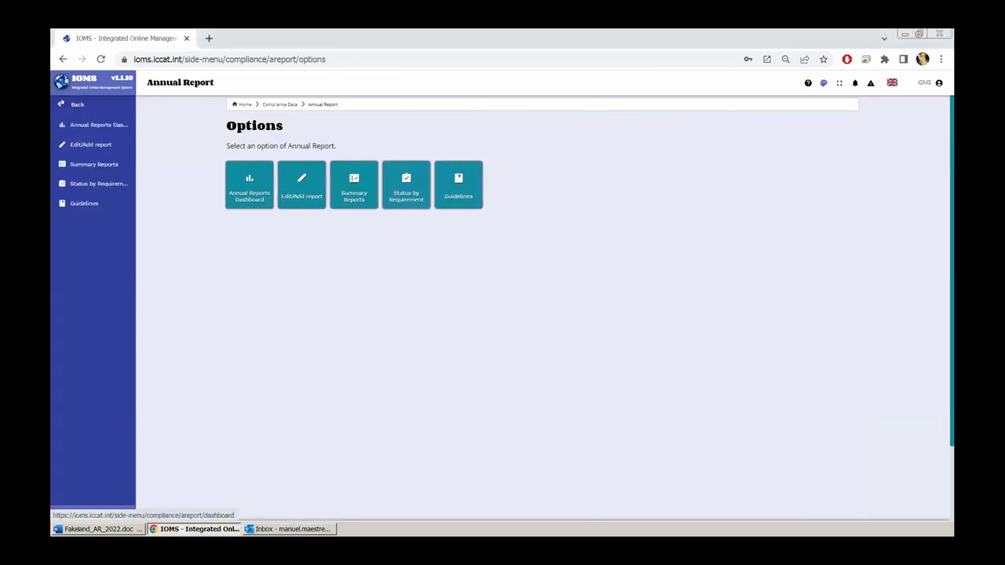
{"action": "left_click", "coordinate": [73, 104]}
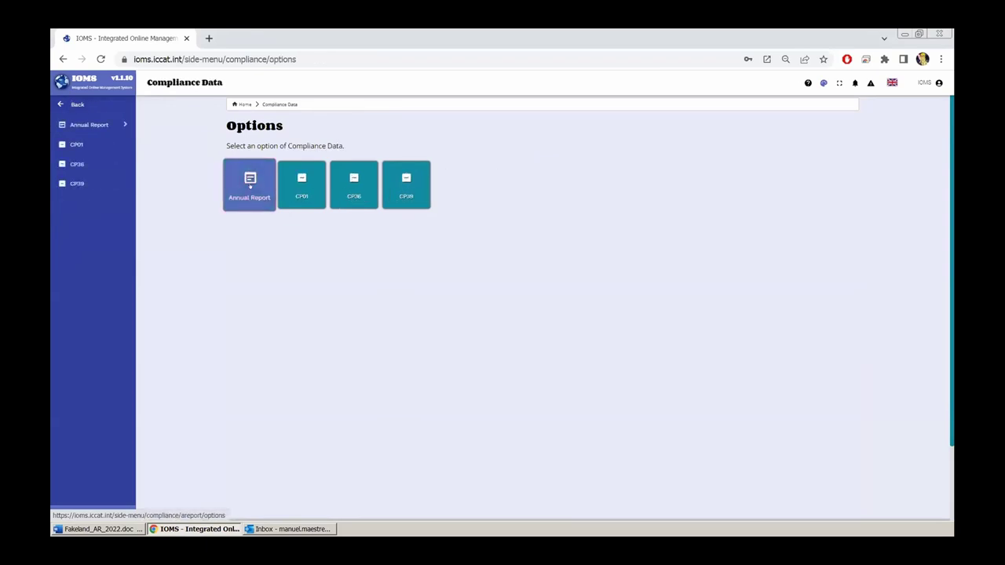
{"action": "left_click", "coordinate": [250, 188]}
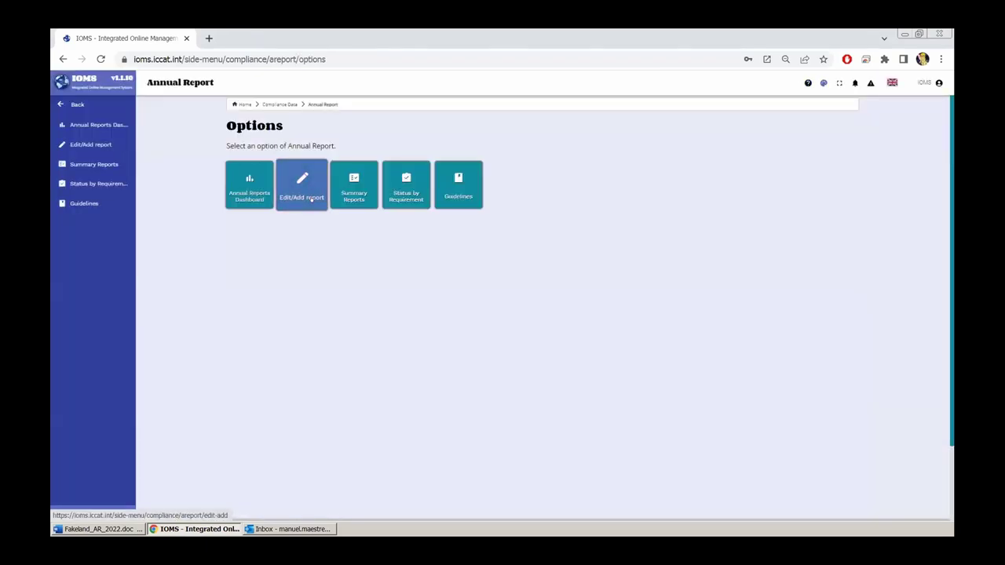
{"action": "left_click", "coordinate": [298, 169]}
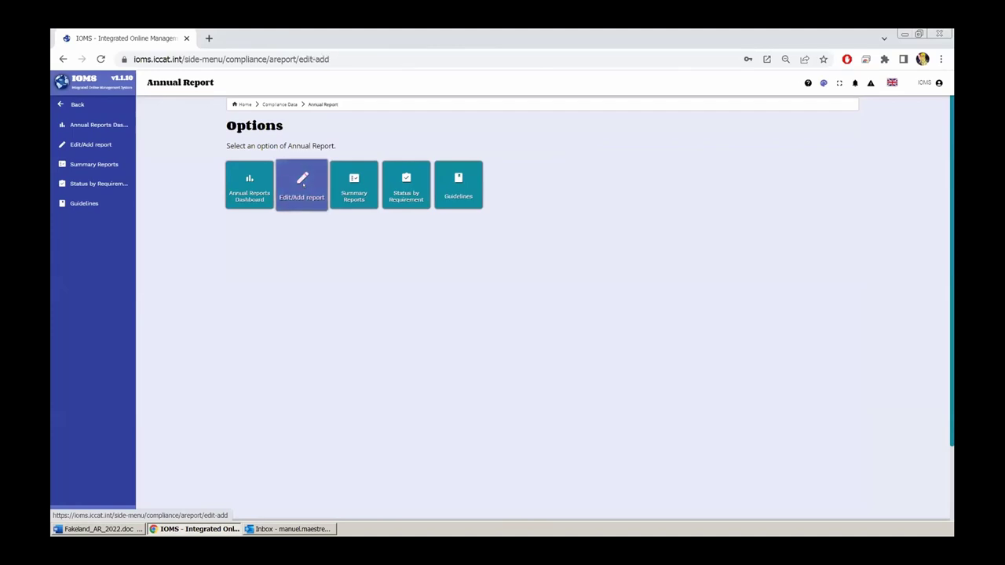
Load the 2022 annual report for data request ICCAT CIRCULAR #0669 / 2022 and the organization TUNISIE
{"action": "left_click", "coordinate": [287, 156]}
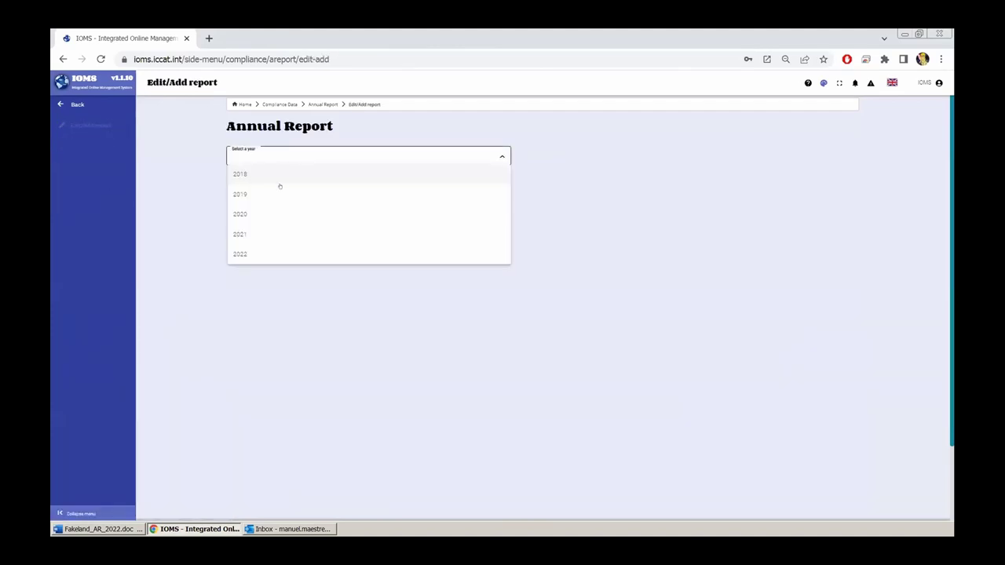
{"action": "left_click", "coordinate": [259, 252]}
{"action": "left_click", "coordinate": [659, 154]}
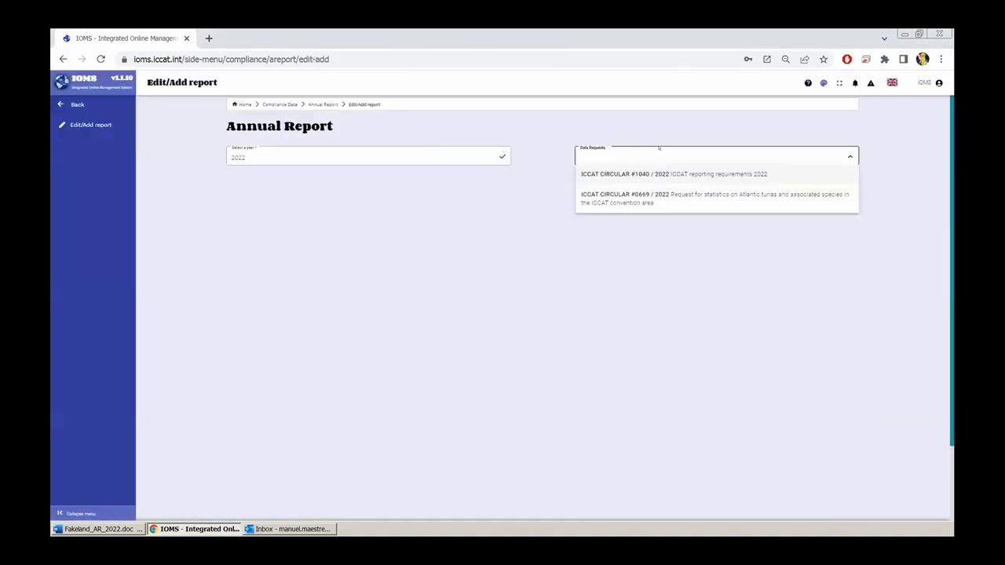
{"action": "left_click", "coordinate": [650, 200]}
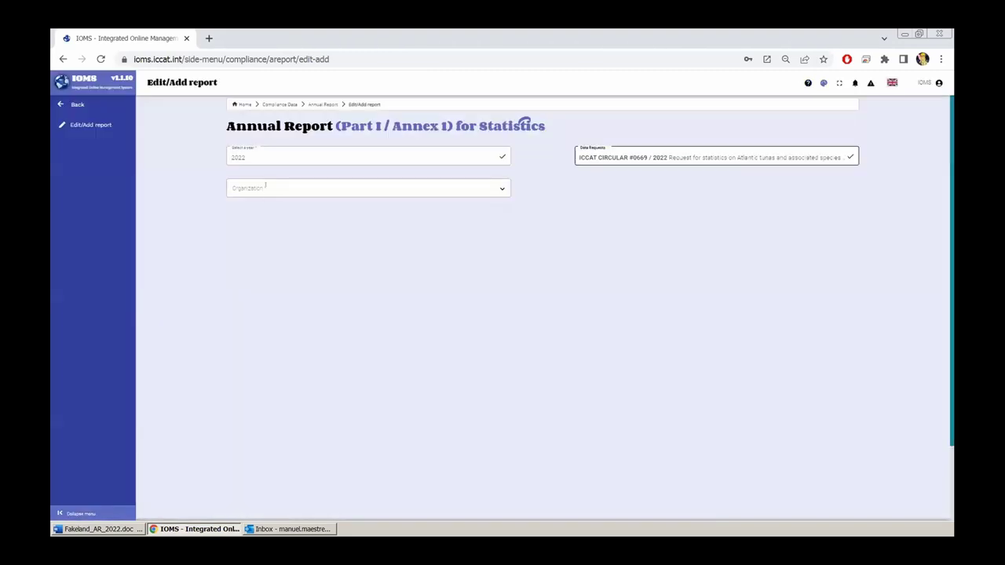
{"action": "left_click", "coordinate": [265, 186]}
{"action": "type", "text": "tuni"}
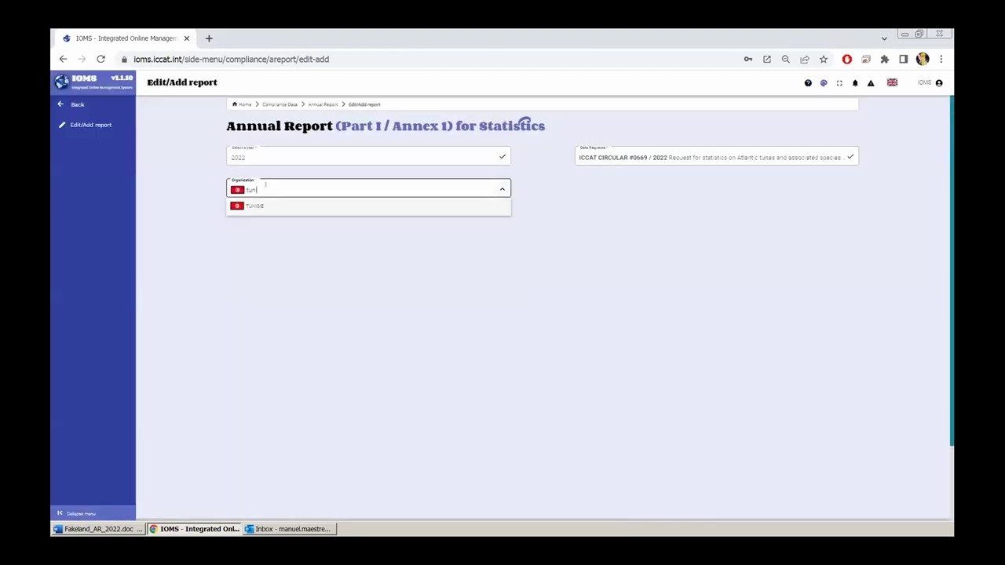
{"action": "left_click", "coordinate": [252, 206]}
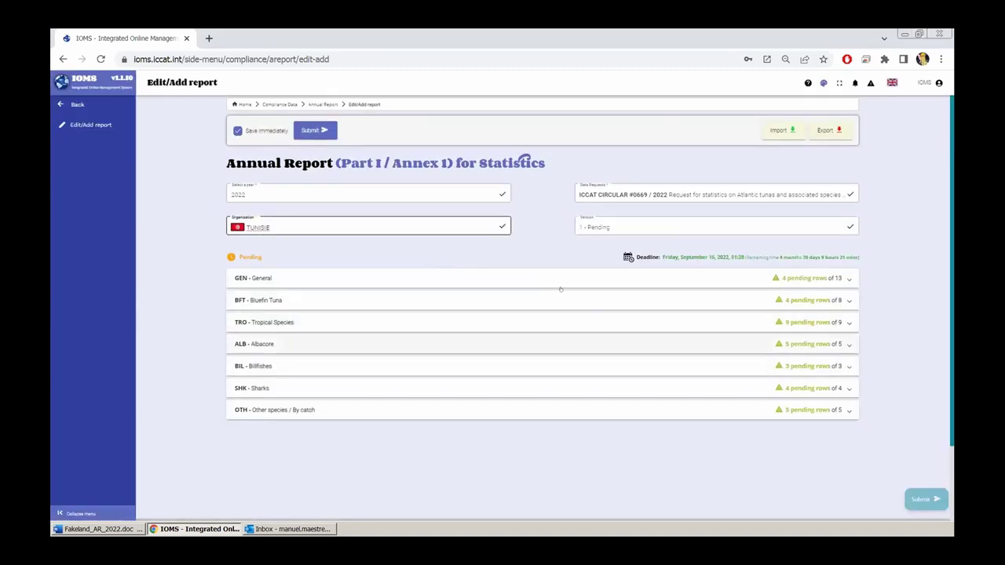
Review the GEN - General requirements and report version for TUNISIE, and show the Submit Annual Report confirmation without submitting
{"action": "left_click", "coordinate": [462, 276]}
{"action": "scroll", "coordinate": [463, 276], "scroll_direction": "down", "scroll_amount": 2}
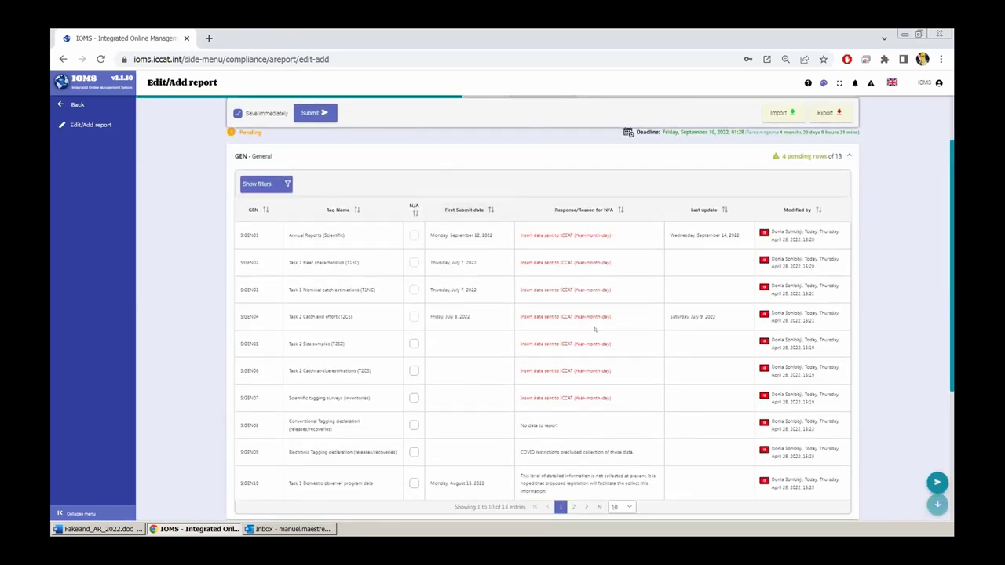
{"action": "scroll", "coordinate": [683, 243], "scroll_direction": "up", "scroll_amount": 3}
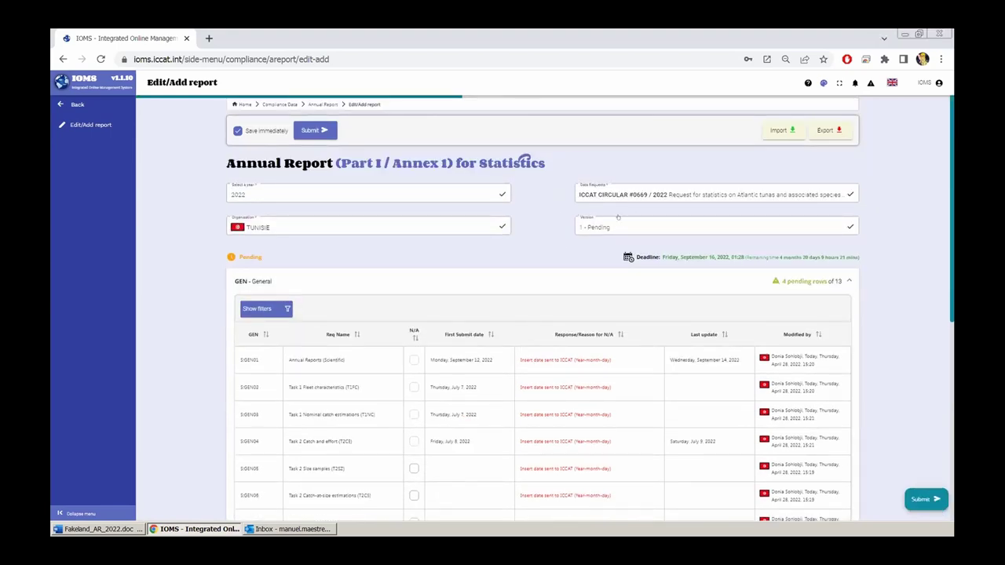
{"action": "left_click", "coordinate": [593, 227]}
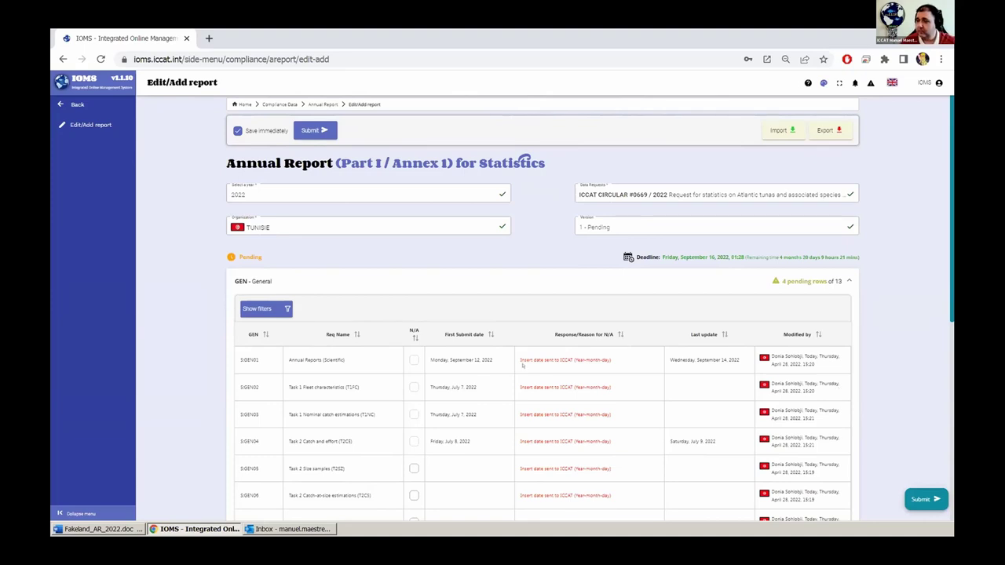
{"action": "scroll", "coordinate": [454, 312], "scroll_direction": "down", "scroll_amount": 1}
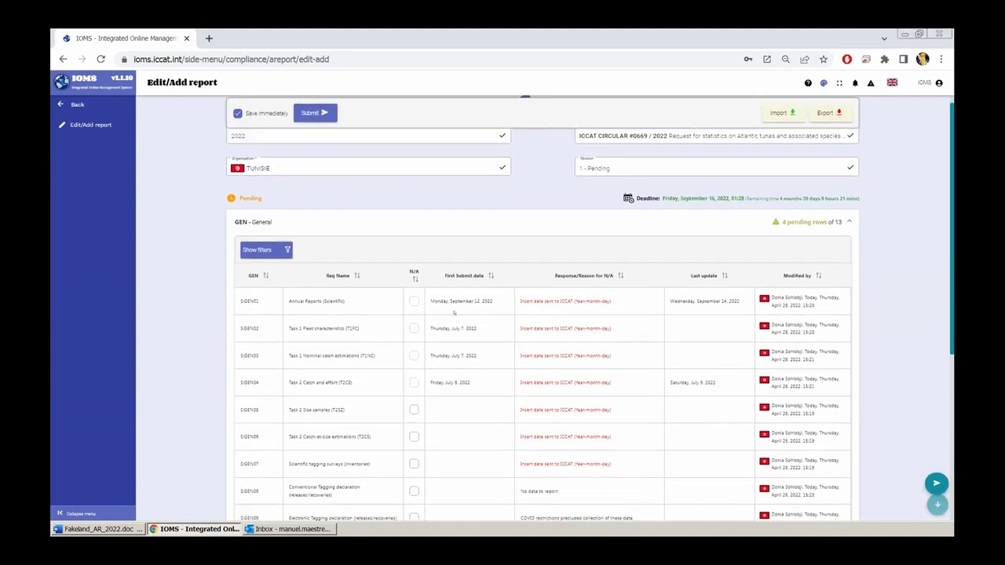
{"action": "scroll", "coordinate": [453, 312], "scroll_direction": "down", "scroll_amount": 1}
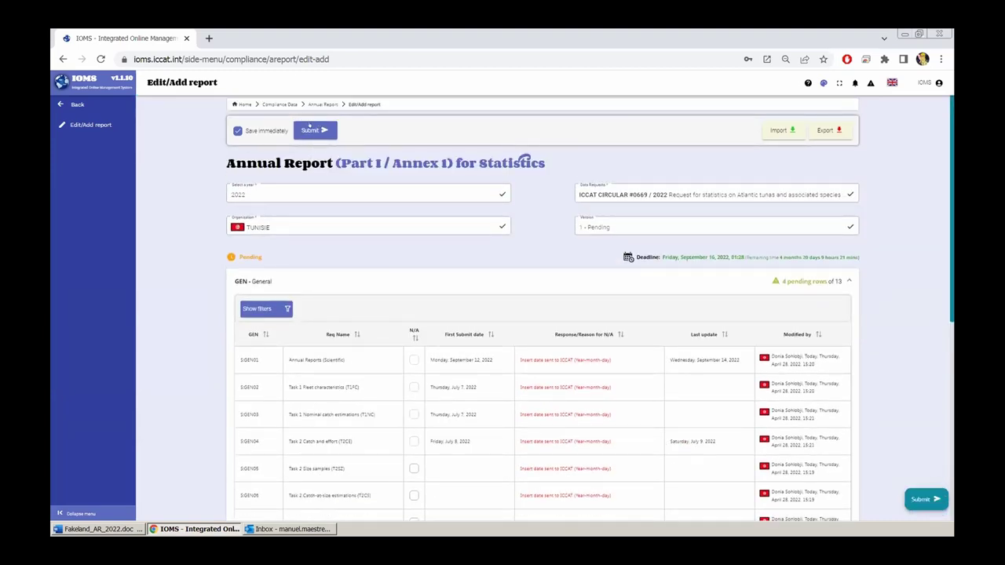
{"action": "left_click", "coordinate": [311, 131]}
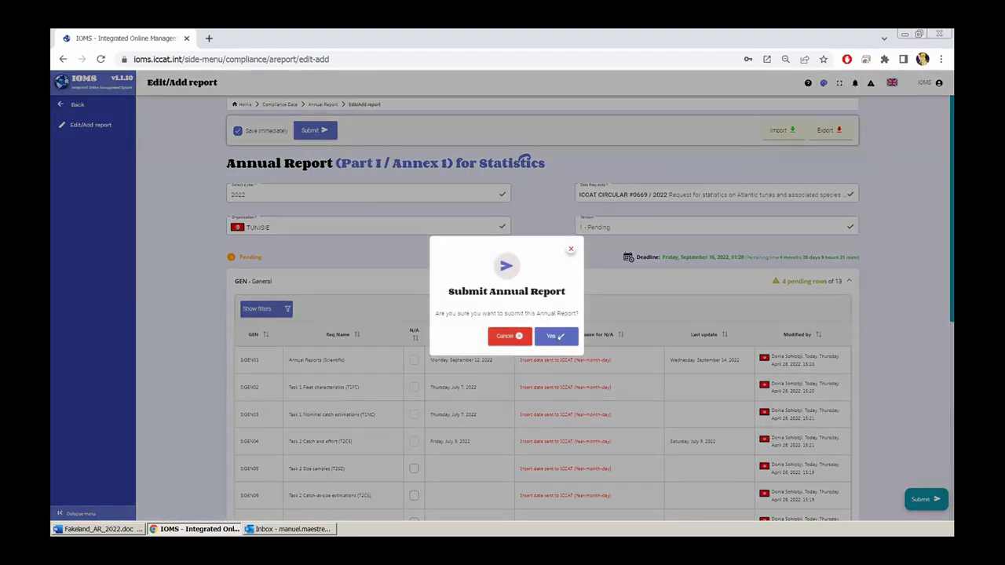
{"action": "left_click", "coordinate": [570, 250]}
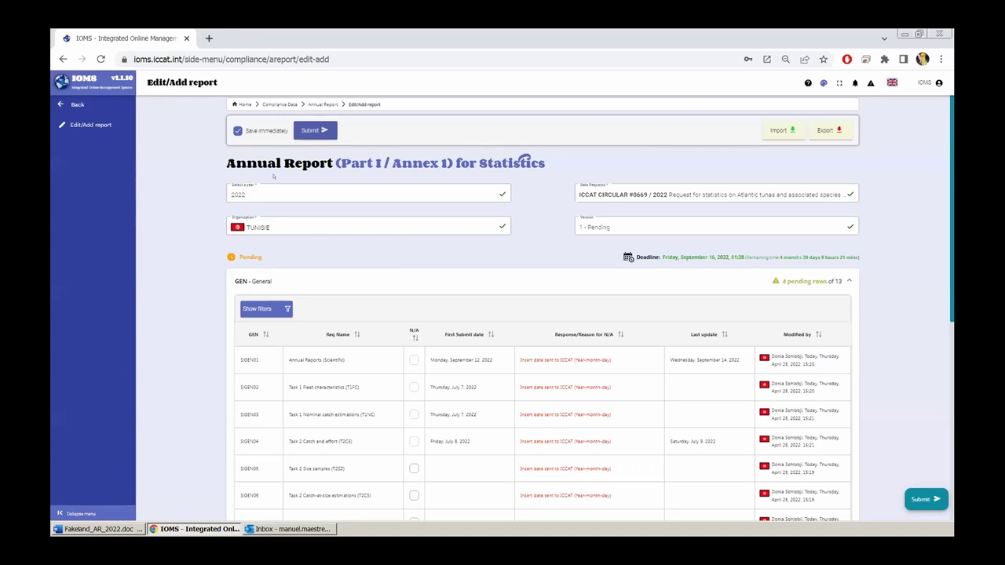
Switch the interface language to French and review the GEN section of the TUNISIE statistics report
{"action": "left_click", "coordinate": [892, 81]}
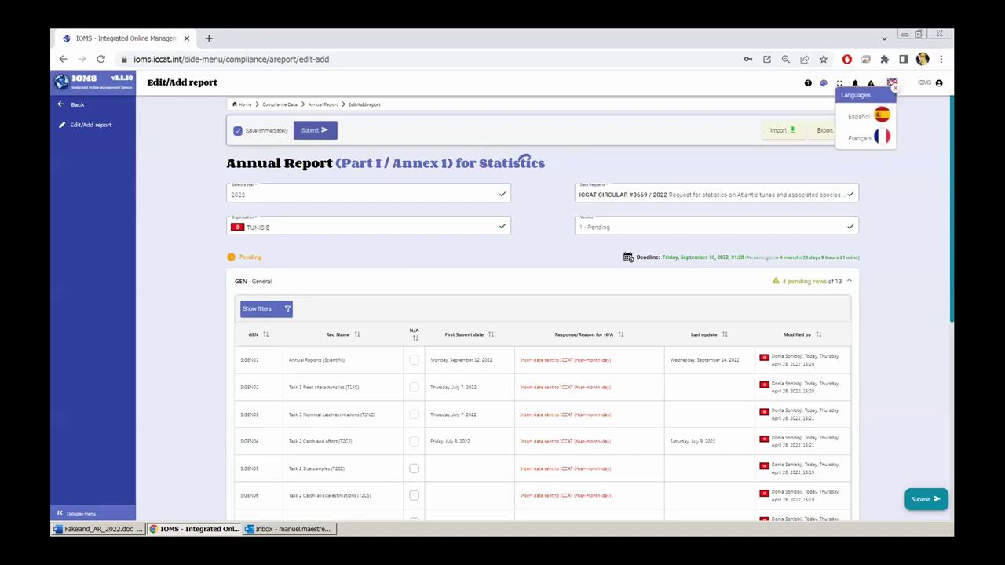
{"action": "left_click", "coordinate": [856, 133]}
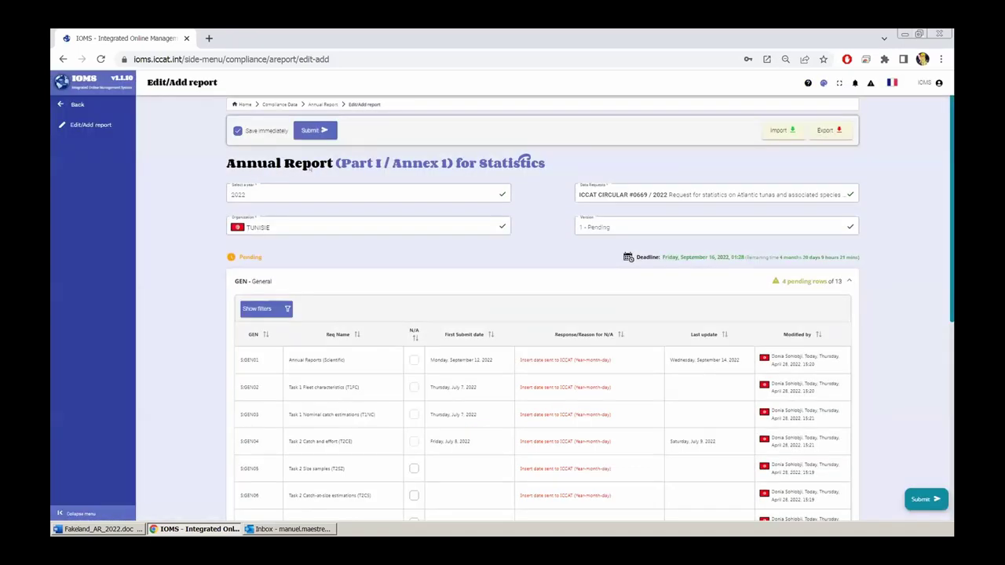
{"action": "scroll", "coordinate": [309, 131], "scroll_direction": "down", "scroll_amount": 1}
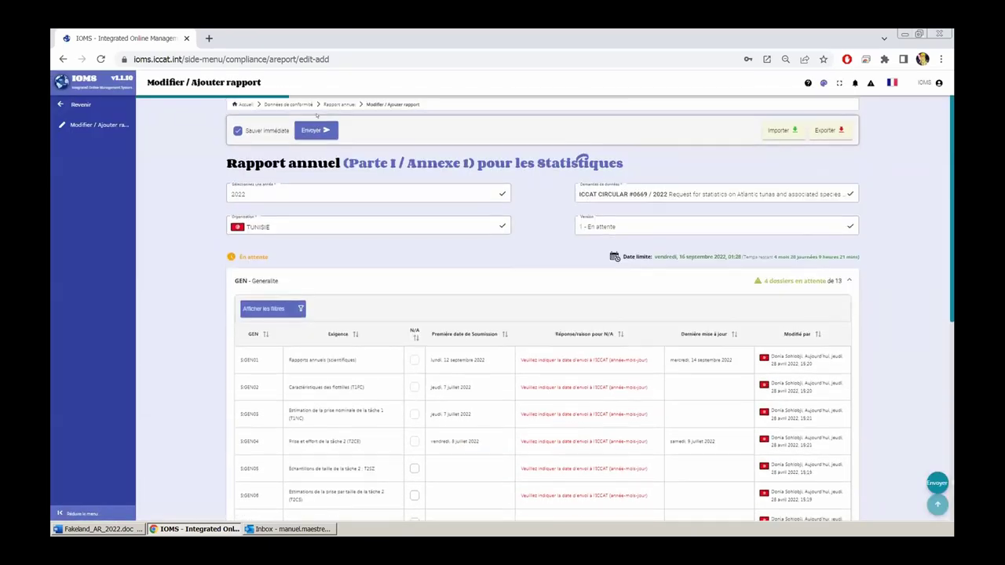
{"action": "scroll", "coordinate": [318, 131], "scroll_direction": "down", "scroll_amount": 2}
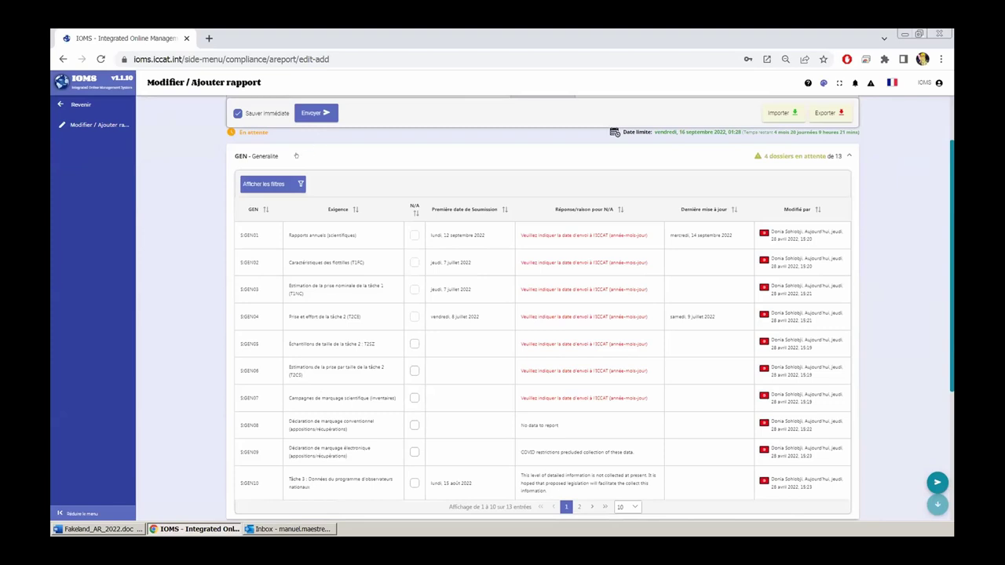
{"action": "scroll", "coordinate": [256, 185], "scroll_direction": "up", "scroll_amount": 1}
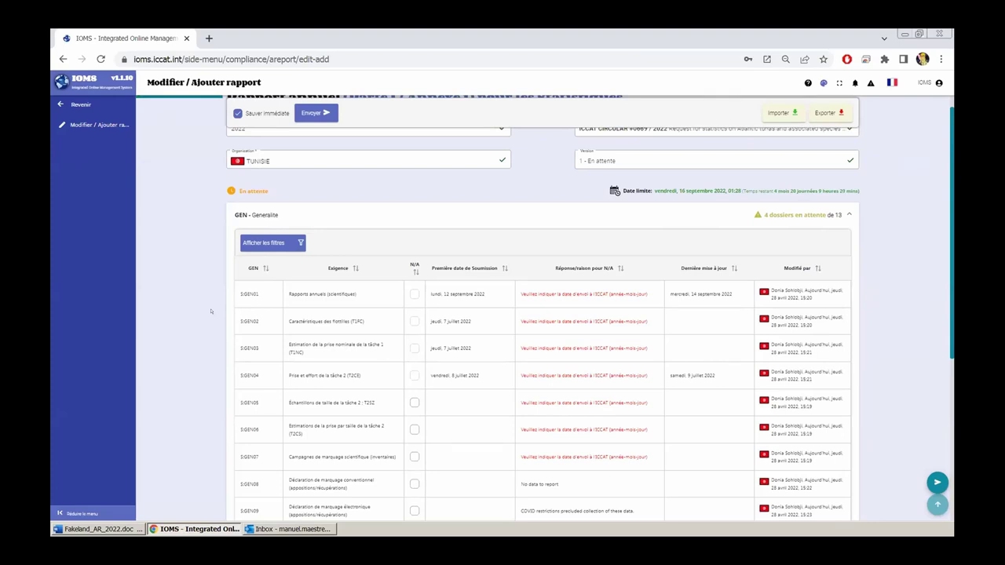
{"action": "scroll", "coordinate": [210, 311], "scroll_direction": "up", "scroll_amount": 1}
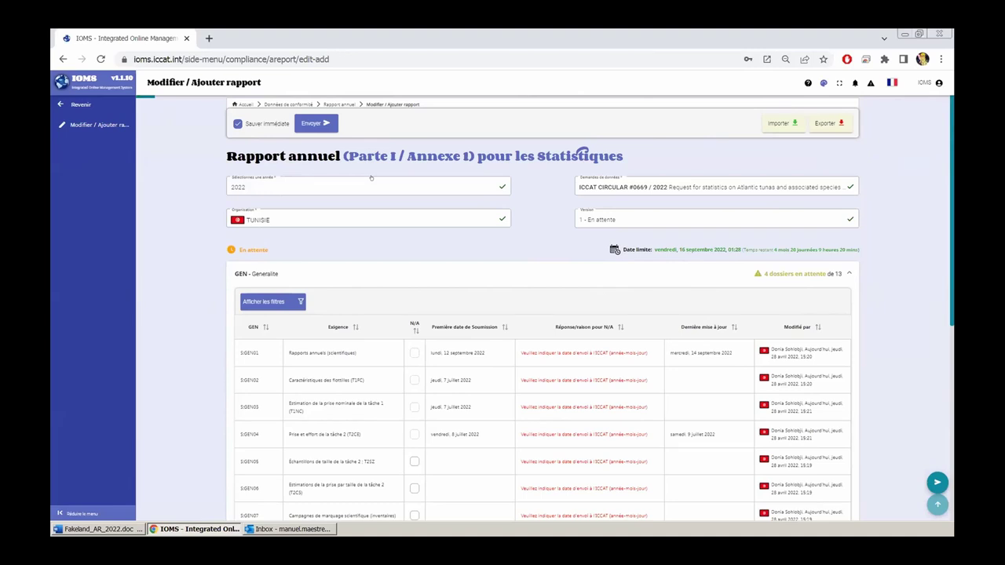
Load data request ICCAT CIRCULAR #1040 / 2022 for TUNISIE and examine its general requirements and submitted version
{"action": "left_click", "coordinate": [656, 183]}
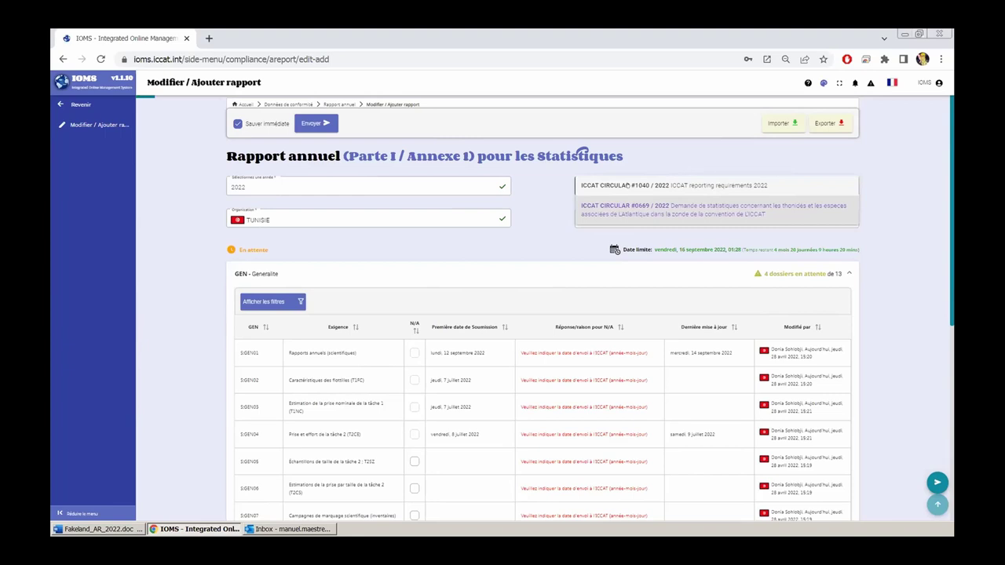
{"action": "left_click", "coordinate": [627, 185]}
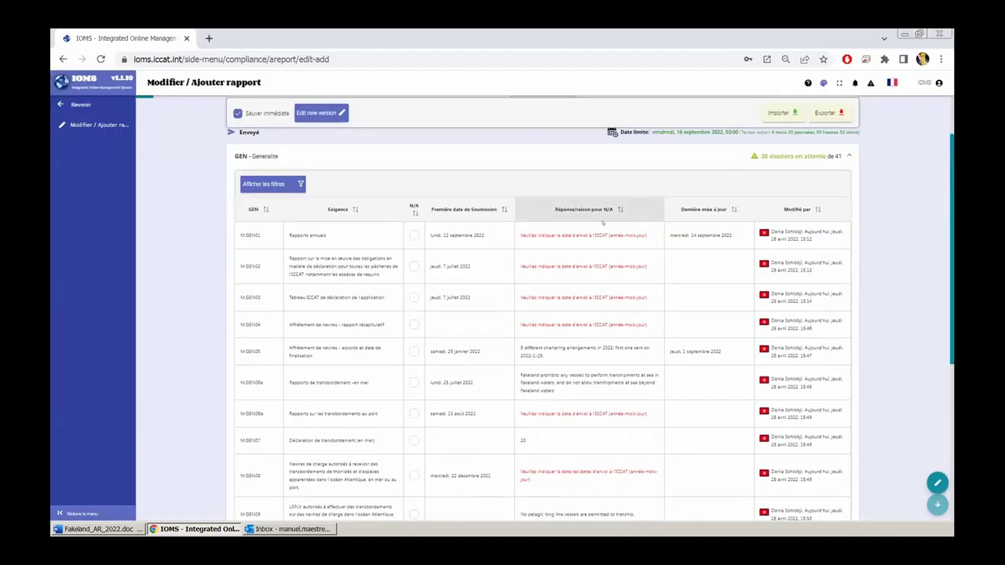
{"action": "scroll", "coordinate": [603, 237], "scroll_direction": "down", "scroll_amount": 2}
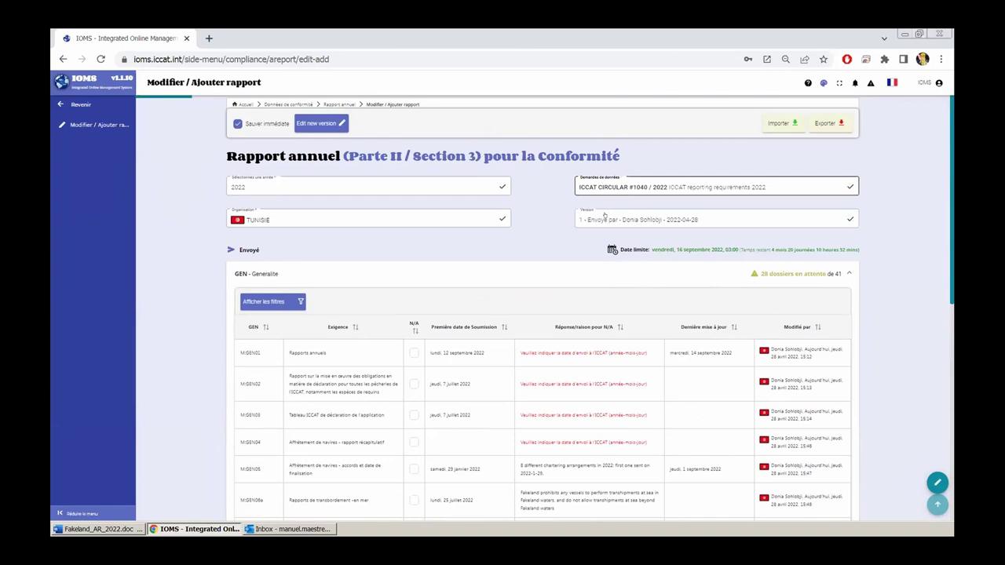
{"action": "left_click", "coordinate": [601, 219]}
{"action": "left_click", "coordinate": [599, 218]}
{"action": "left_click", "coordinate": [599, 218]}
{"action": "left_click", "coordinate": [599, 218]}
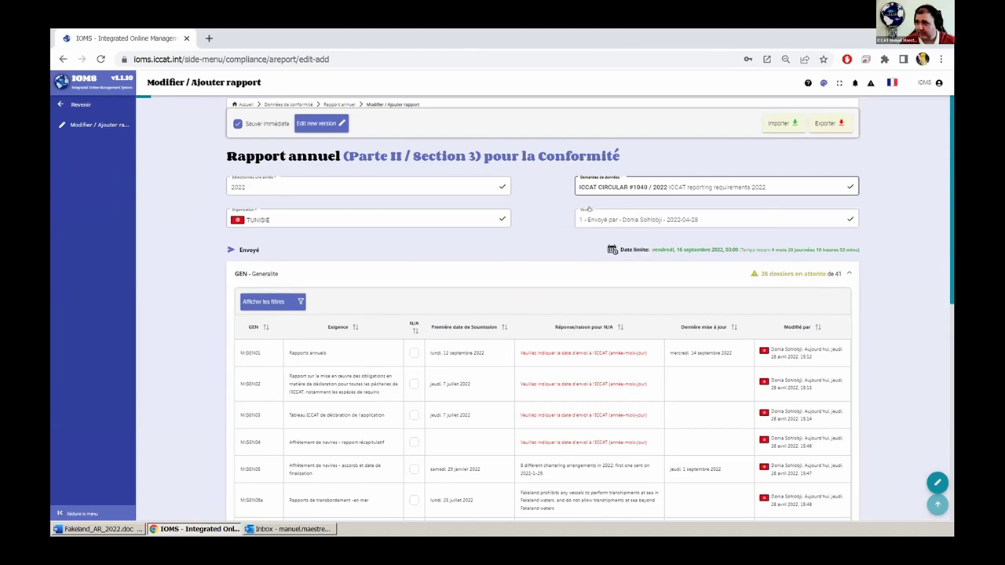
Return to data request ICCAT CIRCULAR #0669 / 2022 and examine TUNISIE's version status and general requirement rows
{"action": "left_click", "coordinate": [640, 191]}
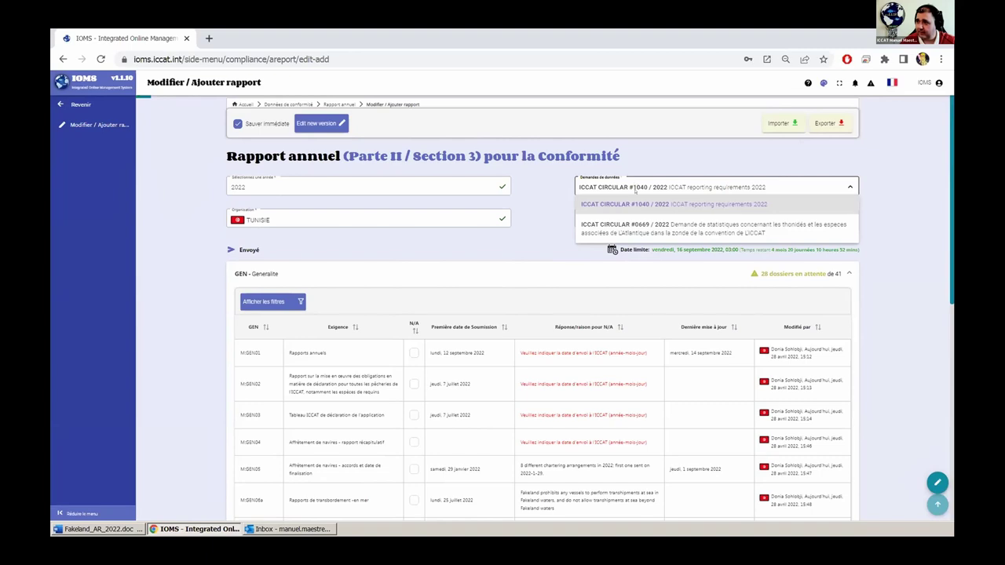
{"action": "left_click", "coordinate": [634, 225]}
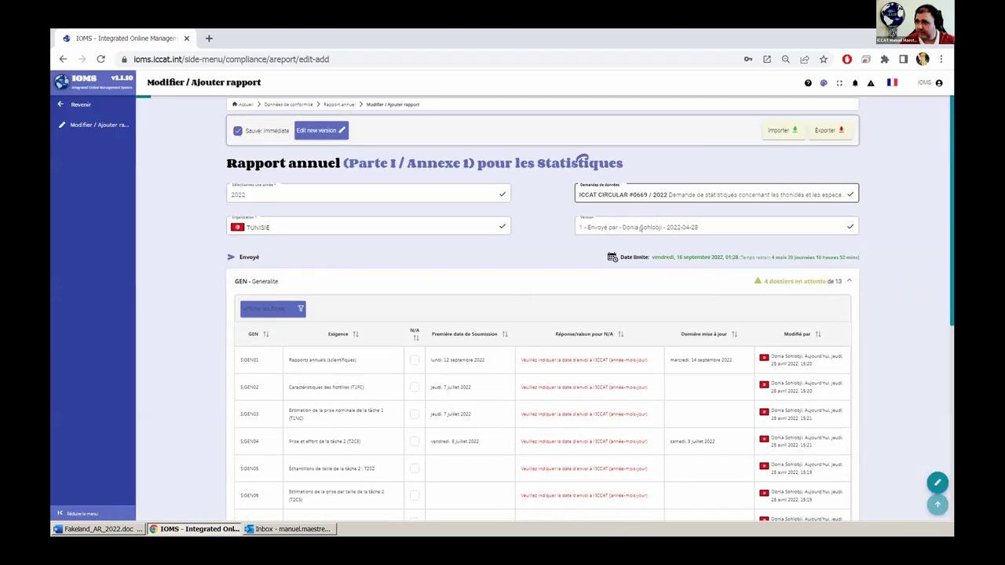
{"action": "scroll", "coordinate": [273, 123], "scroll_direction": "down", "scroll_amount": 2}
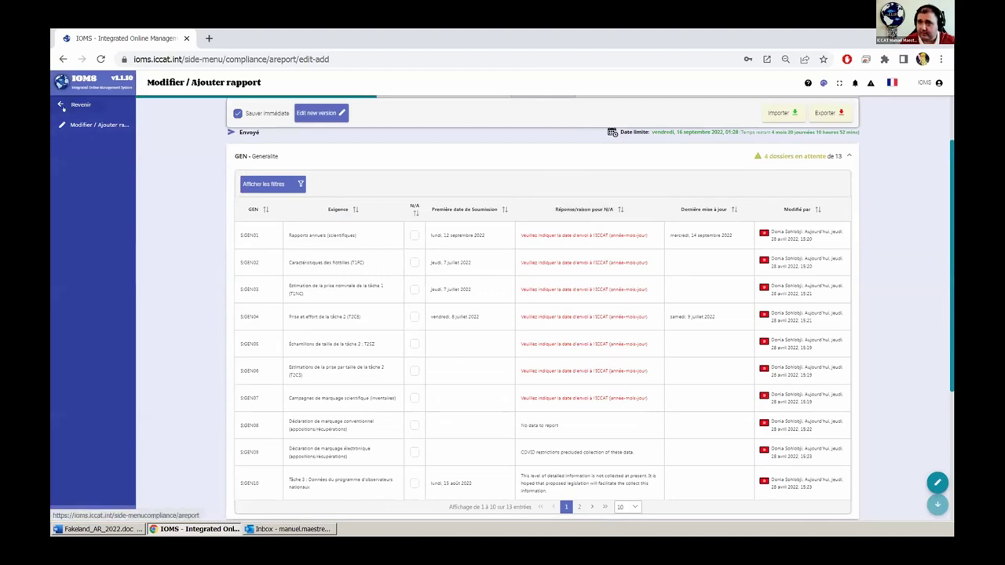
Go back to the Annual Report options and switch the interface language to English
{"action": "left_click", "coordinate": [81, 104]}
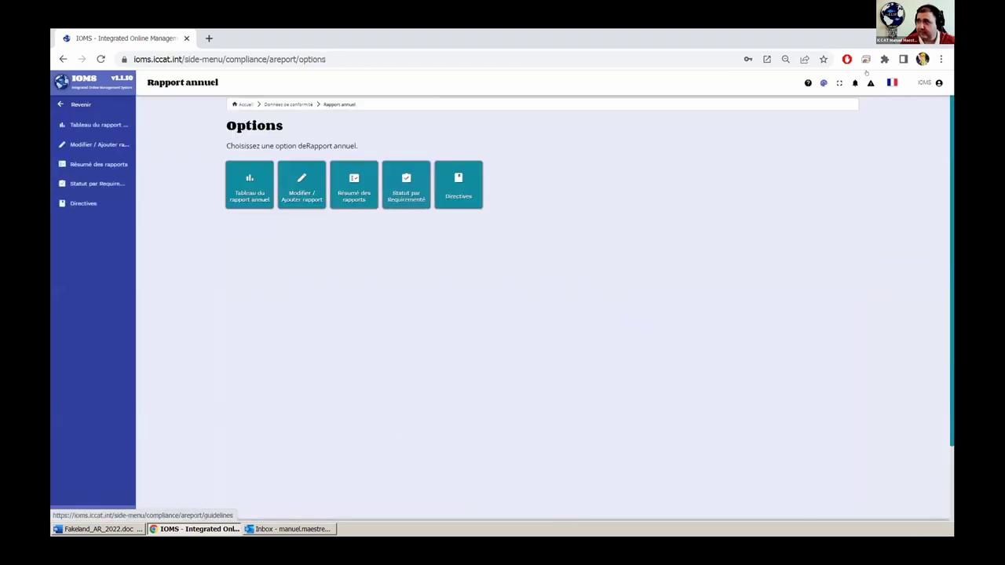
{"action": "left_click", "coordinate": [892, 83]}
{"action": "left_click", "coordinate": [858, 138]}
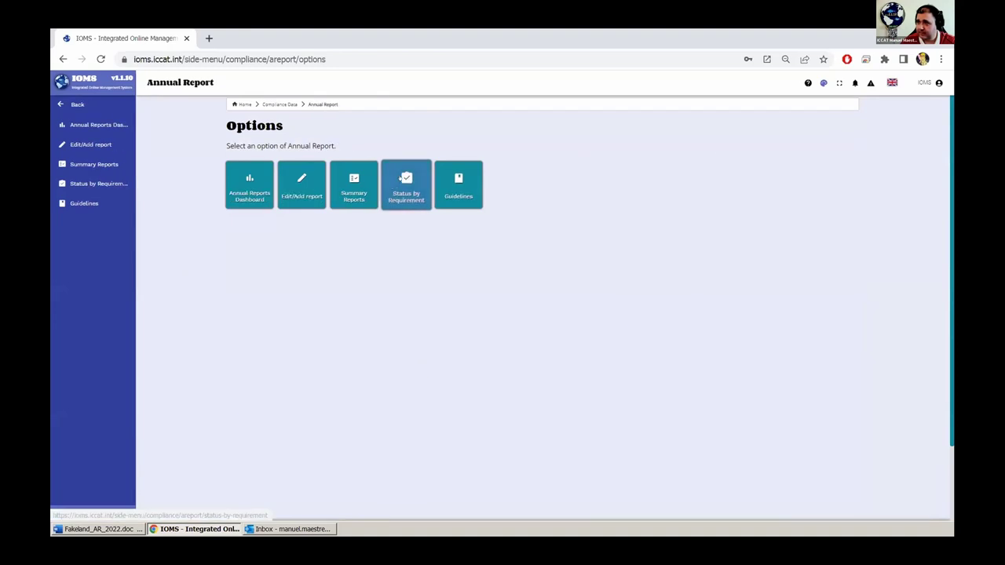
Show the Status by Requirement report for 2022, ICCAT CIRCULAR #0669 / 2022 and requirement S:GEN01 Annual Reports (Scientific)
{"action": "left_click", "coordinate": [402, 181]}
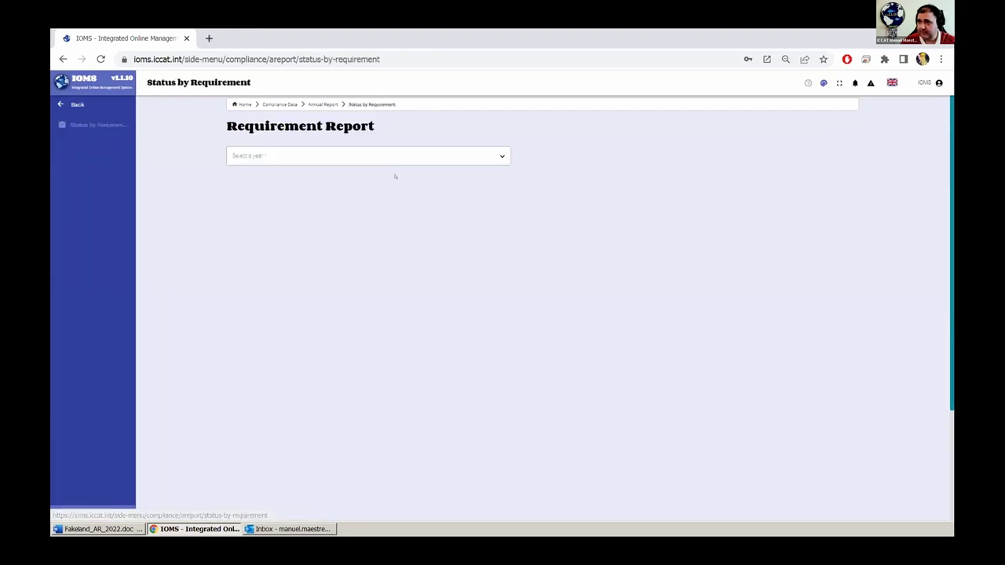
{"action": "left_click", "coordinate": [288, 253]}
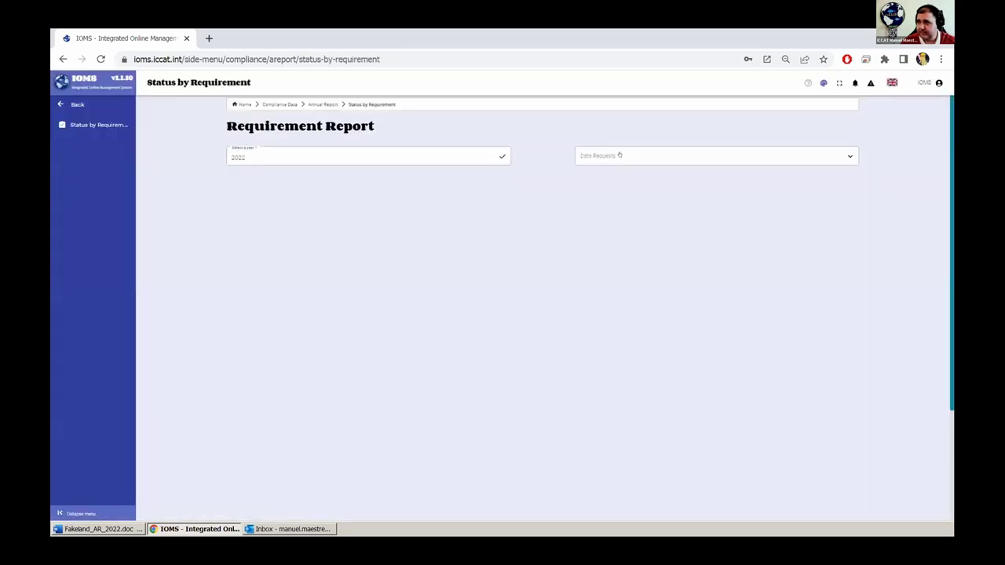
{"action": "left_click", "coordinate": [620, 156]}
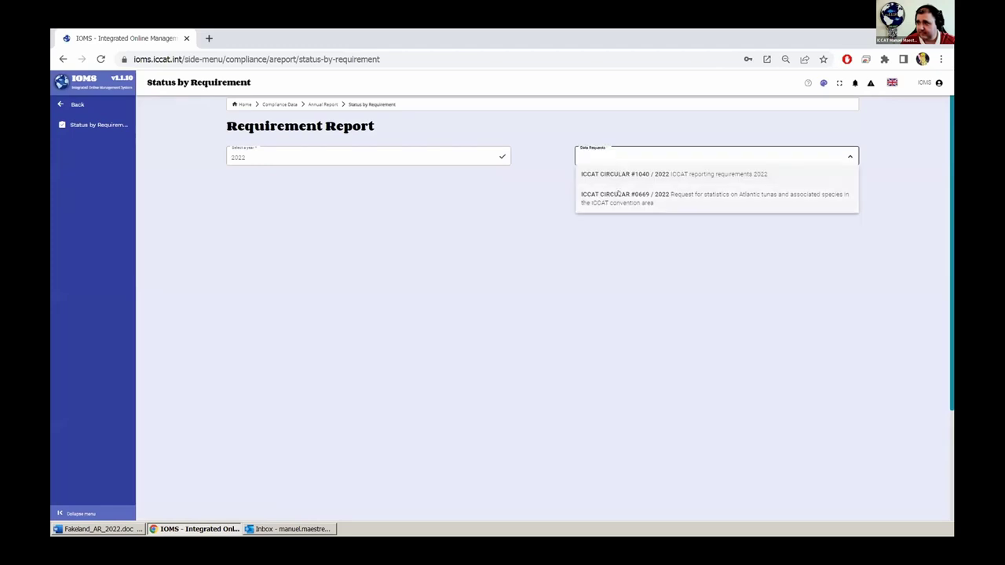
{"action": "left_click", "coordinate": [619, 196]}
{"action": "left_click", "coordinate": [279, 187]}
{"action": "left_click", "coordinate": [274, 206]}
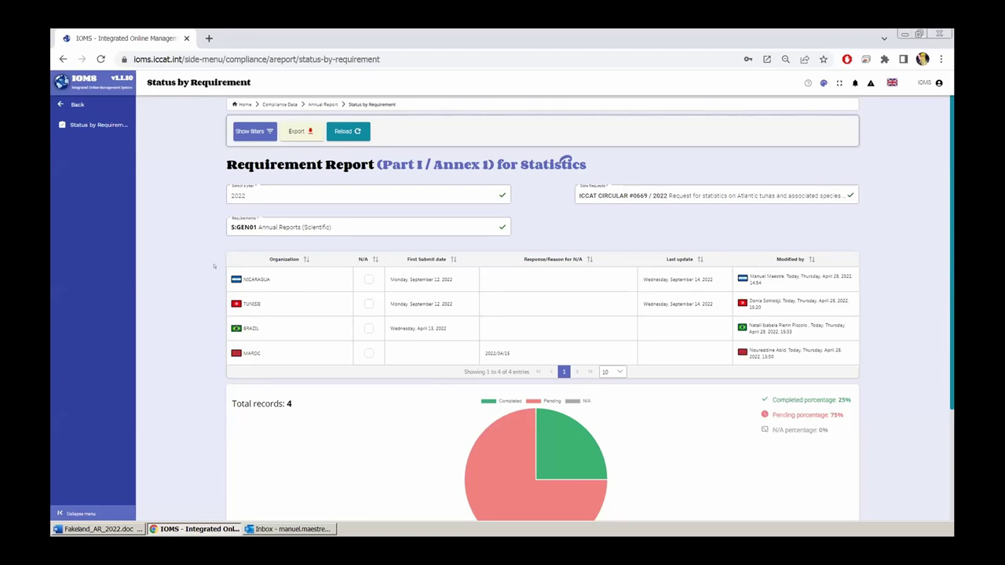
Open the 2022 annual report for editing with data request ICCAT CIRCULAR #0669 / 2022 and organization EUROPEAN UNION
{"action": "left_click", "coordinate": [77, 105]}
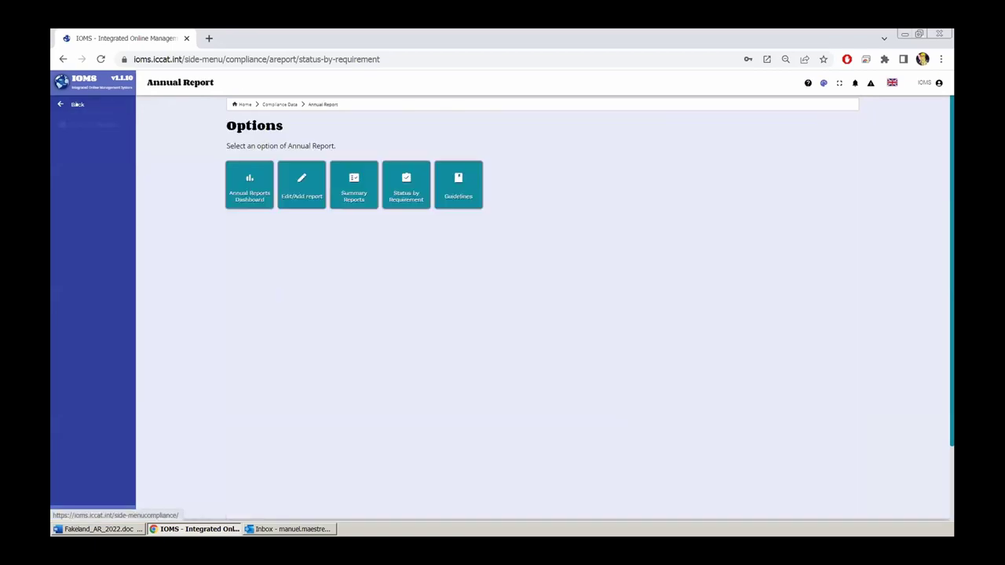
{"action": "left_click", "coordinate": [311, 179]}
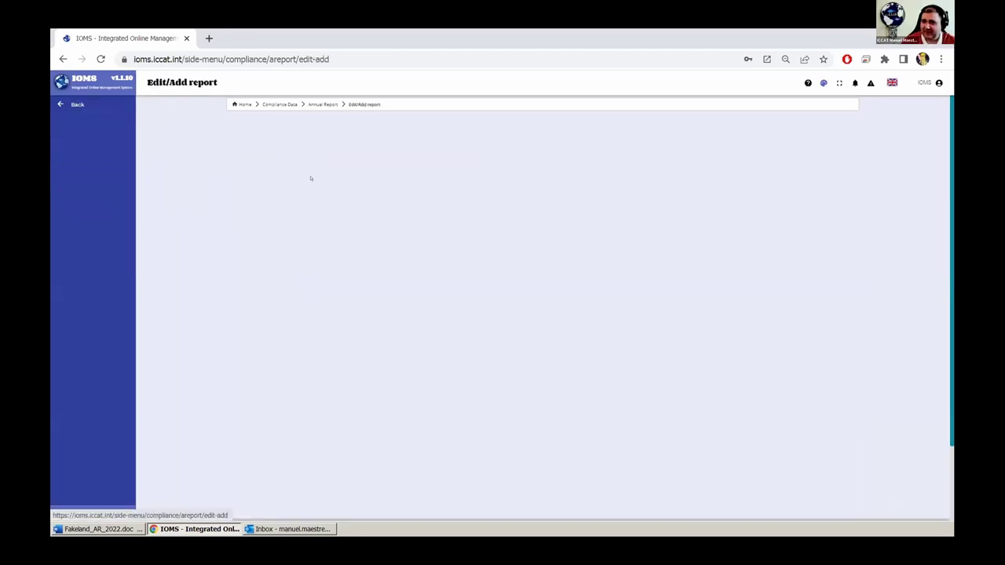
{"action": "left_click", "coordinate": [377, 156]}
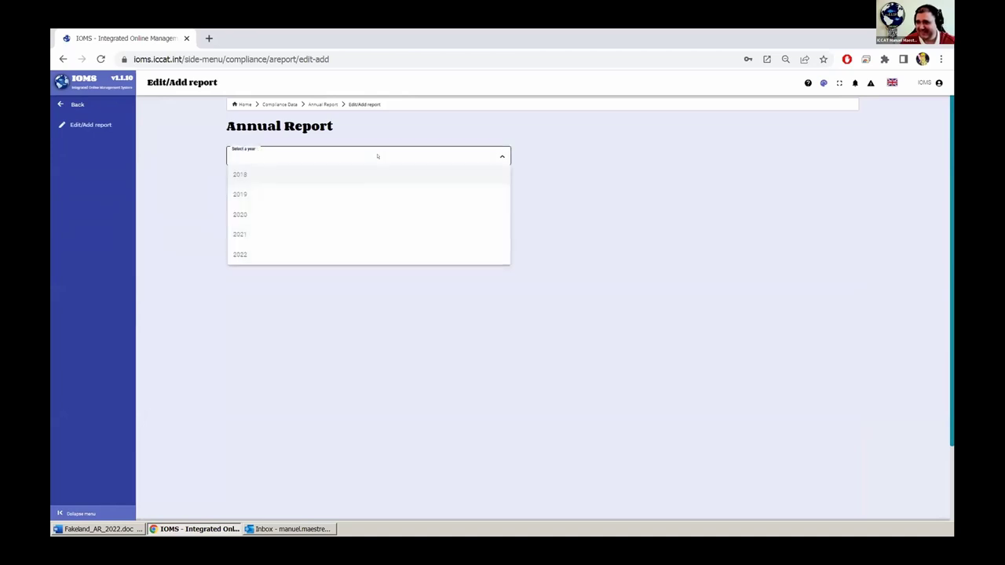
{"action": "left_click", "coordinate": [280, 253]}
{"action": "left_click", "coordinate": [662, 156]}
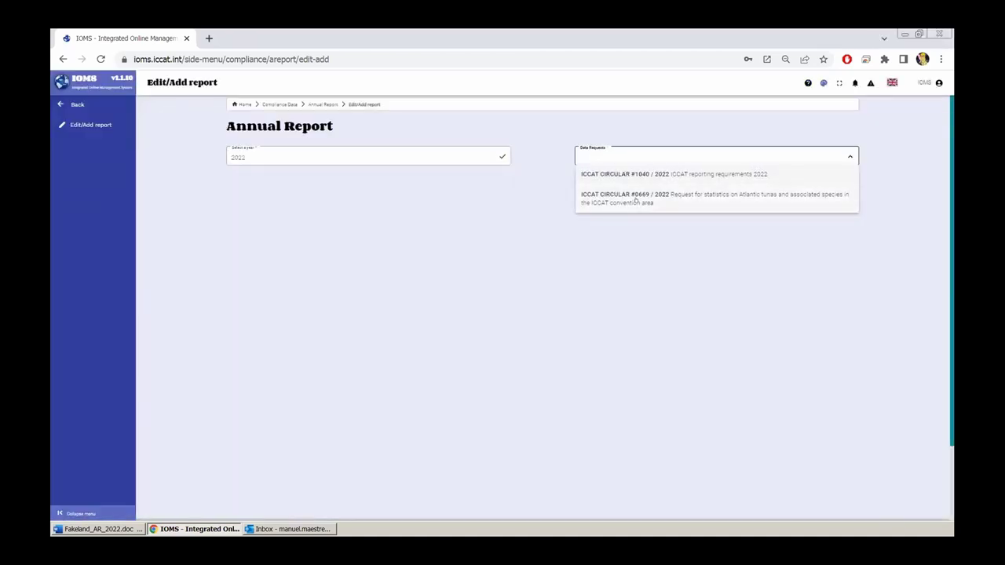
{"action": "left_click", "coordinate": [651, 196]}
{"action": "left_click", "coordinate": [296, 192]}
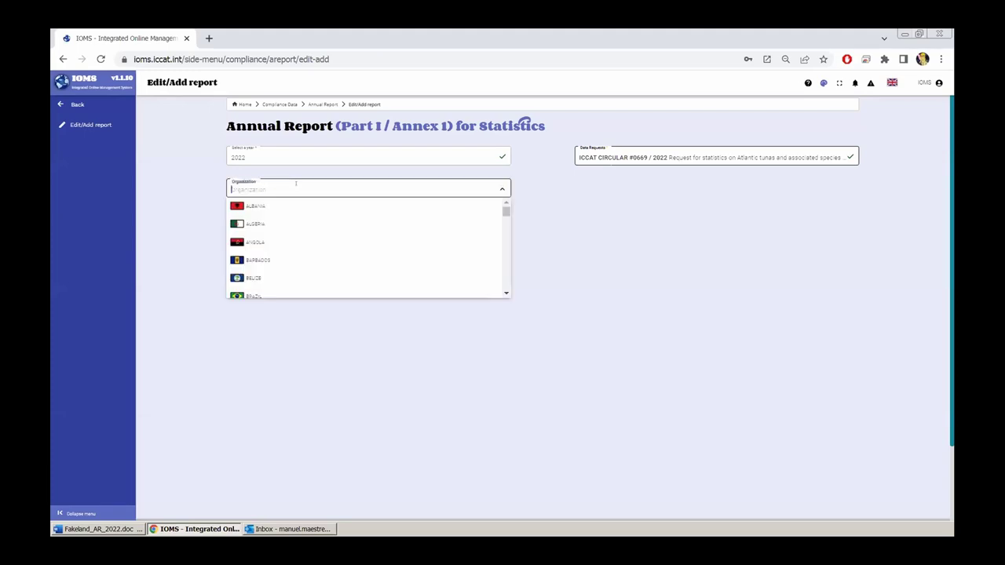
{"action": "type", "text": "eu"}
{"action": "left_click", "coordinate": [294, 206]}
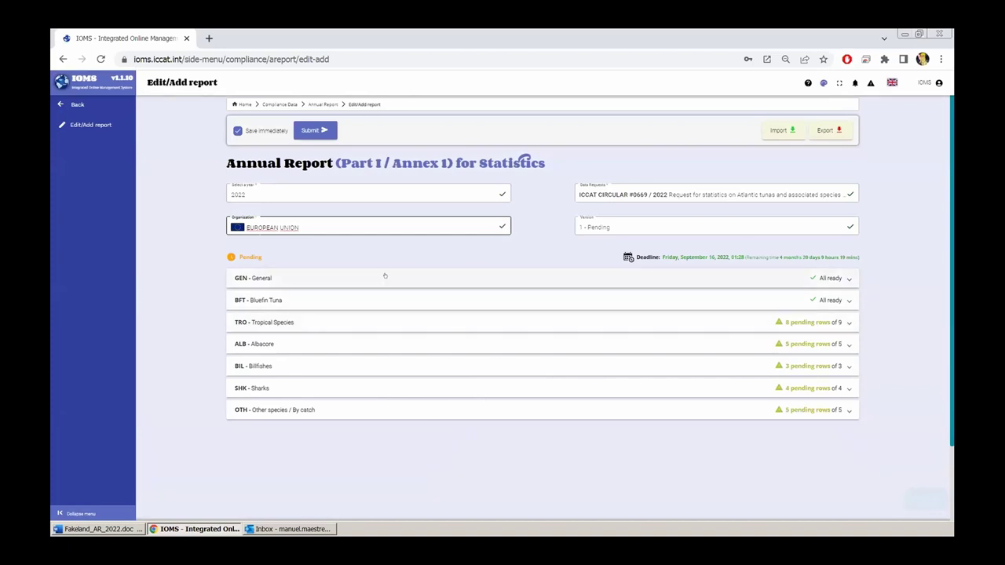
Examine both pages of the GEN - General requirement rows in the European Union's report
{"action": "left_click", "coordinate": [385, 275]}
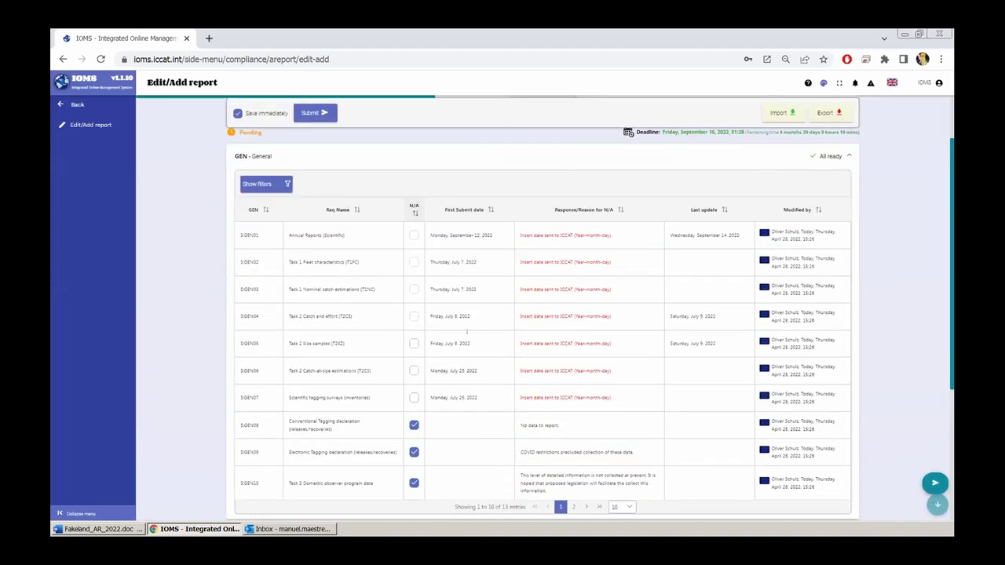
{"action": "scroll", "coordinate": [487, 345], "scroll_direction": "down", "scroll_amount": 3}
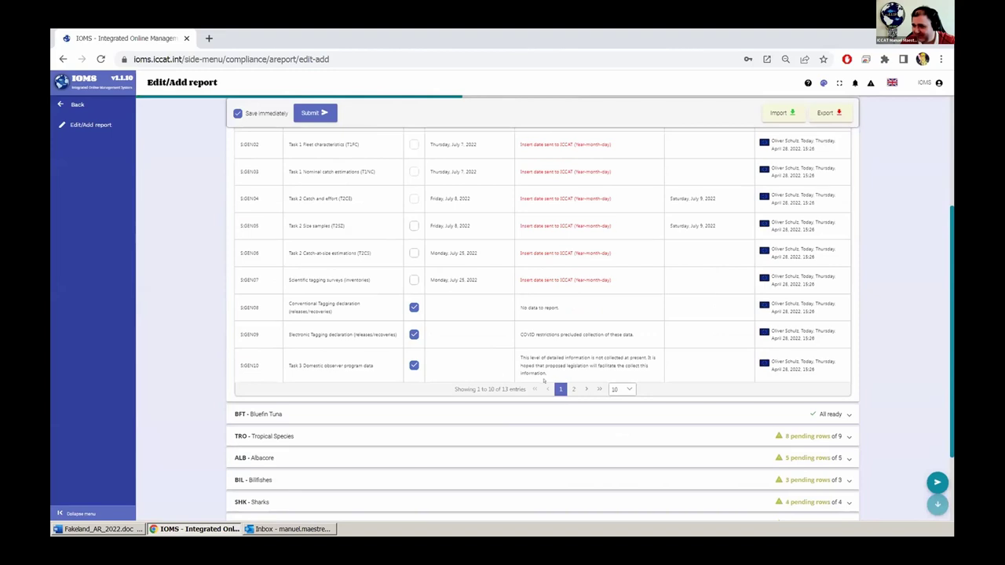
{"action": "left_click", "coordinate": [572, 388]}
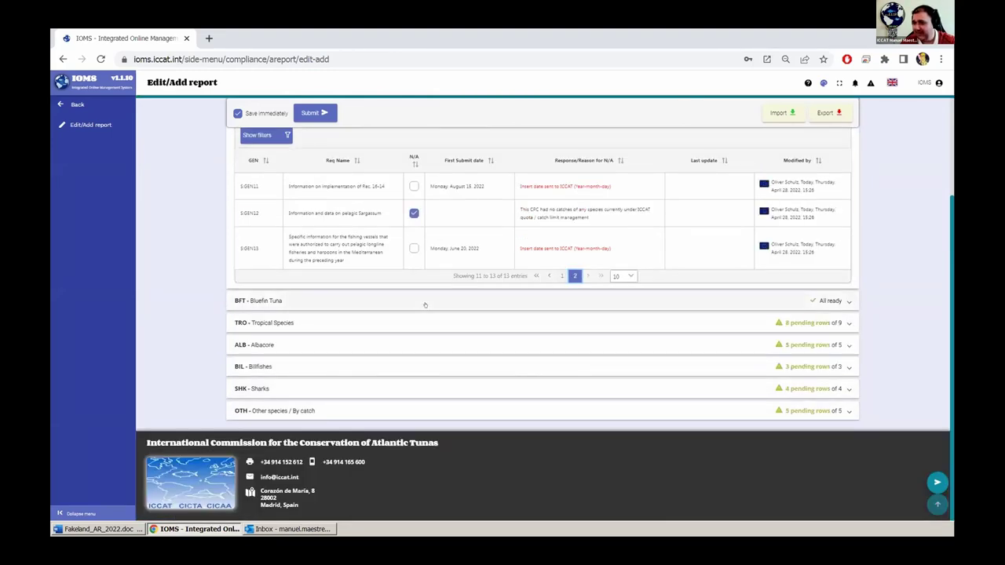
{"action": "scroll", "coordinate": [431, 322], "scroll_direction": "up", "scroll_amount": 3}
{"action": "scroll", "coordinate": [439, 341], "scroll_direction": "down", "scroll_amount": 1}
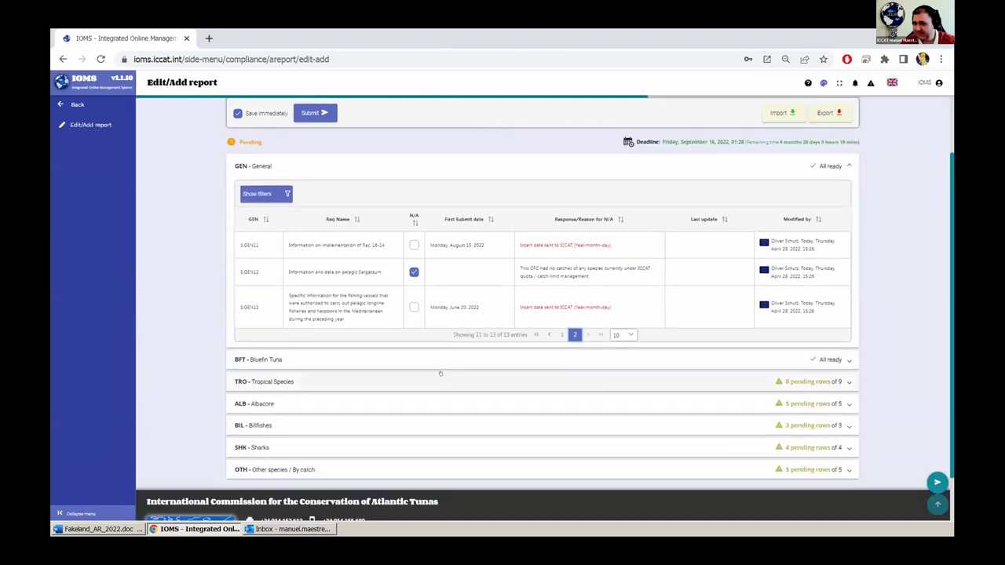
Examine the requirement rows of the BFT - Bluefin Tuna and TRO - Tropical Species groups
{"action": "left_click", "coordinate": [444, 357]}
{"action": "scroll", "coordinate": [518, 369], "scroll_direction": "down", "scroll_amount": 3}
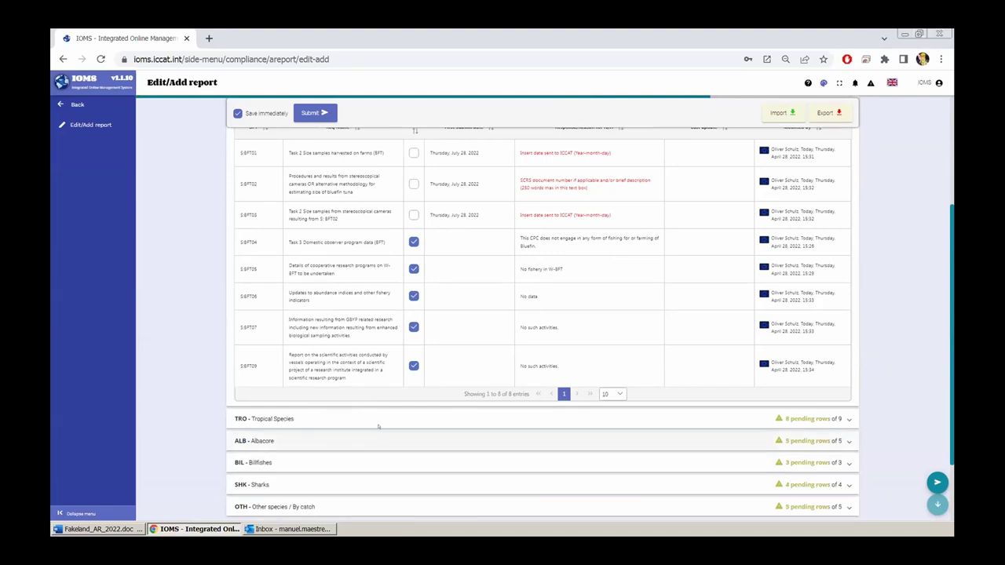
{"action": "left_click", "coordinate": [455, 418]}
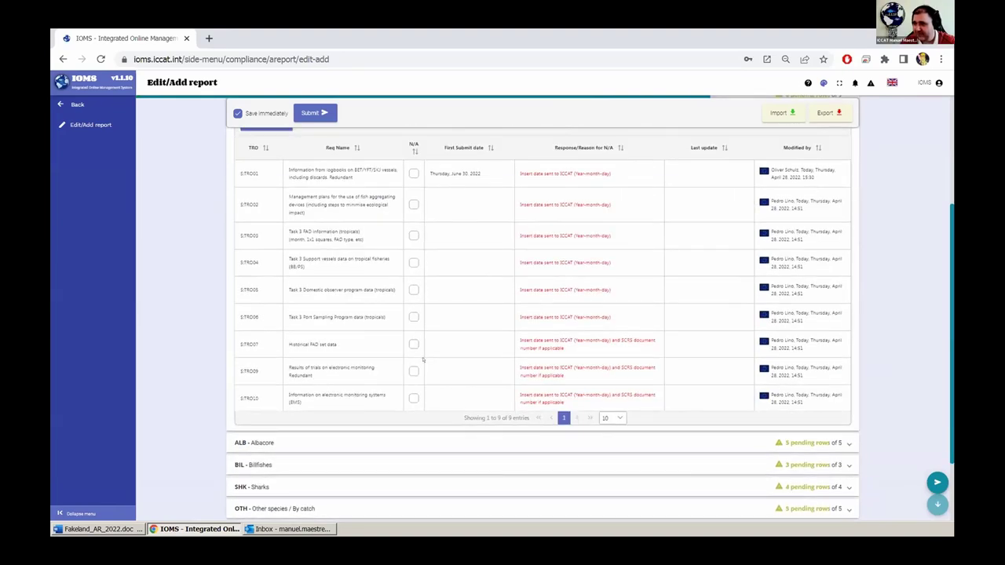
{"action": "scroll", "coordinate": [543, 277], "scroll_direction": "up", "scroll_amount": 3}
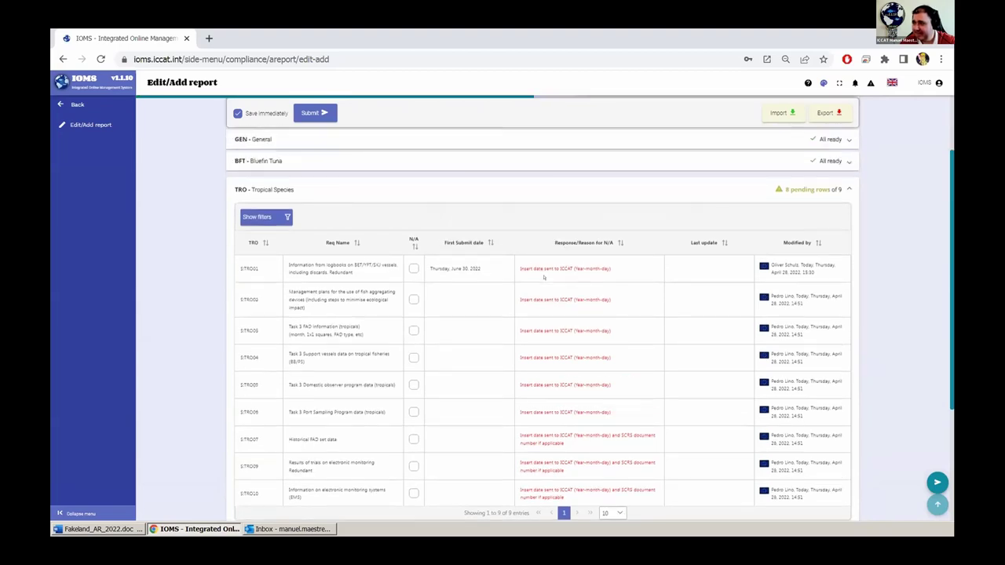
Load data request ICCAT CIRCULAR #1040 / 2022 for the European Union and examine its Tropical Species rows and remaining species groups
{"action": "left_click", "coordinate": [655, 197]}
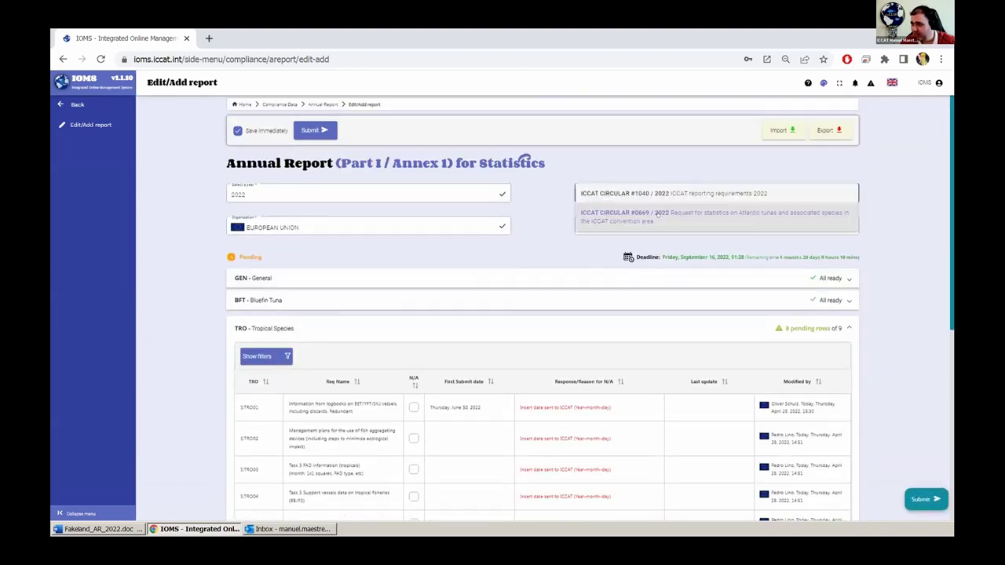
{"action": "left_click", "coordinate": [635, 229]}
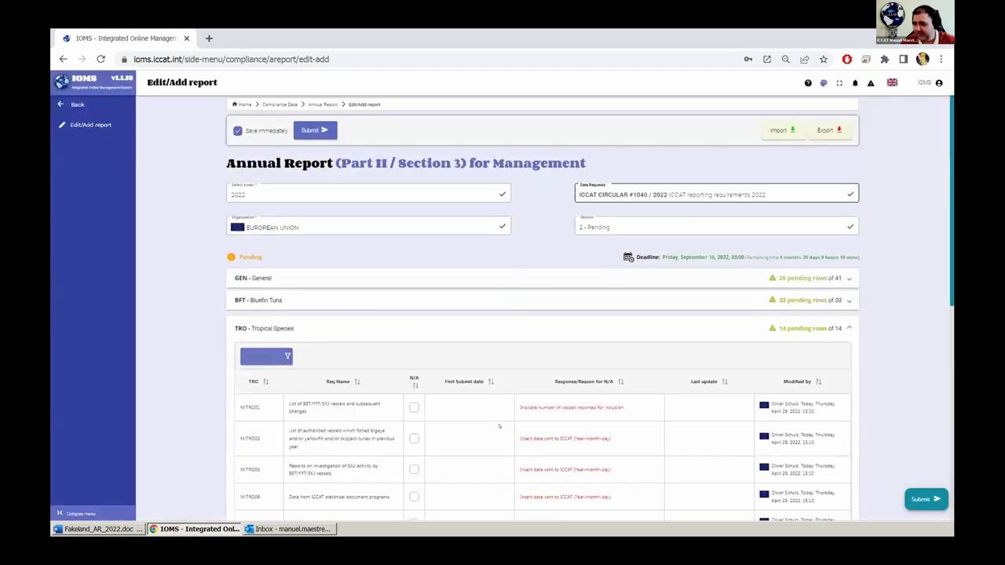
{"action": "scroll", "coordinate": [491, 409], "scroll_direction": "down", "scroll_amount": 3}
{"action": "scroll", "coordinate": [491, 409], "scroll_direction": "down", "scroll_amount": 3}
{"action": "scroll", "coordinate": [490, 409], "scroll_direction": "up", "scroll_amount": 2}
{"action": "scroll", "coordinate": [491, 409], "scroll_direction": "down", "scroll_amount": 2}
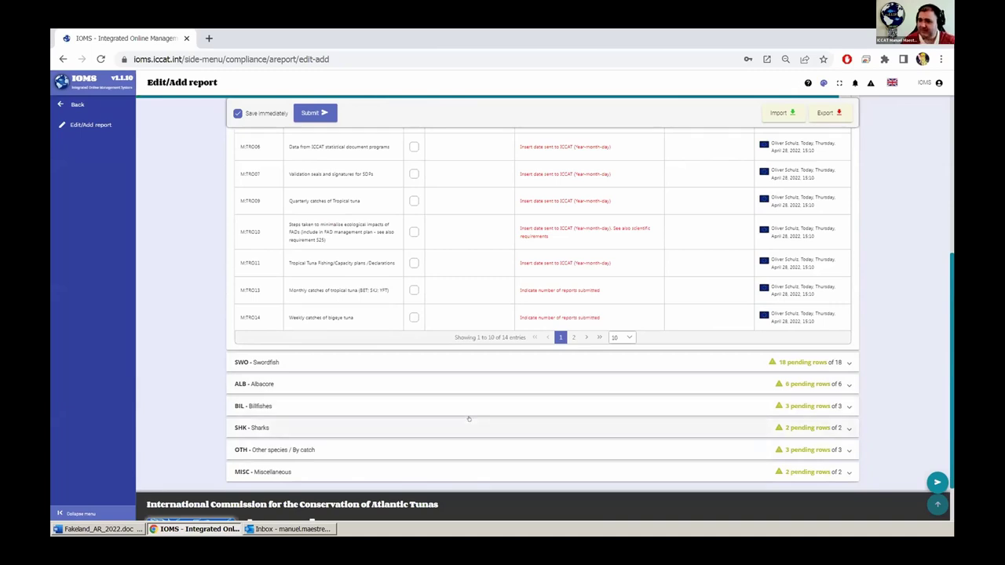
Switch back to data request ICCAT CIRCULAR #0669 / 2022 and review the European Union's General requirement rows and submit dates
{"action": "scroll", "coordinate": [468, 419], "scroll_direction": "up", "scroll_amount": 4}
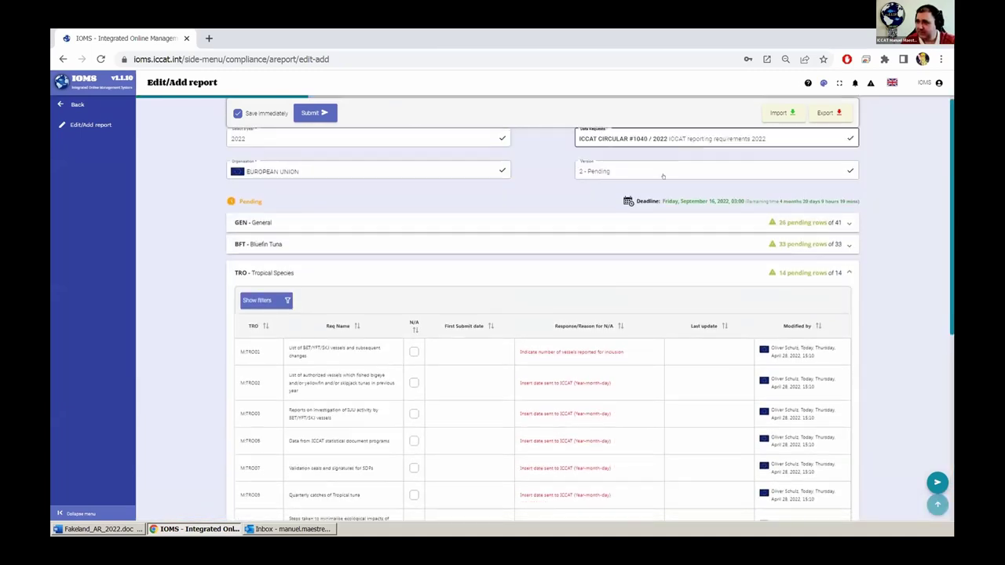
{"action": "scroll", "coordinate": [662, 176], "scroll_direction": "up", "scroll_amount": 1}
{"action": "left_click", "coordinate": [643, 195]}
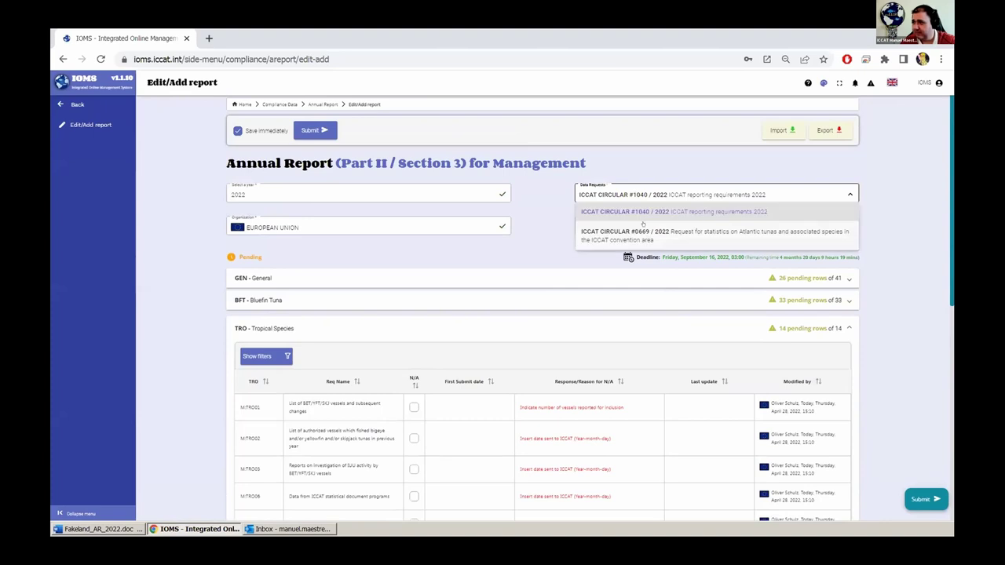
{"action": "left_click", "coordinate": [647, 232]}
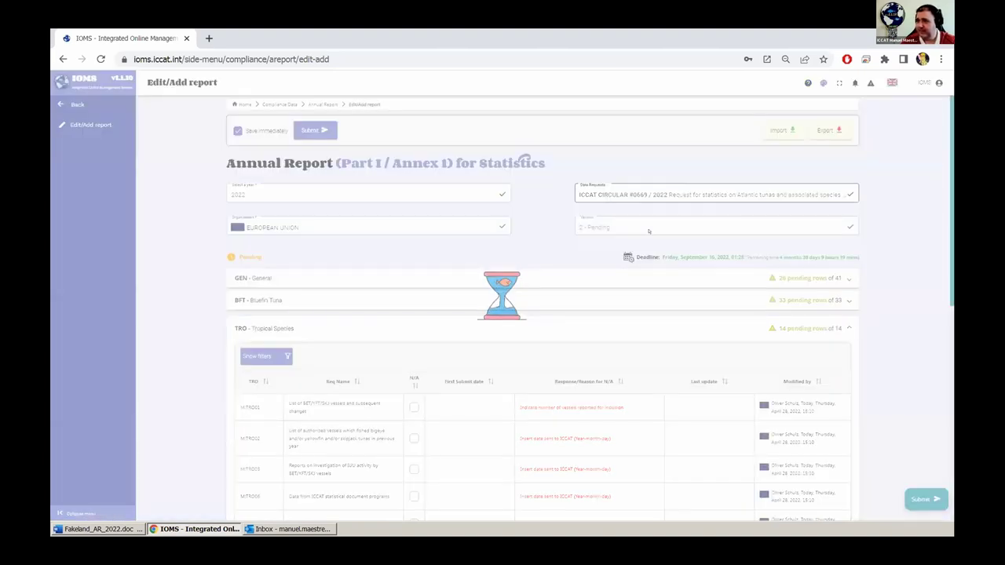
{"action": "scroll", "coordinate": [646, 228], "scroll_direction": "down", "scroll_amount": 2}
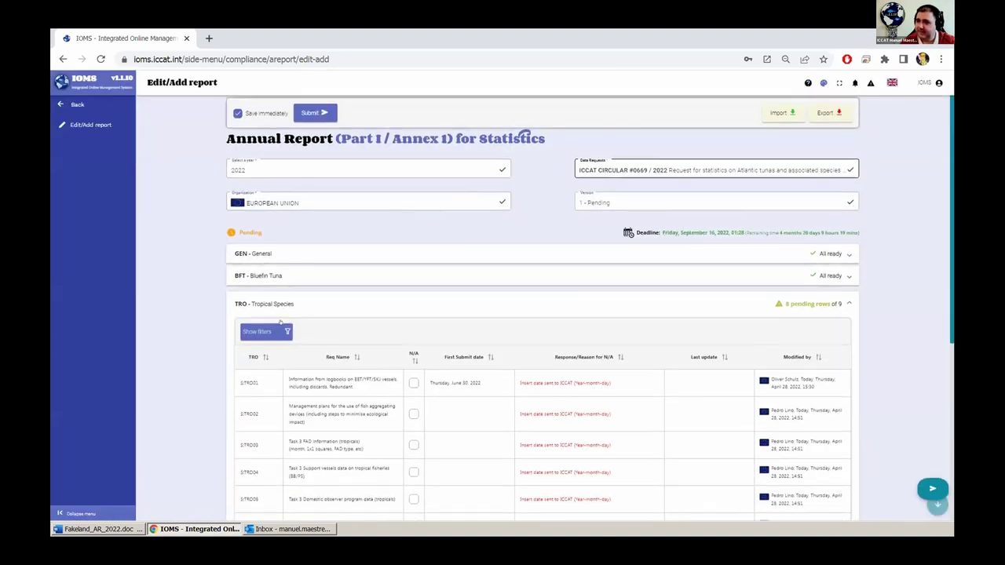
{"action": "scroll", "coordinate": [393, 232], "scroll_direction": "up", "scroll_amount": 2}
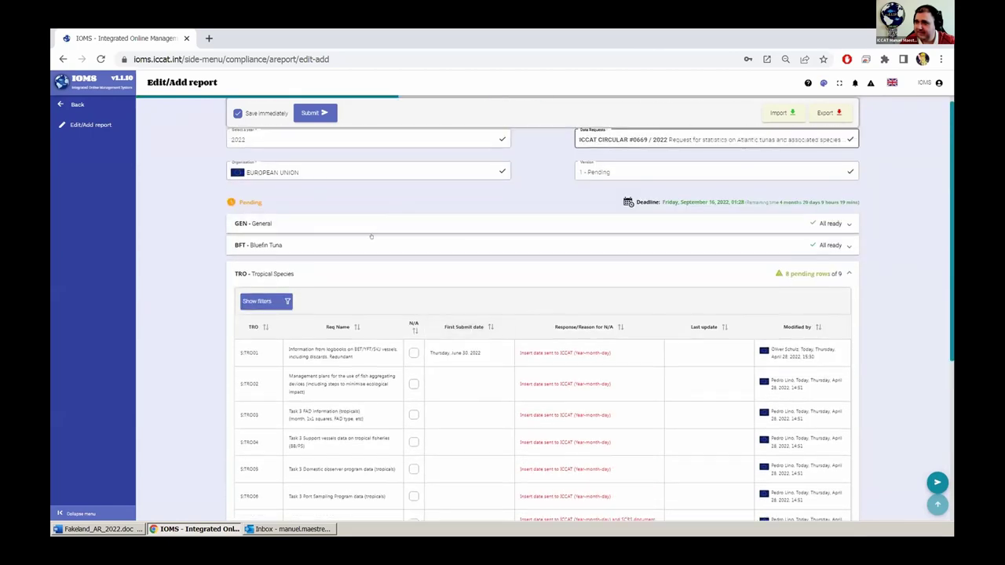
{"action": "left_click", "coordinate": [369, 224]}
{"action": "scroll", "coordinate": [453, 364], "scroll_direction": "down", "scroll_amount": 2}
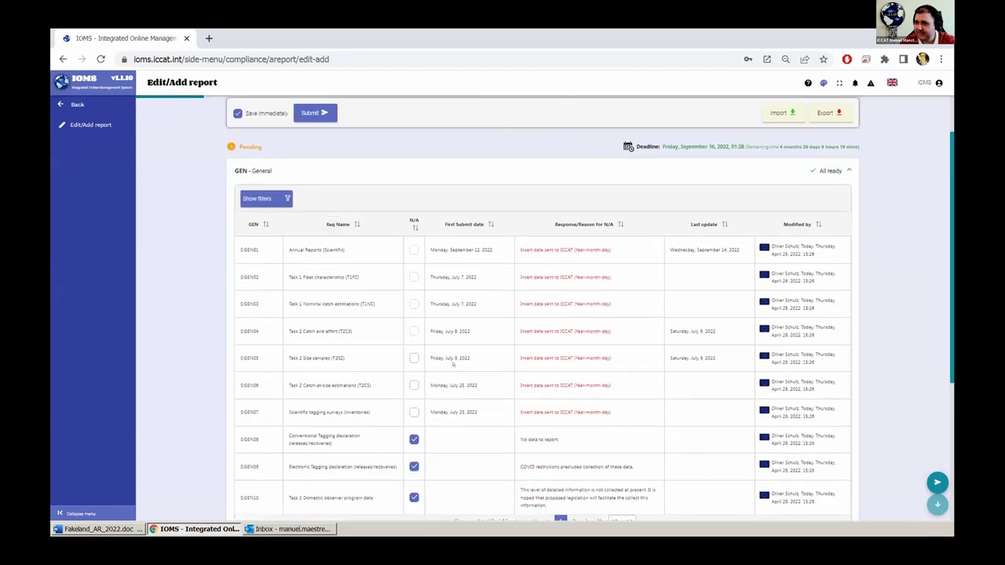
{"action": "scroll", "coordinate": [453, 364], "scroll_direction": "up", "scroll_amount": 1}
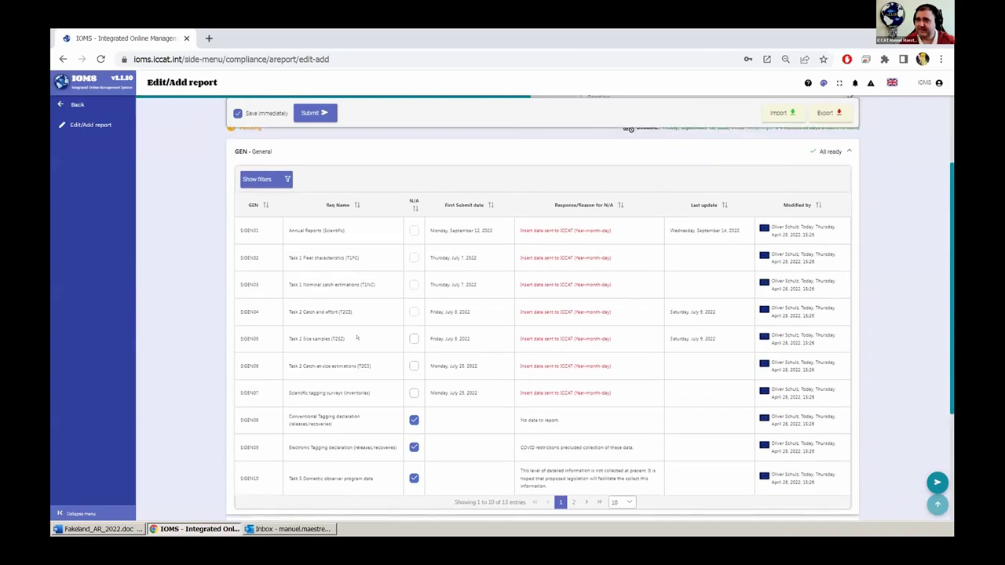
Show the Status by Requirement report for 2022, ICCAT CIRCULAR #0669 / 2022 and S:GEN01 Annual Reports (Scientific) again
{"action": "left_click", "coordinate": [71, 103]}
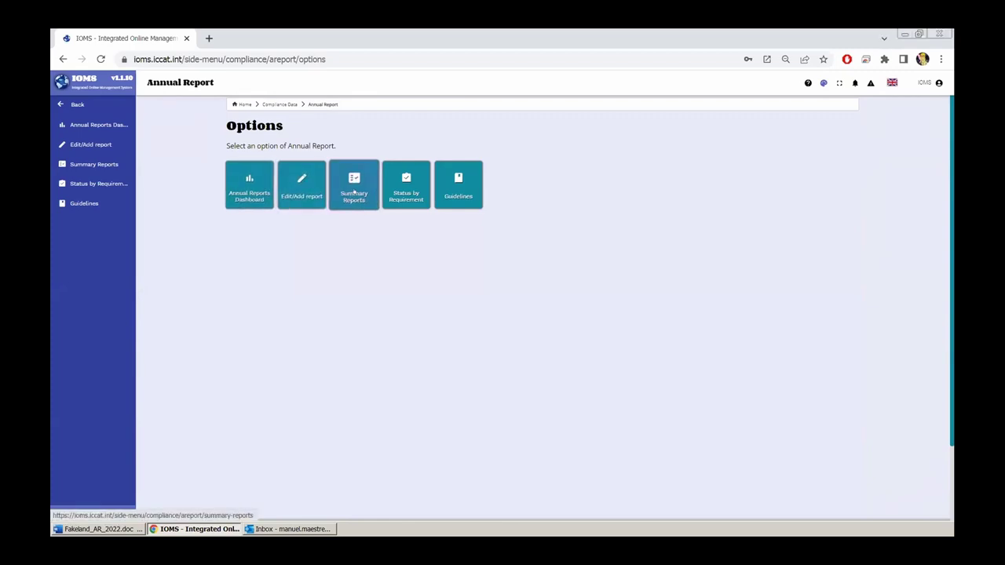
{"action": "left_click", "coordinate": [413, 186]}
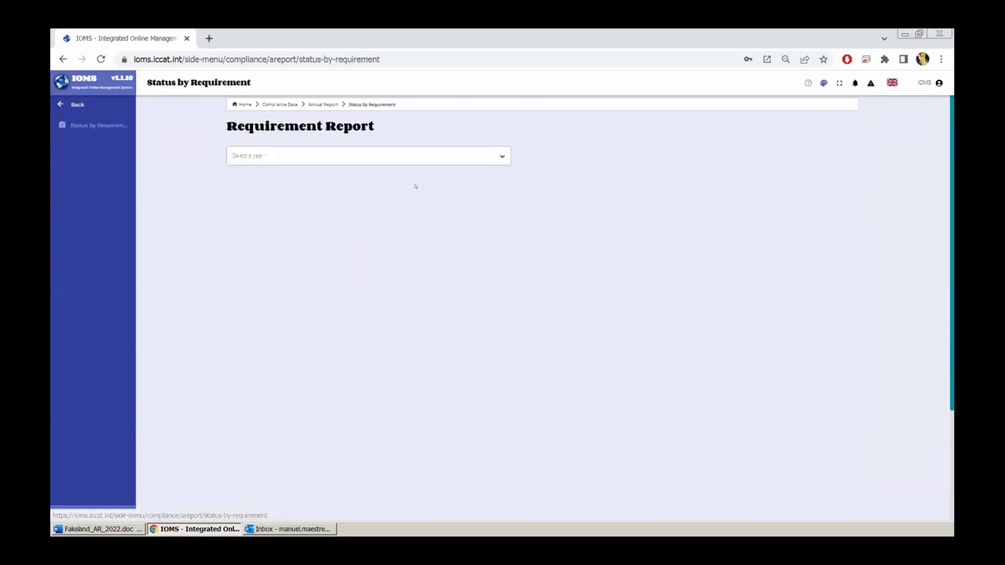
{"action": "left_click", "coordinate": [372, 157]}
{"action": "left_click", "coordinate": [309, 253]}
{"action": "left_click", "coordinate": [610, 156]}
{"action": "left_click", "coordinate": [620, 197]}
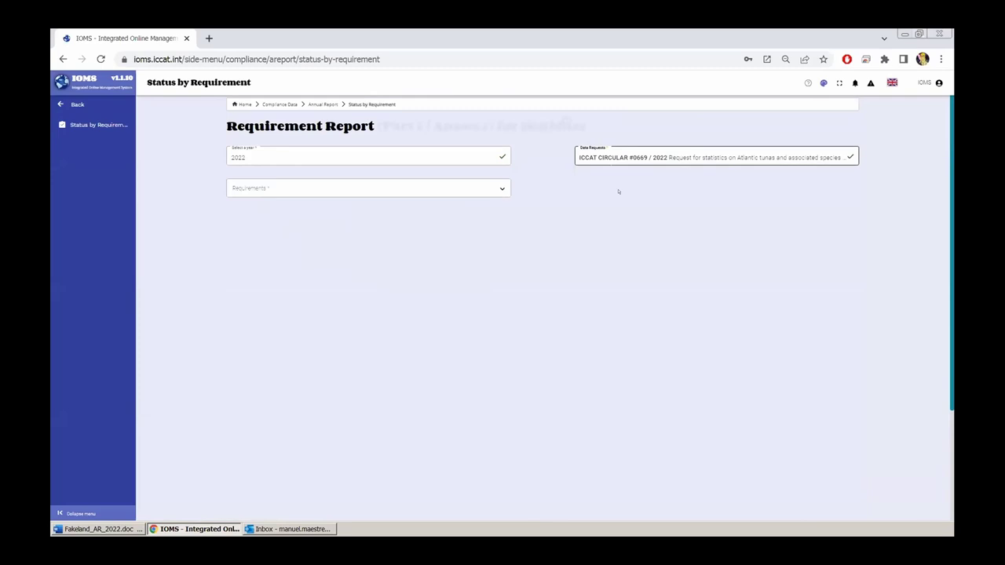
{"action": "left_click", "coordinate": [466, 186]}
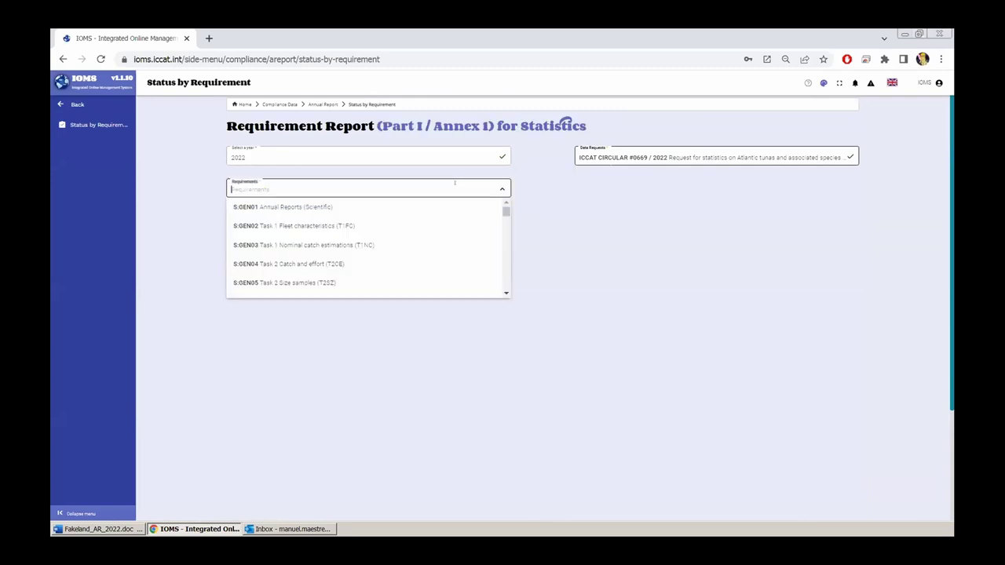
{"action": "left_click", "coordinate": [271, 206]}
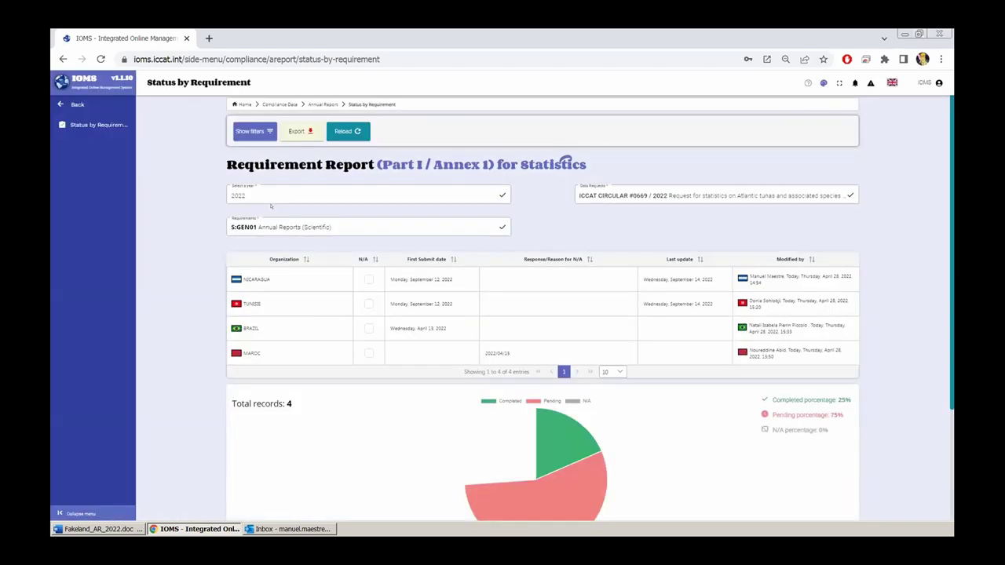
Show the 2022 Annual Reports Summary for ICCAT CIRCULAR #0669 / 2022 and examine each organization's completion by species group
{"action": "left_click", "coordinate": [77, 105]}
{"action": "left_click", "coordinate": [346, 193]}
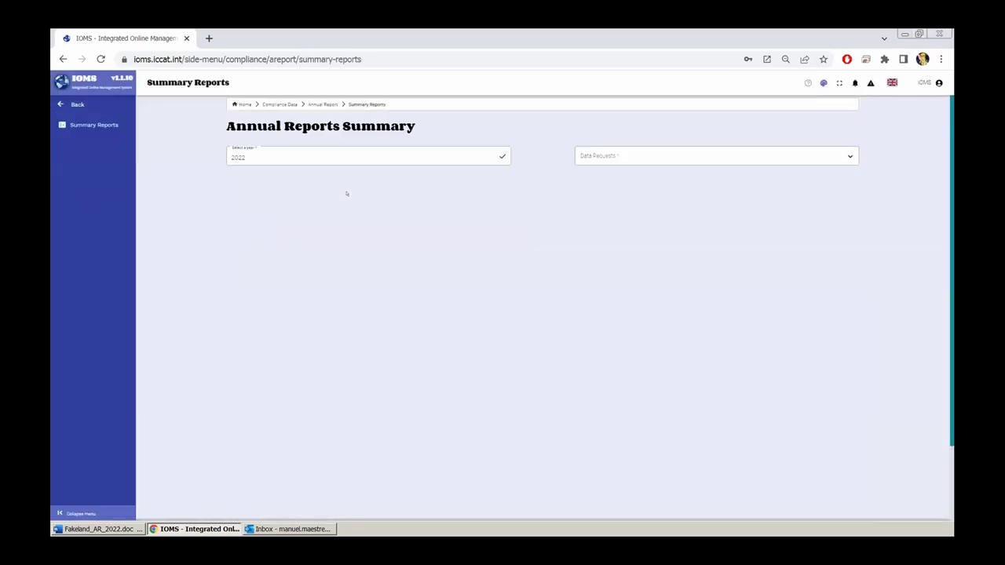
{"action": "left_click", "coordinate": [611, 149]}
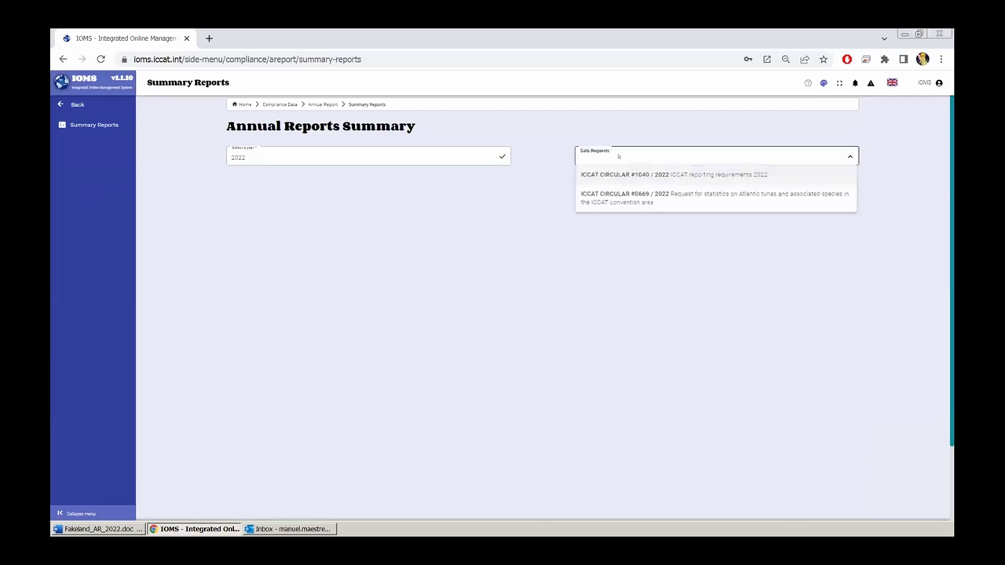
{"action": "left_click", "coordinate": [626, 194]}
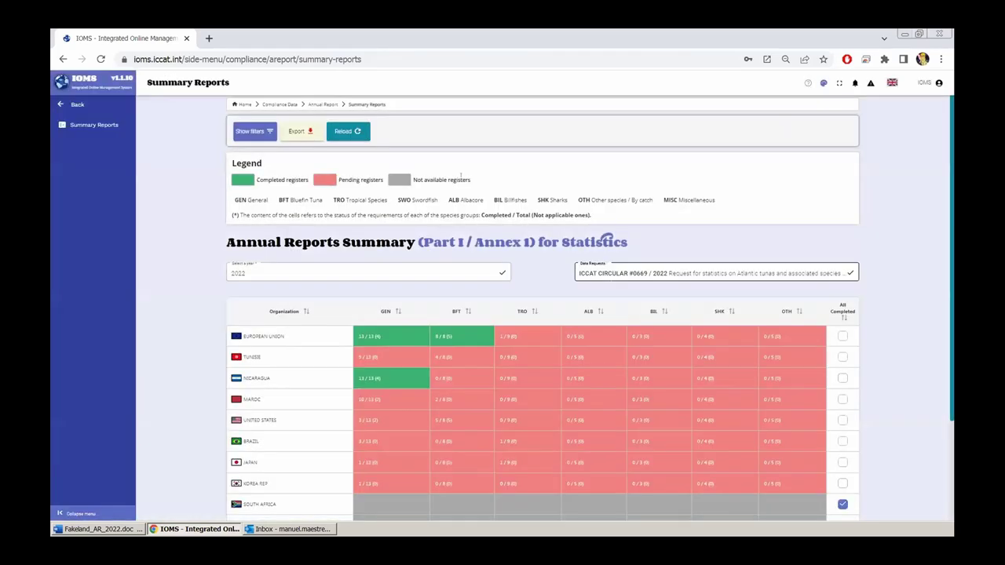
{"action": "scroll", "coordinate": [454, 190], "scroll_direction": "down", "scroll_amount": 1}
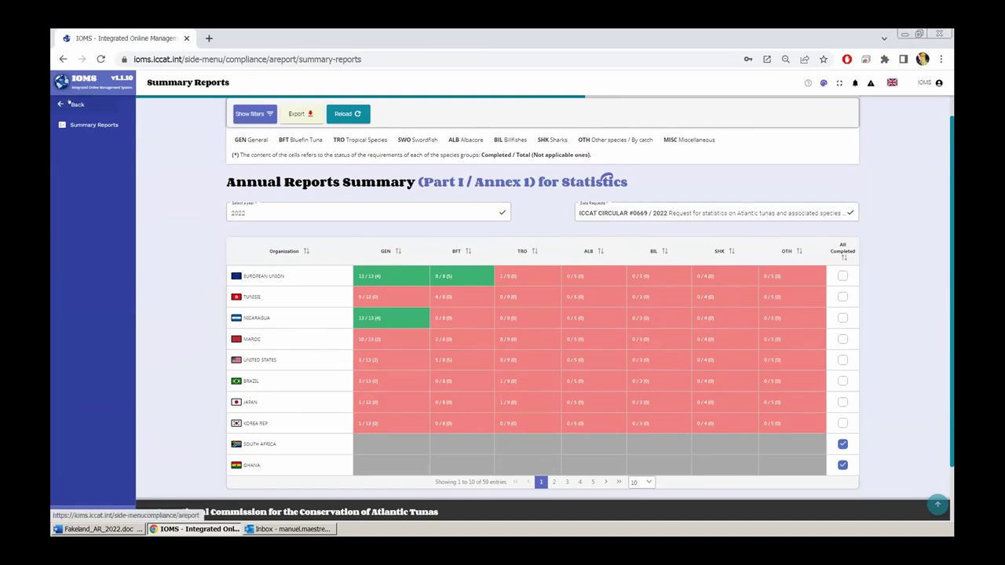
Return to the main dashboard and open the Data request options
{"action": "left_click", "coordinate": [77, 104]}
{"action": "left_click", "coordinate": [78, 104]}
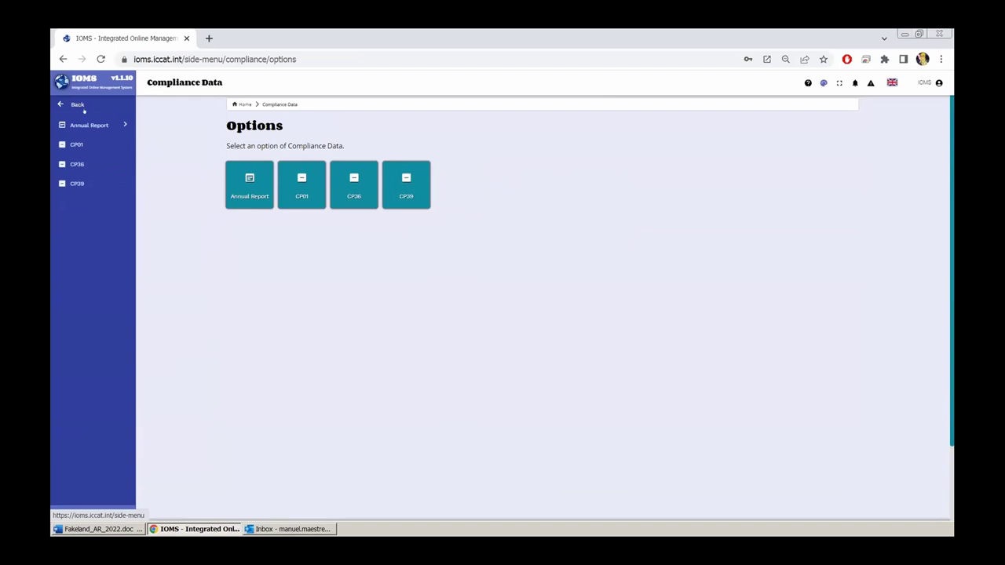
{"action": "left_click", "coordinate": [78, 104]}
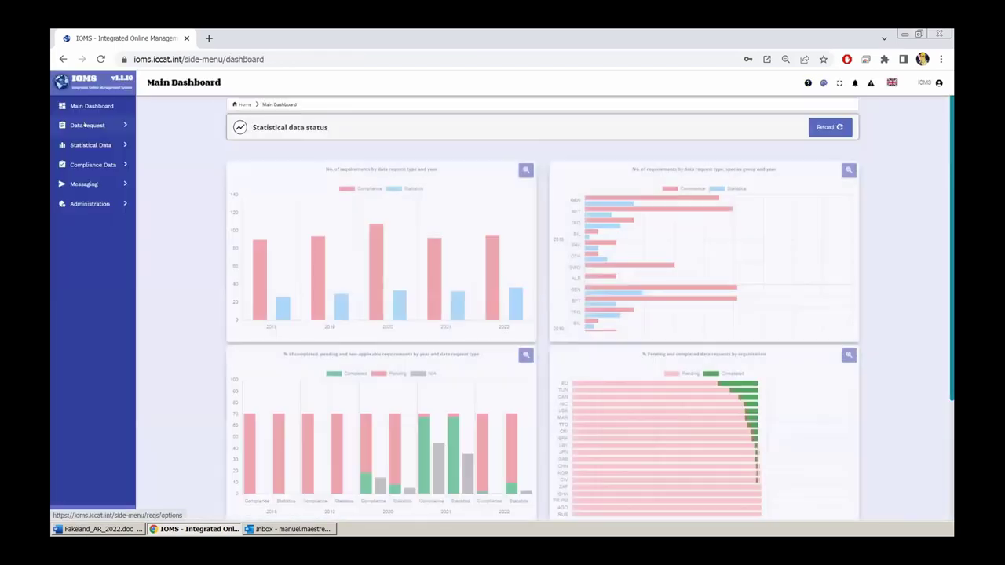
{"action": "left_click", "coordinate": [85, 125]}
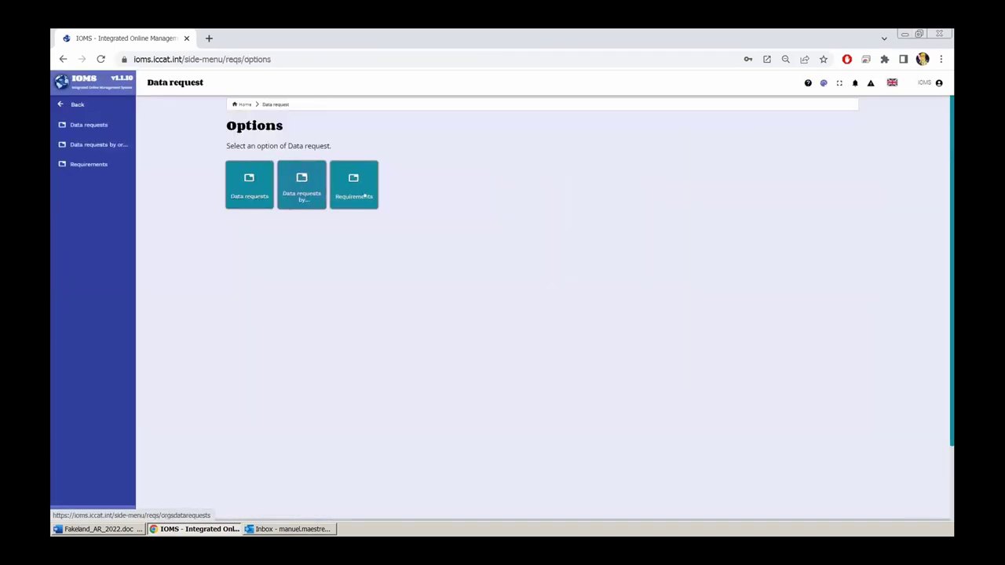
Review the 2022 data requests by organization with their deadlines and statuses, and return to the main dashboard
{"action": "left_click", "coordinate": [302, 182]}
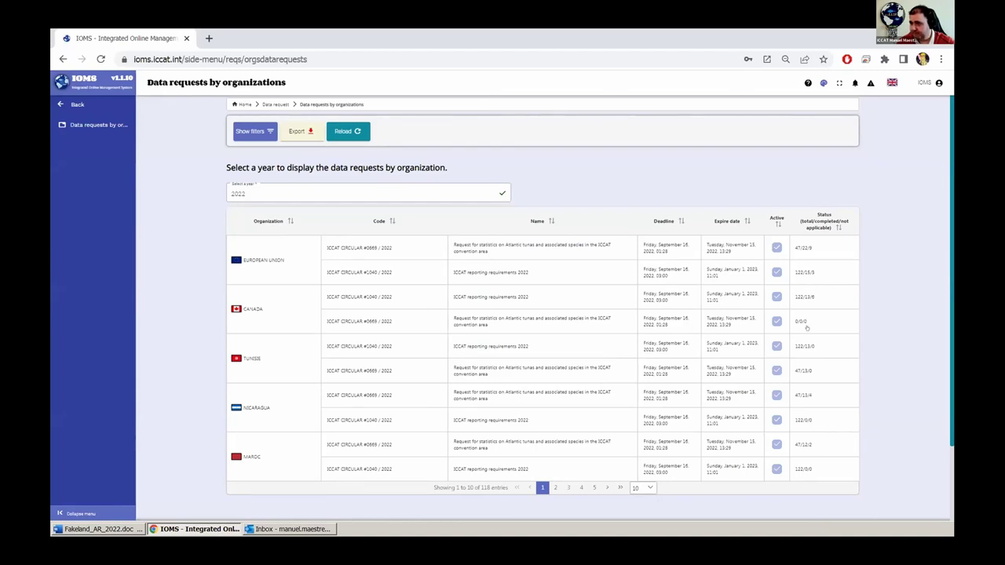
{"action": "scroll", "coordinate": [740, 358], "scroll_direction": "down", "scroll_amount": 2}
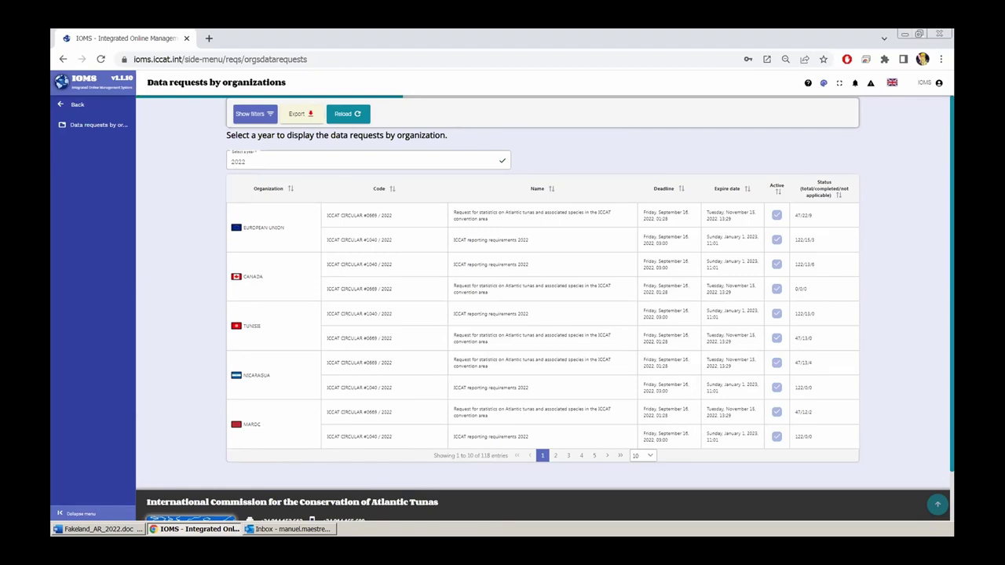
{"action": "left_click", "coordinate": [77, 104]}
{"action": "left_click", "coordinate": [73, 104]}
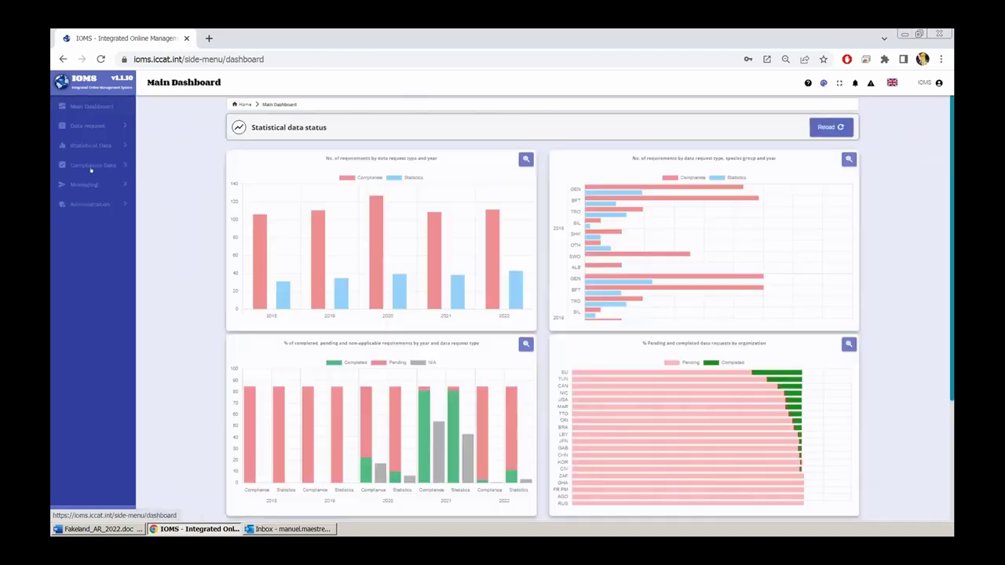
Show the 2022 Annual Reports Summary for ICCAT CIRCULAR #0669 / 2022, and switch it to ICCAT CIRCULAR #1040 / 2022
{"action": "left_click", "coordinate": [88, 165]}
{"action": "left_click", "coordinate": [250, 182]}
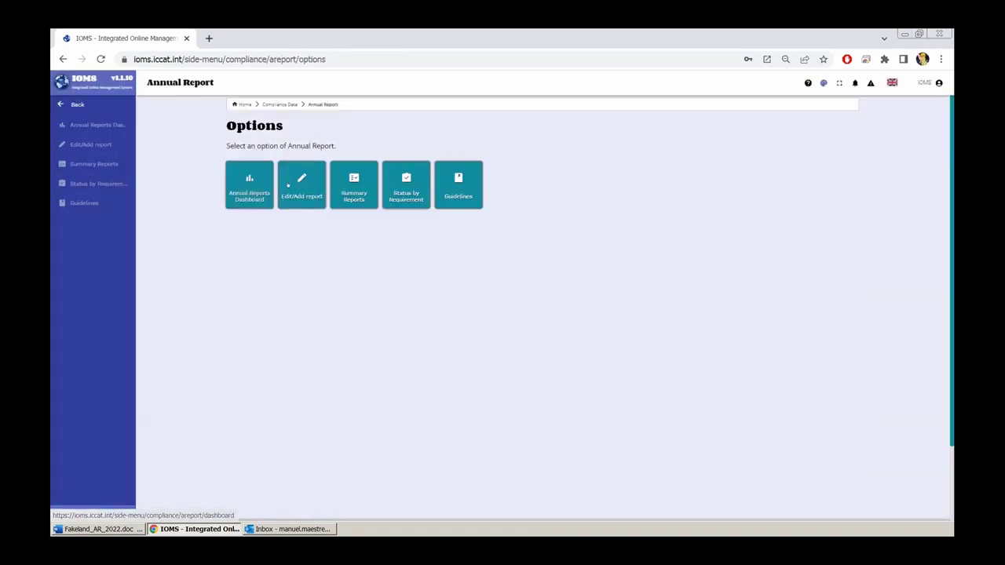
{"action": "left_click", "coordinate": [343, 192]}
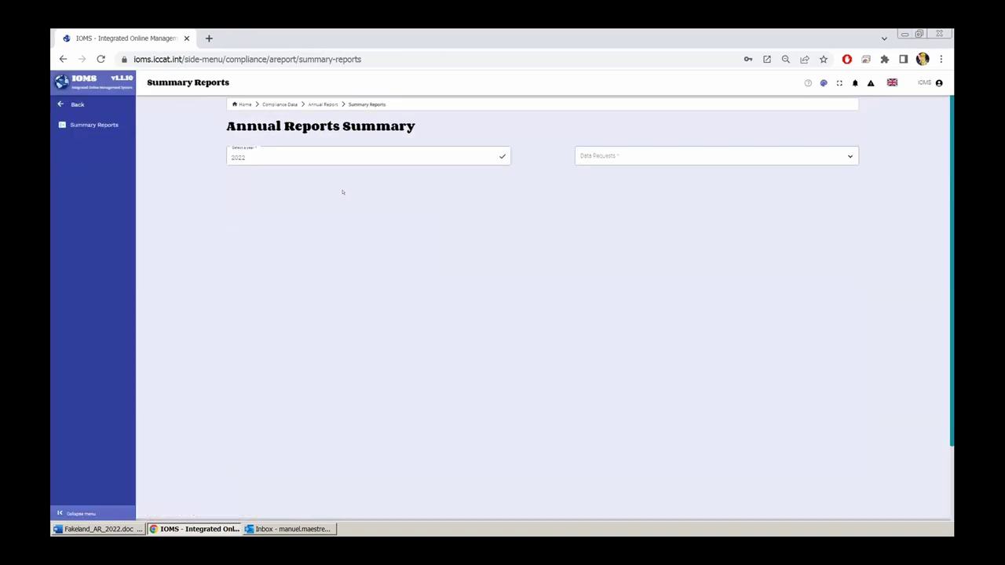
{"action": "left_click", "coordinate": [605, 155]}
{"action": "left_click", "coordinate": [641, 200]}
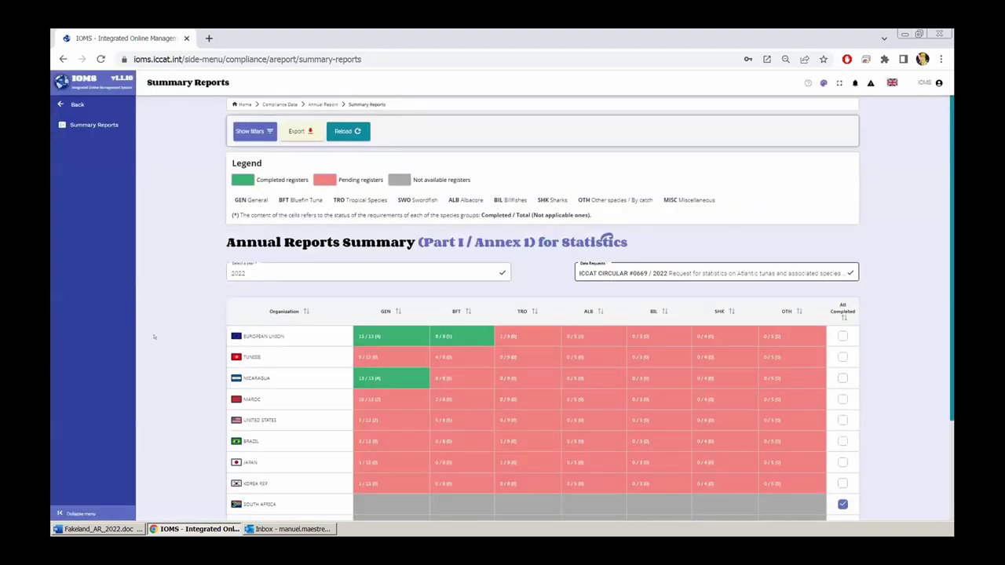
{"action": "scroll", "coordinate": [154, 337], "scroll_direction": "down", "scroll_amount": 3}
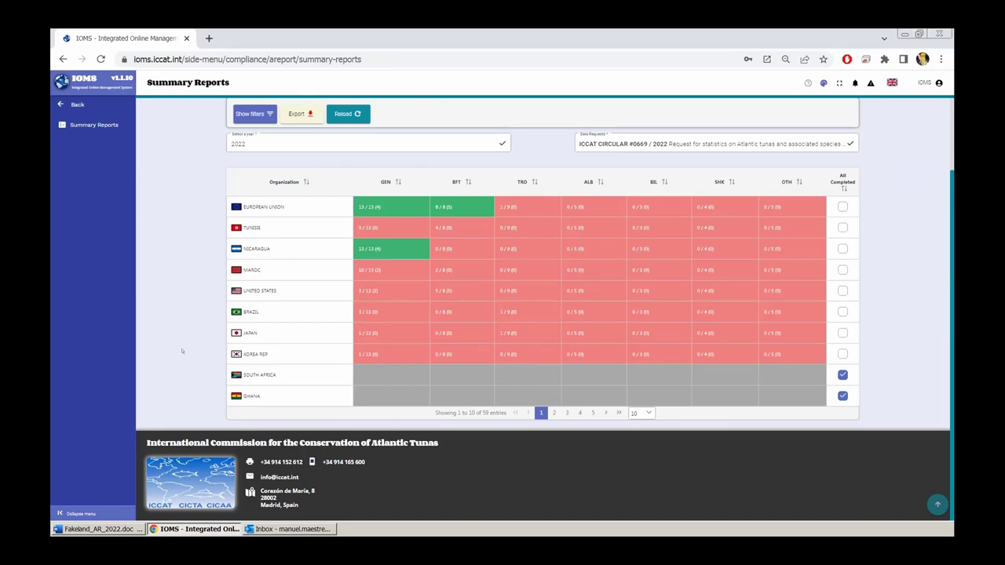
{"action": "left_click", "coordinate": [582, 135]}
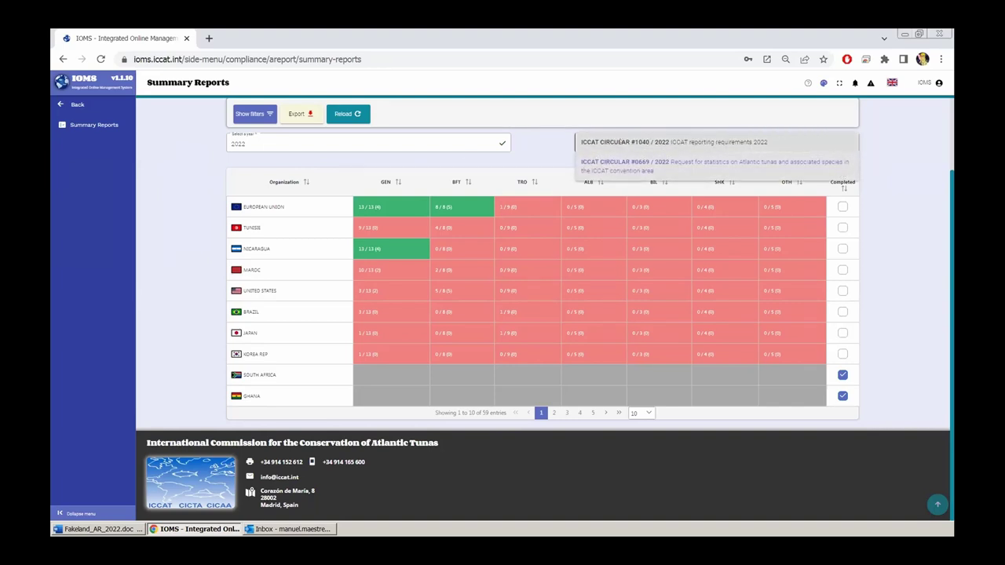
{"action": "left_click", "coordinate": [620, 141]}
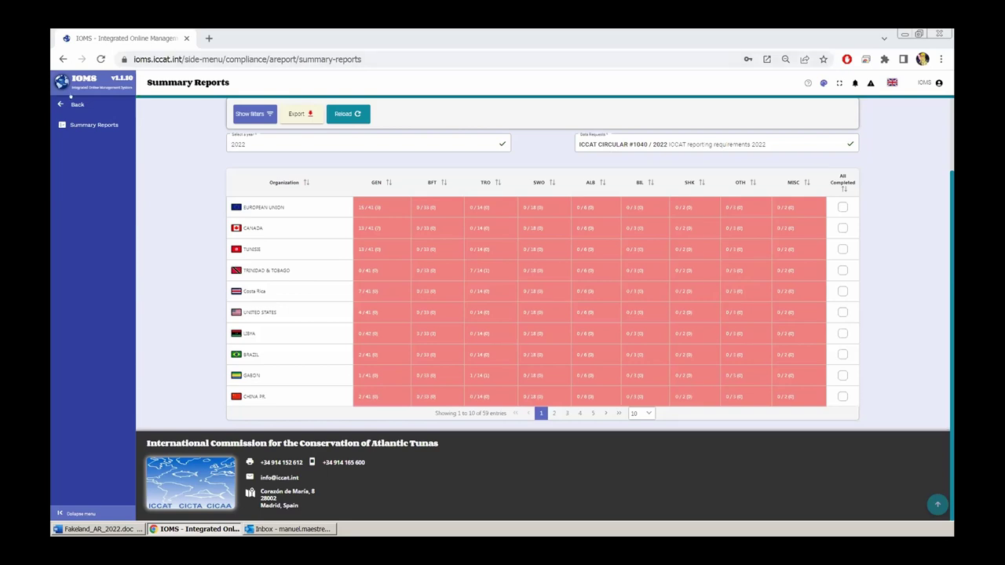
Open the European Union's 2022 annual report for ICCAT CIRCULAR #0669 / 2022 and review its pending species groups
{"action": "left_click", "coordinate": [74, 103]}
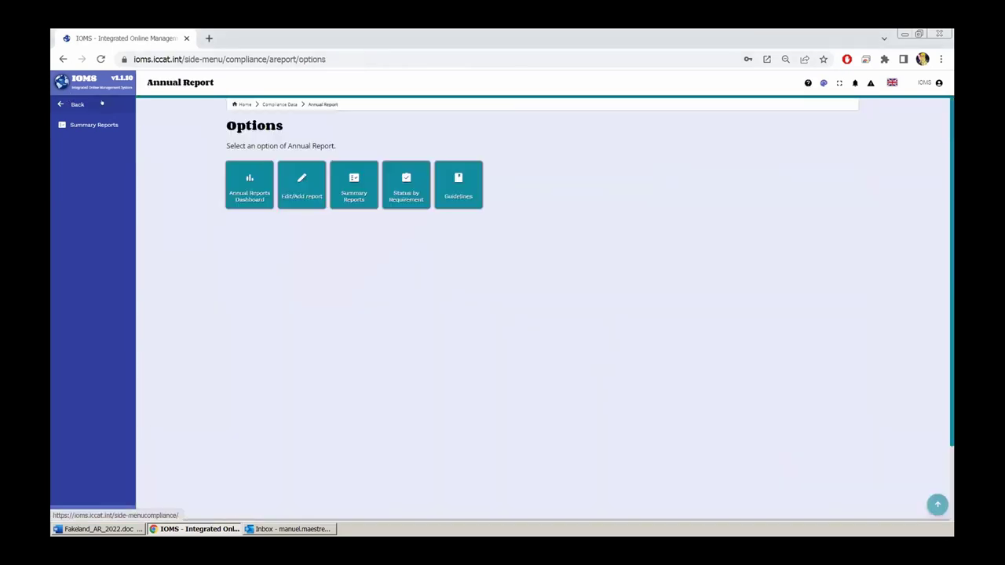
{"action": "left_click", "coordinate": [303, 185]}
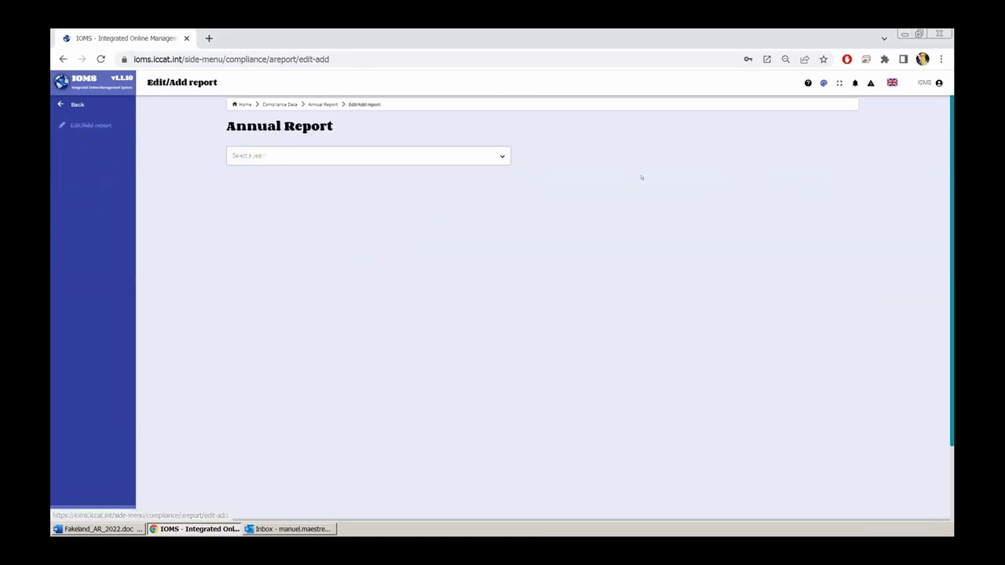
{"action": "left_click", "coordinate": [416, 154]}
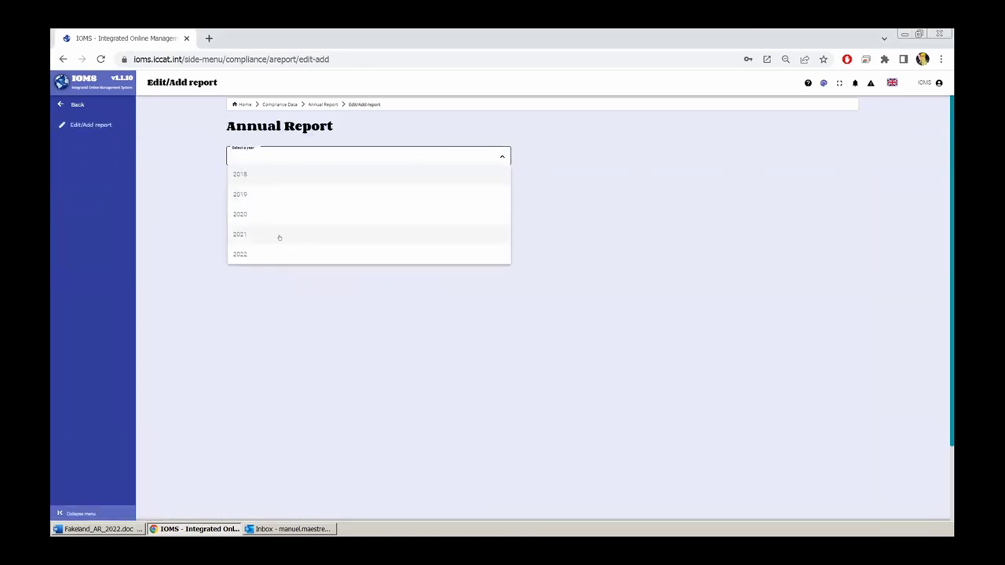
{"action": "left_click", "coordinate": [341, 251]}
{"action": "left_click", "coordinate": [610, 153]}
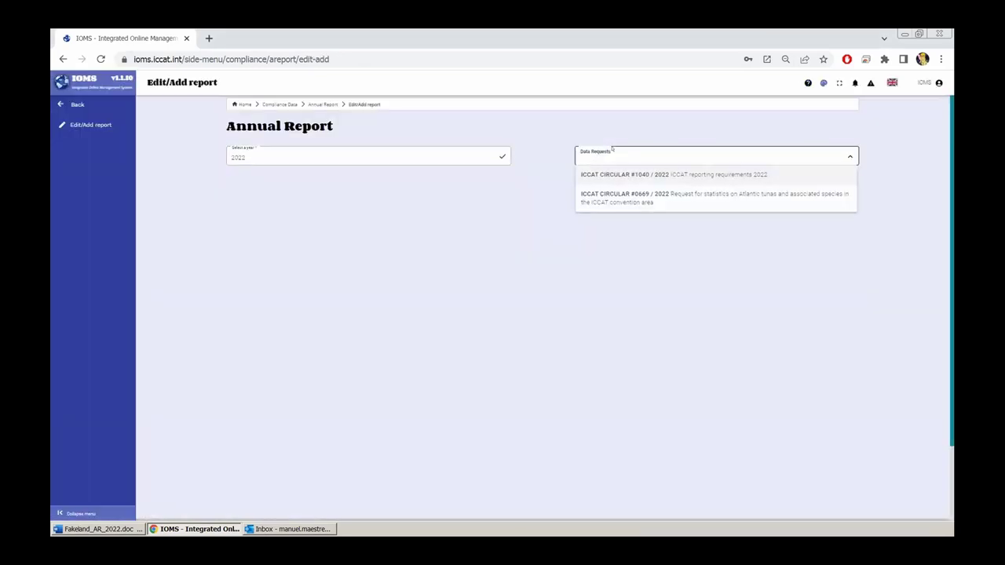
{"action": "left_click", "coordinate": [632, 194]}
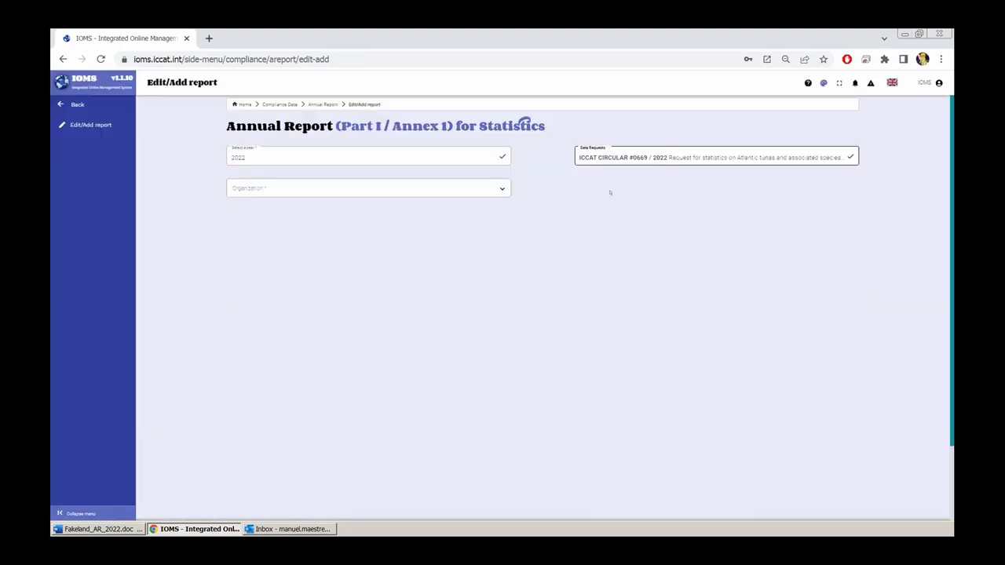
{"action": "left_click", "coordinate": [468, 185]}
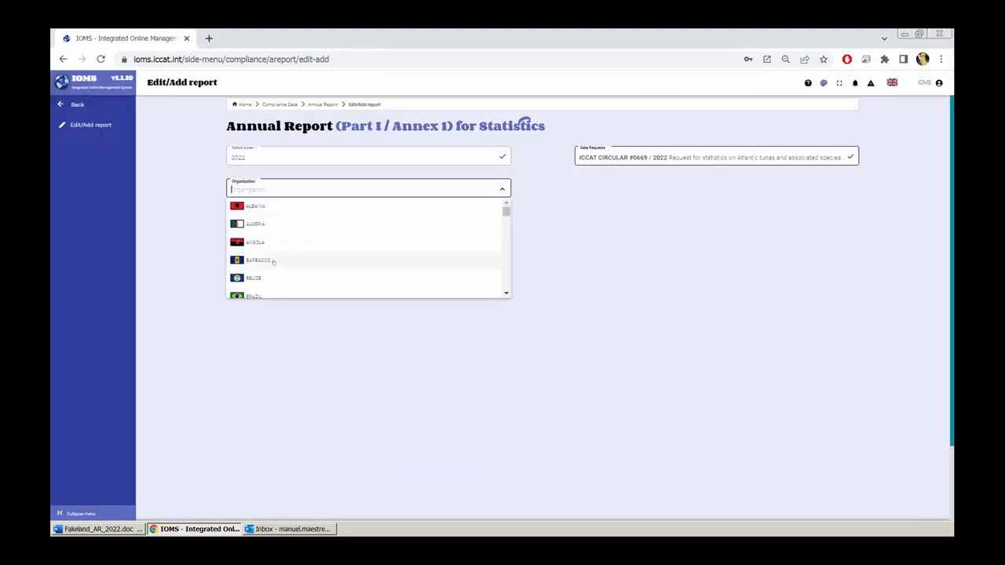
{"action": "type", "text": "eu"}
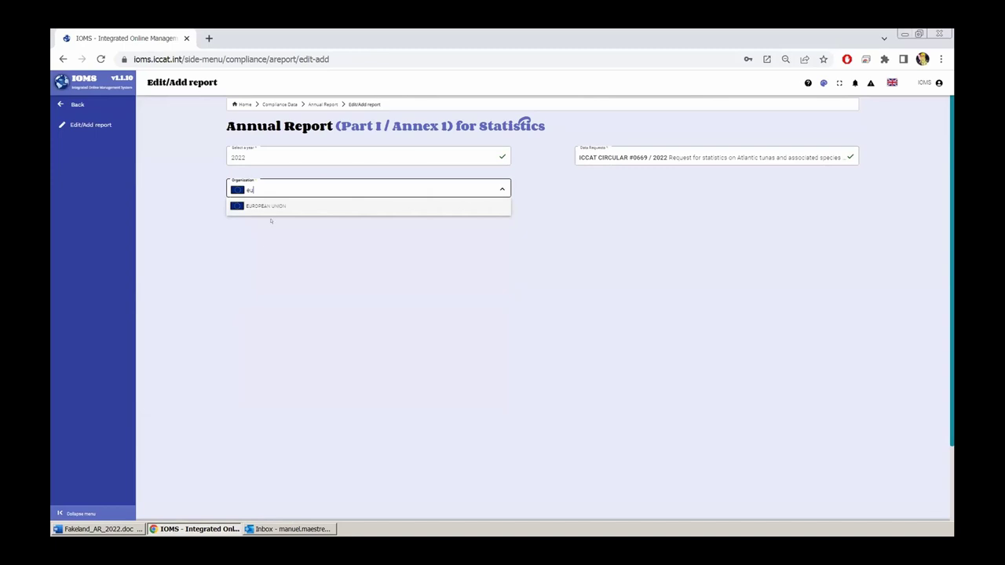
{"action": "left_click", "coordinate": [271, 207]}
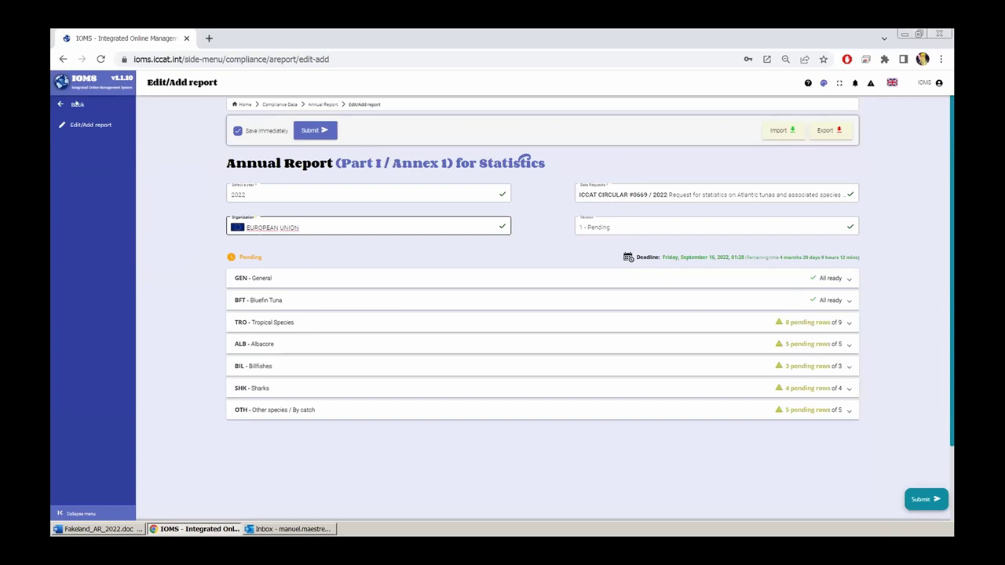
Open Nicaragua's 2022 annual report for data request ICCAT CIRCULAR #0669 / 2022
{"action": "left_click", "coordinate": [77, 104]}
{"action": "left_click", "coordinate": [295, 194]}
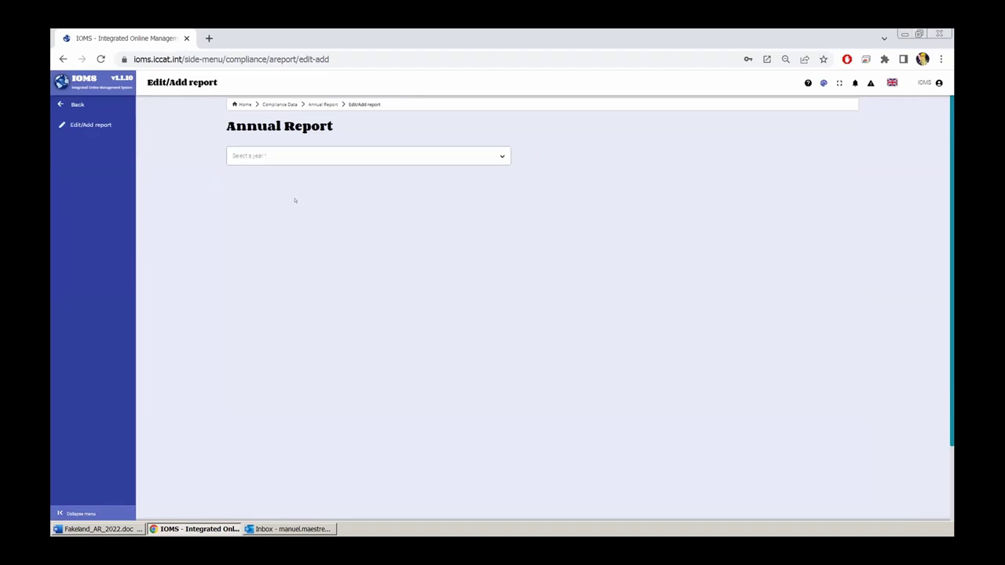
{"action": "left_click", "coordinate": [297, 152]}
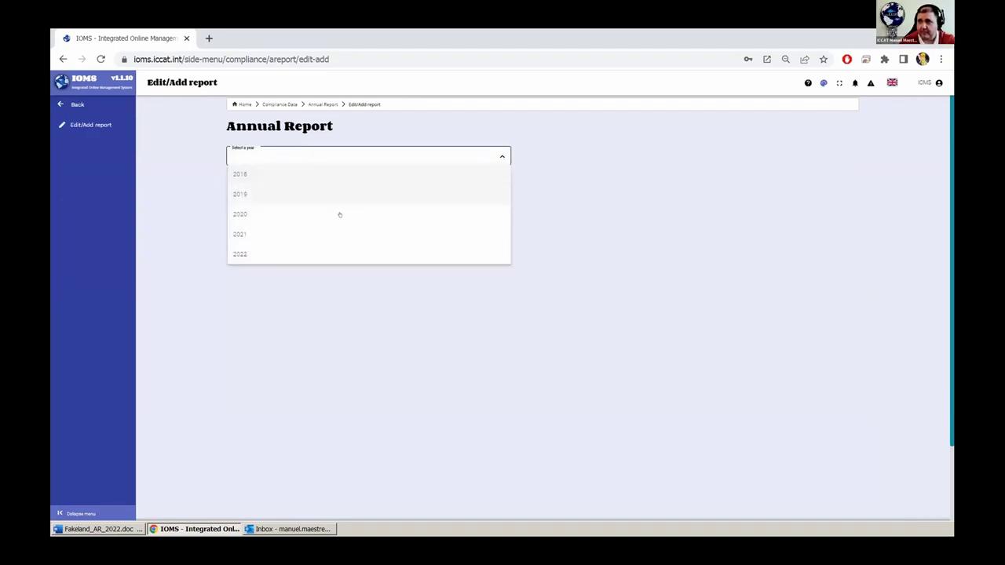
{"action": "left_click", "coordinate": [264, 253]}
{"action": "left_click", "coordinate": [598, 156]}
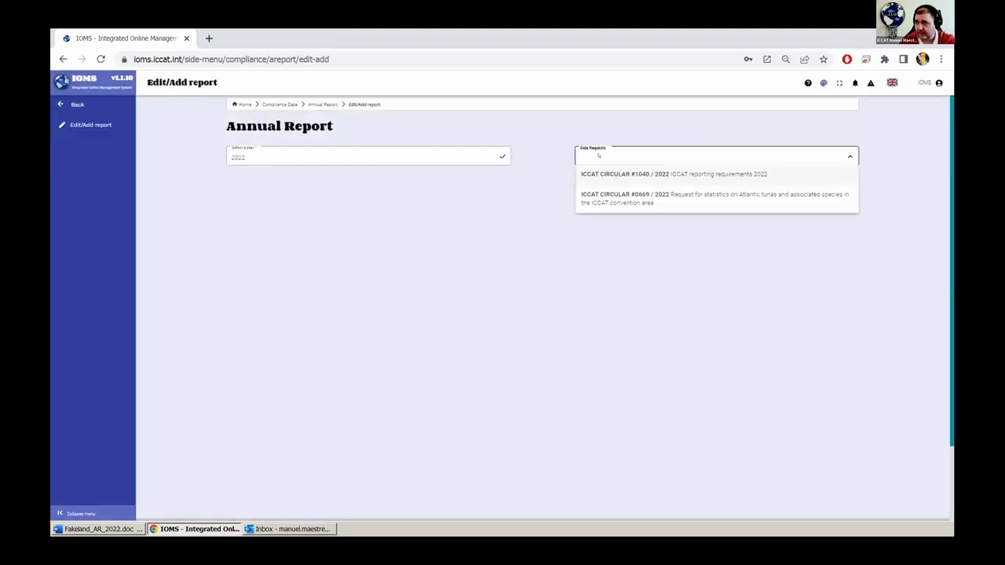
{"action": "left_click", "coordinate": [624, 196]}
{"action": "left_click", "coordinate": [326, 189]}
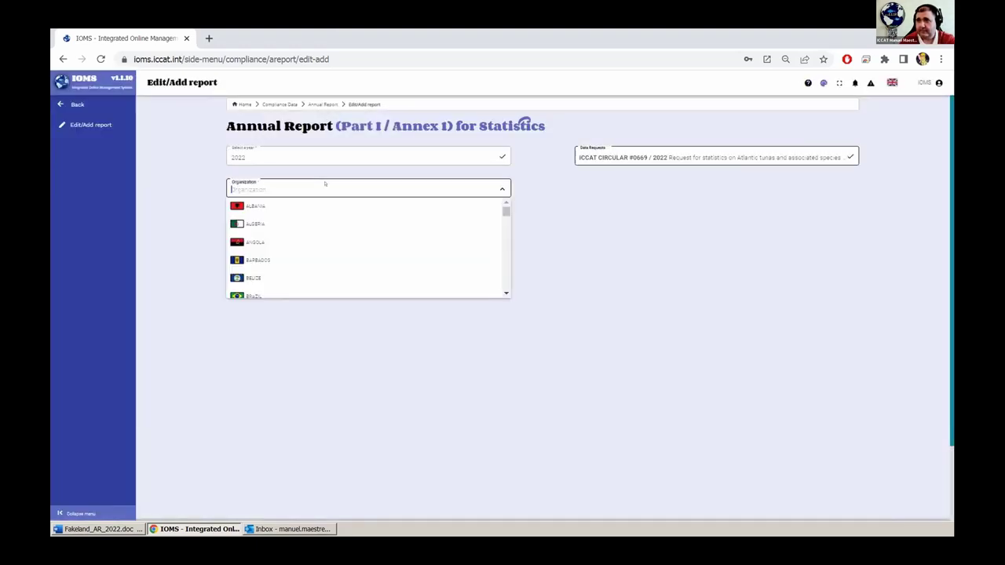
{"action": "type", "text": "ni"}
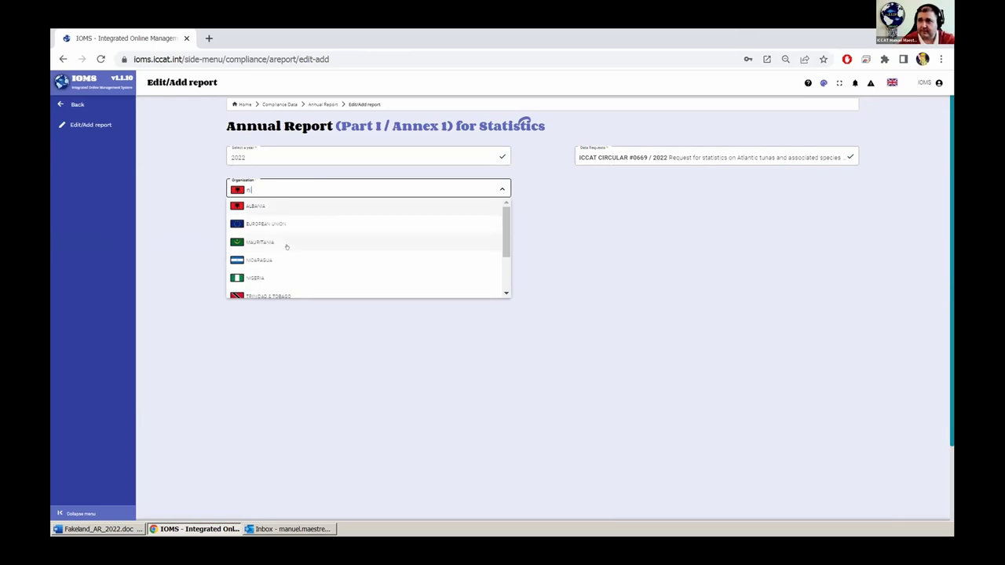
{"action": "left_click", "coordinate": [288, 260]}
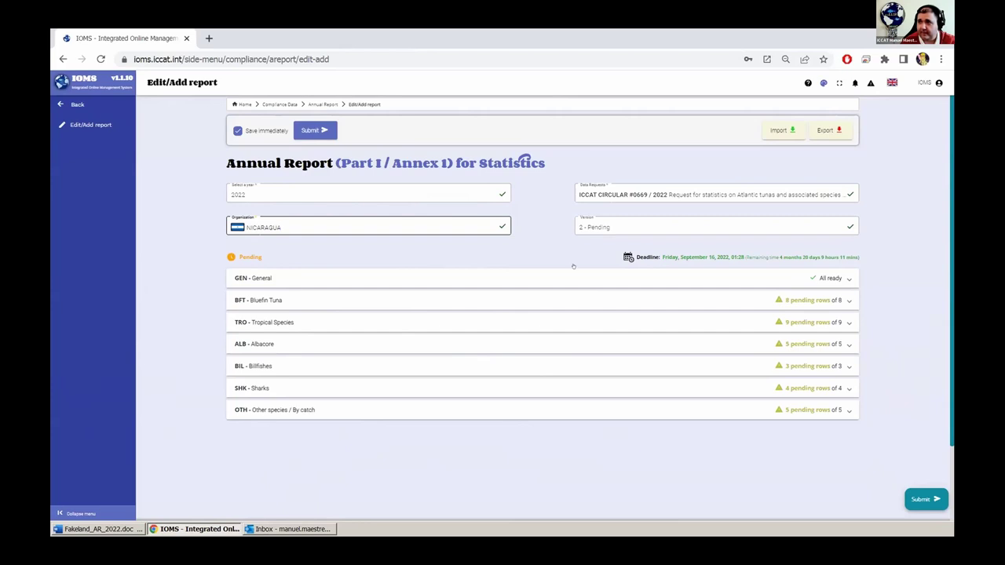
View the submitted version 1 of Nicaragua's report and return to version 2 - Pending
{"action": "left_click", "coordinate": [581, 229]}
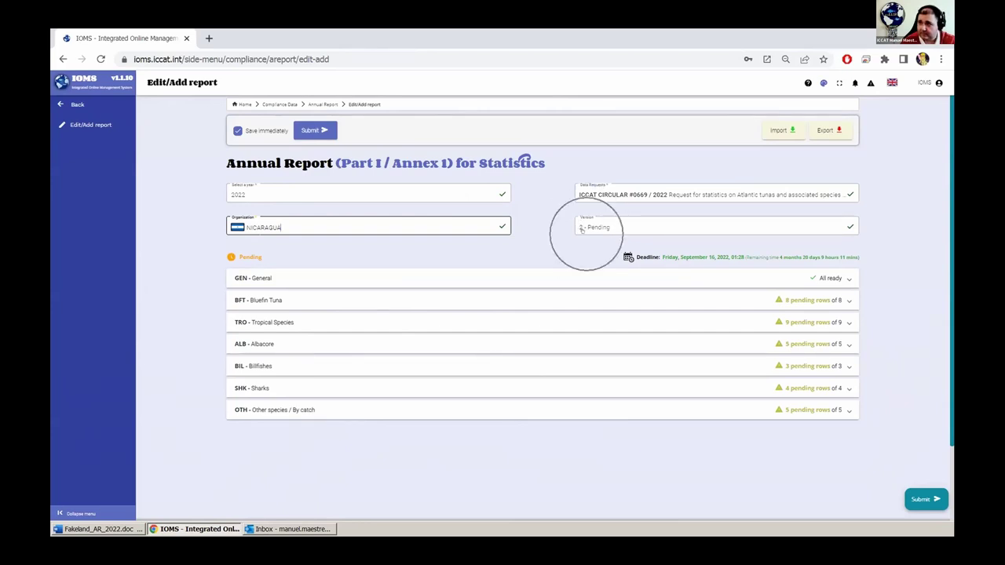
{"action": "left_click", "coordinate": [619, 225]}
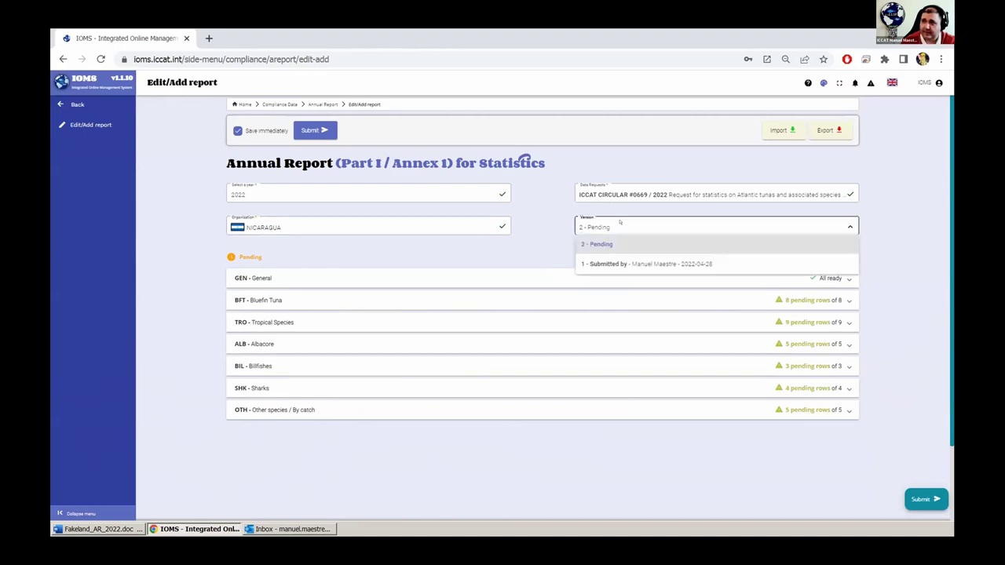
{"action": "left_click", "coordinate": [641, 263]}
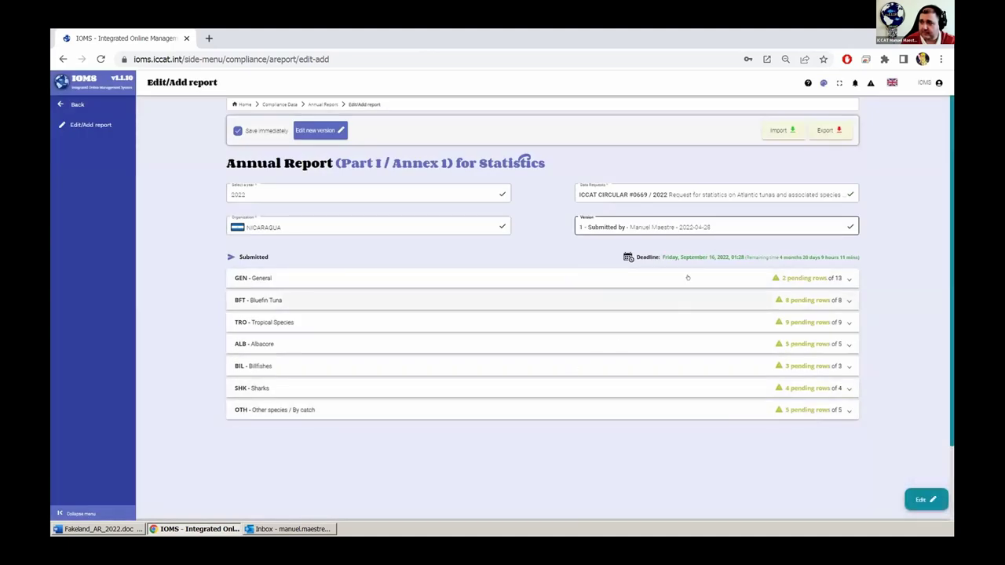
{"action": "left_click", "coordinate": [612, 227]}
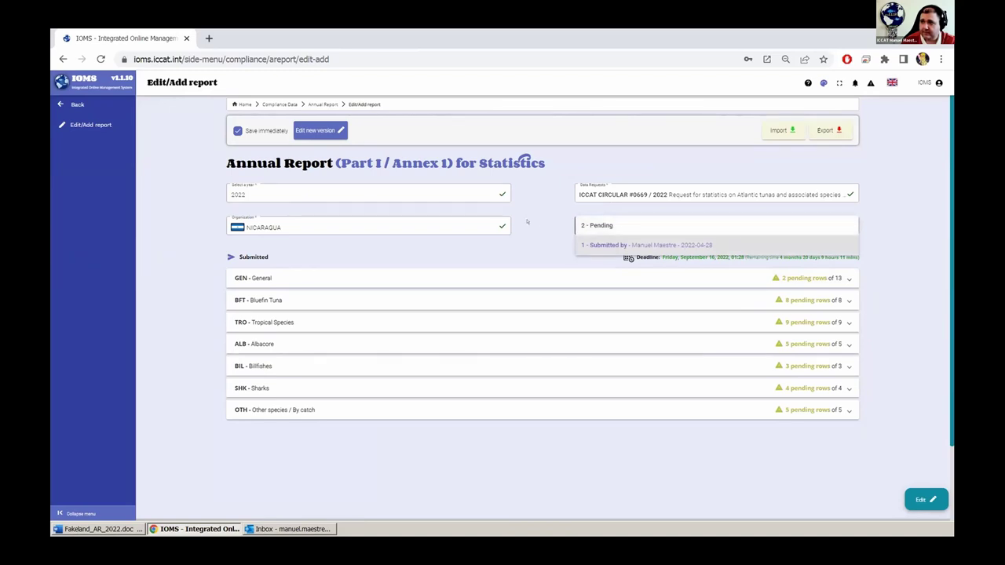
{"action": "left_click", "coordinate": [620, 245]}
{"action": "left_click", "coordinate": [590, 224]}
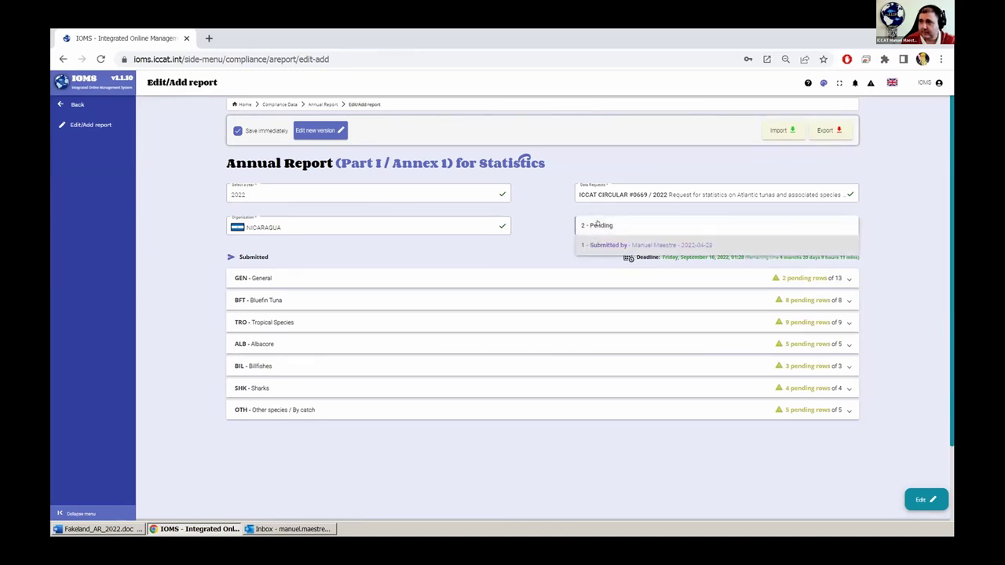
{"action": "left_click", "coordinate": [601, 223]}
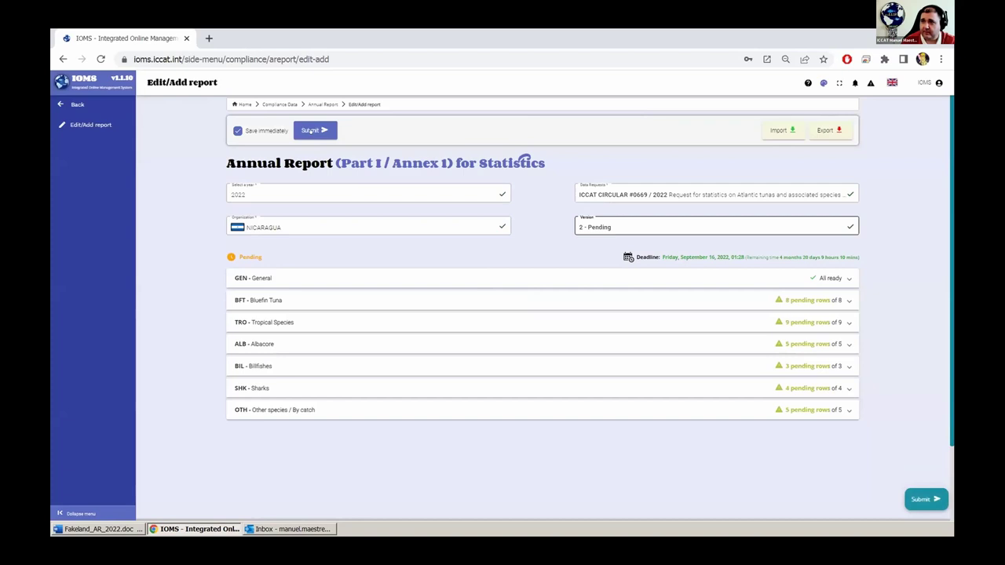
Submit version 2 of Nicaragua's annual report and review its General requirement rows
{"action": "left_click", "coordinate": [314, 130]}
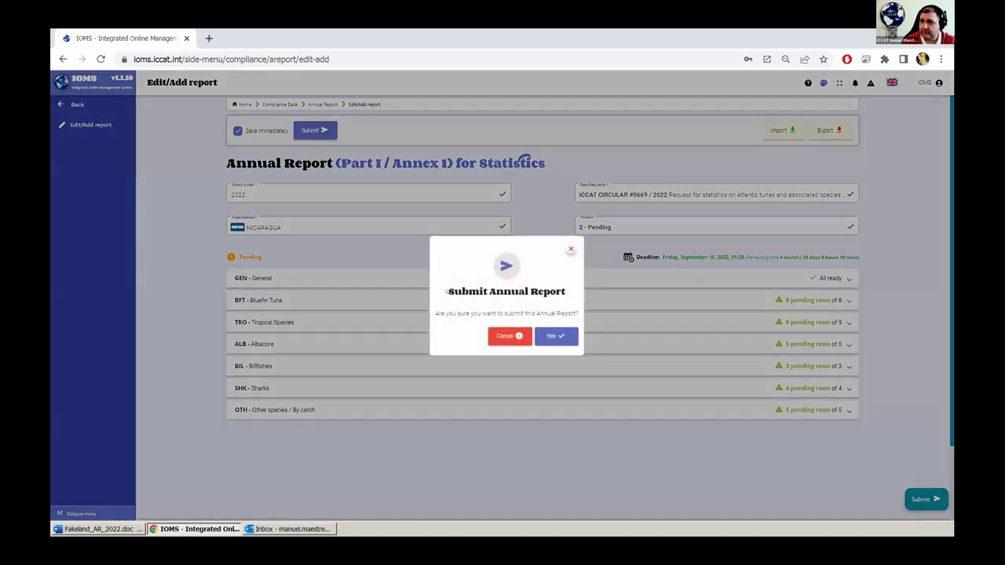
{"action": "left_click", "coordinate": [557, 338]}
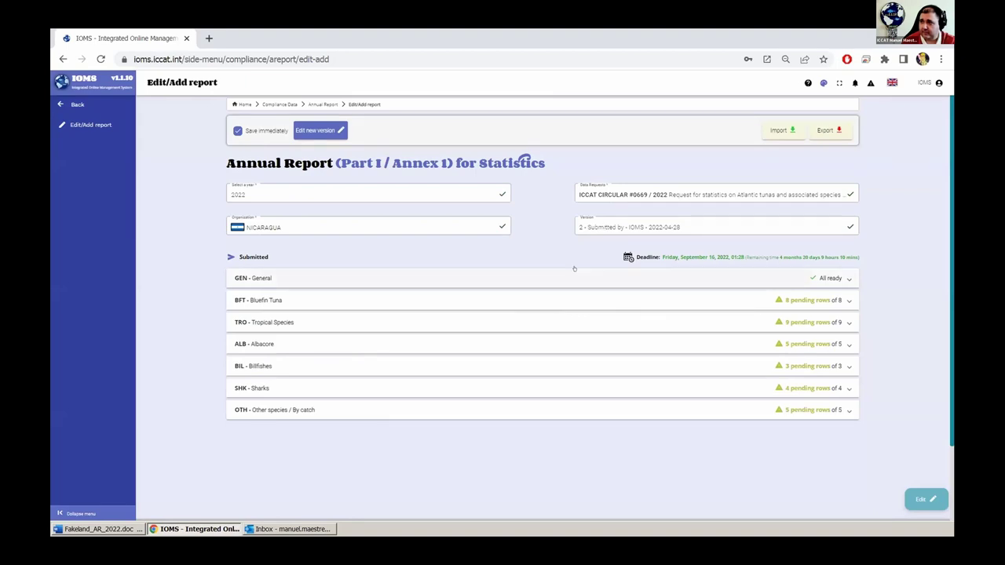
{"action": "left_click", "coordinate": [559, 277]}
{"action": "scroll", "coordinate": [543, 259], "scroll_direction": "down", "scroll_amount": 3}
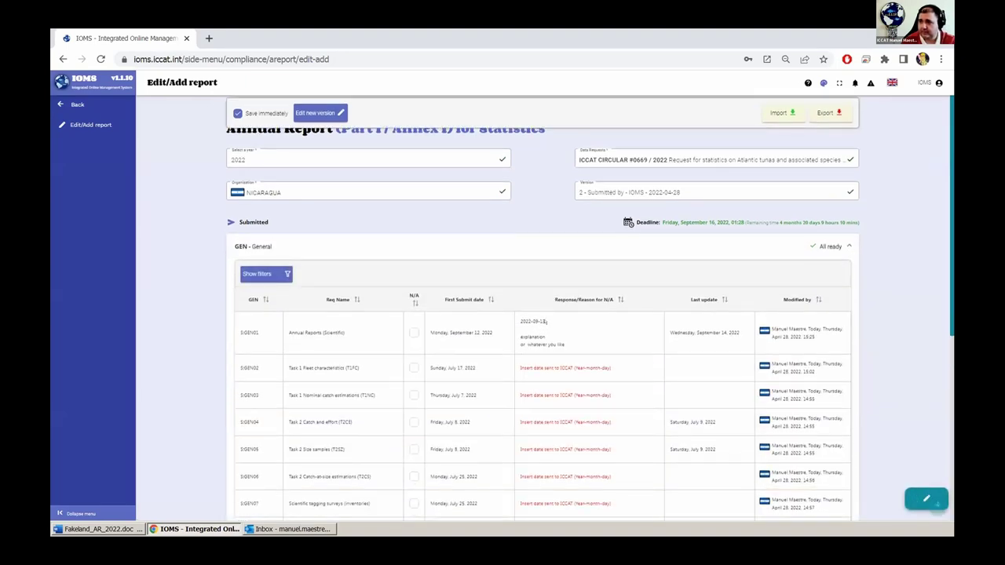
{"action": "double_click", "coordinate": [549, 246]}
{"action": "left_click", "coordinate": [535, 227]}
{"action": "scroll", "coordinate": [558, 225], "scroll_direction": "up", "scroll_amount": 3}
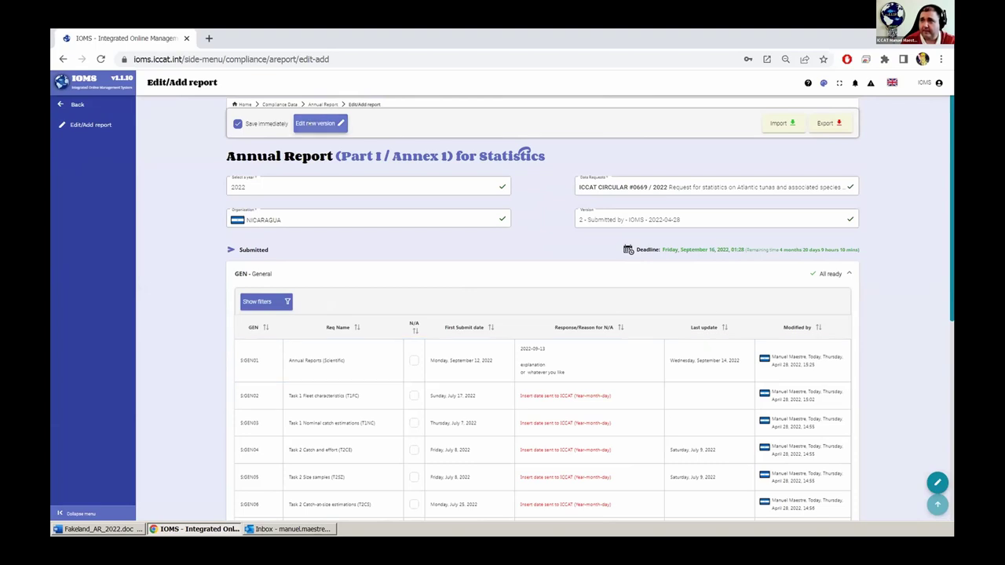
Start a new editable version of Nicaragua's submitted annual report and review its General requirement rows
{"action": "left_click", "coordinate": [311, 124]}
{"action": "left_click", "coordinate": [581, 335]}
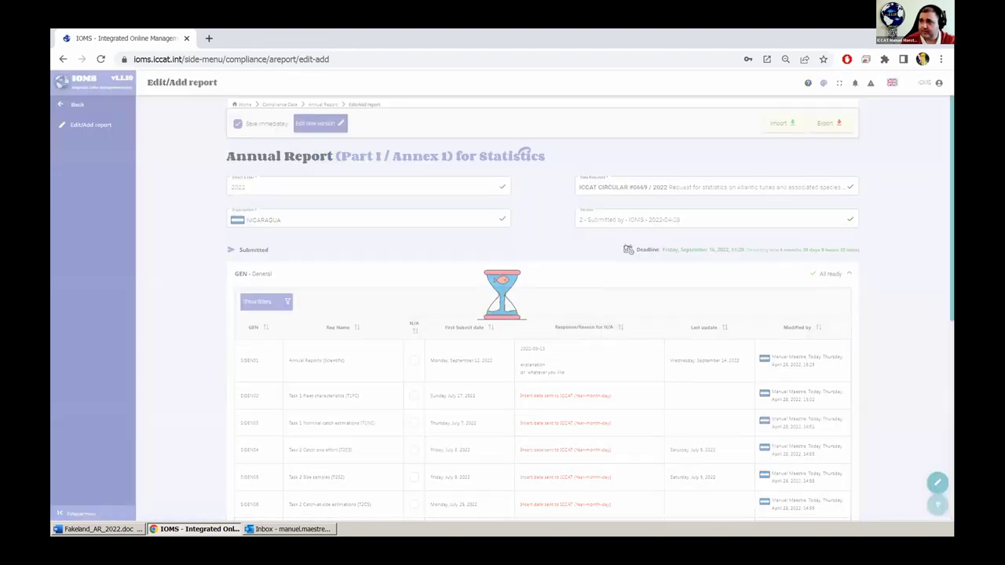
{"action": "scroll", "coordinate": [550, 228], "scroll_direction": "down", "scroll_amount": 2}
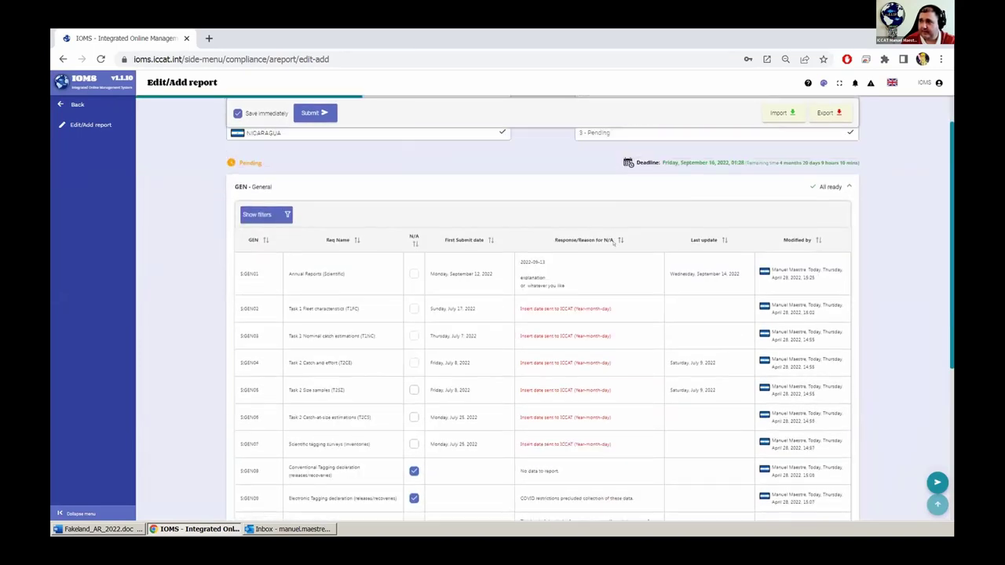
Append test characters to the "explanation" line of the Annual Reports (Scientific) response and view the report's available versions
{"action": "scroll", "coordinate": [613, 243], "scroll_direction": "up", "scroll_amount": 1}
{"action": "left_click", "coordinate": [559, 362]}
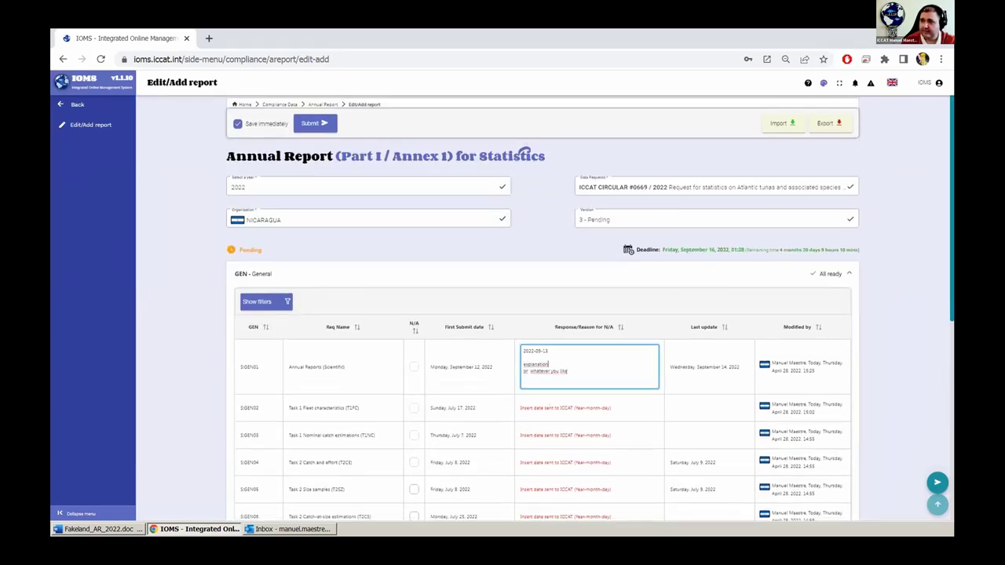
{"action": "type", "text": "gigjou"}
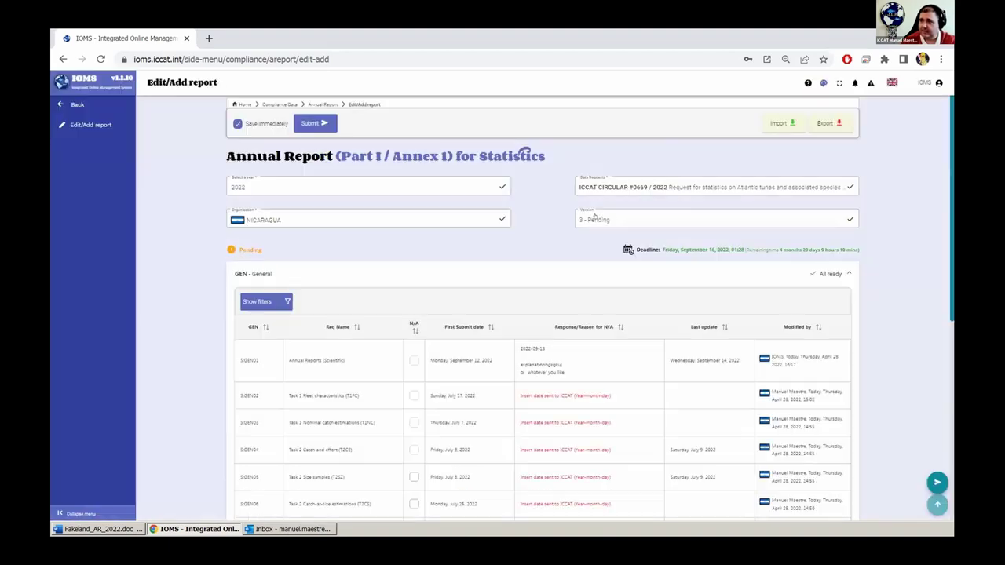
{"action": "left_click", "coordinate": [608, 219]}
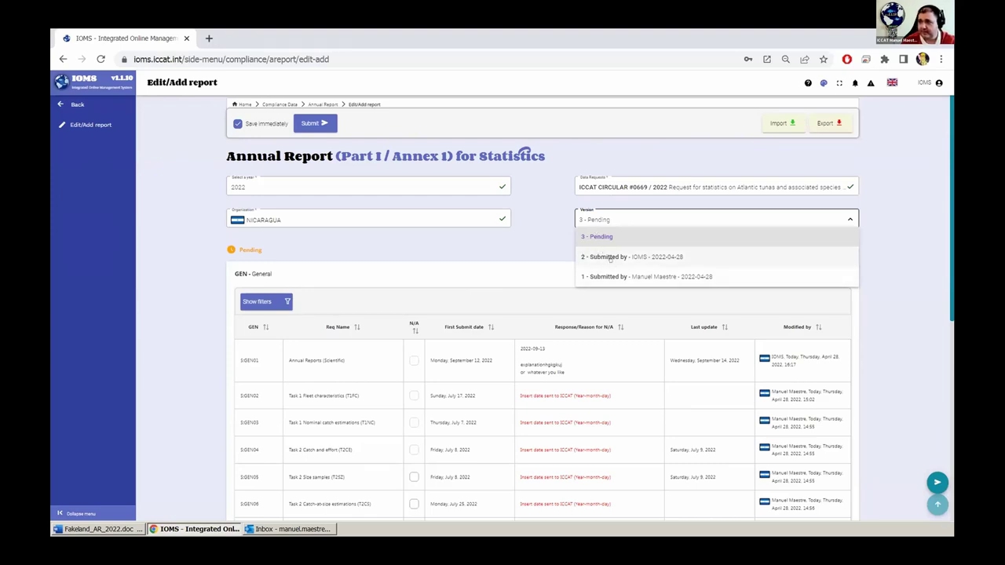
{"action": "left_click", "coordinate": [527, 246]}
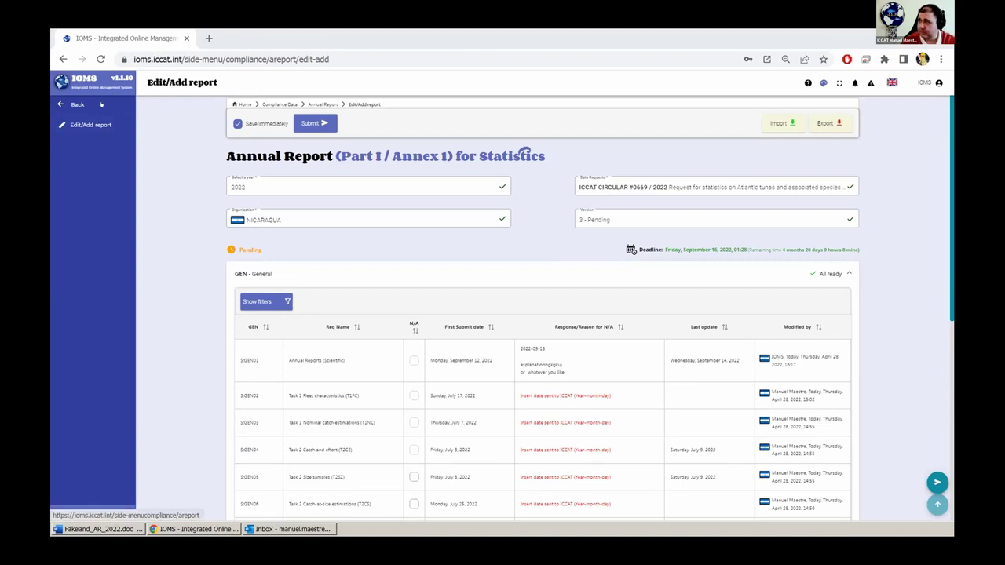
View the signed-in account's profile and return to the Main Dashboard
{"action": "left_click", "coordinate": [924, 81]}
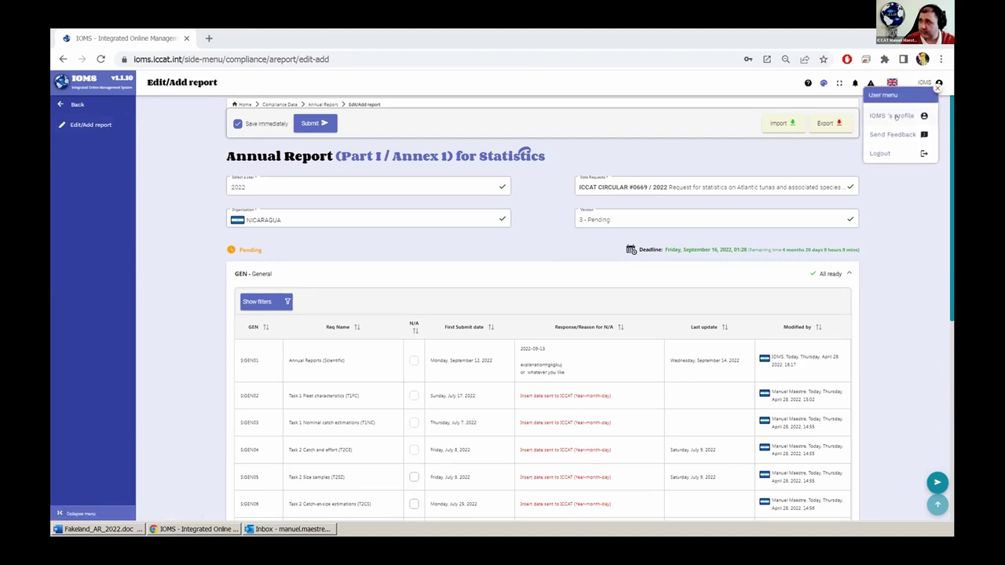
{"action": "left_click", "coordinate": [895, 115]}
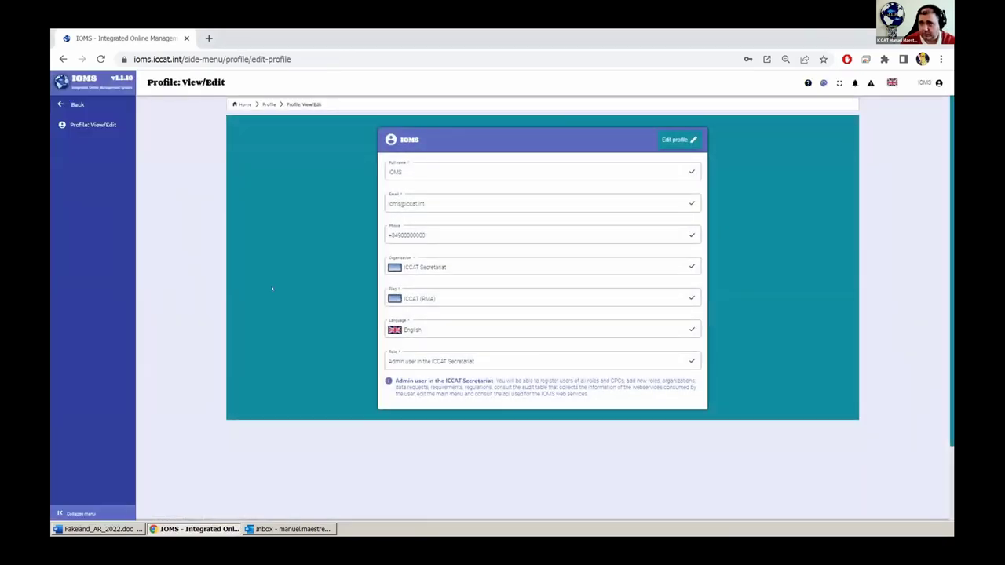
{"action": "left_click", "coordinate": [76, 105]}
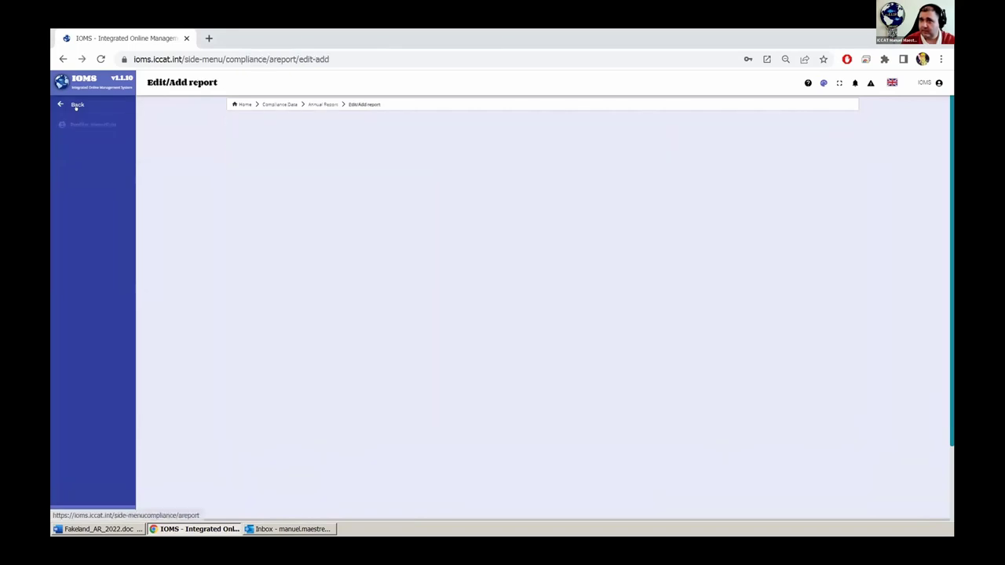
{"action": "left_click", "coordinate": [74, 104]}
{"action": "left_click", "coordinate": [75, 103]}
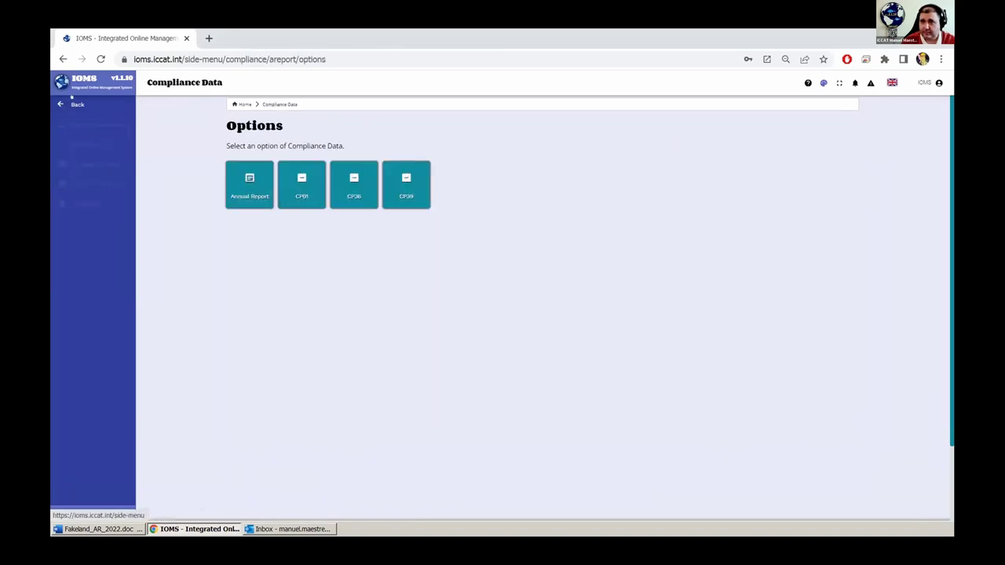
{"action": "left_click", "coordinate": [75, 103]}
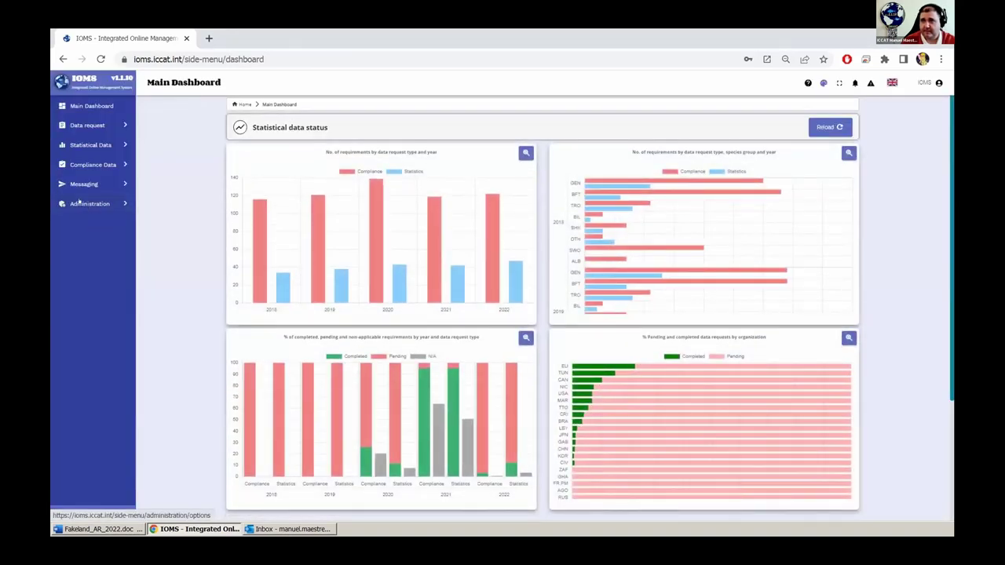
Examine the list of registered users in Administration and return to the Administration options
{"action": "left_click", "coordinate": [80, 204]}
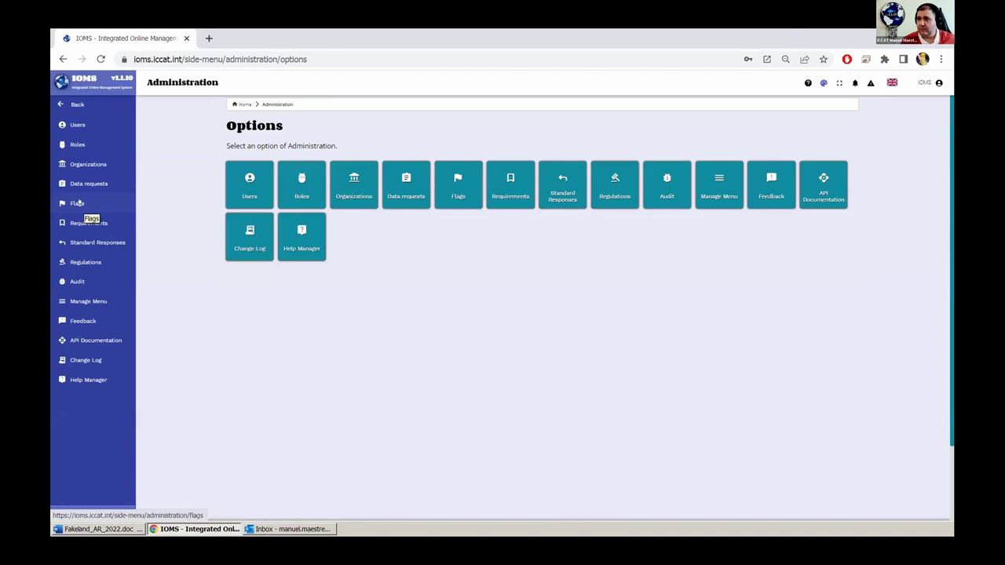
{"action": "left_click", "coordinate": [250, 179]}
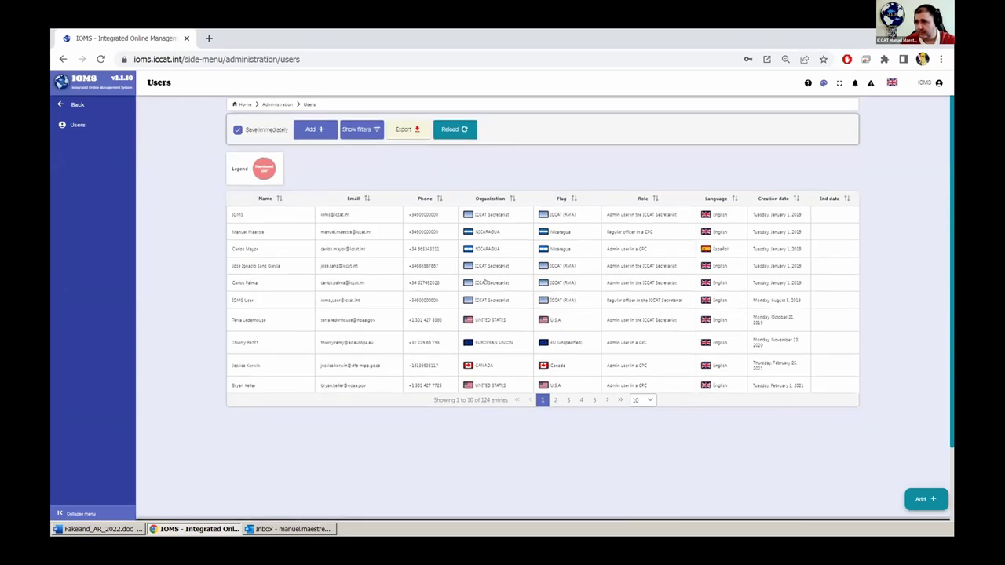
{"action": "scroll", "coordinate": [485, 281], "scroll_direction": "down", "scroll_amount": 2}
{"action": "scroll", "coordinate": [485, 281], "scroll_direction": "up", "scroll_amount": 2}
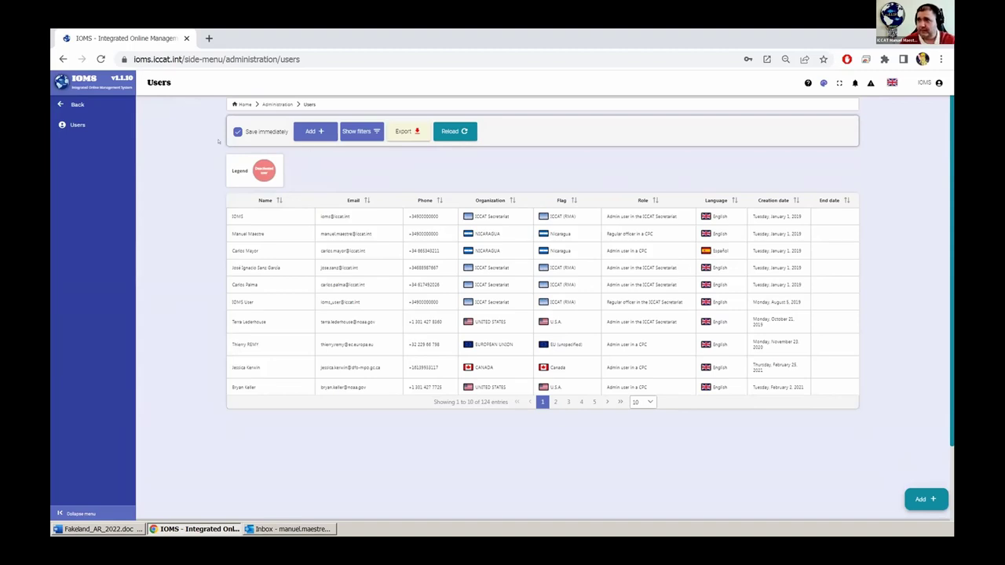
{"action": "left_click", "coordinate": [77, 104]}
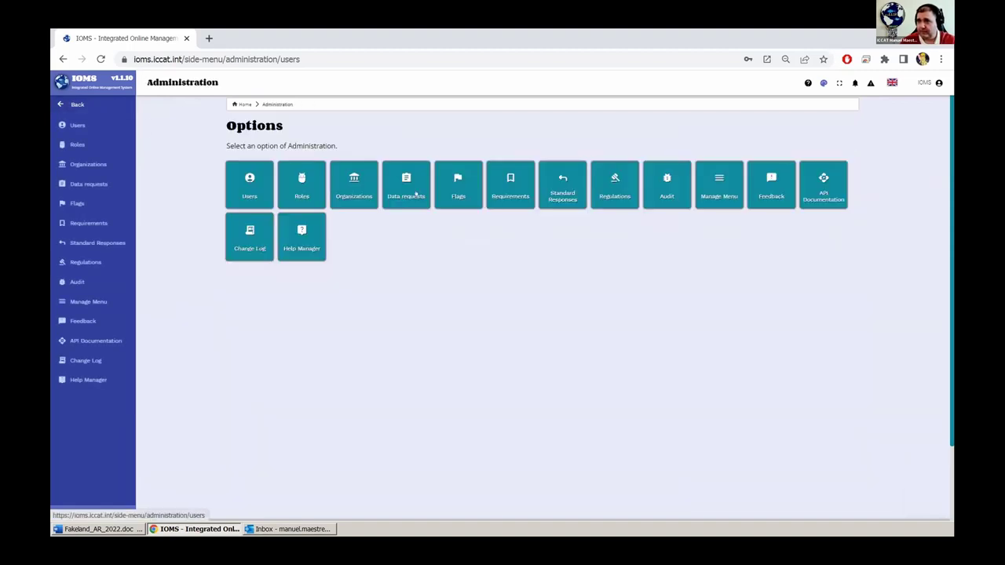
Review the Roles and Organizations lists in Administration
{"action": "left_click", "coordinate": [301, 181]}
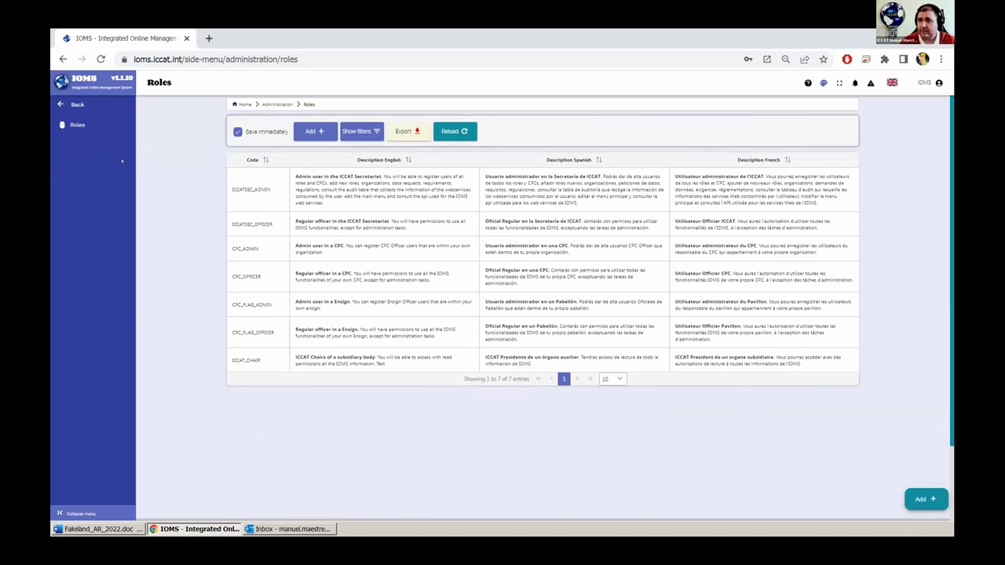
{"action": "left_click", "coordinate": [72, 105]}
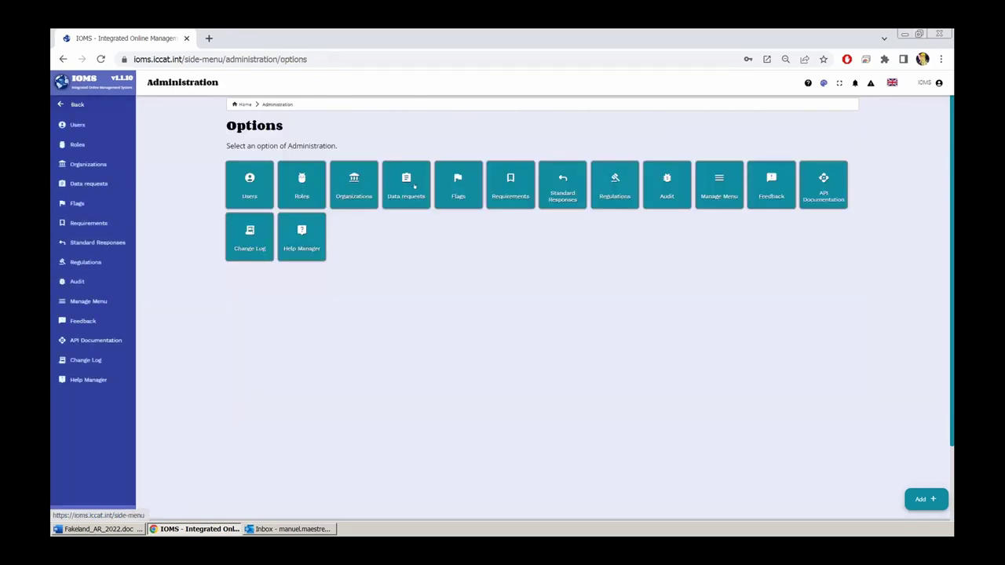
{"action": "left_click", "coordinate": [350, 184]}
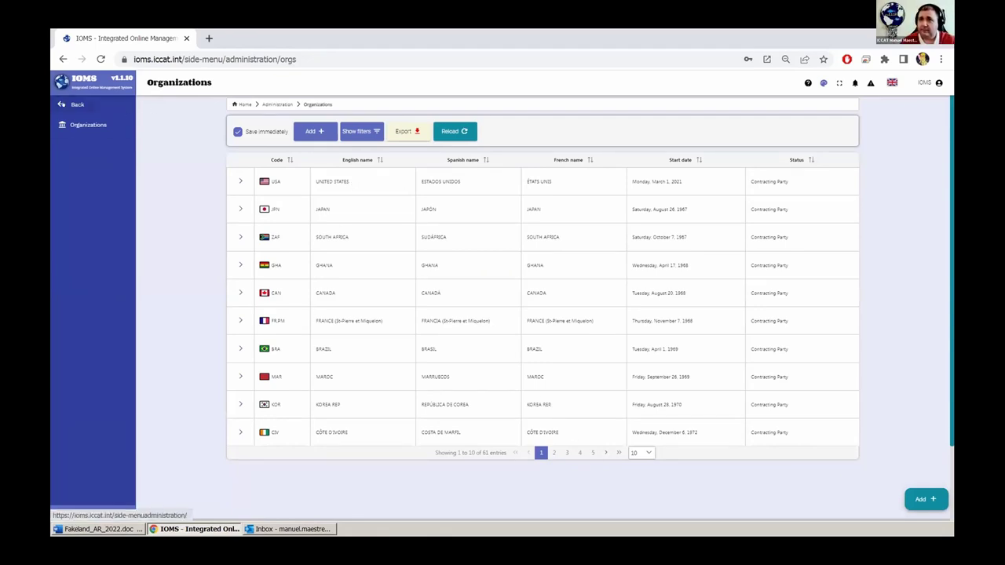
{"action": "left_click", "coordinate": [75, 104]}
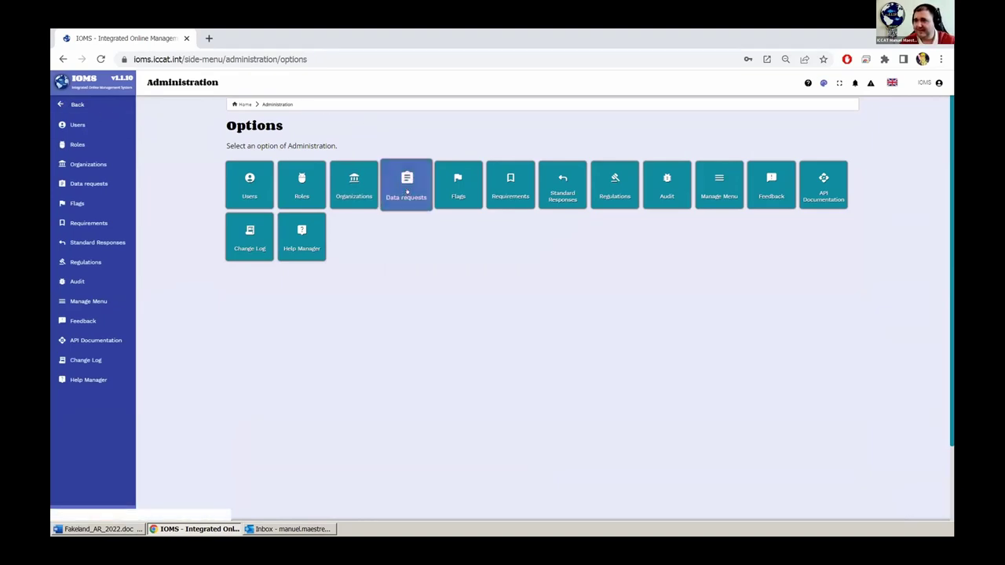
Examine the names, assigned organizations and assigned requirements of data request ICCAT CIRCULAR #1040 / 2022 in Administration
{"action": "left_click", "coordinate": [407, 191]}
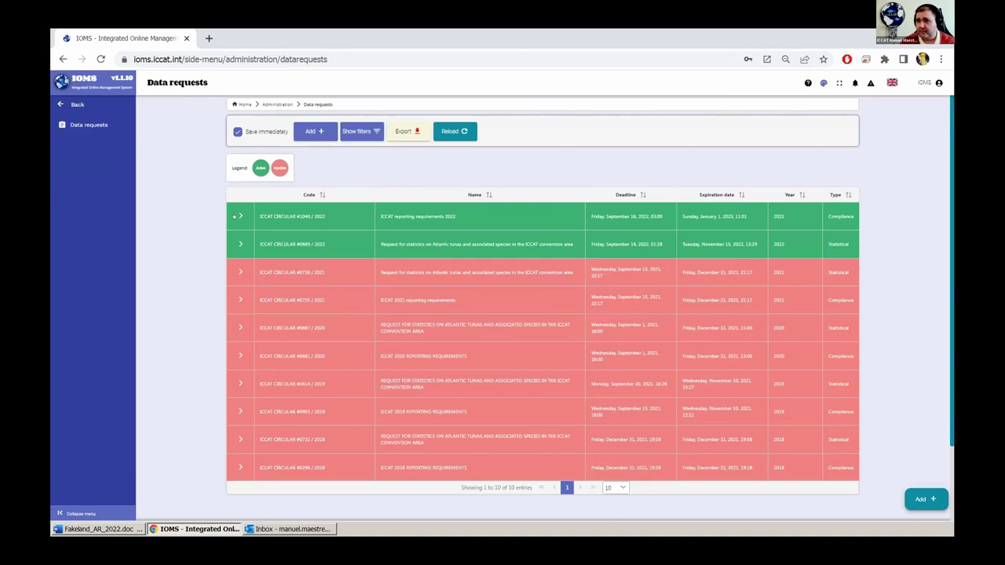
{"action": "left_click", "coordinate": [235, 216]}
{"action": "scroll", "coordinate": [436, 395], "scroll_direction": "down", "scroll_amount": 2}
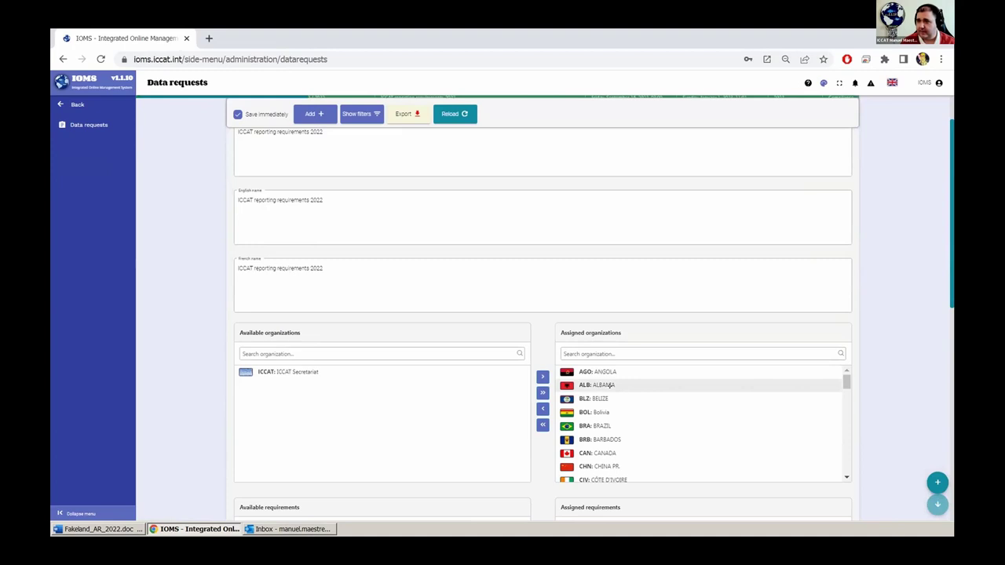
{"action": "scroll", "coordinate": [482, 380], "scroll_direction": "down", "scroll_amount": 3}
{"action": "scroll", "coordinate": [482, 380], "scroll_direction": "down", "scroll_amount": 2}
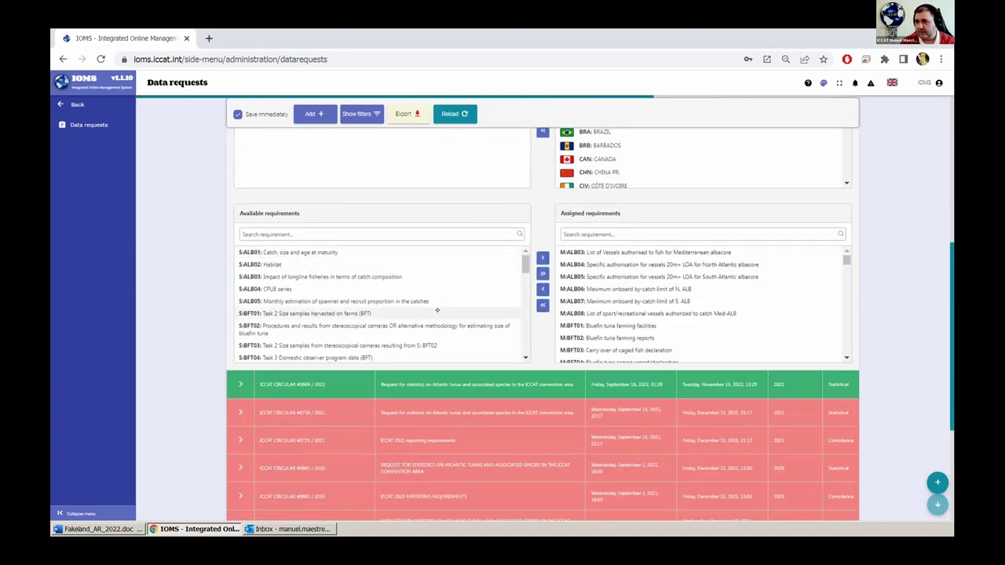
{"action": "scroll", "coordinate": [437, 310], "scroll_direction": "up", "scroll_amount": 7}
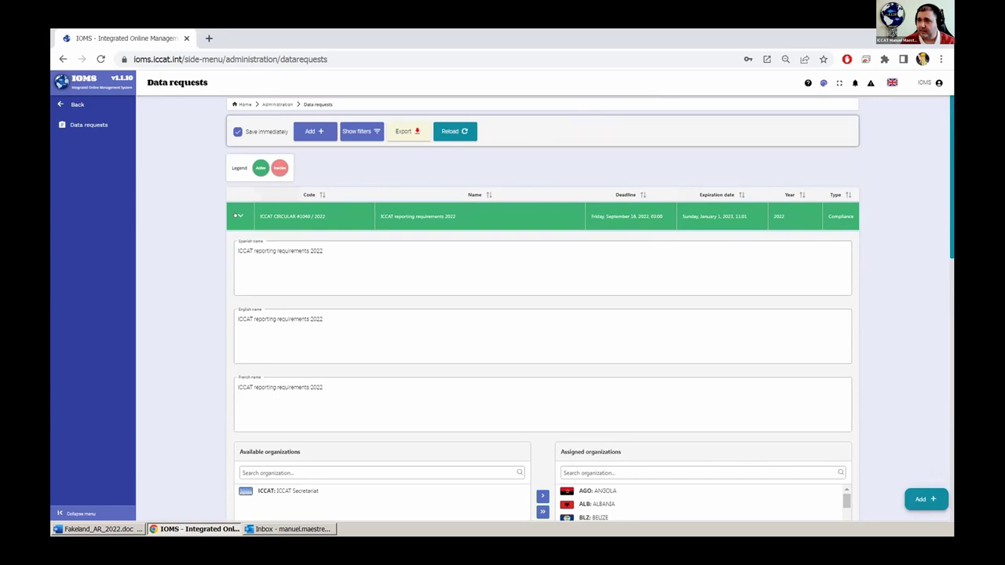
{"action": "left_click", "coordinate": [238, 216]}
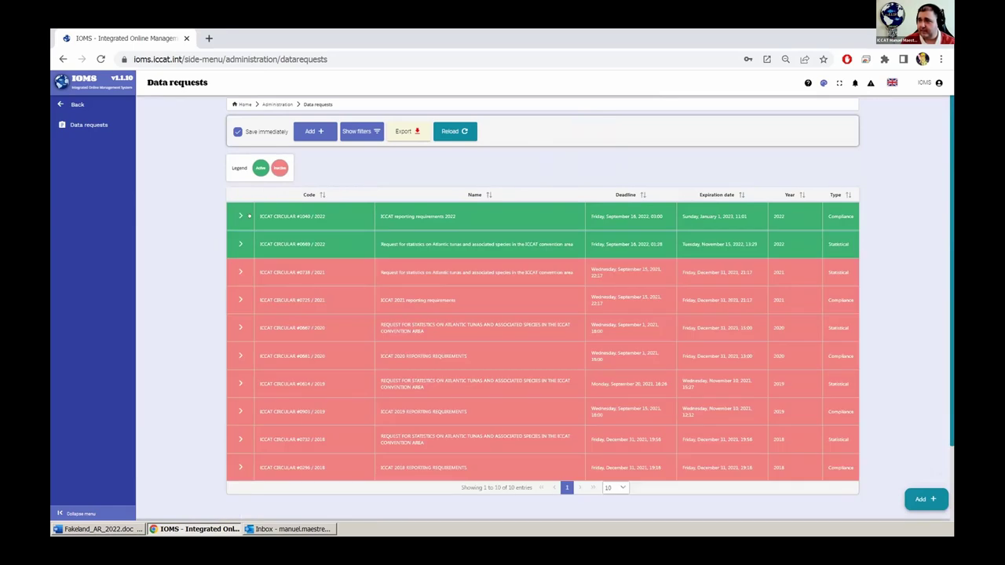
{"action": "left_click", "coordinate": [77, 104]}
Review the Flags and Requirements lists in Administration
{"action": "left_click", "coordinate": [456, 184]}
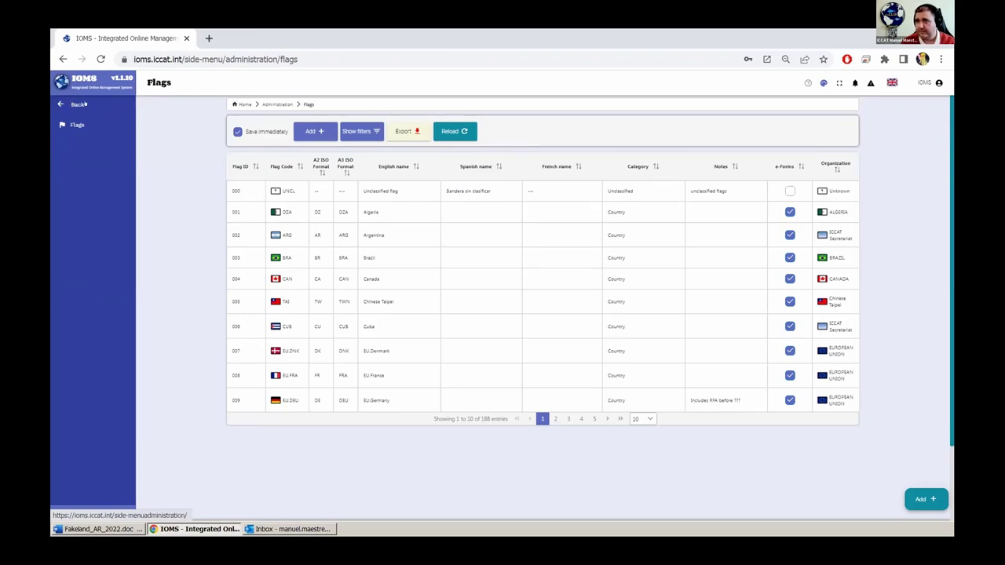
{"action": "left_click", "coordinate": [77, 104]}
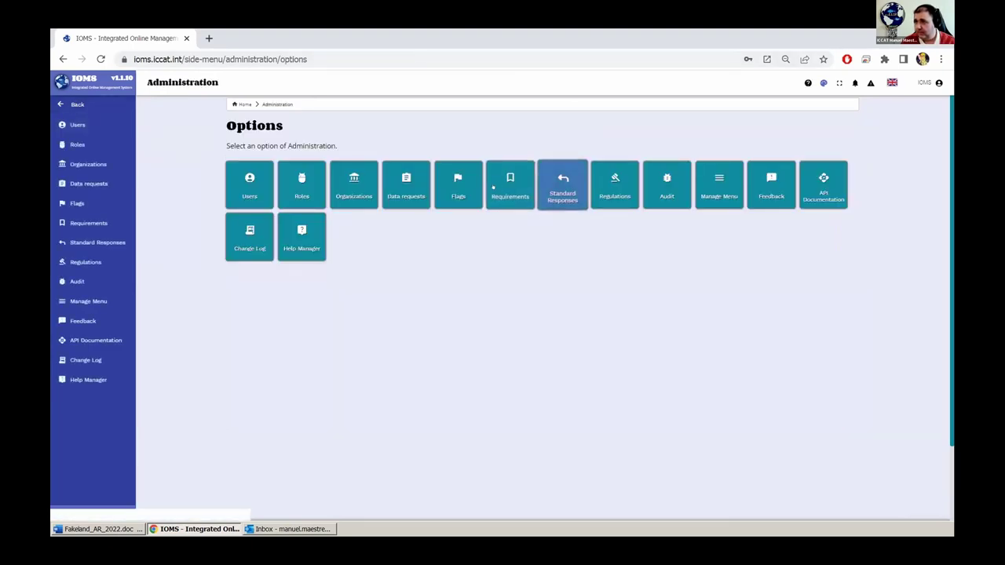
{"action": "left_click", "coordinate": [493, 187]}
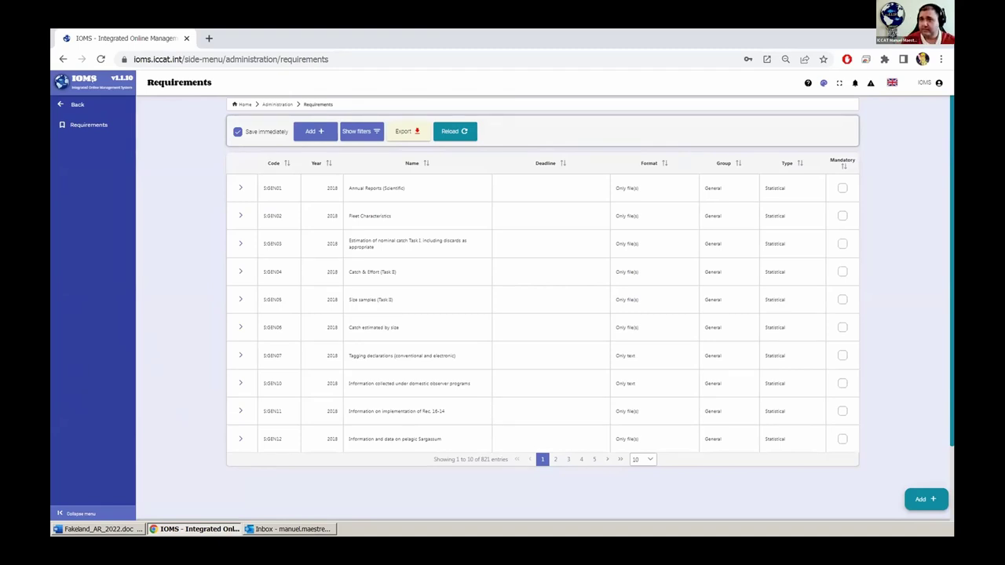
{"action": "left_click", "coordinate": [70, 104]}
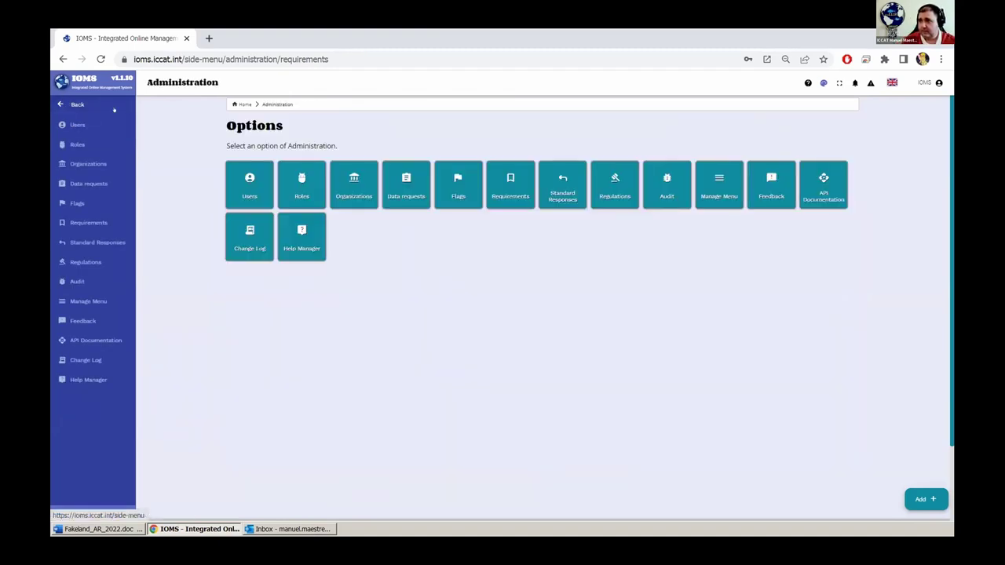
Review the Standard Responses, Regulations and Manage Menu pages in Administration
{"action": "left_click", "coordinate": [559, 195]}
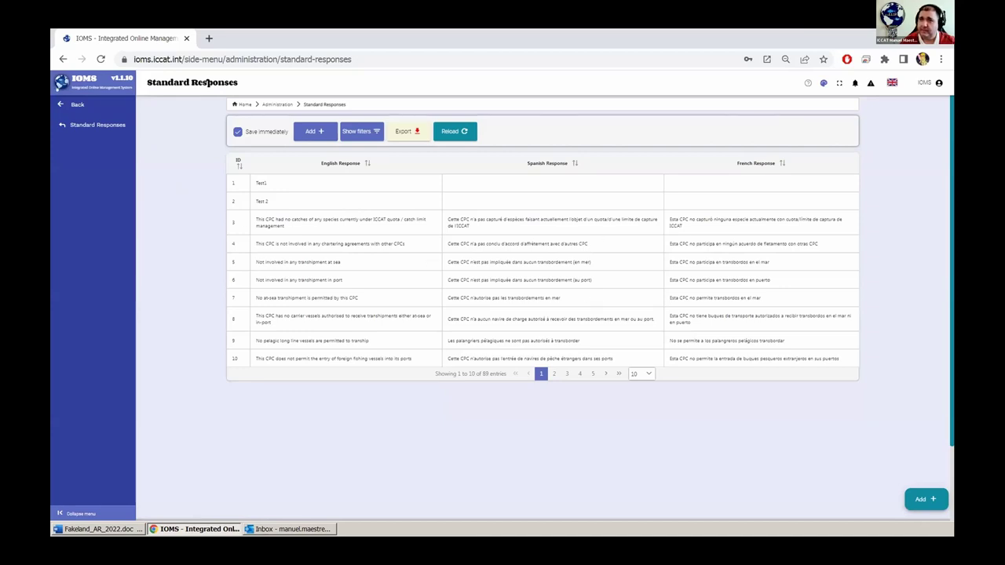
{"action": "left_click", "coordinate": [78, 104]}
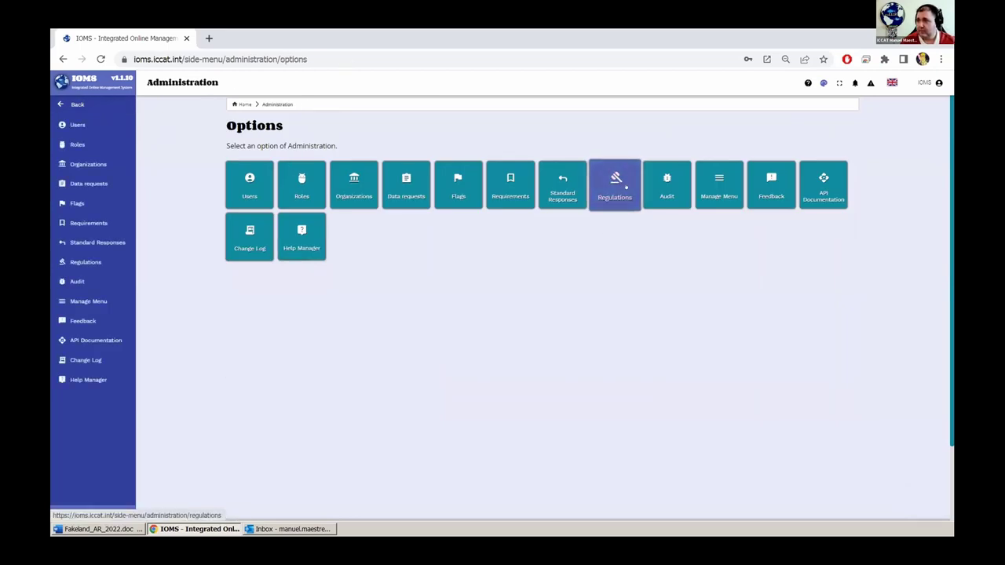
{"action": "left_click", "coordinate": [622, 184]}
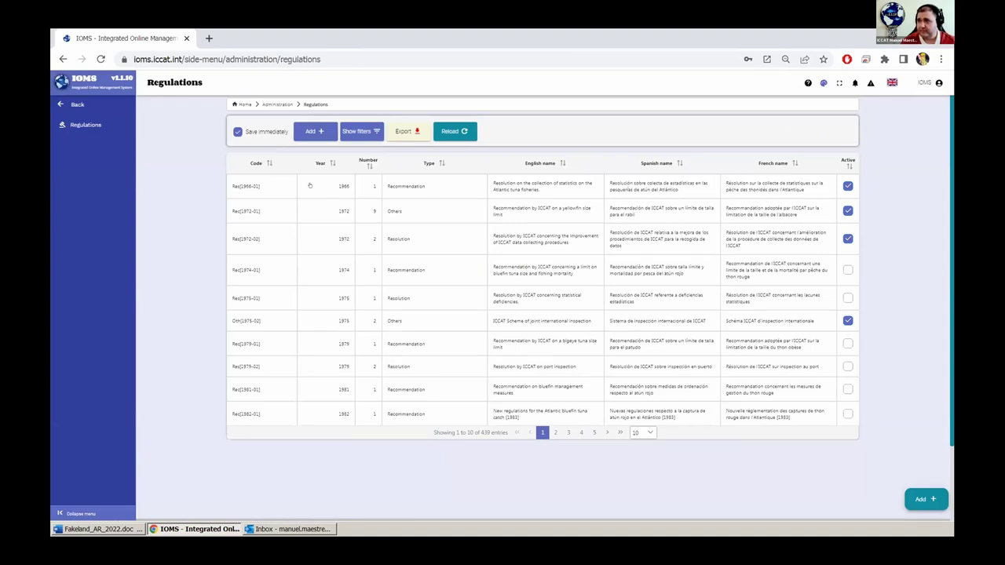
{"action": "left_click", "coordinate": [77, 104]}
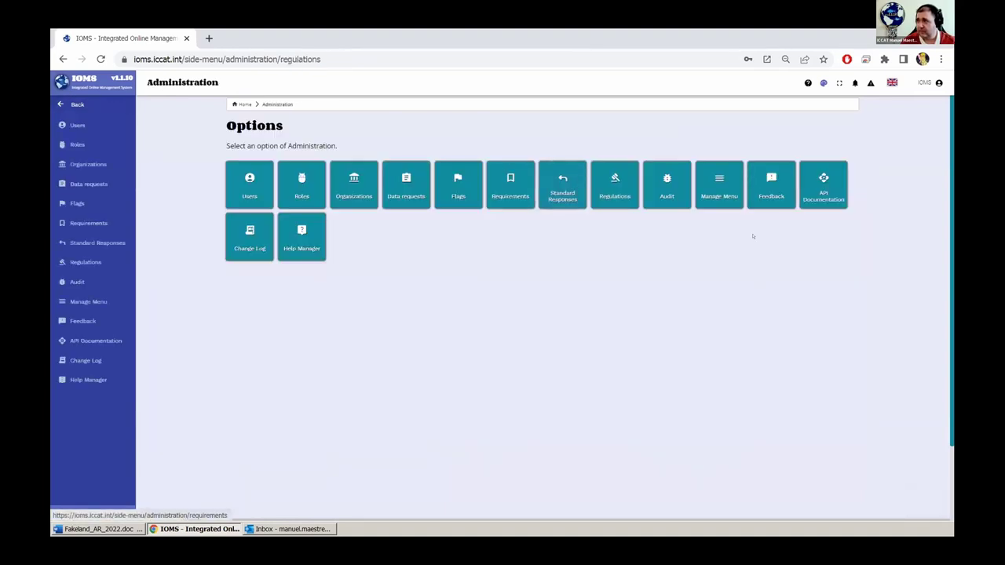
{"action": "left_click", "coordinate": [719, 185]}
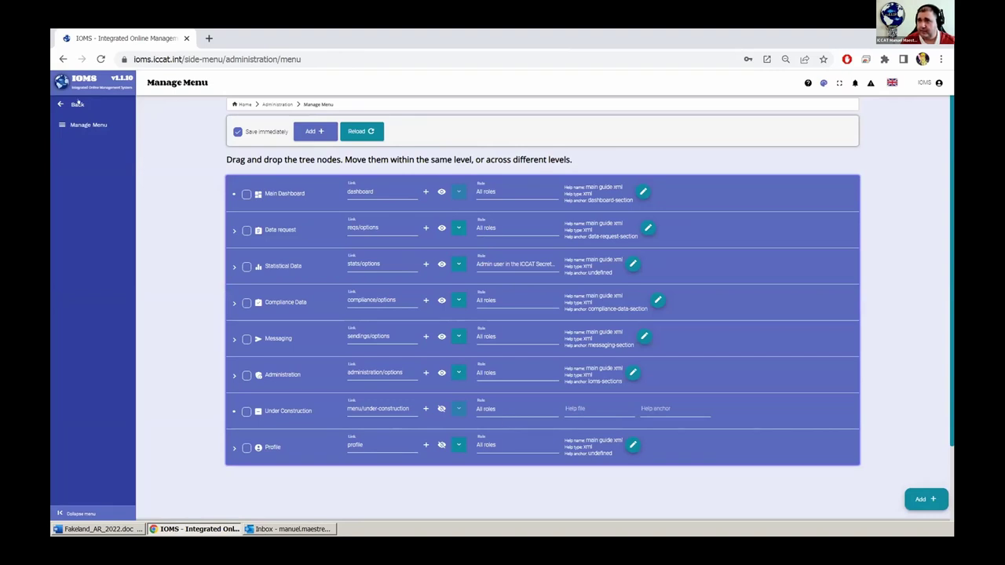
{"action": "left_click", "coordinate": [77, 104]}
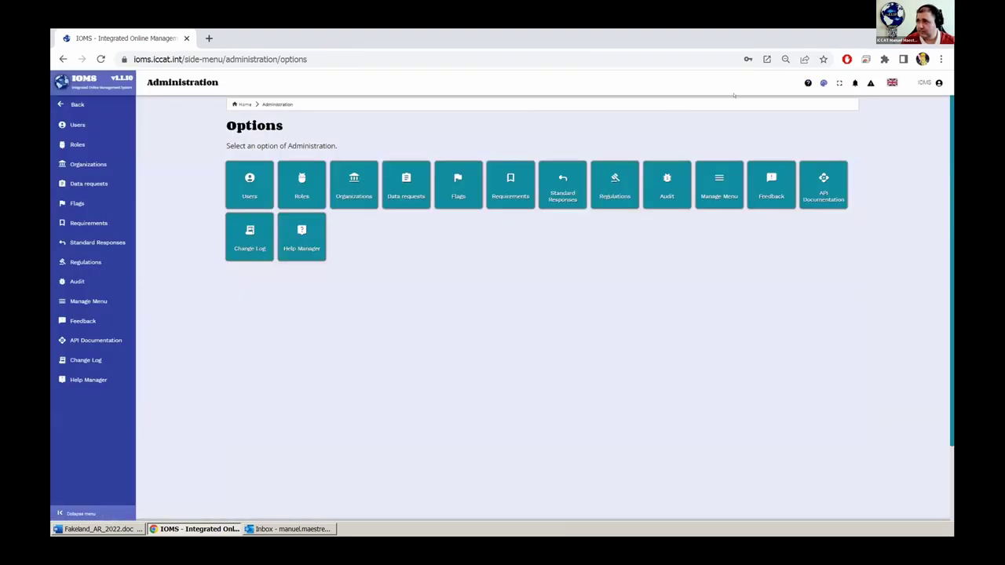
Review the reported feedback entries in Administration and open a blank feedback form for a new bug report
{"action": "left_click", "coordinate": [772, 192]}
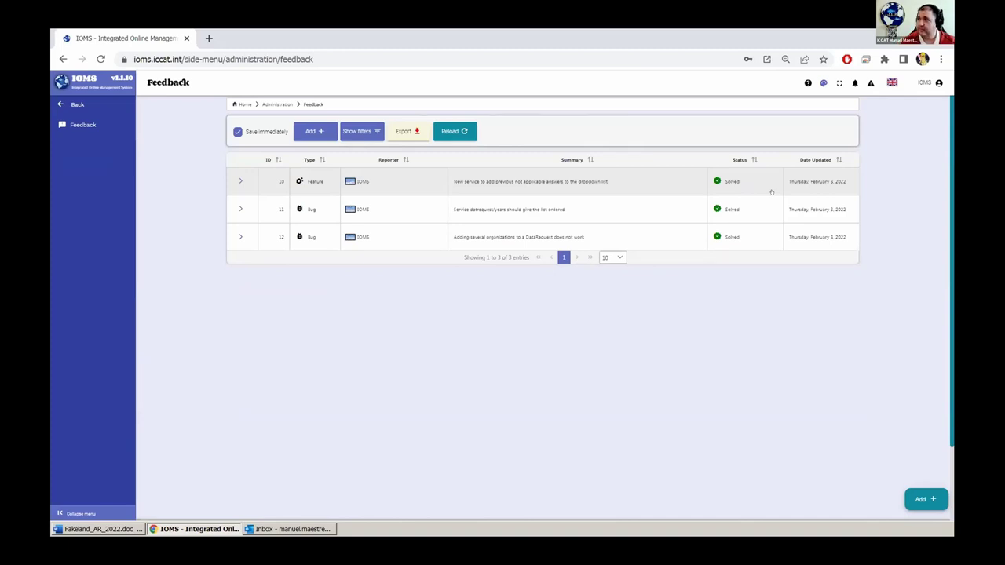
{"action": "left_click", "coordinate": [937, 83]}
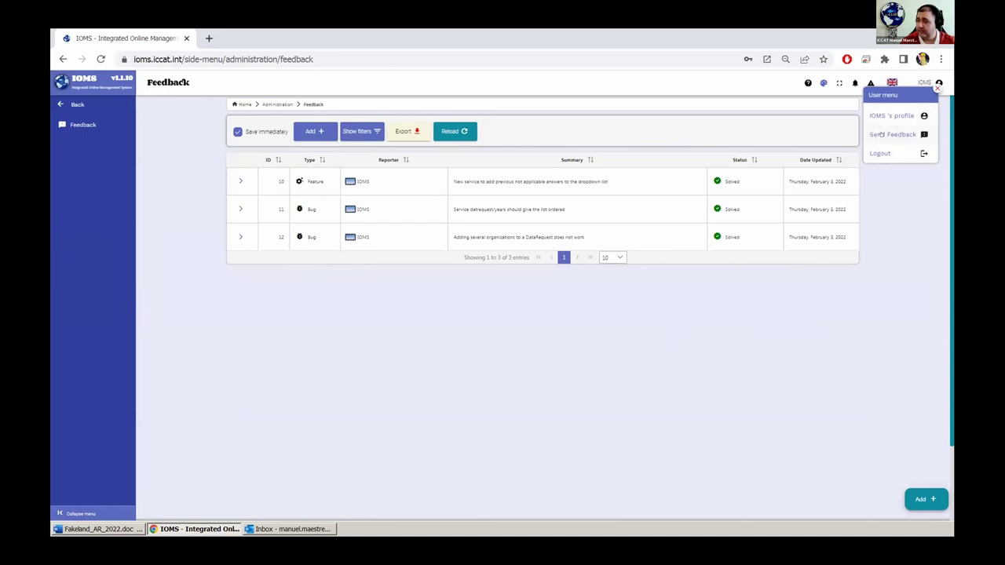
{"action": "left_click", "coordinate": [880, 134]}
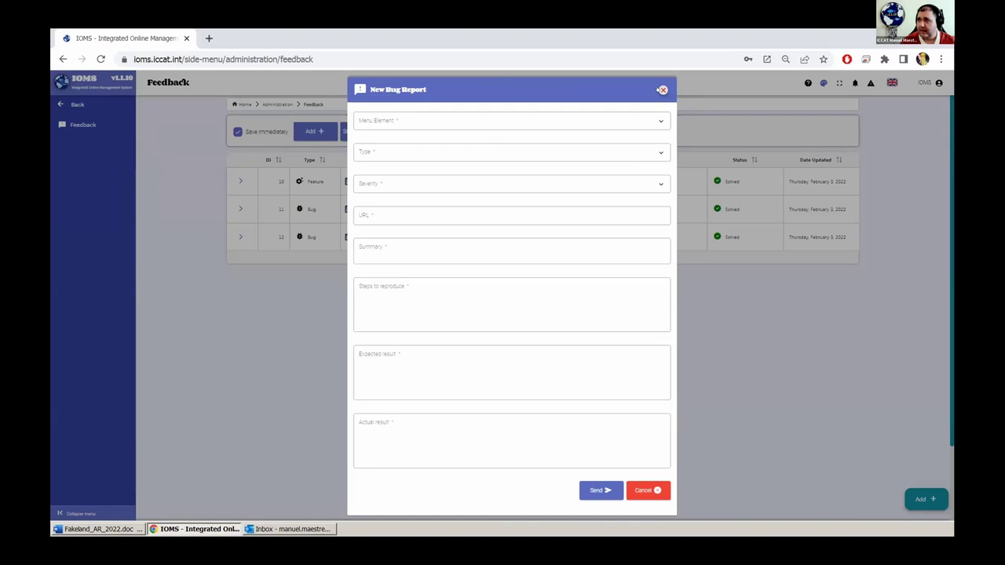
Close the blank bug report form and review the Change Log and Help Manager pages in Administration
{"action": "left_click", "coordinate": [662, 90]}
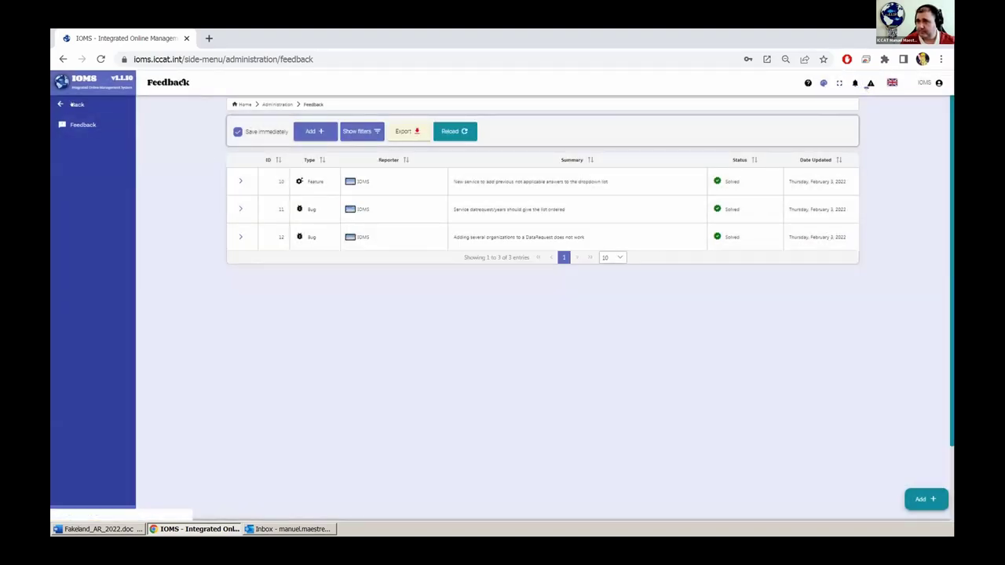
{"action": "left_click", "coordinate": [73, 104]}
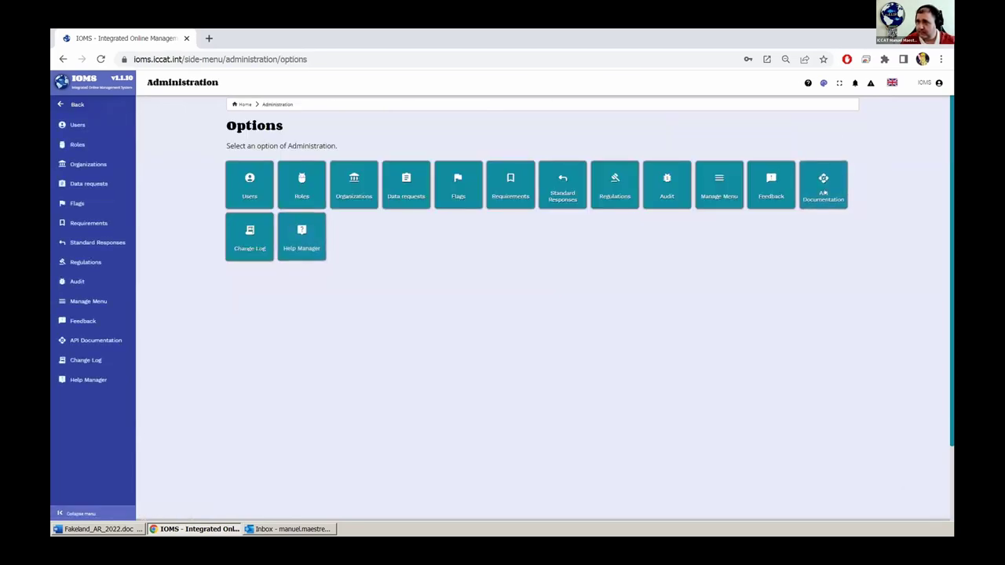
{"action": "left_click", "coordinate": [250, 228]}
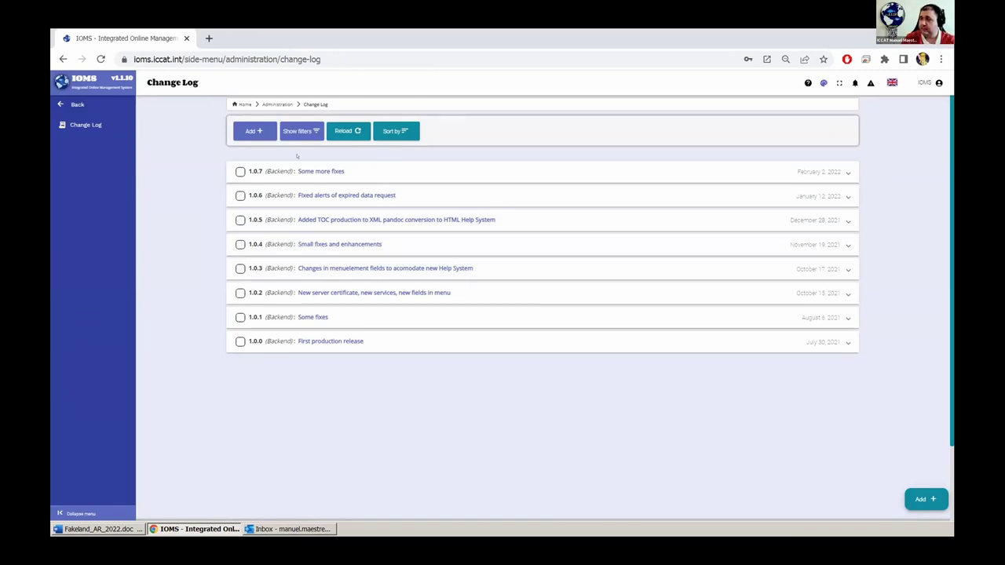
{"action": "left_click", "coordinate": [277, 103]}
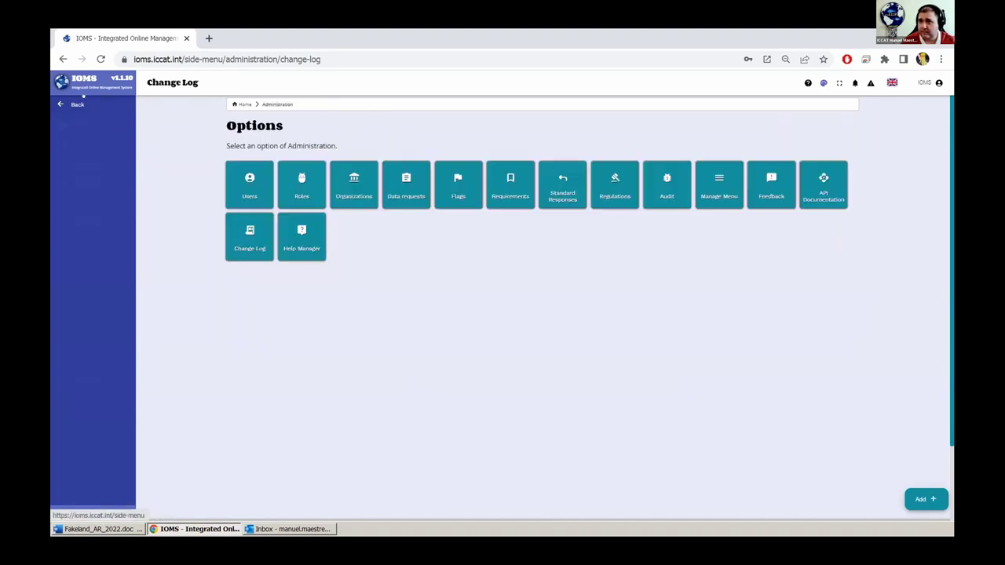
{"action": "left_click", "coordinate": [301, 237]}
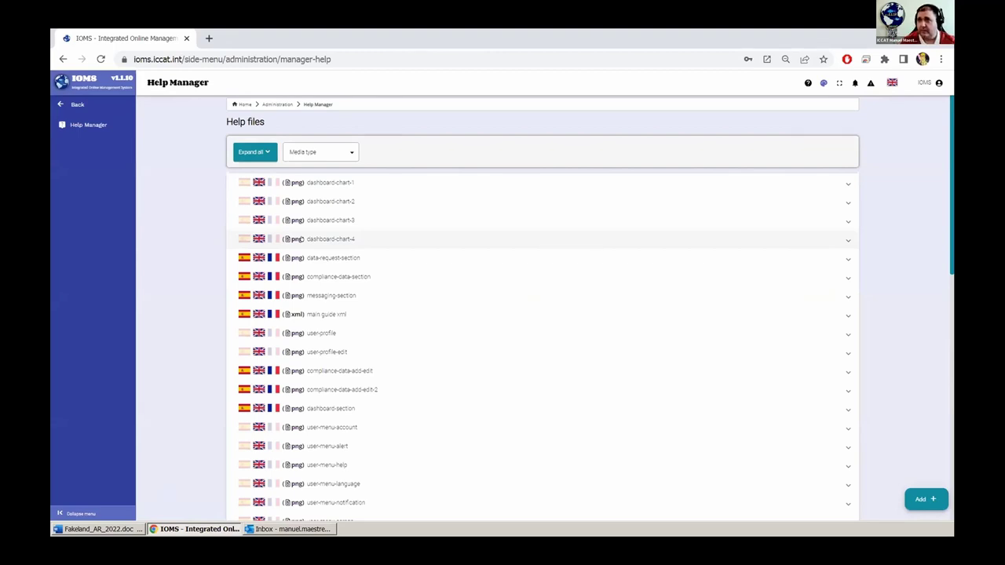
{"action": "left_click", "coordinate": [78, 104]}
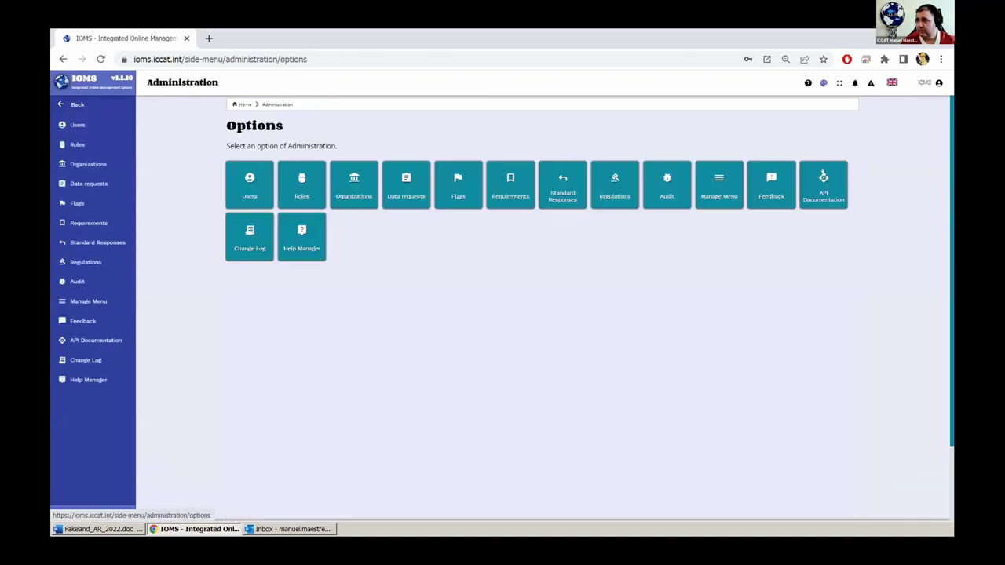
Examine the REST operations under /areportdetail, /areportdetails, /audits, /bugreports, /changelogs and /datarequests in the API Documentation
{"action": "left_click", "coordinate": [823, 179]}
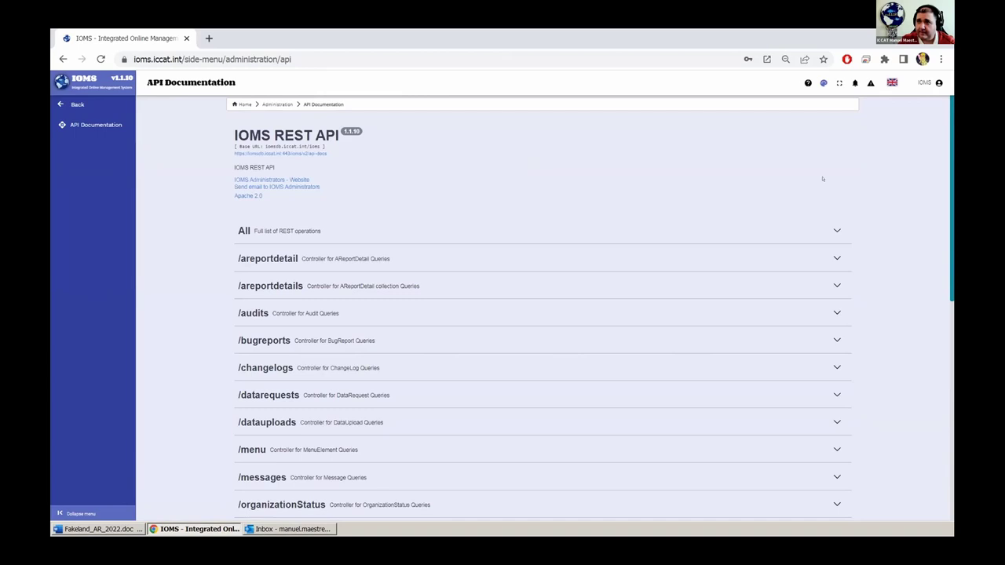
{"action": "left_click", "coordinate": [265, 254]}
{"action": "left_click", "coordinate": [267, 330]}
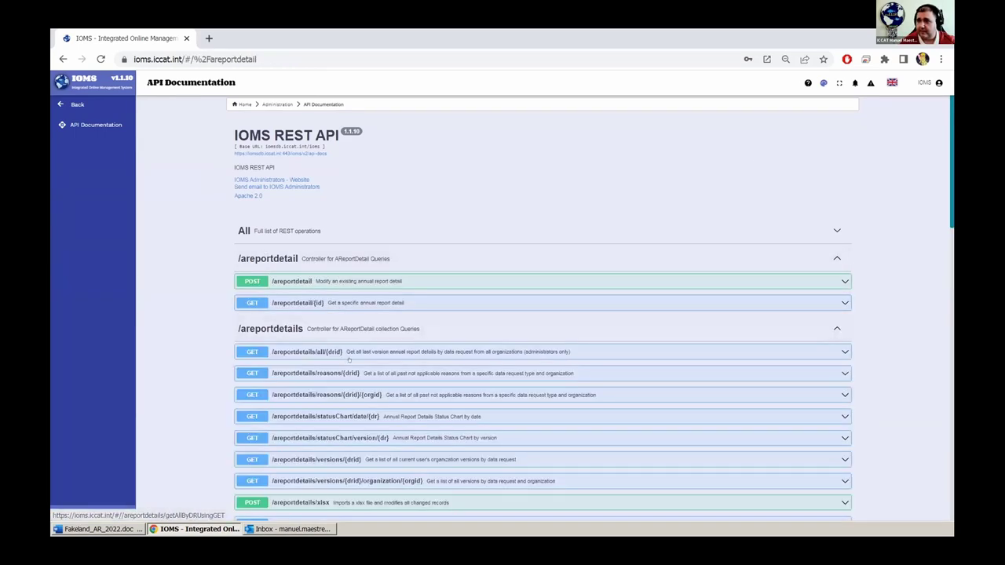
{"action": "scroll", "coordinate": [349, 341], "scroll_direction": "down", "scroll_amount": 3}
{"action": "scroll", "coordinate": [348, 359], "scroll_direction": "down", "scroll_amount": 2}
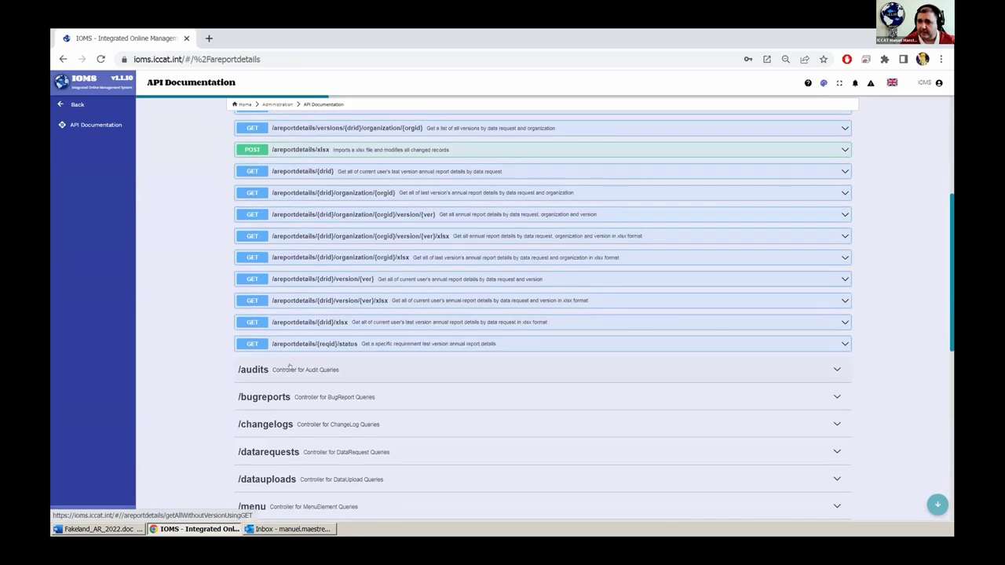
{"action": "left_click", "coordinate": [290, 364]}
{"action": "scroll", "coordinate": [295, 361], "scroll_direction": "down", "scroll_amount": 2}
{"action": "scroll", "coordinate": [296, 352], "scroll_direction": "down", "scroll_amount": 1}
{"action": "left_click", "coordinate": [294, 292]}
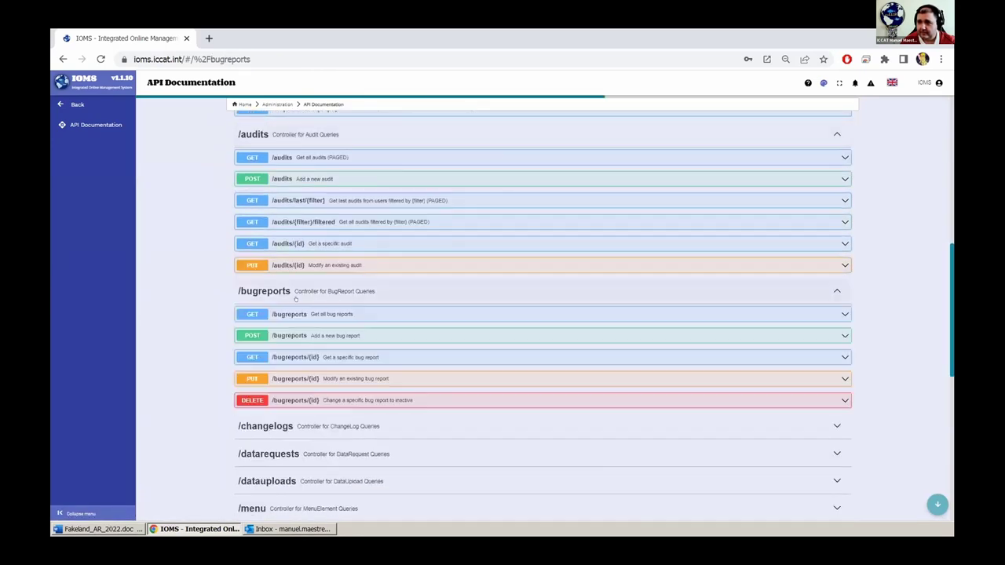
{"action": "scroll", "coordinate": [298, 351], "scroll_direction": "down", "scroll_amount": 1}
{"action": "left_click", "coordinate": [300, 367]}
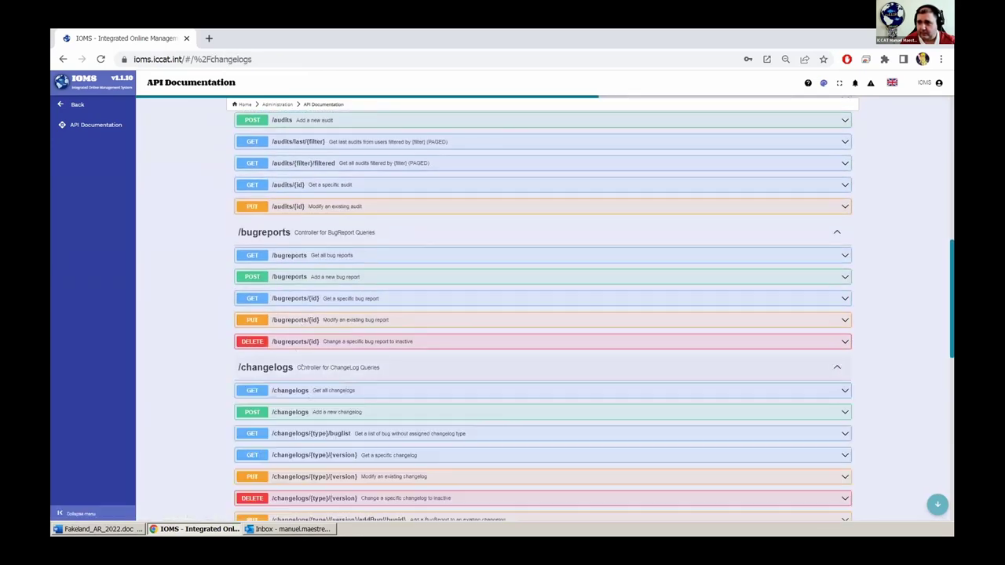
{"action": "scroll", "coordinate": [316, 457], "scroll_direction": "down", "scroll_amount": 2}
{"action": "left_click", "coordinate": [304, 405]}
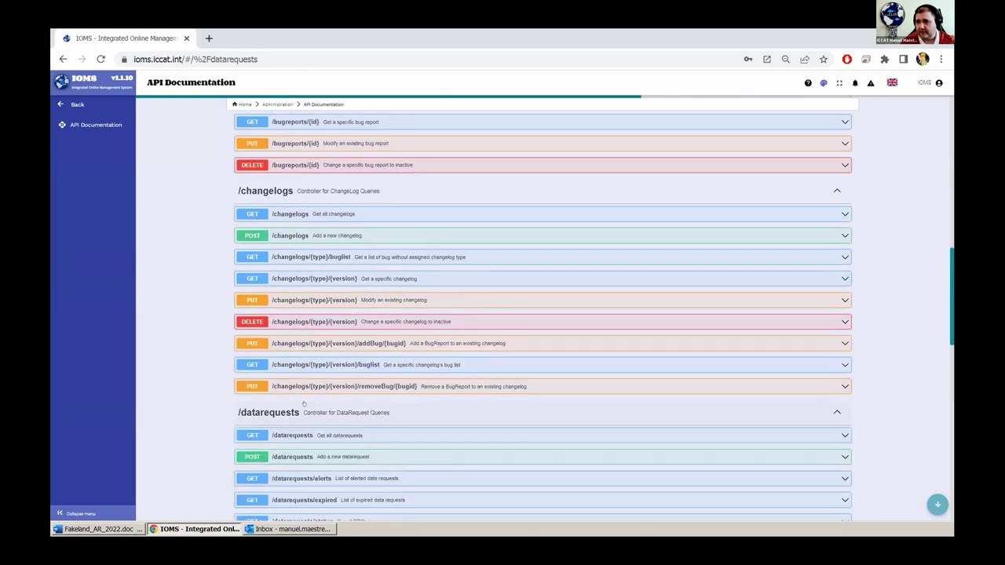
Collapse the /areportdetail, /areportdetails, /audits, /bugreports and /changelogs operation groups and return to the Administration options
{"action": "scroll", "coordinate": [304, 404], "scroll_direction": "up", "scroll_amount": 20}
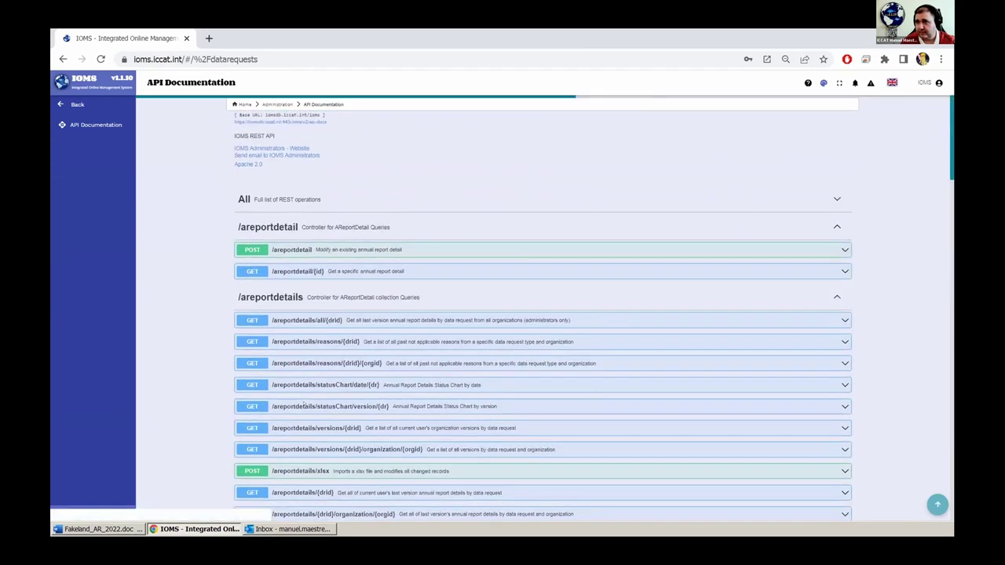
{"action": "left_click", "coordinate": [249, 259]}
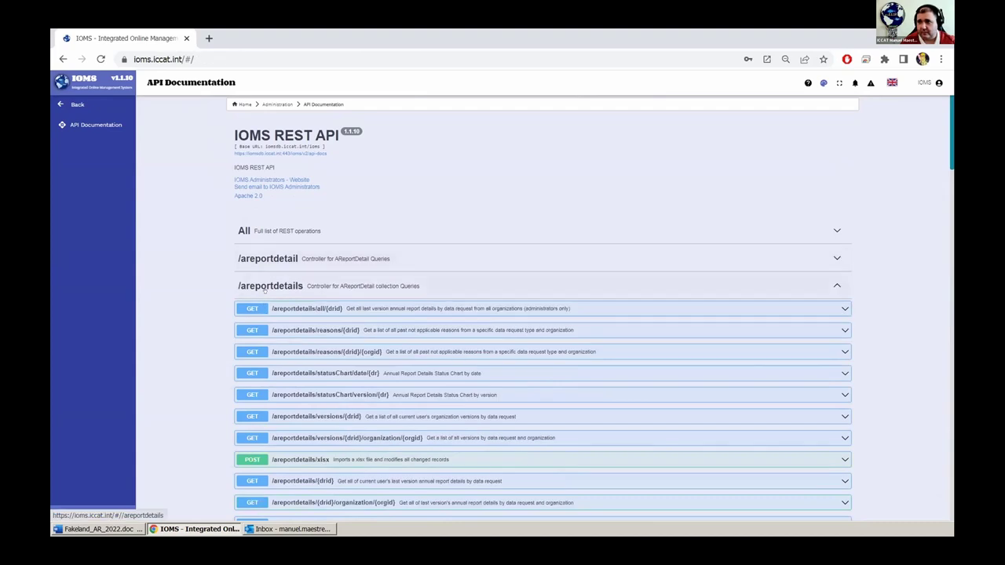
{"action": "left_click", "coordinate": [267, 286]}
{"action": "left_click", "coordinate": [252, 313]}
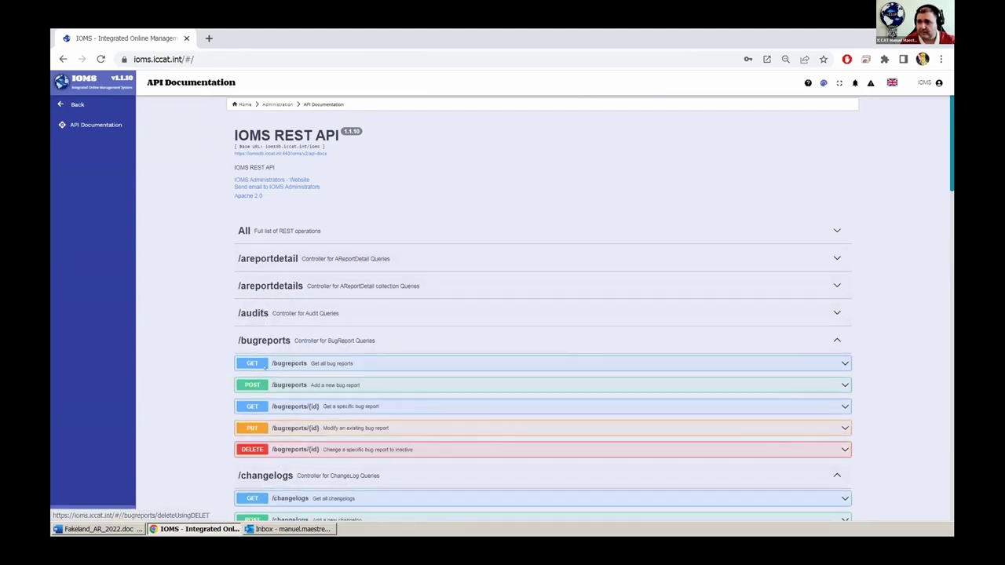
{"action": "left_click", "coordinate": [259, 475]}
{"action": "left_click", "coordinate": [259, 342]}
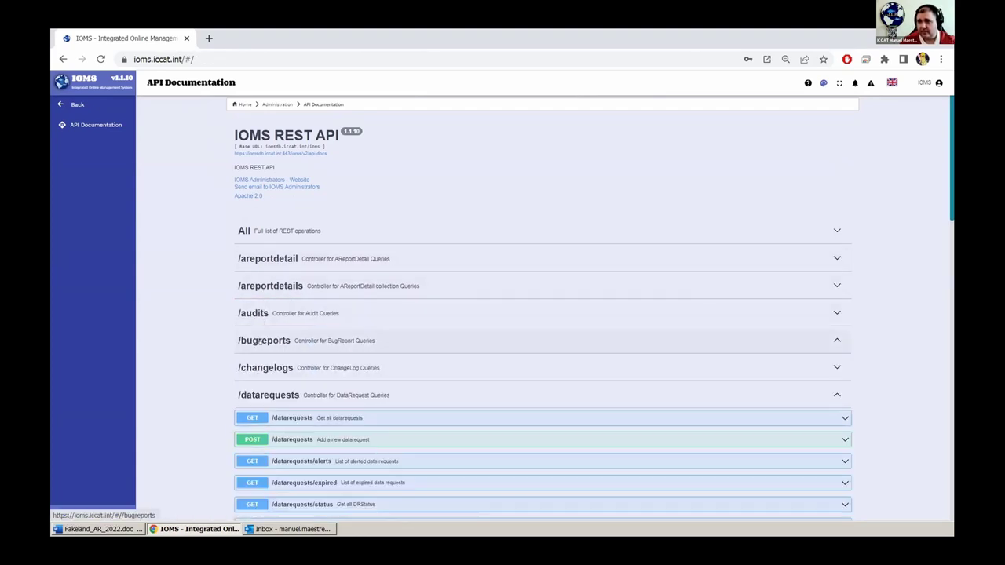
{"action": "left_click", "coordinate": [77, 104]}
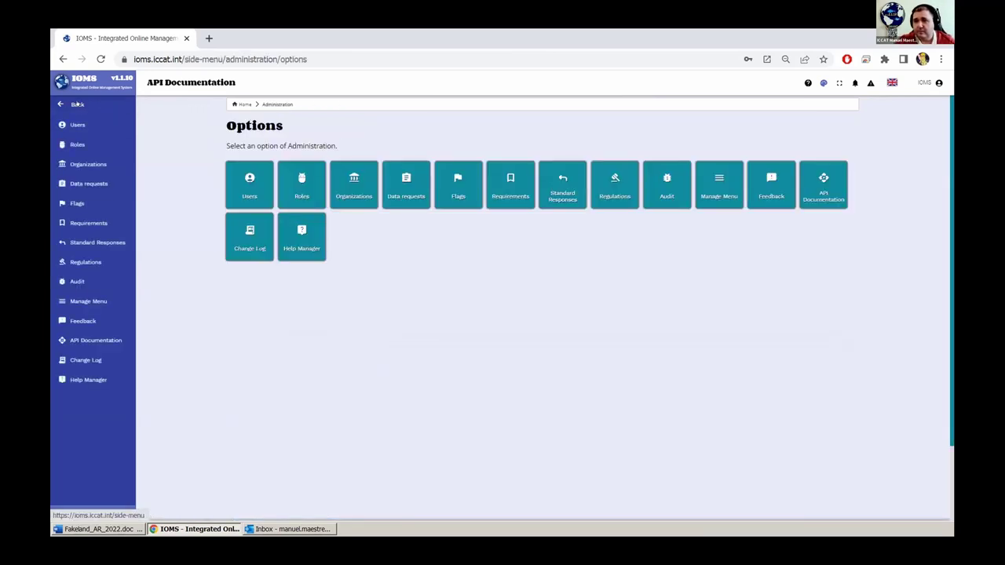